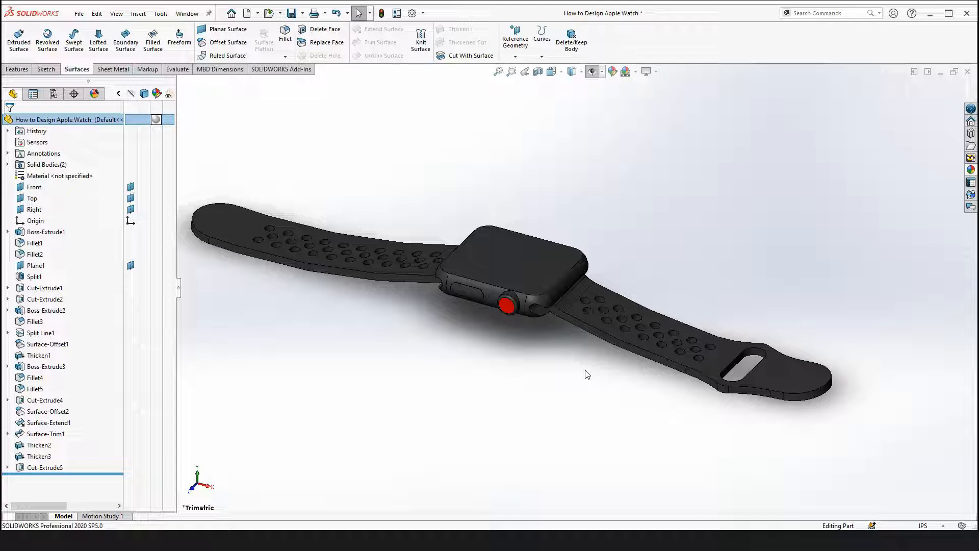
Roll the feature tree back to just below the Origin, suppressing all features
left_click(553, 349)
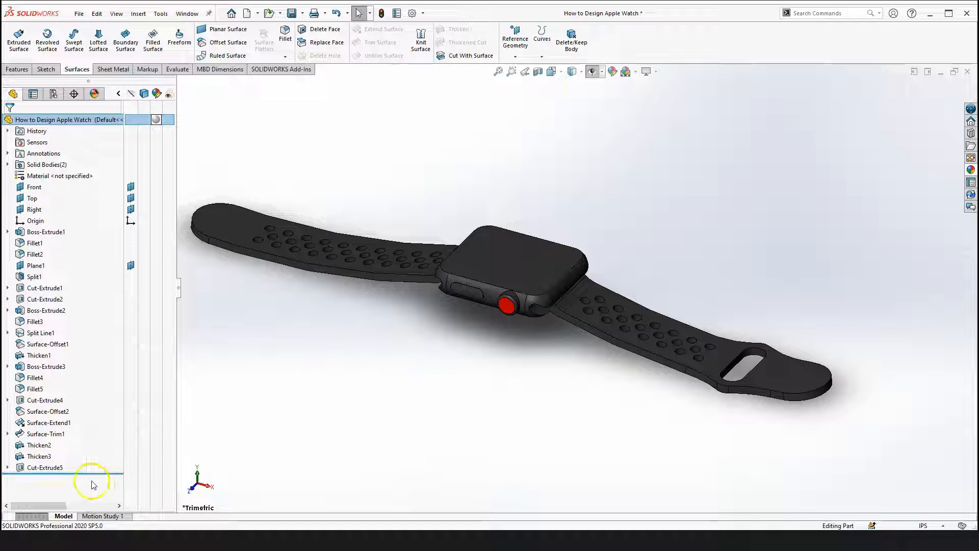
left_click_drag(102, 472, 76, 227)
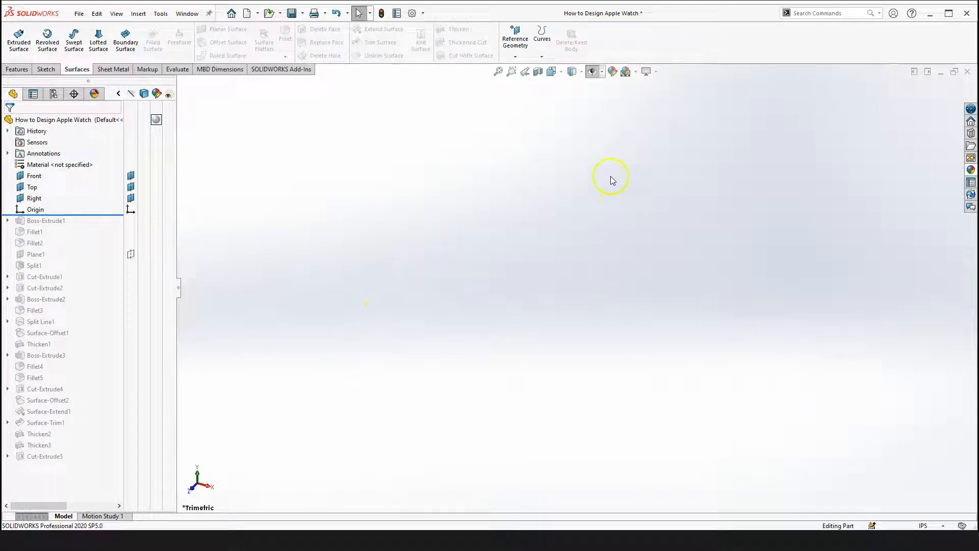
Show the Front, Top and Right reference planes in the graphics area
left_click(602, 73)
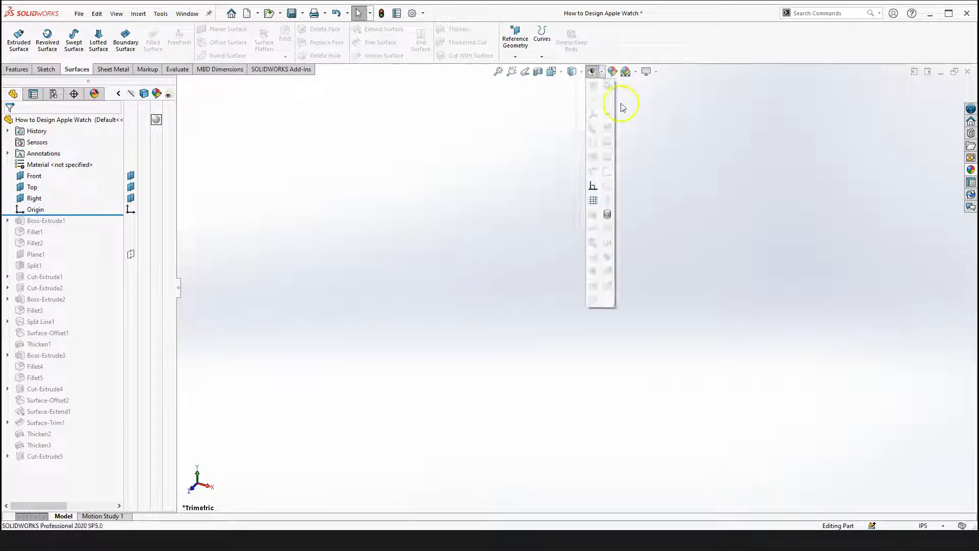
left_click(591, 73)
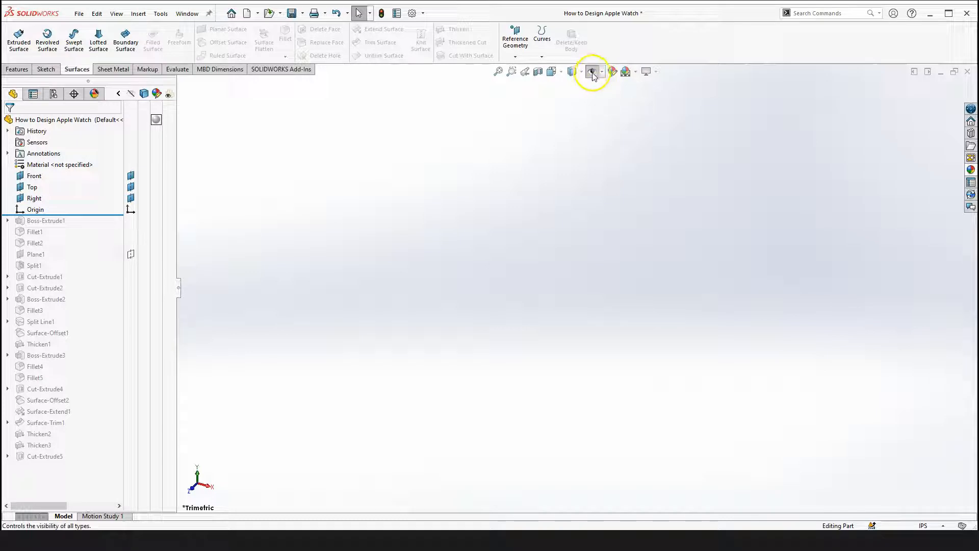
left_click(592, 72)
scroll(623, 133, "up", 3)
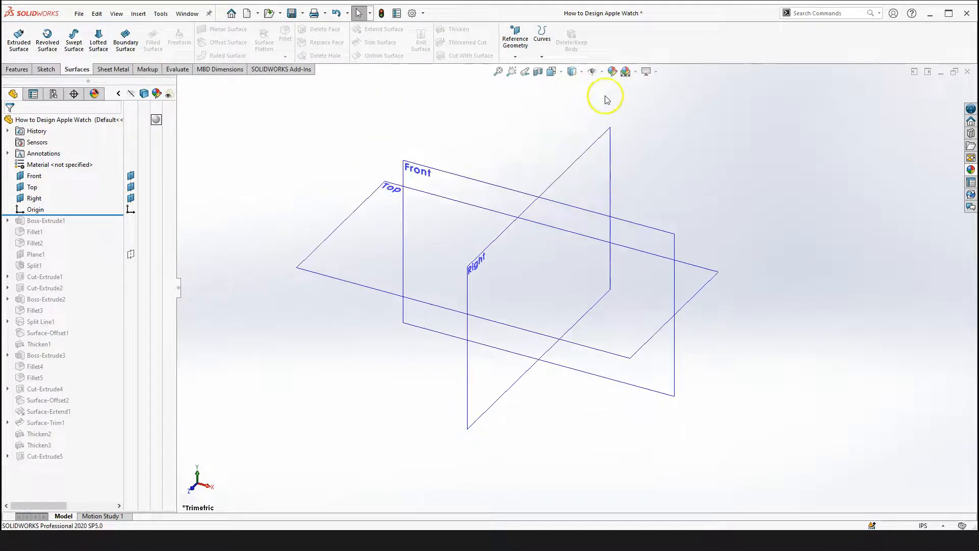
scroll(518, 236, "down", 1)
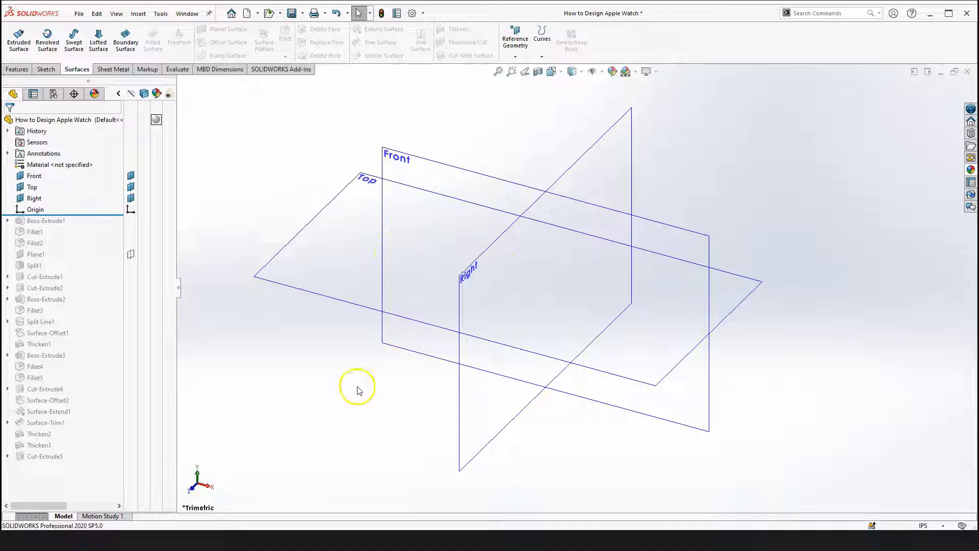
Roll the feature tree forward to include Boss-Extrude1
left_click(291, 397)
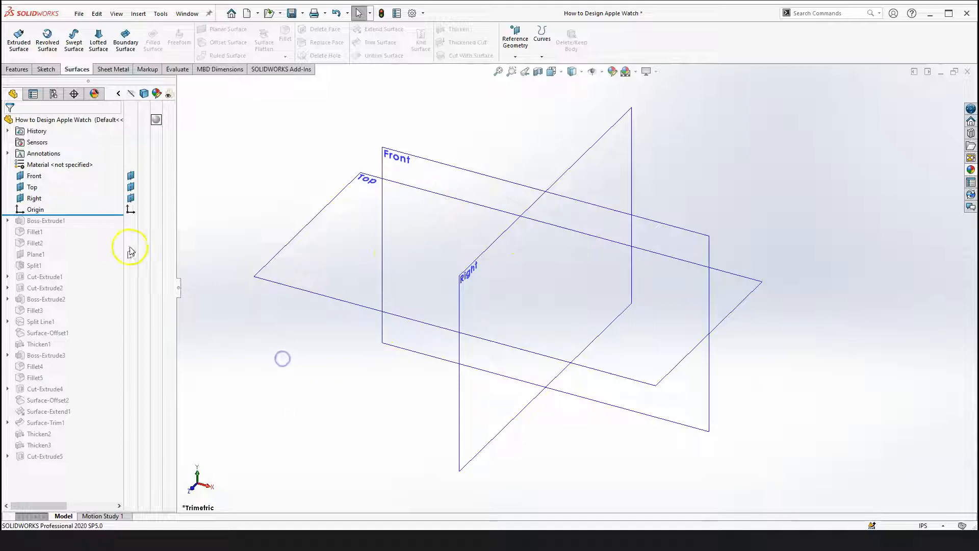
left_click_drag(105, 214, 99, 232)
left_click(284, 400)
left_click(423, 306)
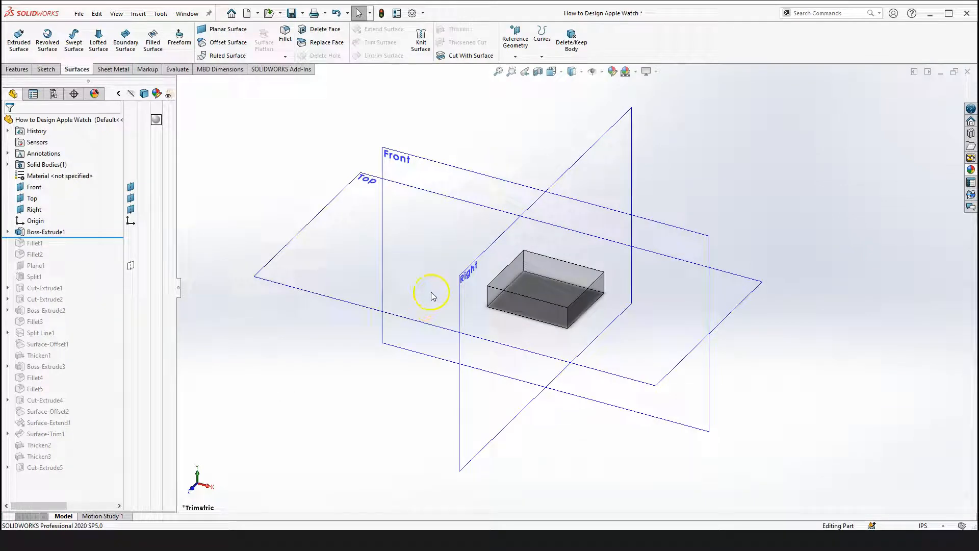
scroll(406, 355, "up", 1)
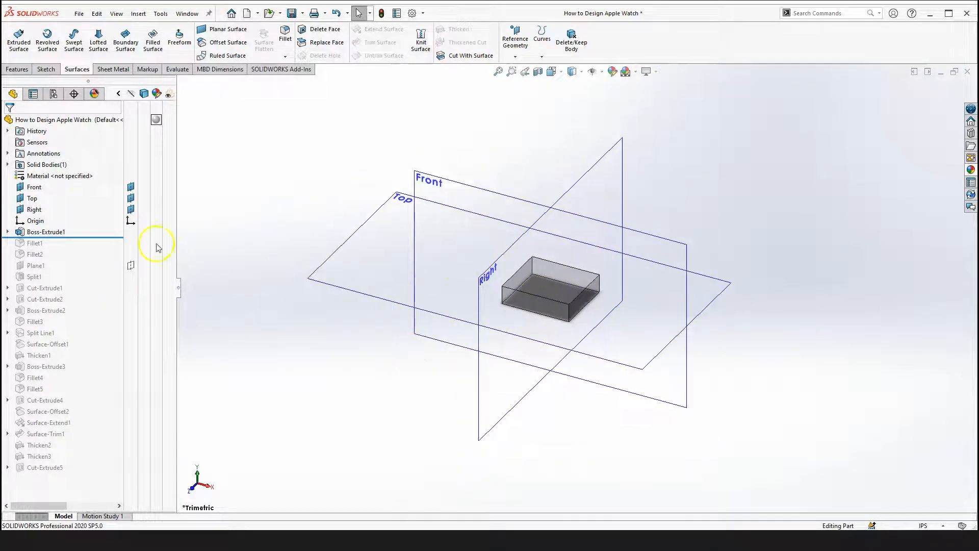
Expand Boss-Extrude1 and open its Sketch1 for editing
left_click(8, 232)
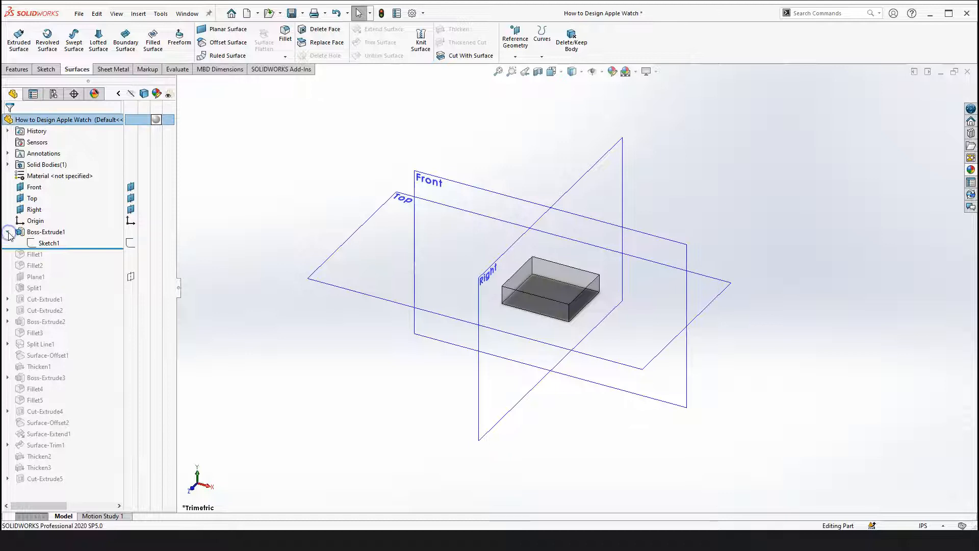
left_click(49, 243)
left_click(60, 193)
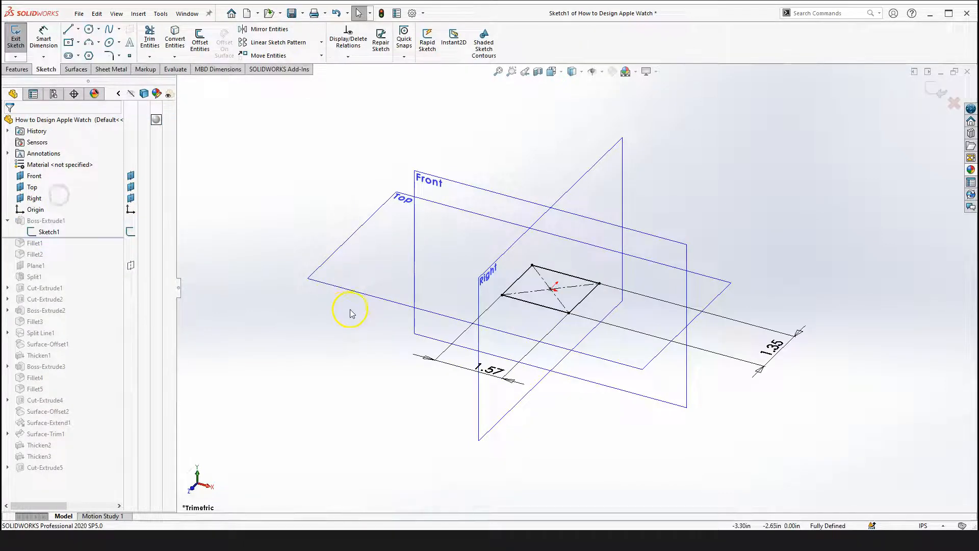
Inspect the sketch's rectangle and its two dimensions from a view normal to the Top plane
right_click_drag(297, 405, 307, 425)
key("Escape")
right_click_drag(336, 313, 422, 360)
scroll(528, 287, "down", 2)
mouse_move(543, 241)
middle_mouse_down()
mouse_move(582, 347)
mouse_move(564, 315)
middle_mouse_up()
scroll(564, 315, "up", 2)
mouse_move(529, 251)
middle_mouse_down()
mouse_move(553, 291)
mouse_move(444, 255)
mouse_move(380, 203)
mouse_move(323, 203)
middle_mouse_up()
mouse_move(392, 191)
middle_mouse_down()
mouse_move(391, 174)
mouse_move(430, 175)
middle_mouse_up()
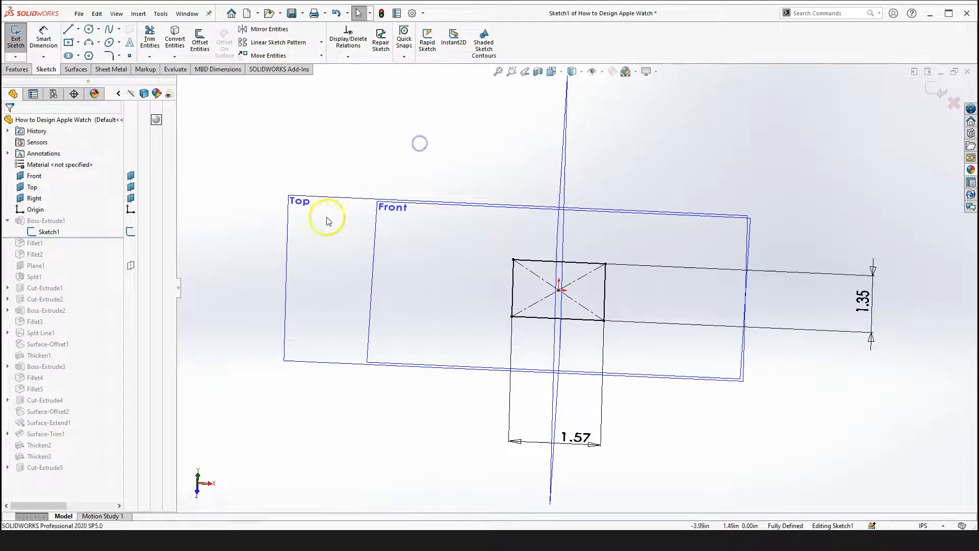
left_click(308, 204)
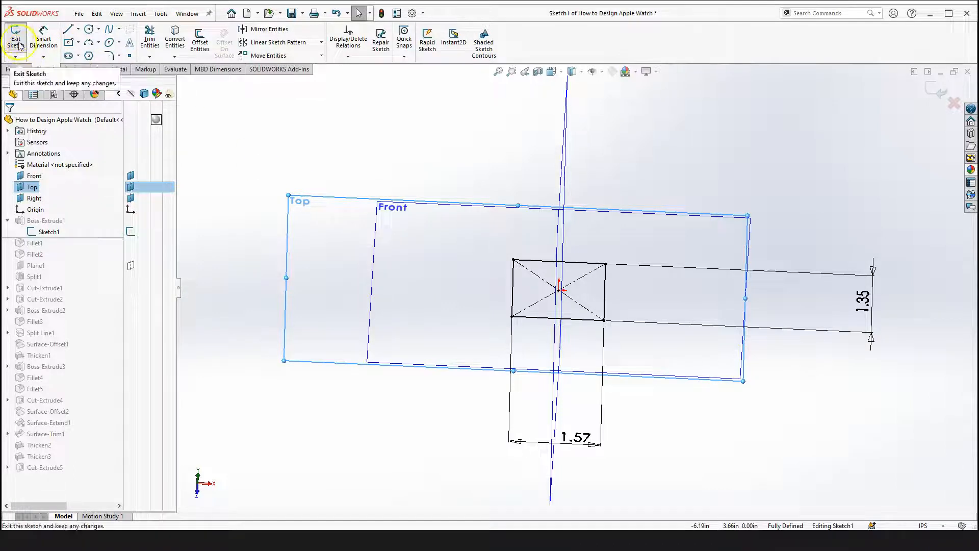
scroll(561, 296, "up", 2)
left_click(844, 179)
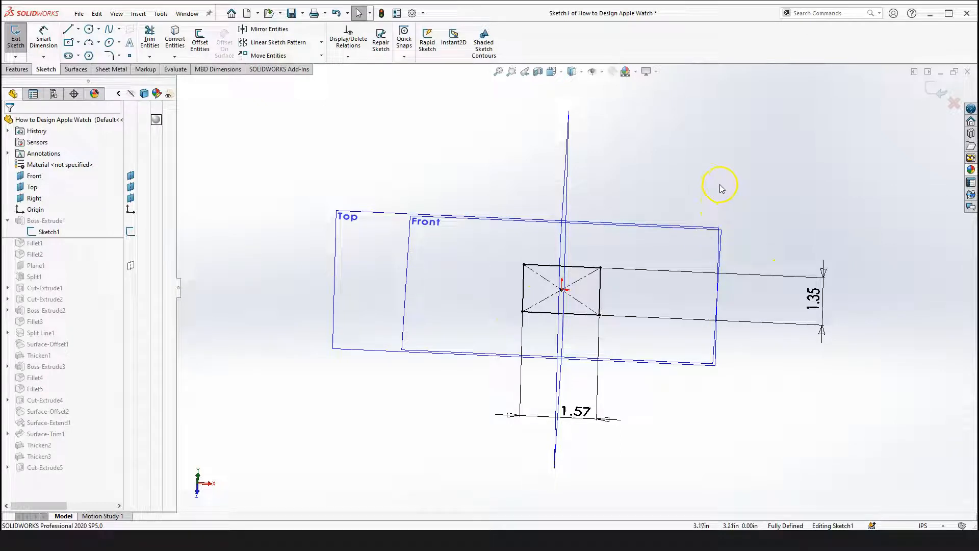
key("space")
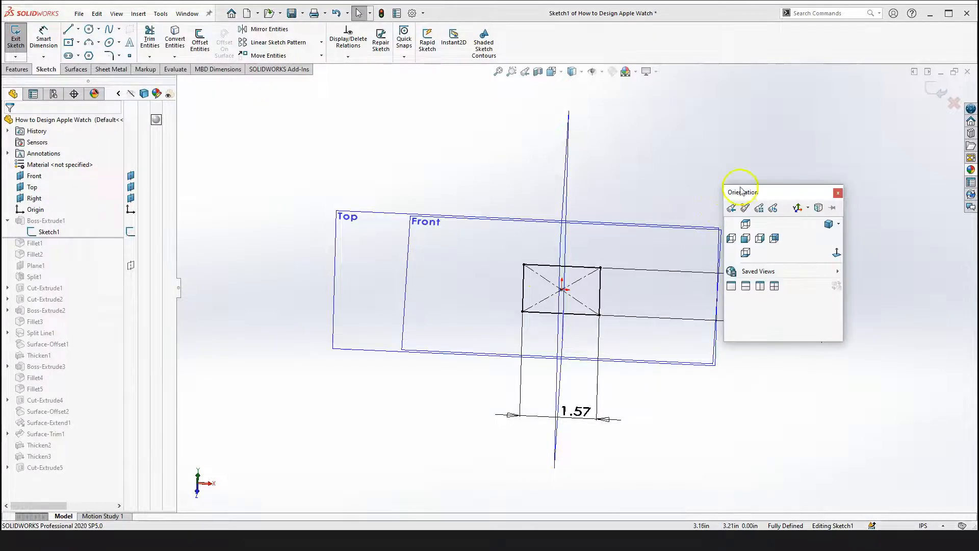
left_click(836, 253)
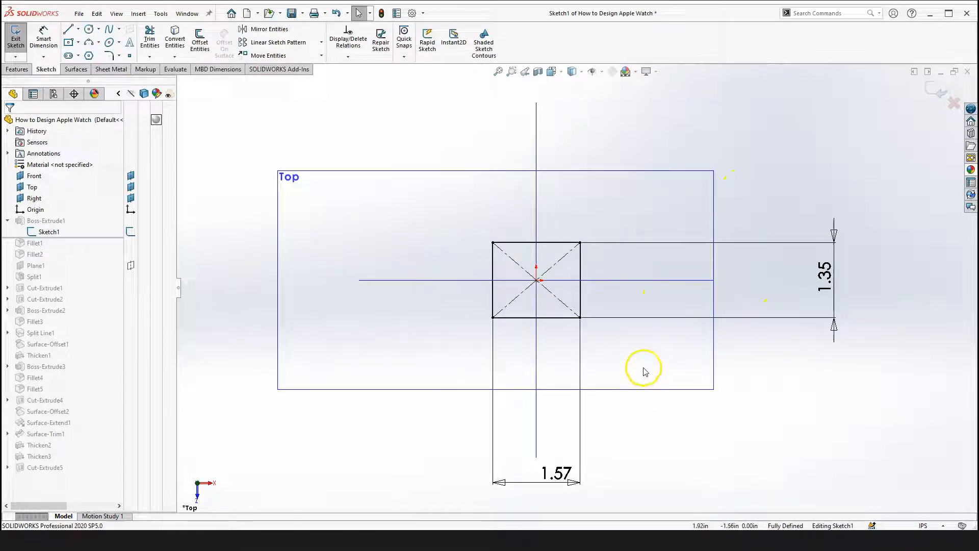
left_click(666, 455)
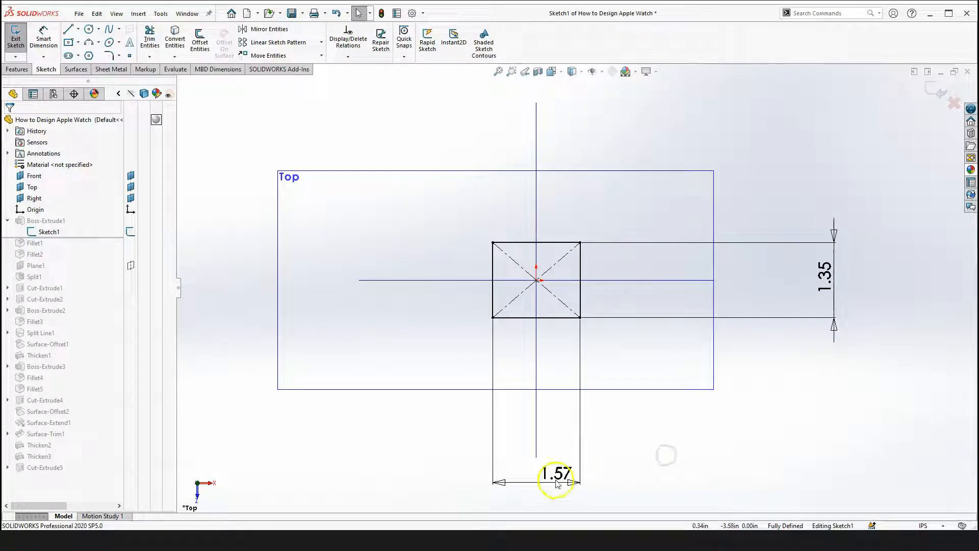
left_click(678, 407)
left_click(830, 289)
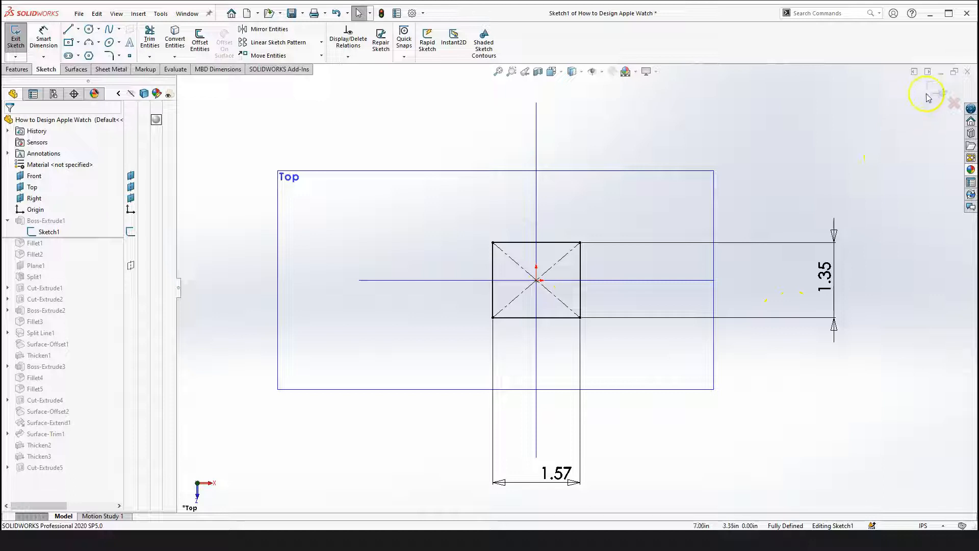
Exit the sketch without making changes
left_click(18, 69)
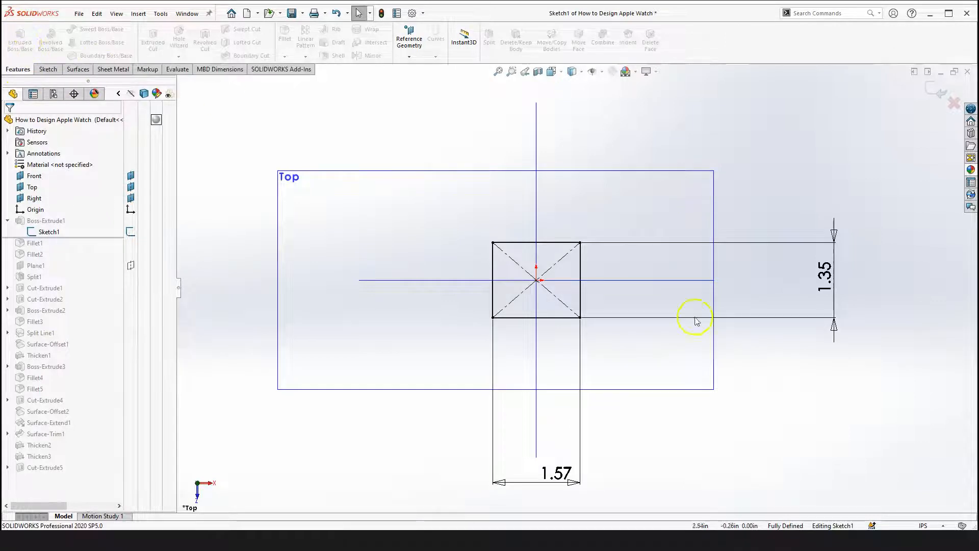
left_click(806, 178)
left_click(934, 92)
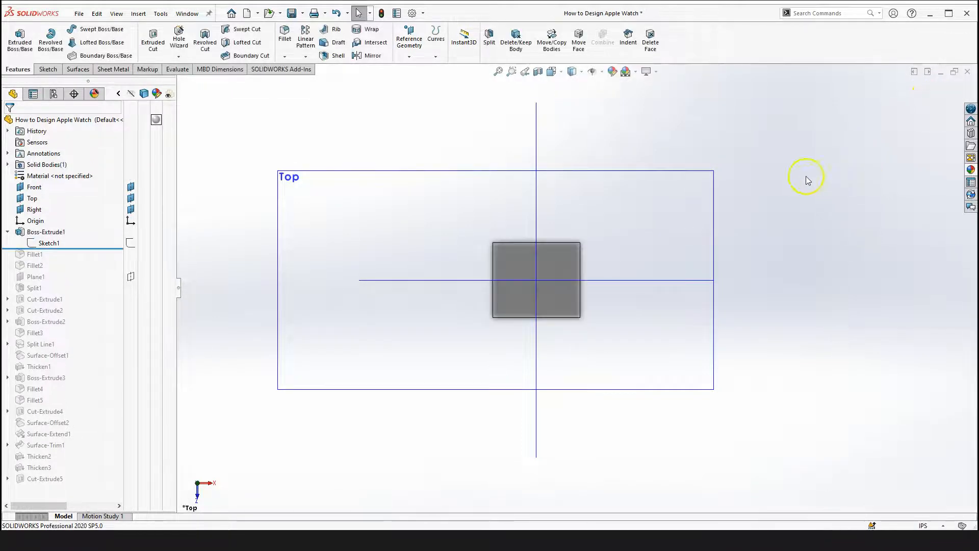
Hide the reference planes in the graphics area
right_click_drag(784, 244, 765, 327)
scroll(542, 282, "down", 1)
left_click_drag(542, 282, 519, 193)
scroll(541, 249, "down", 2)
left_click_drag(558, 300, 605, 234)
scroll(559, 338, "up", 3)
left_click_drag(559, 338, 617, 201)
key("Escape")
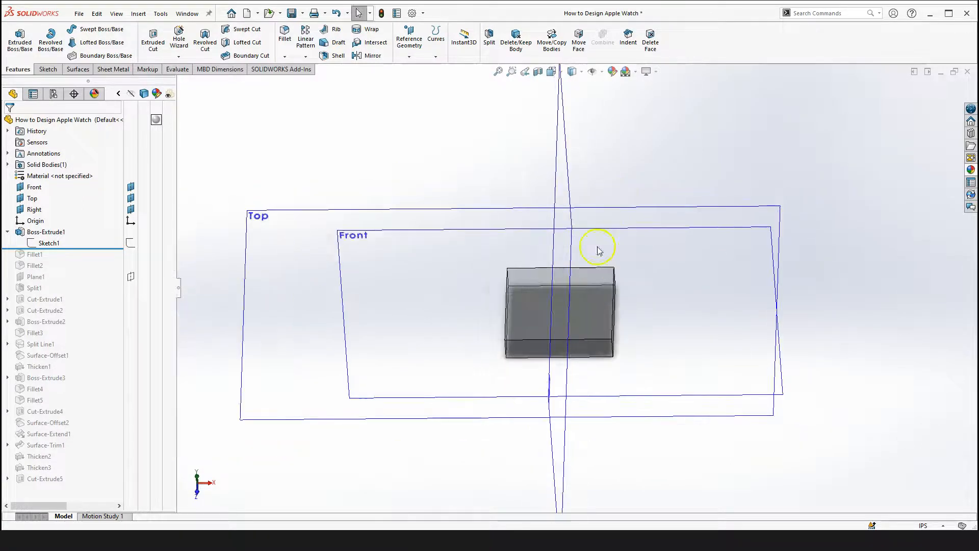
left_click(600, 71)
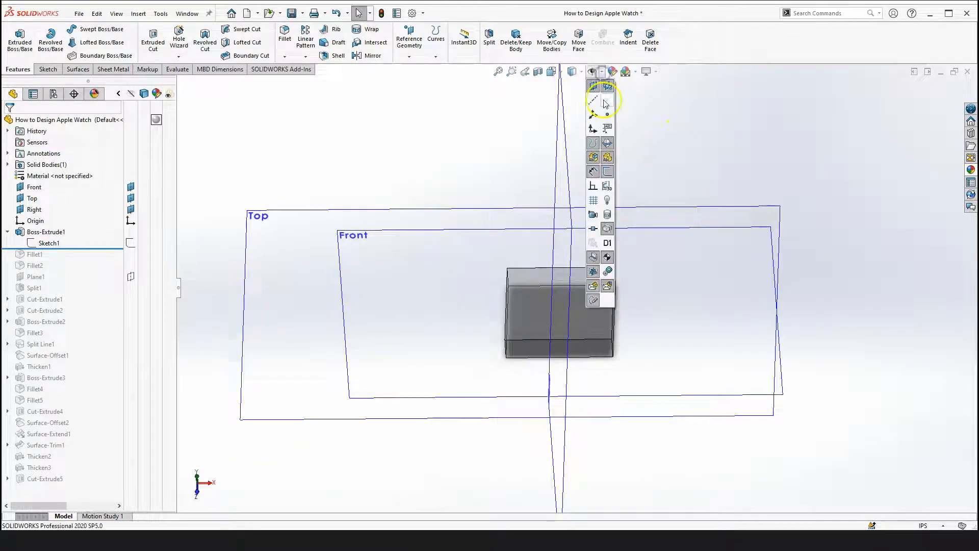
left_click(607, 86)
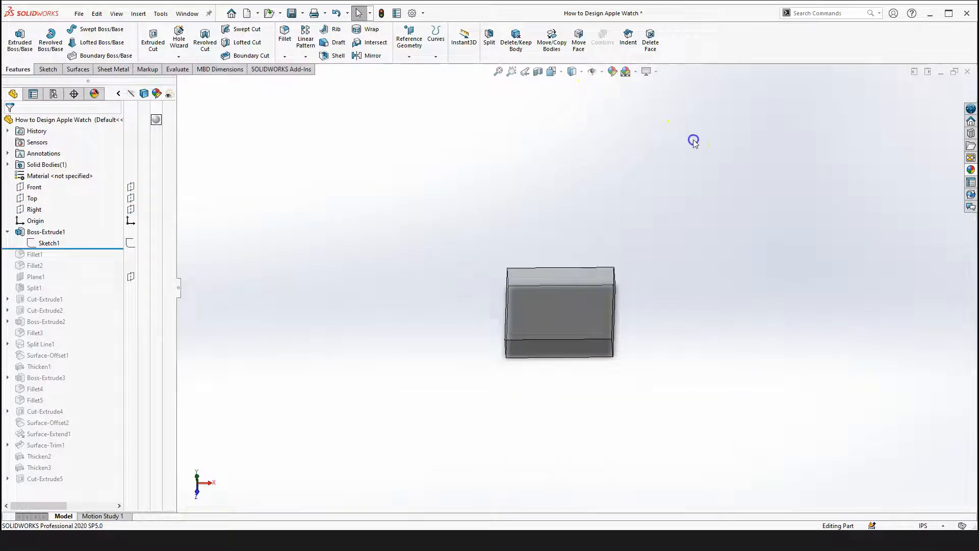
Open the Boss-Extrude1 feature definition for editing
middle_click_drag(667, 280, 395, 272)
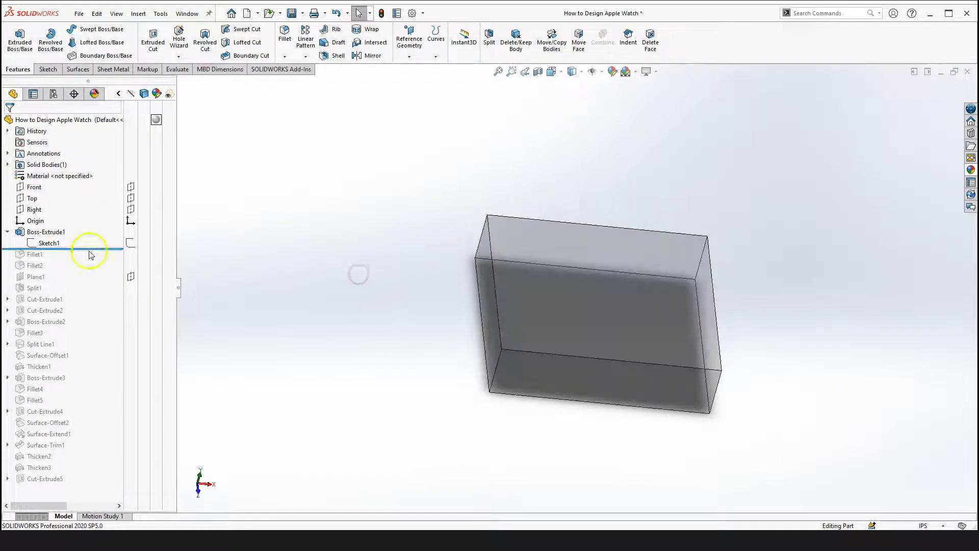
left_click(45, 233)
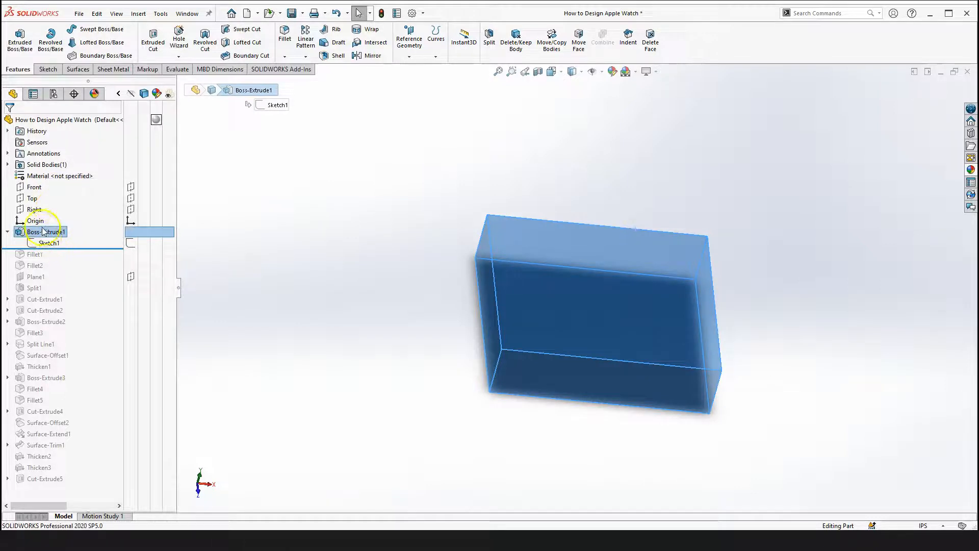
left_click(284, 228)
left_click(45, 232)
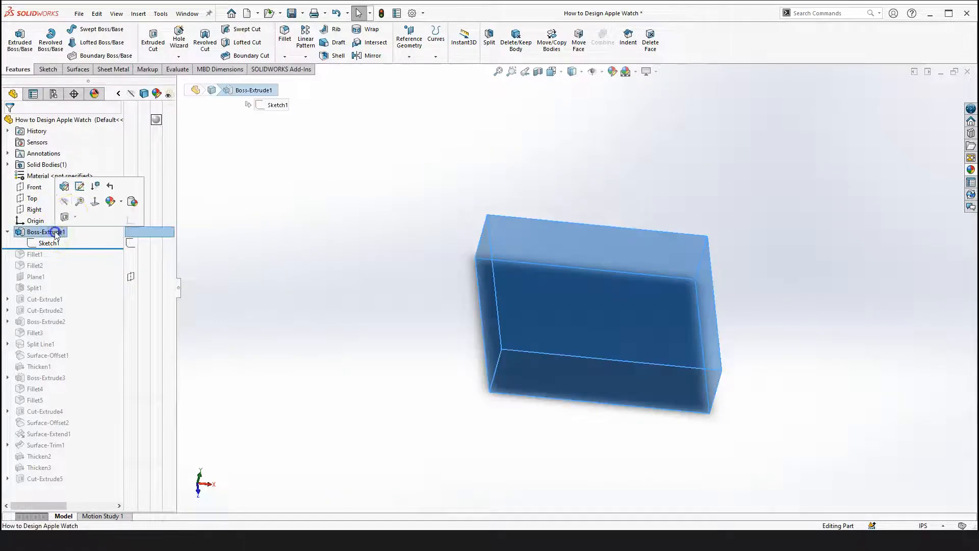
left_click(68, 191)
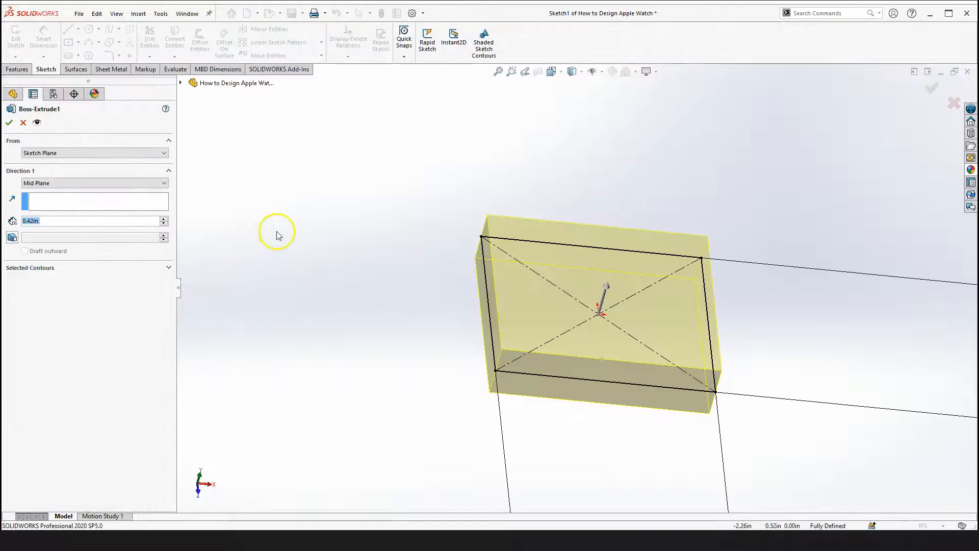
Review the extrusion's end condition and depth settings, then close the feature
scroll(284, 274, "up", 1)
right_click_drag(317, 234, 313, 338)
scroll(571, 293, "down", 2)
middle_click_drag(571, 294, 466, 274)
scroll(531, 280, "up", 3)
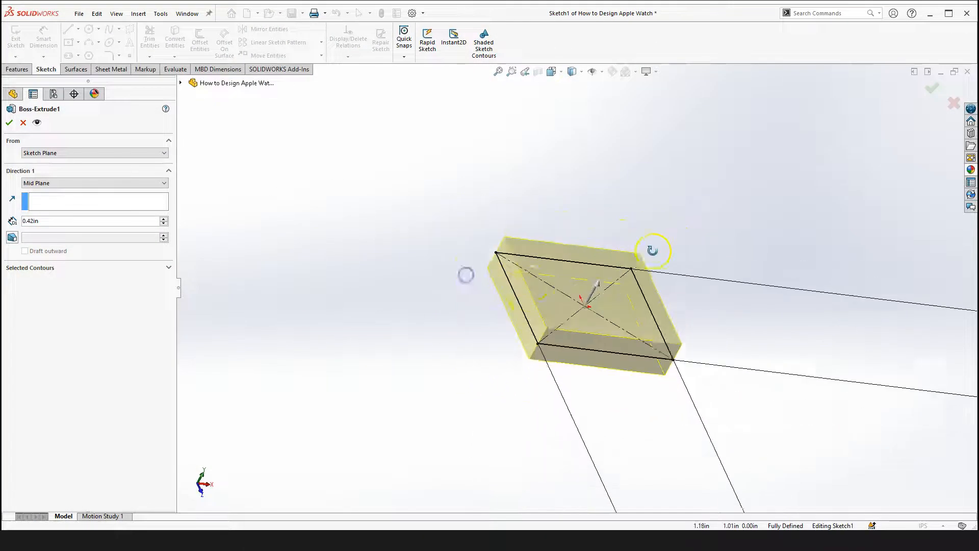
scroll(528, 281, "down", 1)
left_click(45, 220)
left_click(46, 221)
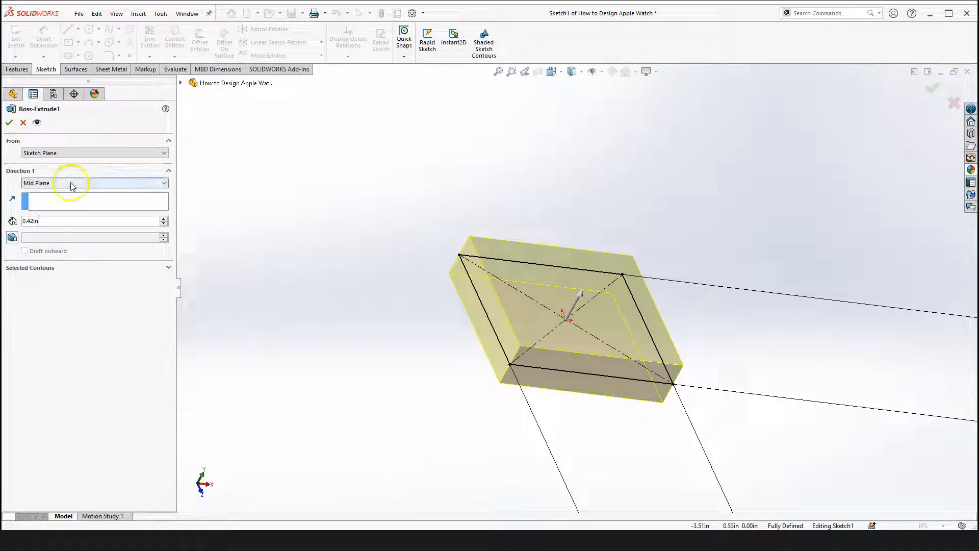
left_click(71, 183)
left_click(49, 227)
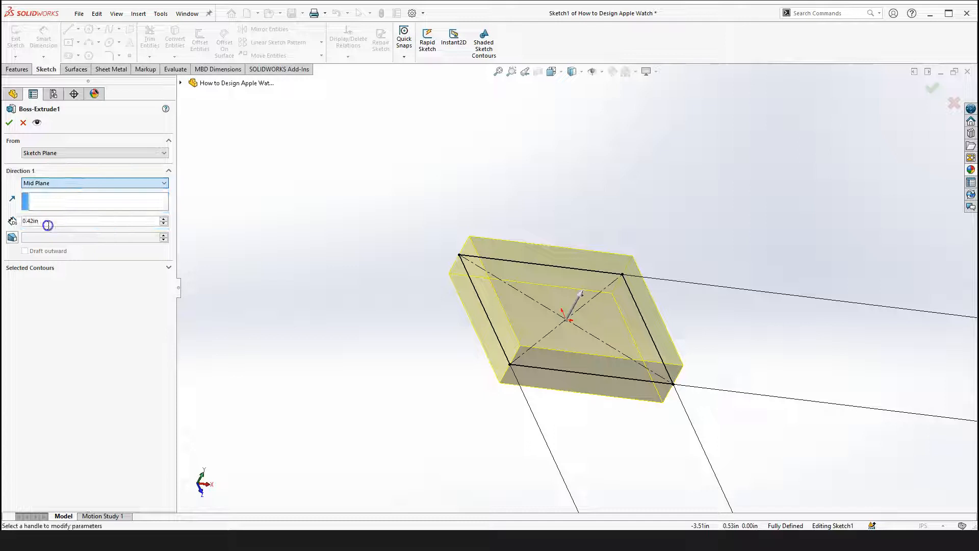
scroll(596, 333, "up", 2)
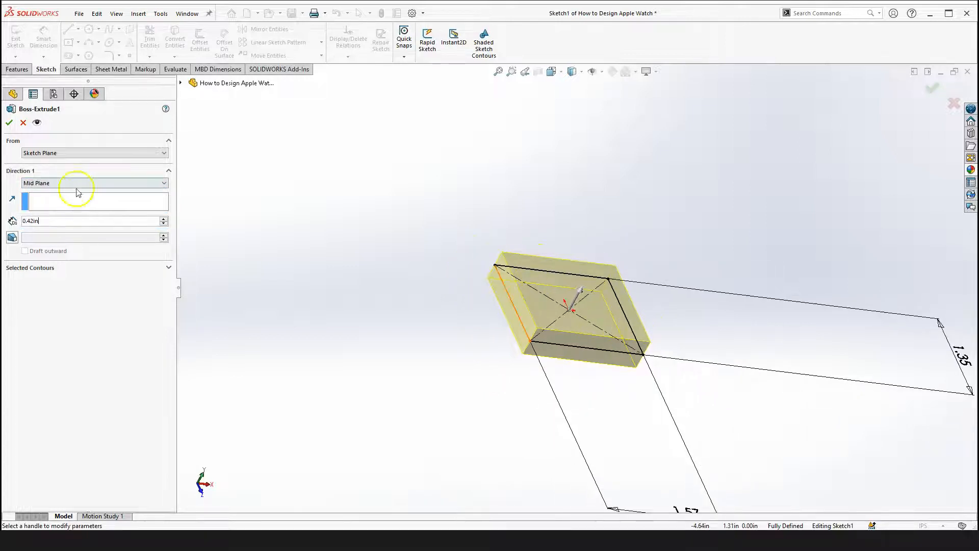
scroll(602, 386, "up", 2)
scroll(732, 362, "up", 1)
scroll(718, 357, "down", 2)
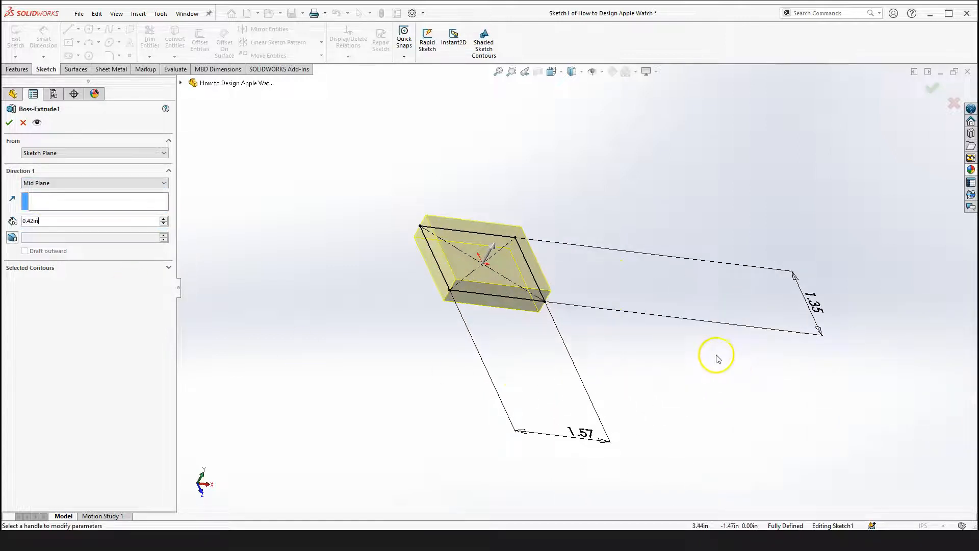
left_click(9, 123)
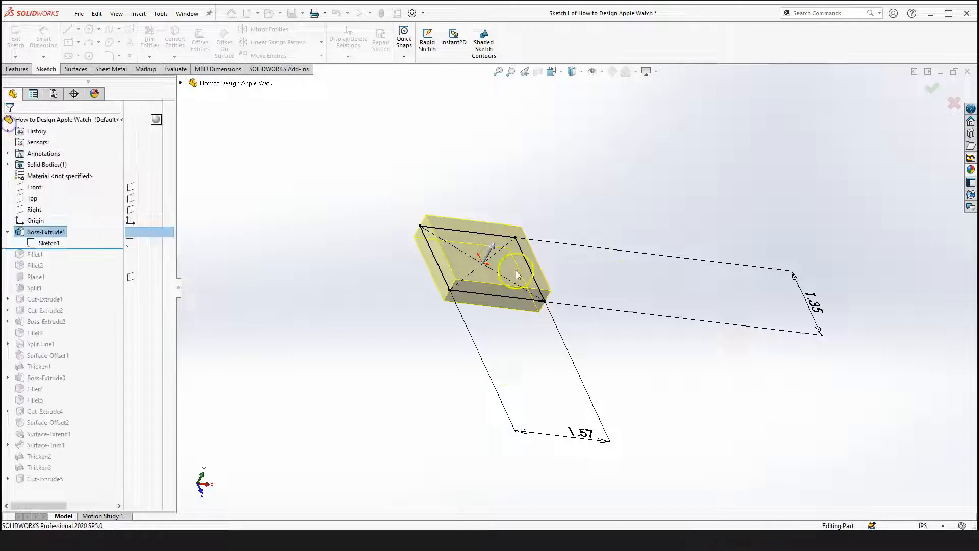
Roll the feature tree forward to include Fillet1 and expand the Solid Bodies folder
right_click_drag(727, 195, 729, 260)
left_click_drag(439, 255, 360, 366)
left_click_drag(522, 314, 546, 258)
scroll(546, 258, "up", 2)
left_click_drag(343, 332, 313, 314)
key("Escape")
left_click_drag(76, 248, 72, 260)
right_click_drag(337, 253, 358, 361)
scroll(602, 243, "down", 1)
left_click_drag(602, 243, 378, 303)
key("Escape")
left_click(7, 164)
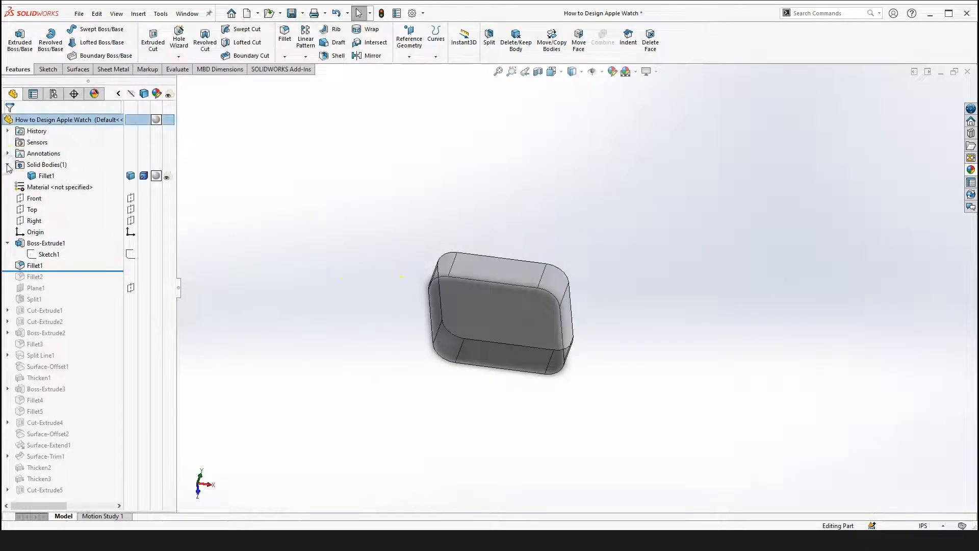
Switch the solid body's display from transparent to opaque shading
scroll(461, 264, "down", 2)
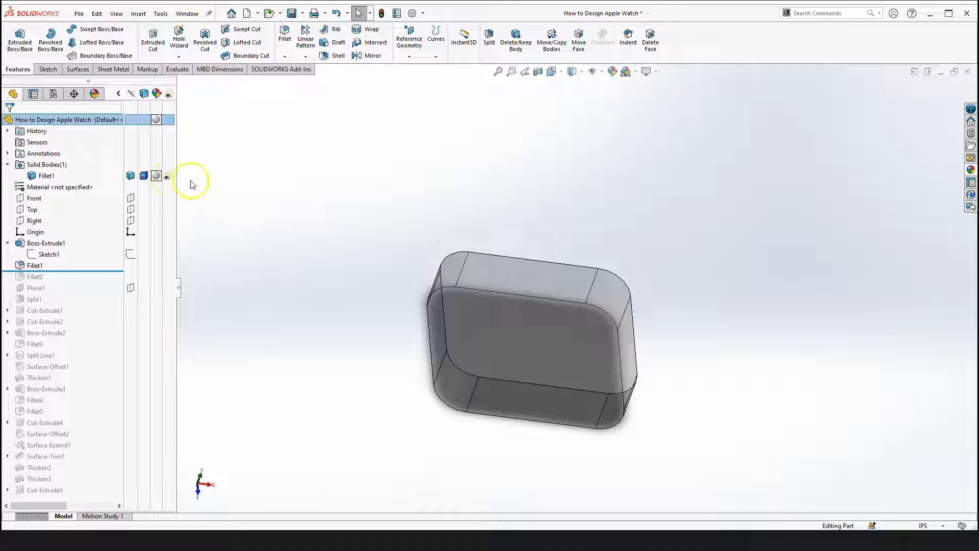
left_click(8, 165)
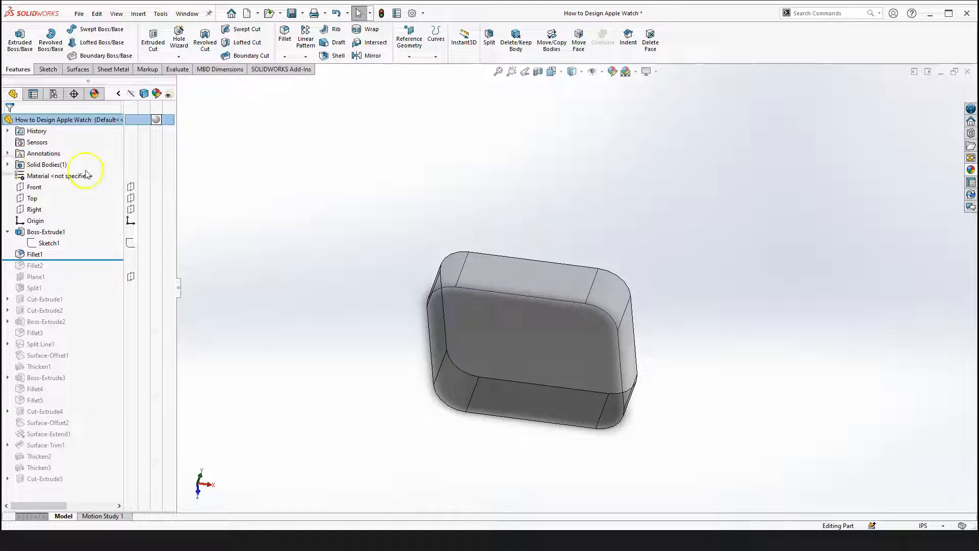
left_click(8, 165)
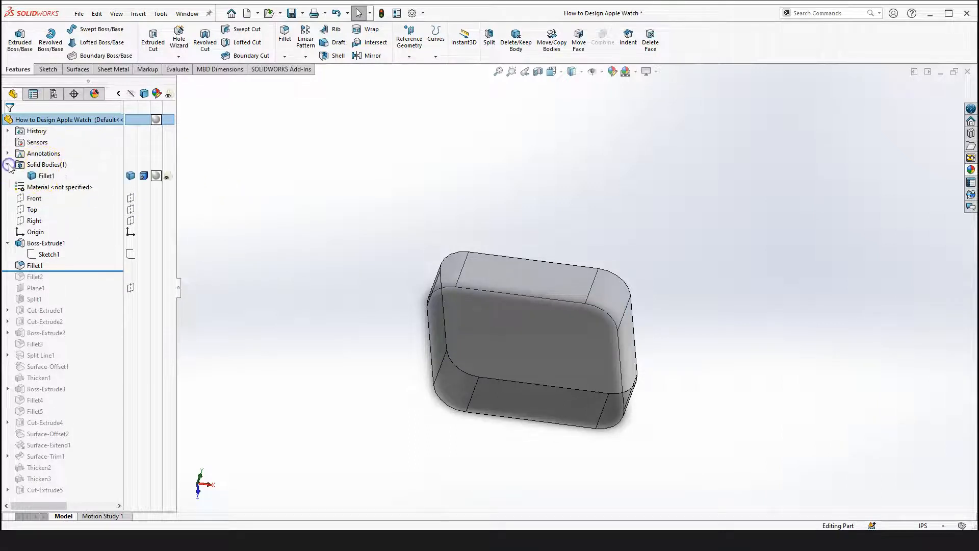
left_click(169, 178)
left_click(297, 245)
scroll(295, 296, "up", 3)
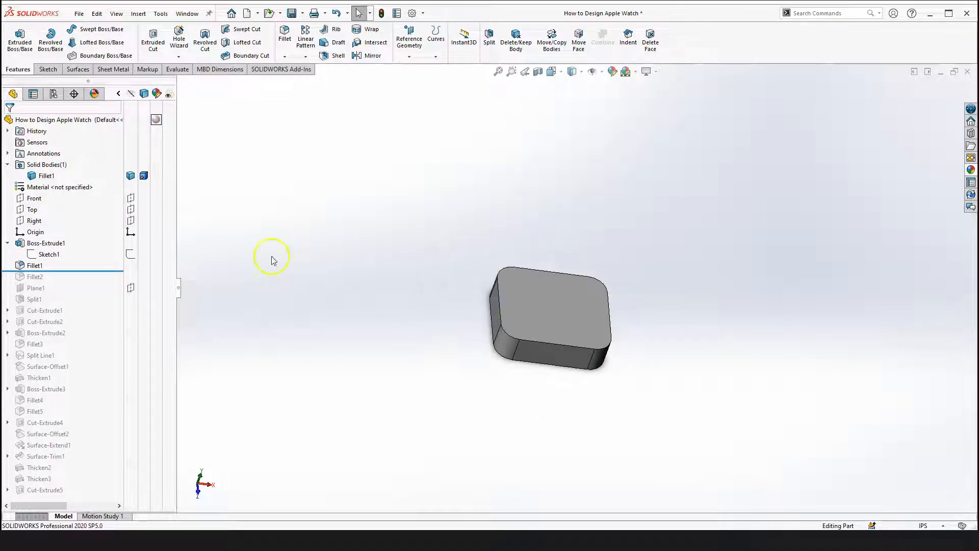
scroll(624, 299, "down", 5)
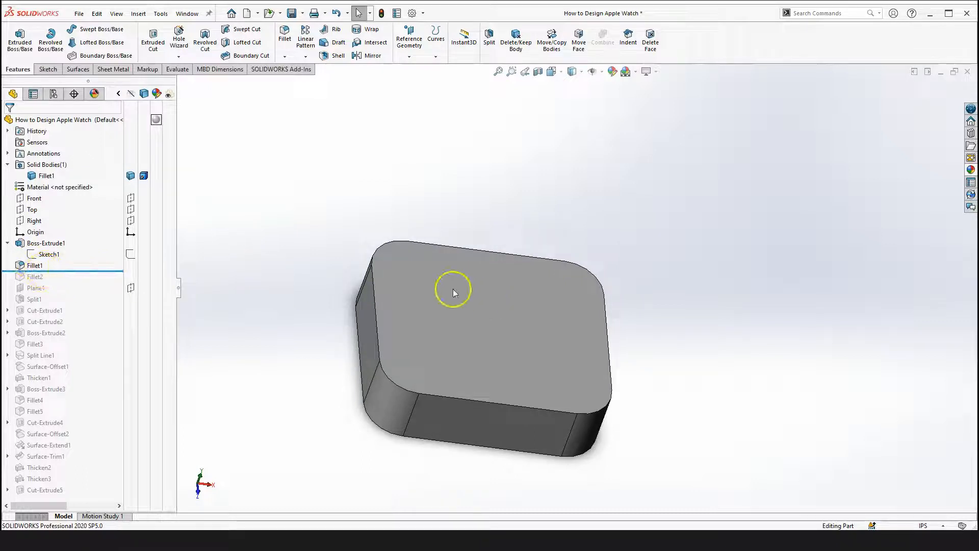
Open the Fillet1 feature to review its four edges and 0.25in radius, then close it
left_click(40, 269)
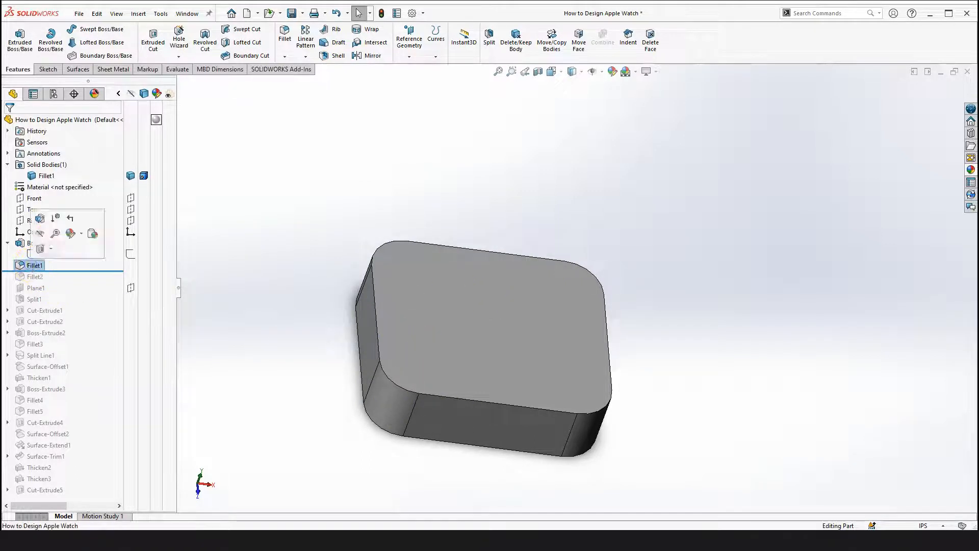
left_click(230, 322)
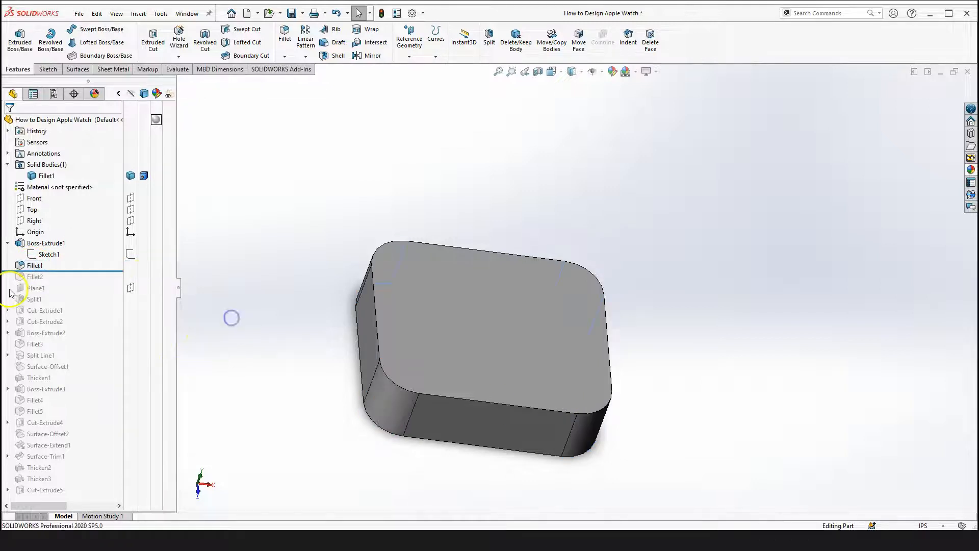
left_click(33, 266)
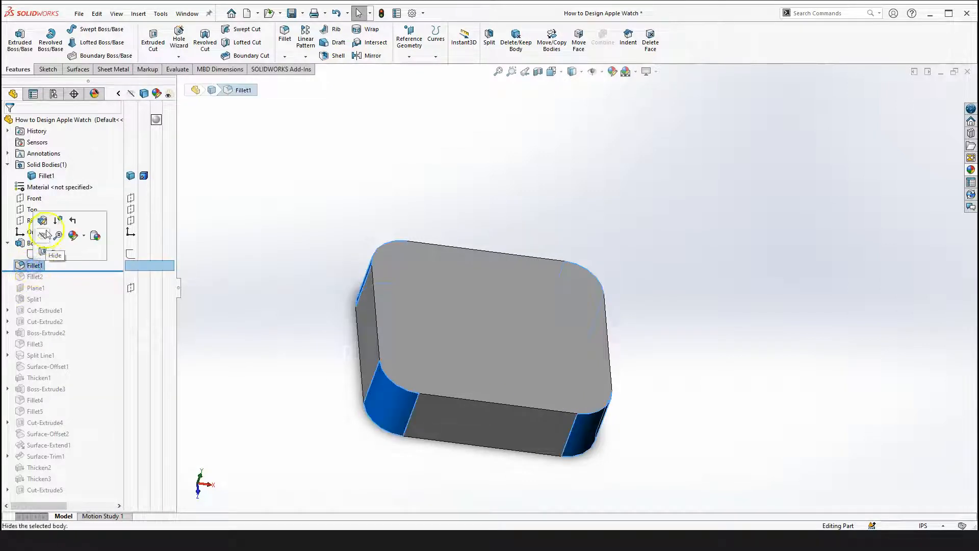
left_click(41, 220)
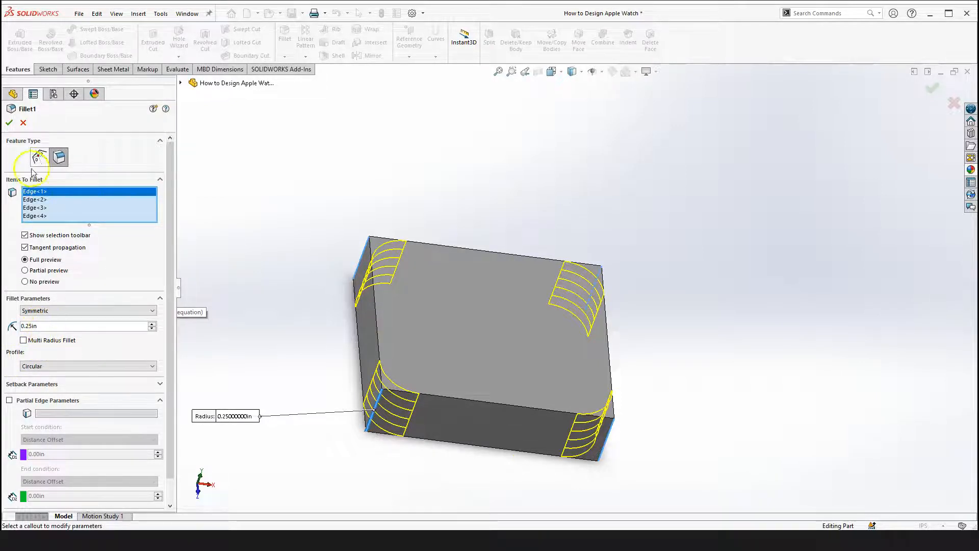
left_click(9, 123)
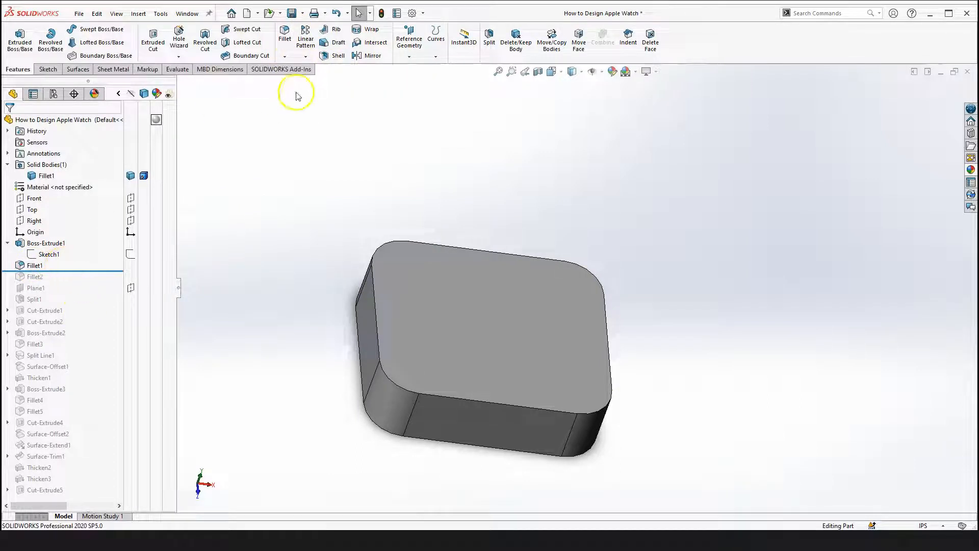
left_click(284, 34)
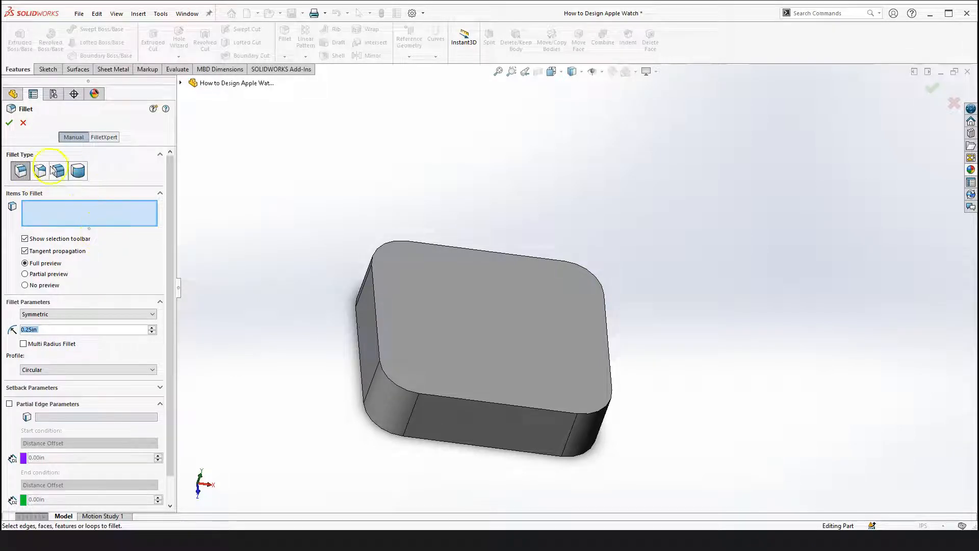
left_click(9, 123)
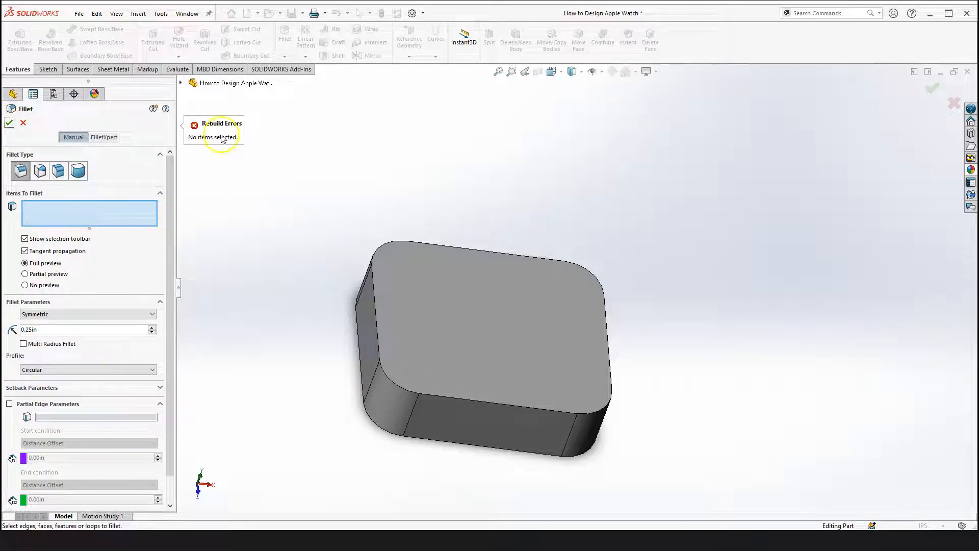
left_click(24, 124)
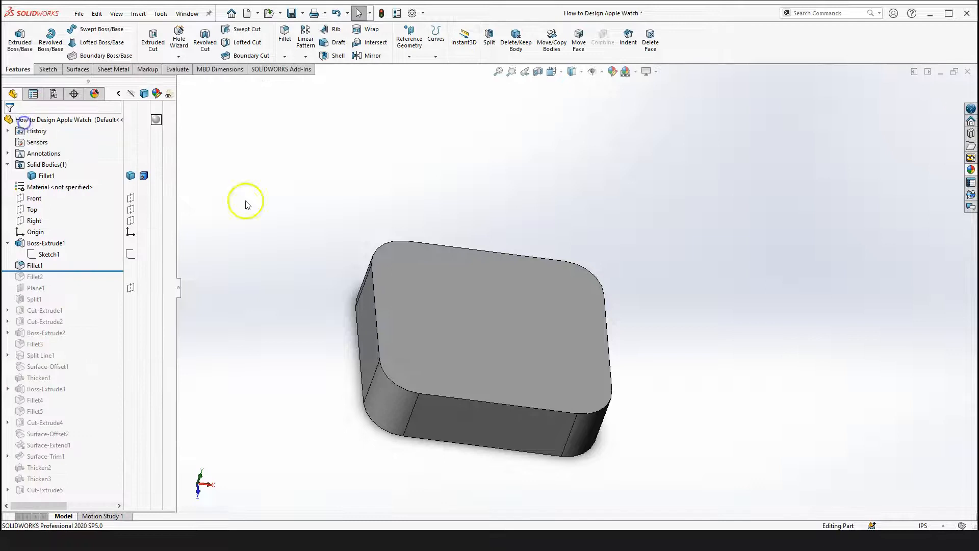
Roll the feature tree forward to include Fillet2 and open Fillet2 for editing
left_click_drag(87, 269, 85, 282)
left_click(270, 279)
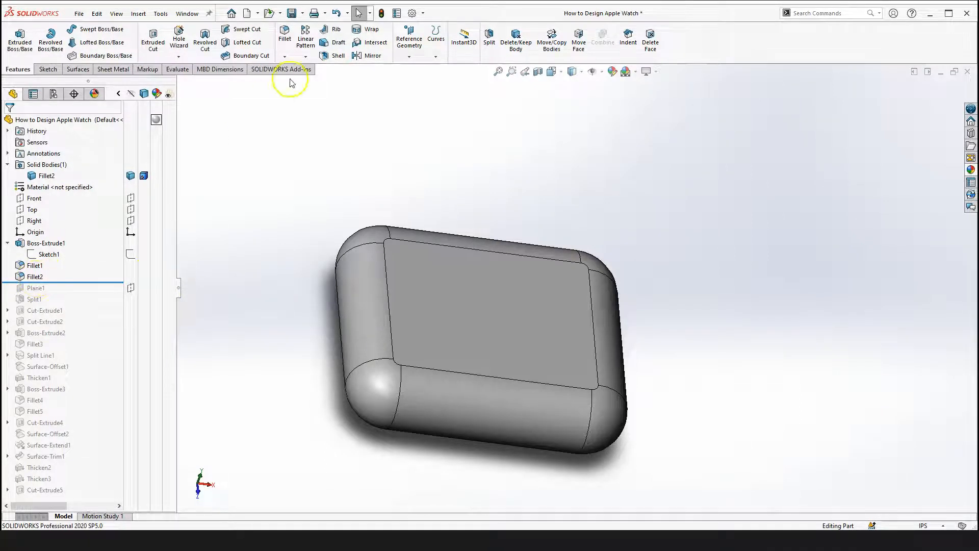
left_click(35, 276)
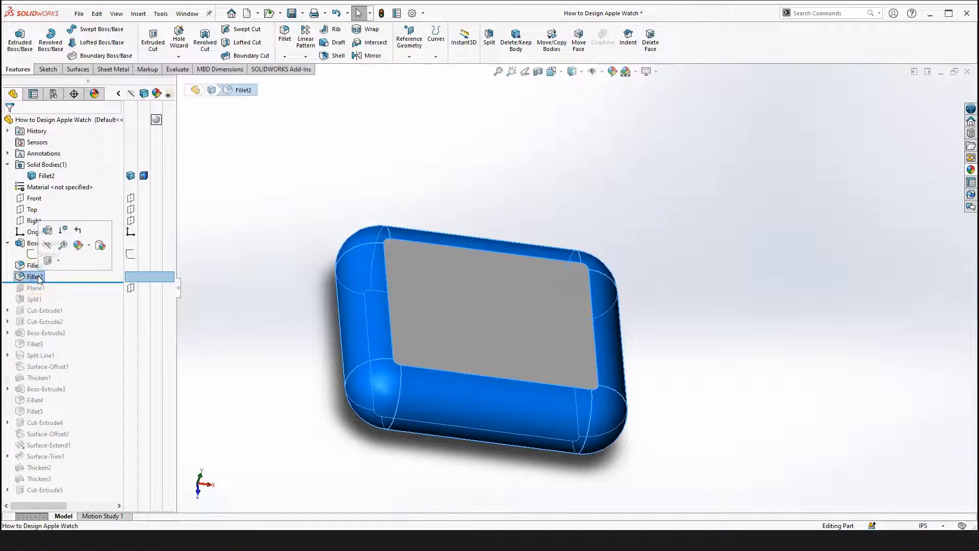
left_click(48, 232)
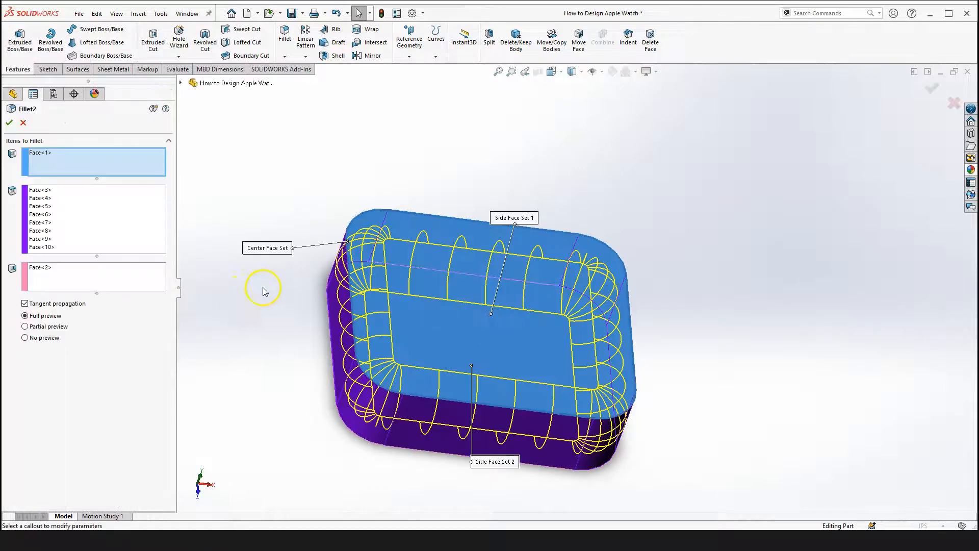
Orbit around the part to review Fillet2's center and side face sets, then cancel the edit
scroll(262, 361, "up", 2)
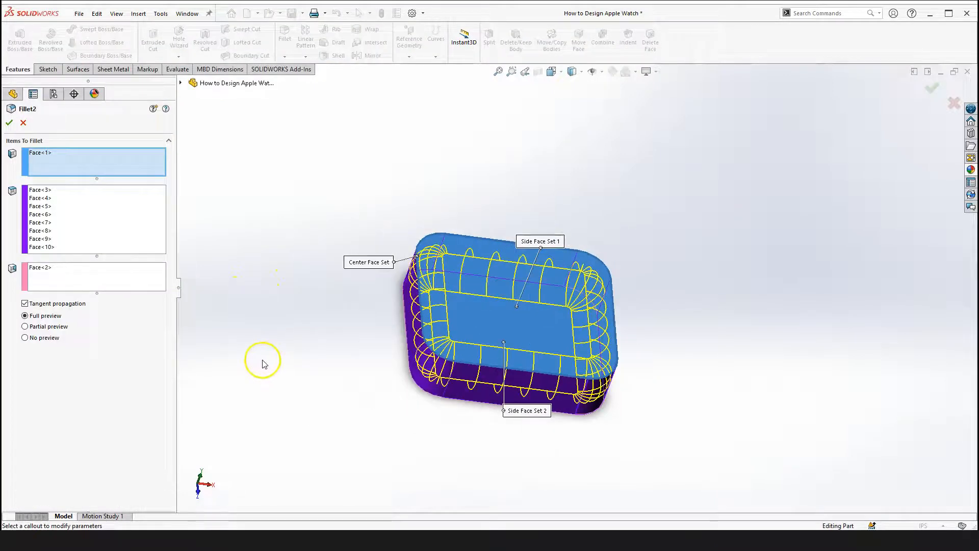
right_click_drag(283, 330, 313, 417)
scroll(479, 327, "down", 2)
middle_click_drag(478, 327, 310, 212)
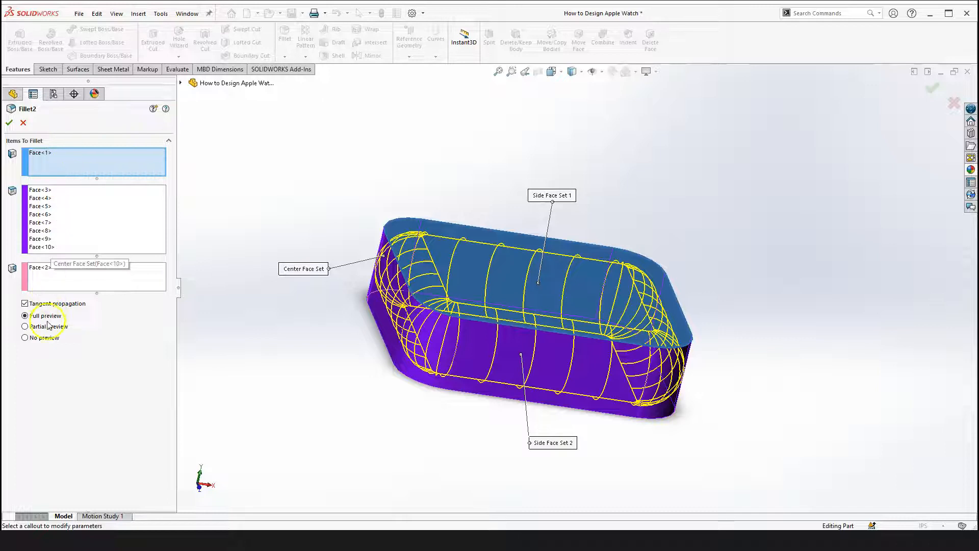
left_click(24, 123)
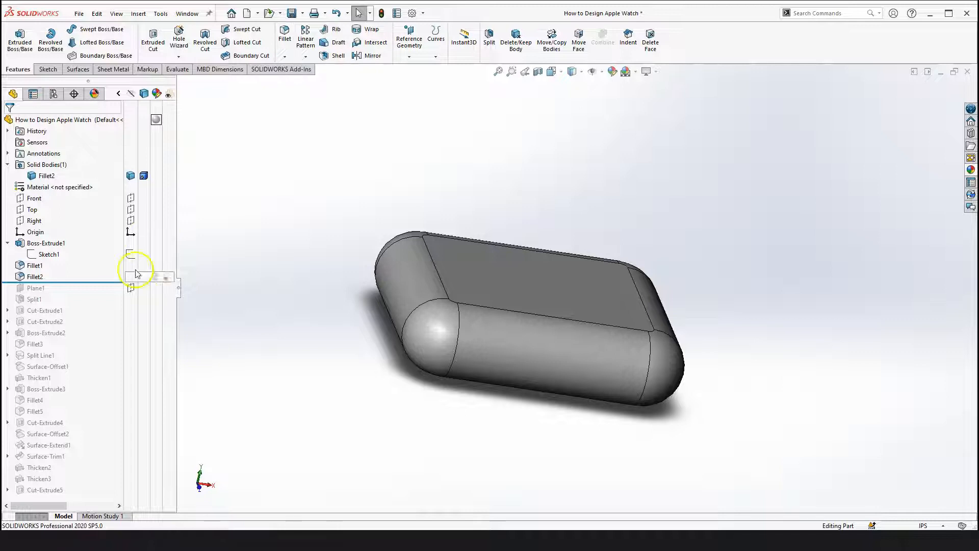
Roll back above Fillet2 and try a Full round fillet using a long side face, an end face and the top face
left_click_drag(99, 281, 101, 275)
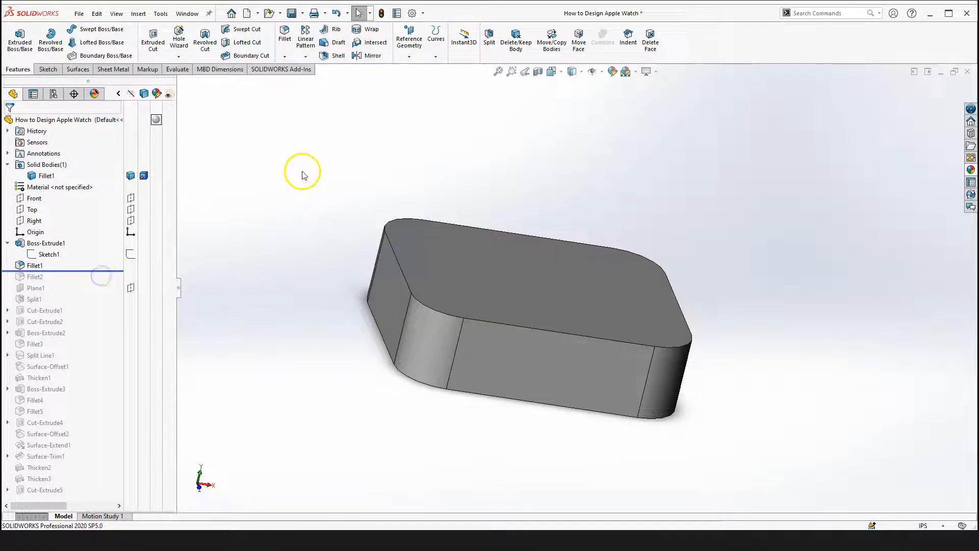
left_click(285, 35)
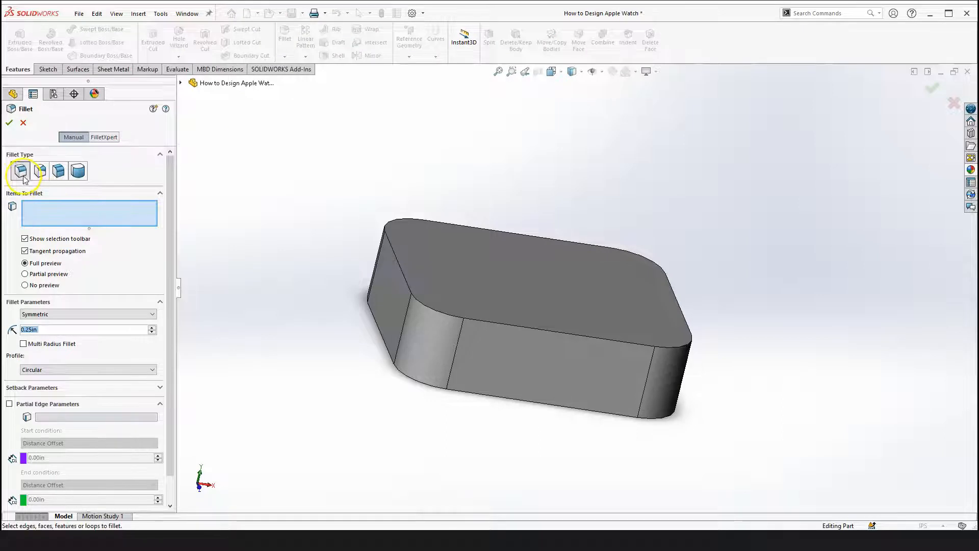
left_click(79, 177)
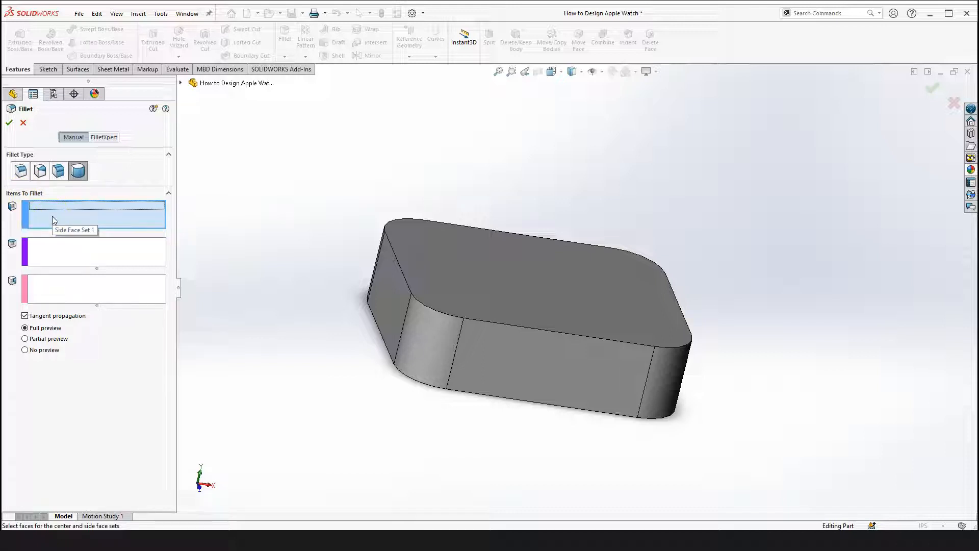
left_click(525, 378)
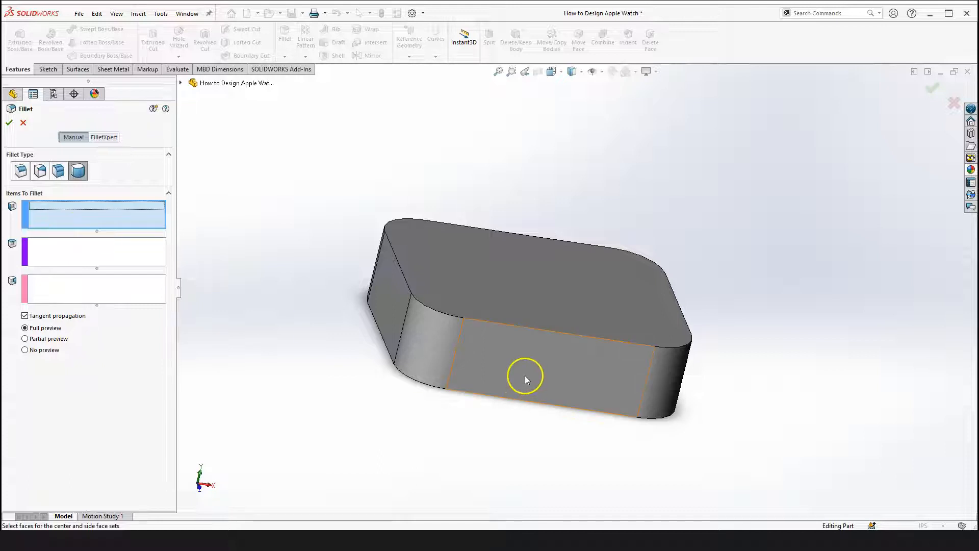
left_click(490, 353)
left_click(74, 252)
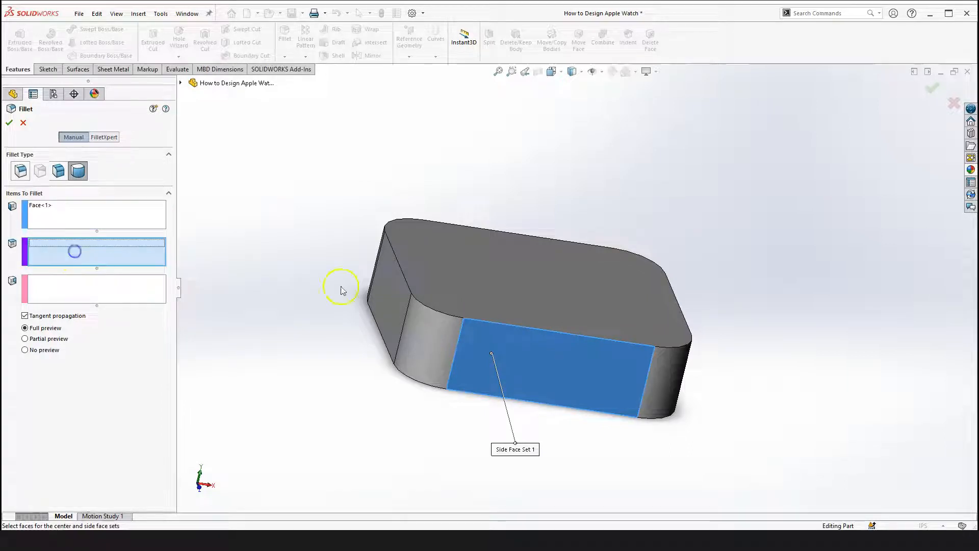
left_click(394, 290)
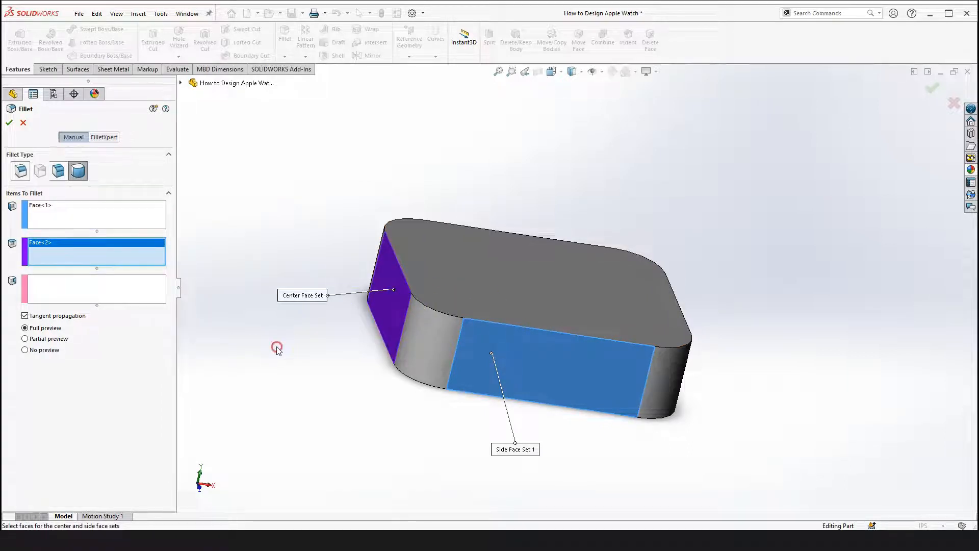
middle_click_drag(292, 394, 454, 286)
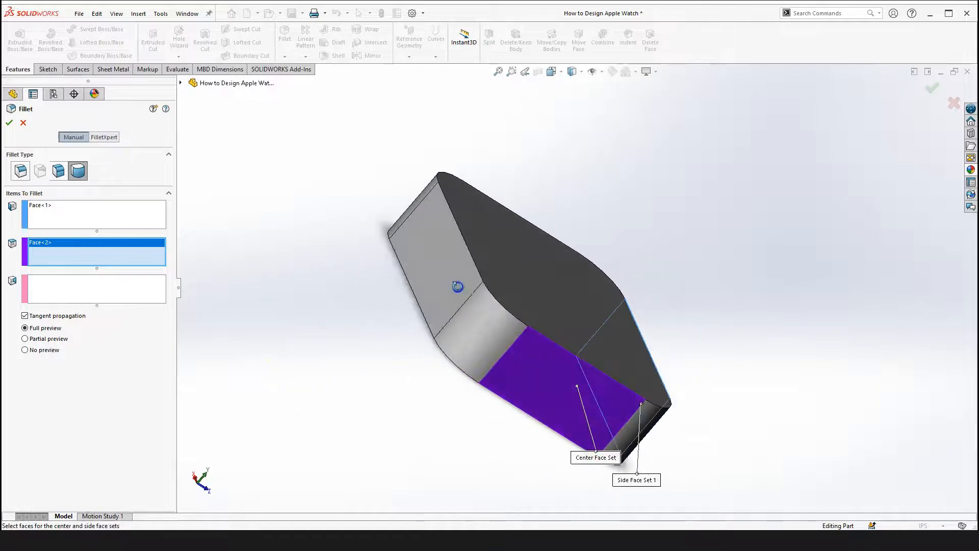
left_click(122, 290)
left_click(460, 268)
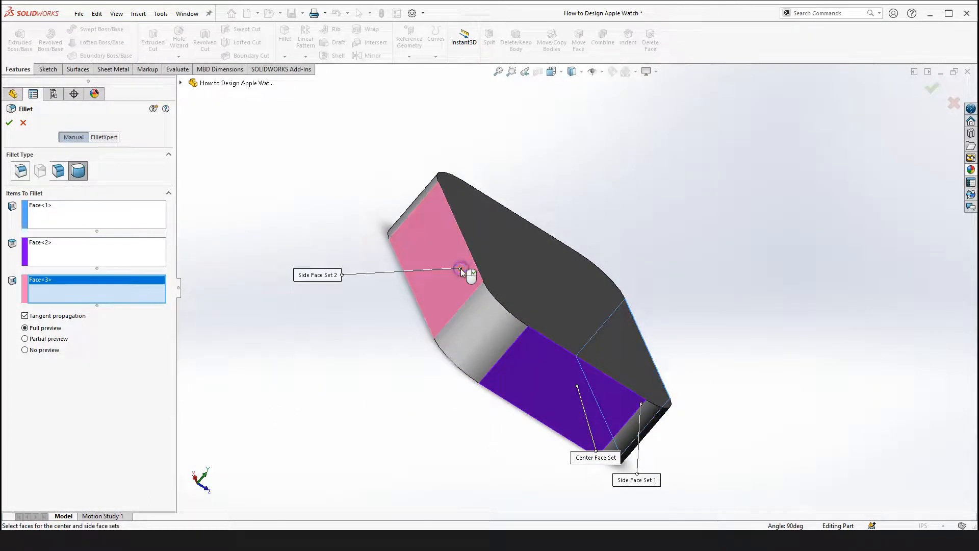
scroll(427, 360, "up", 3)
middle_click_drag(428, 432, 383, 323)
scroll(607, 263, "down", 2)
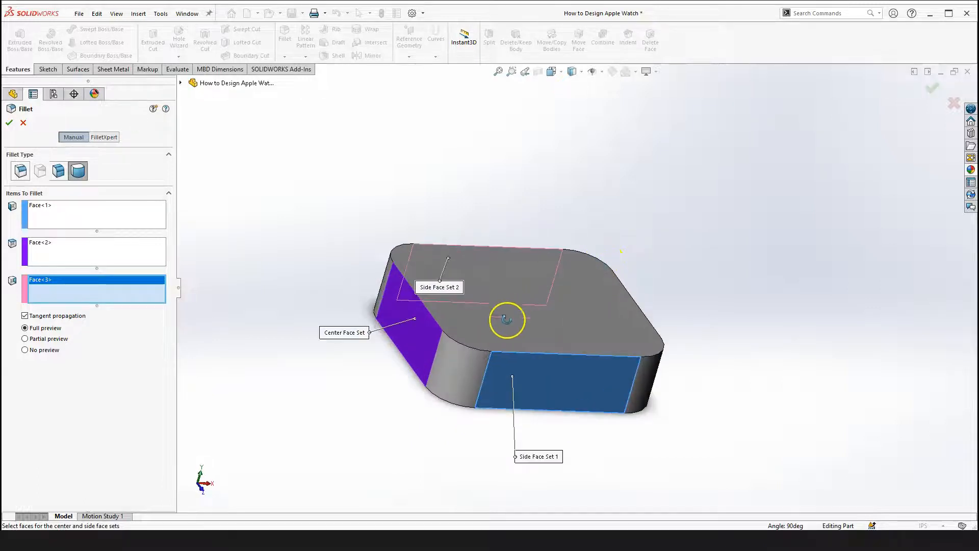
left_click(22, 124)
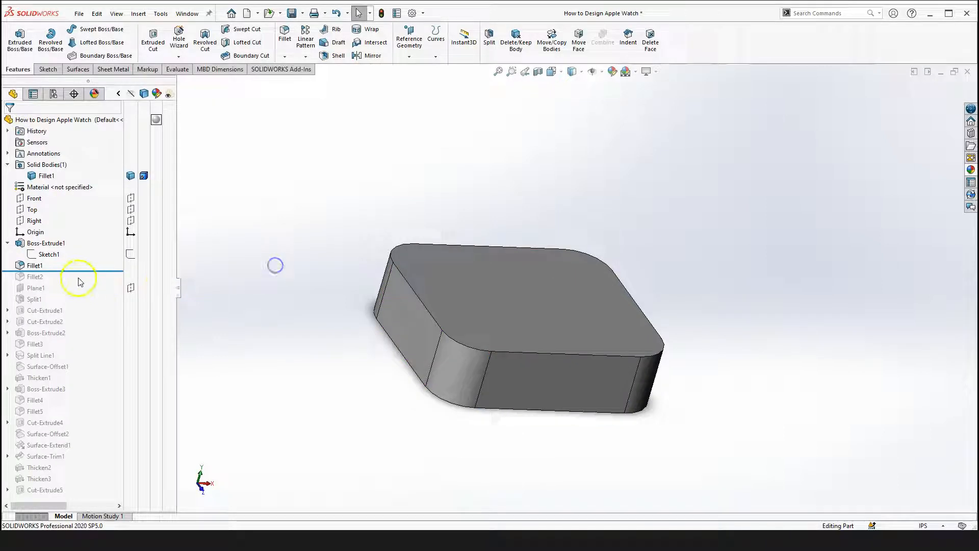
Roll the feature tree forward past Fillet2 and reopen Fillet2 for editing
left_click_drag(81, 271, 72, 281)
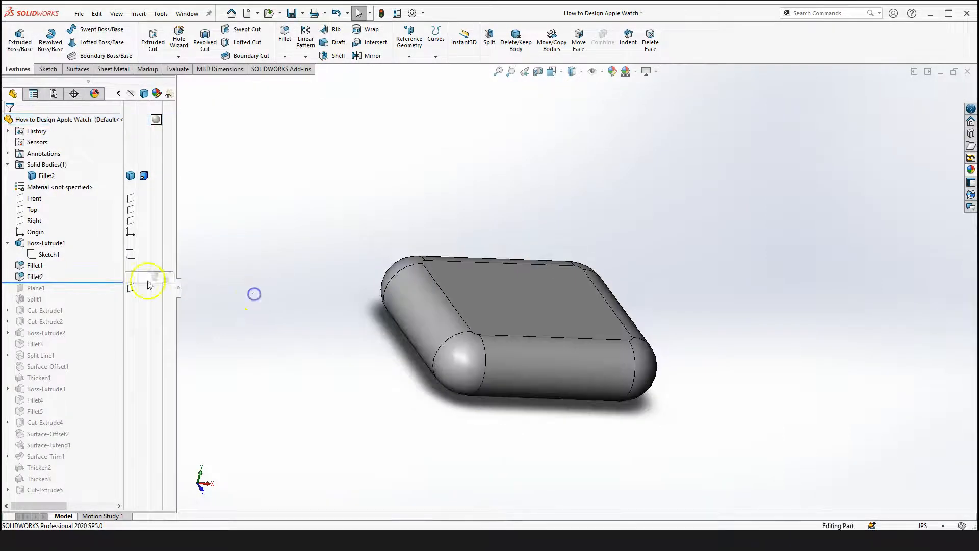
left_click(29, 277)
left_click(39, 229)
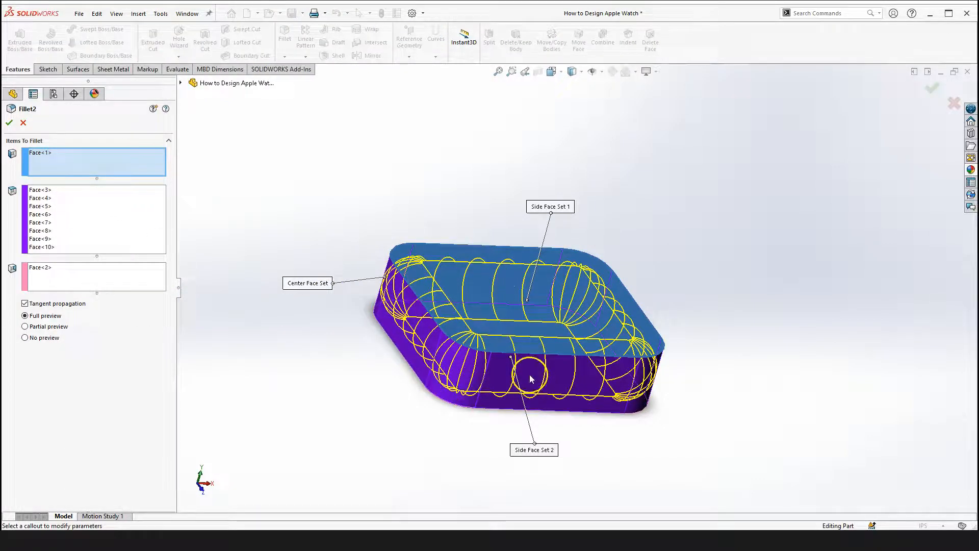
Examine Fillet2's side and center face sets from several angles while its definition is open
scroll(502, 283, "down", 3)
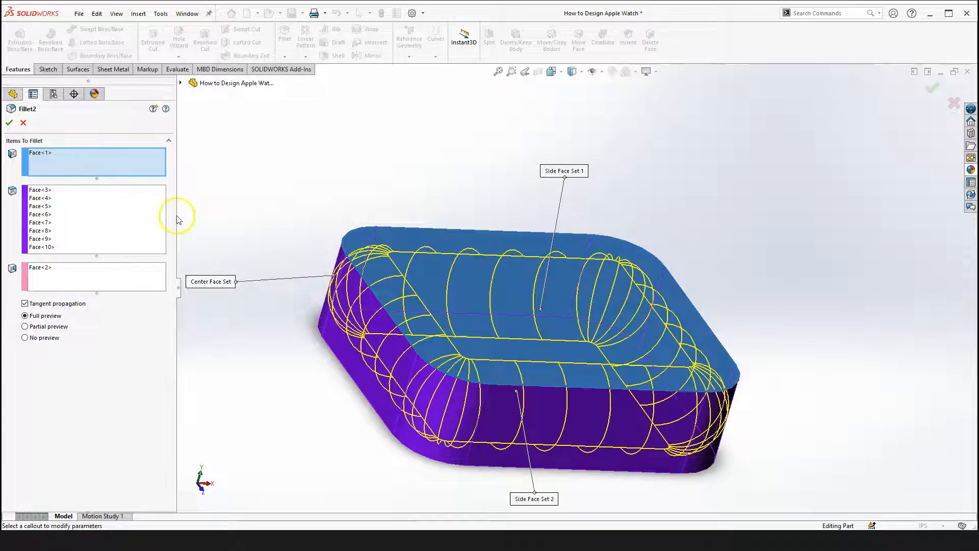
left_click(60, 153)
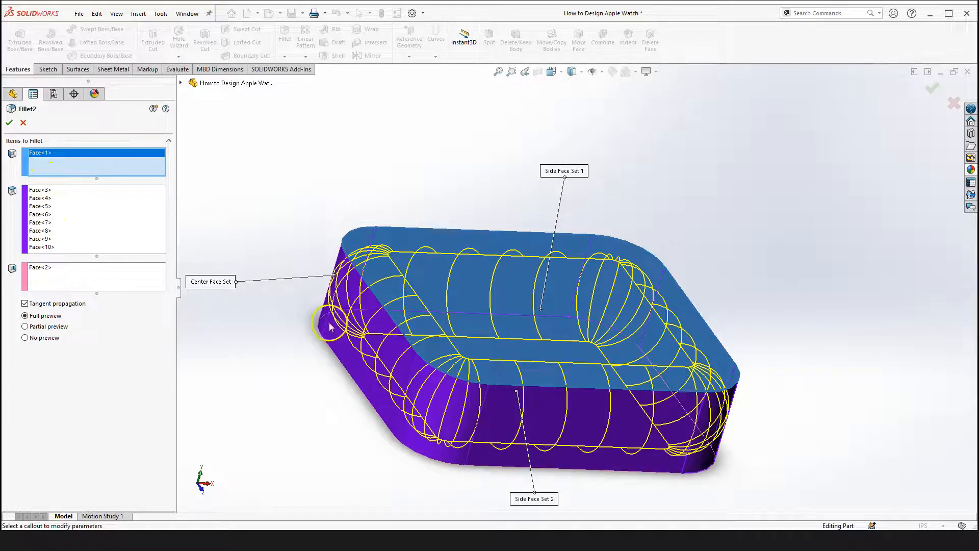
scroll(663, 407, "up", 3)
right_click_drag(742, 320, 748, 424)
left_click_drag(747, 424, 877, 347)
left_click_drag(758, 324, 297, 242)
left_click(46, 268)
left_click_drag(510, 403, 407, 207)
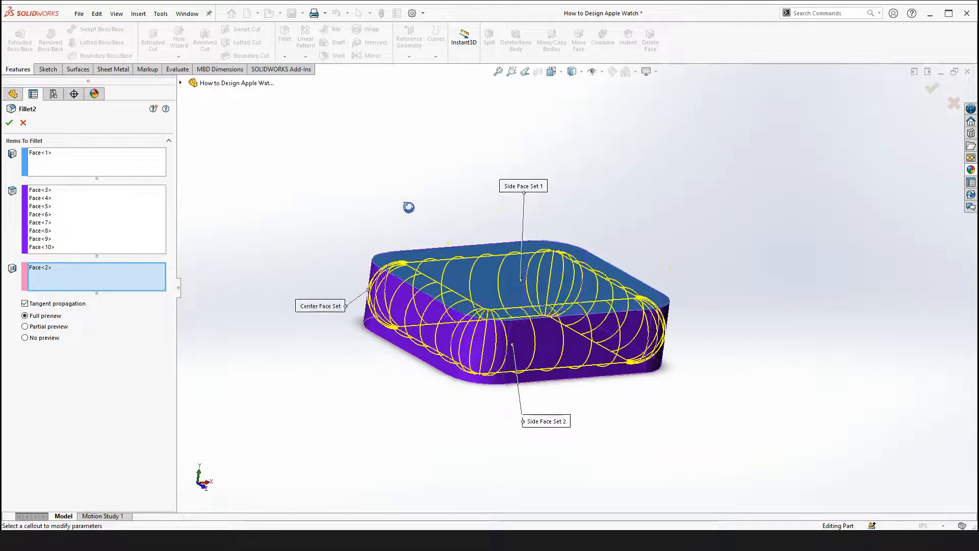
Clear all three face-set selections of Fillet2 and reselect the top face as the first side face set
right_click(85, 160)
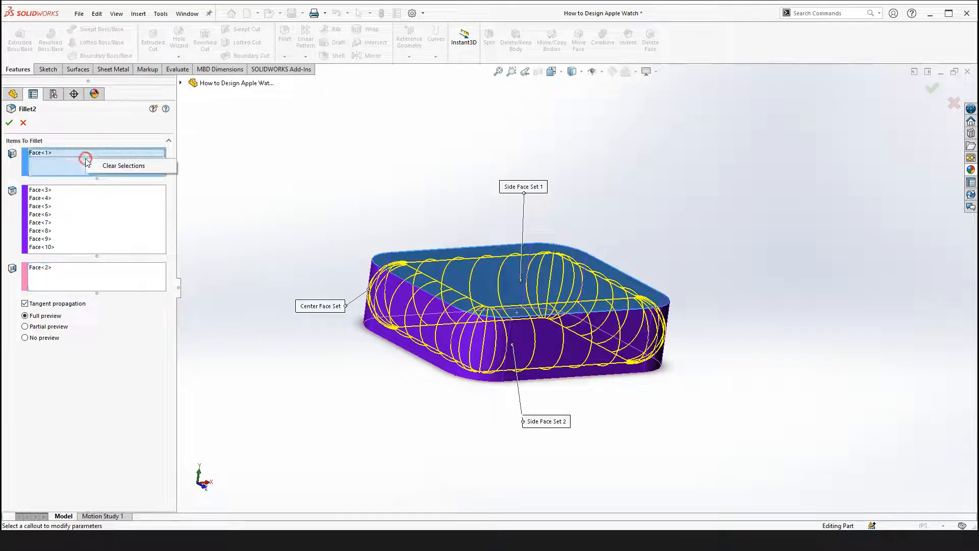
left_click(122, 165)
right_click(78, 217)
left_click(117, 221)
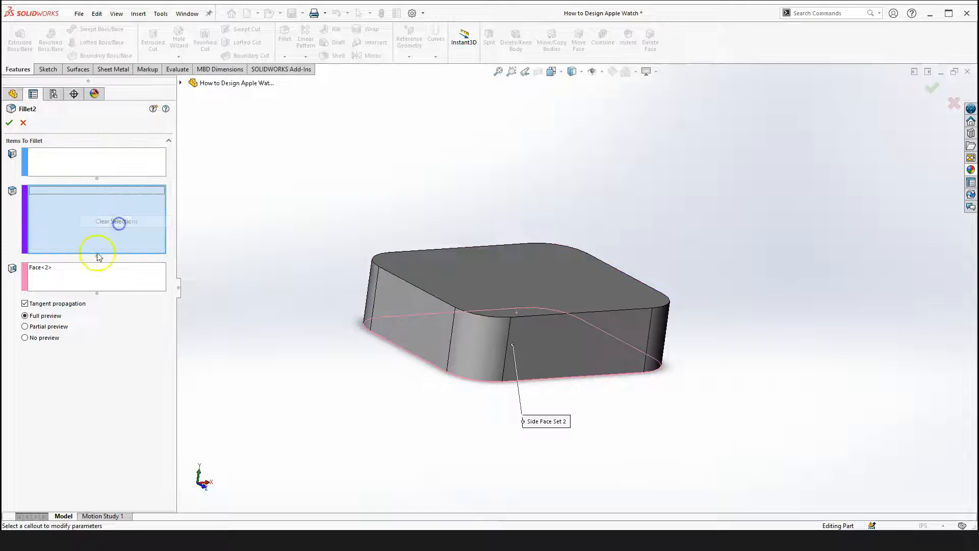
right_click(76, 277)
left_click(108, 279)
left_click(63, 153)
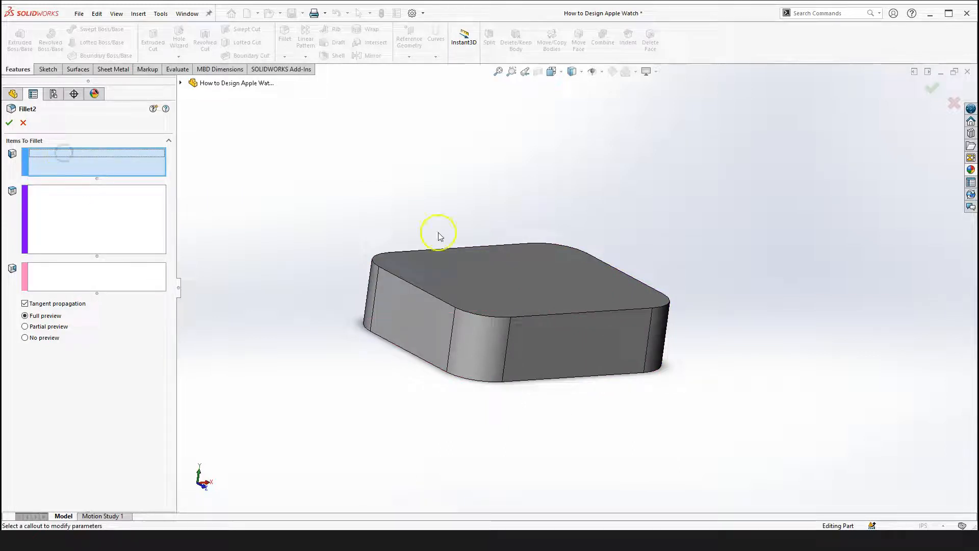
scroll(437, 230, "down", 1)
left_click(465, 294)
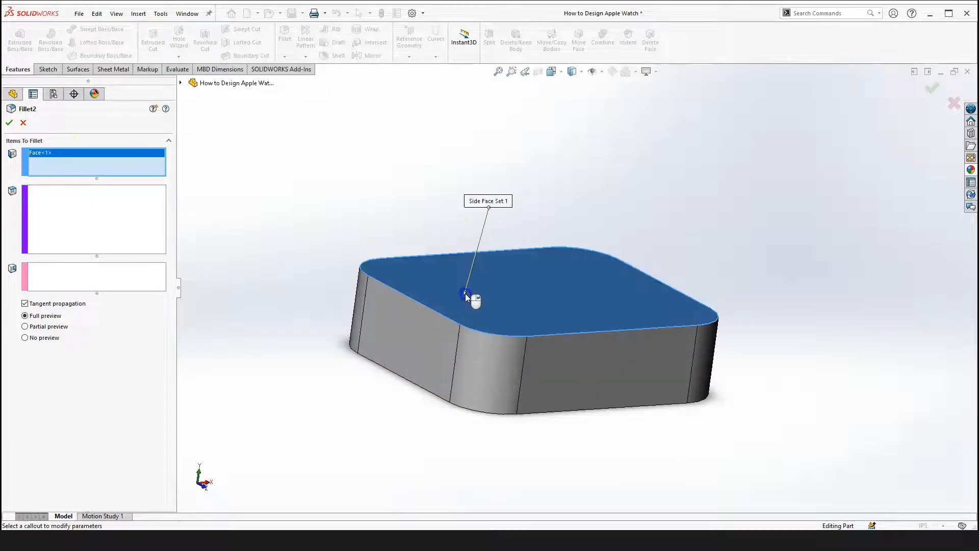
Select all eight faces around the part's sides as Fillet2's center face set
left_click(62, 206)
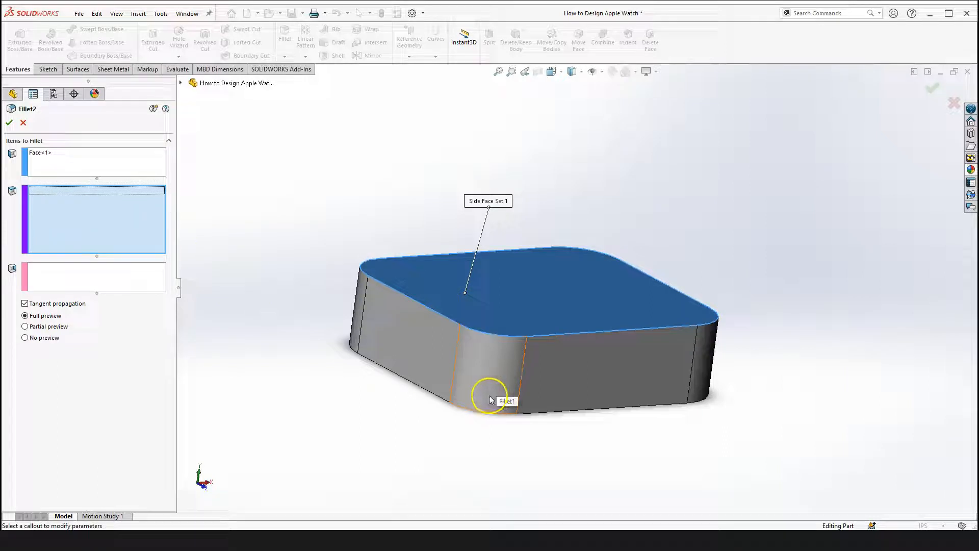
left_click(488, 380)
left_click(415, 336)
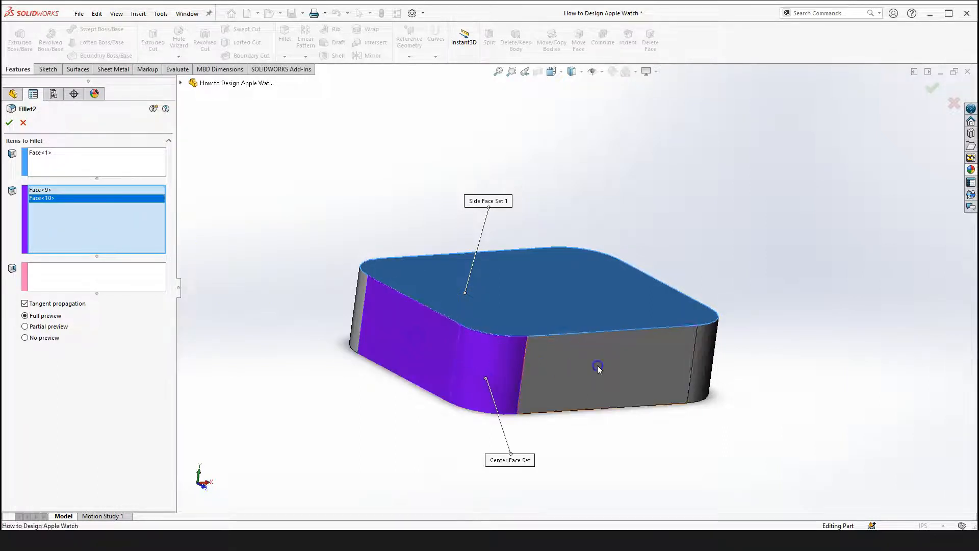
left_click(596, 367)
middle_click_drag(736, 368, 451, 358)
left_click(450, 357)
left_click(534, 343)
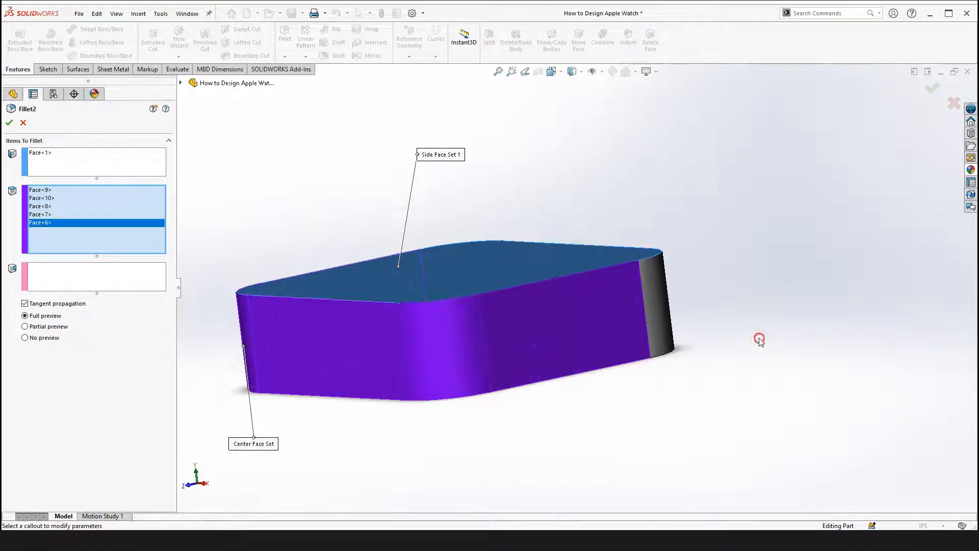
middle_click_drag(685, 316, 583, 381)
left_click(415, 383)
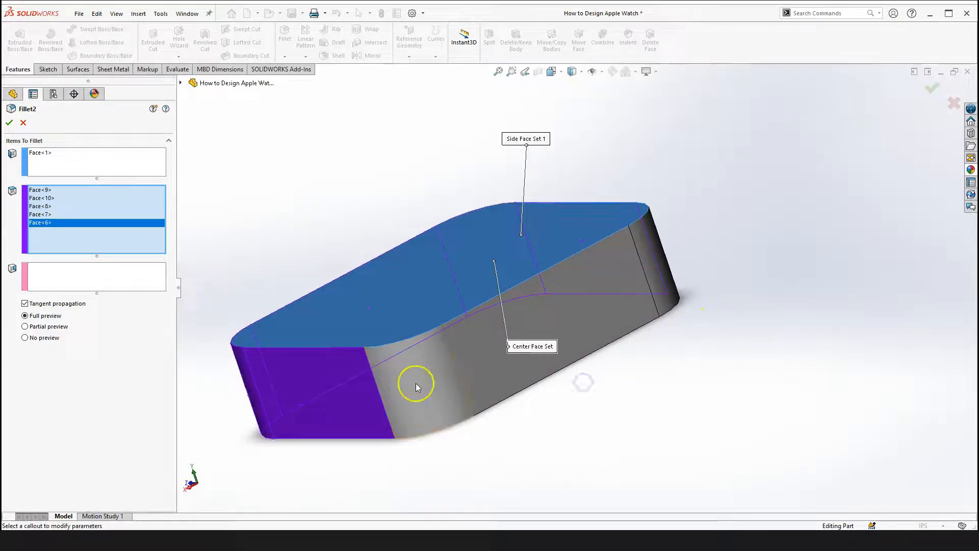
left_click(626, 305)
left_click(663, 259)
right_click_drag(754, 263, 750, 309)
left_click_drag(751, 308, 502, 378)
Select the bottom face as the second side face set and confirm Fillet2
left_click(78, 273)
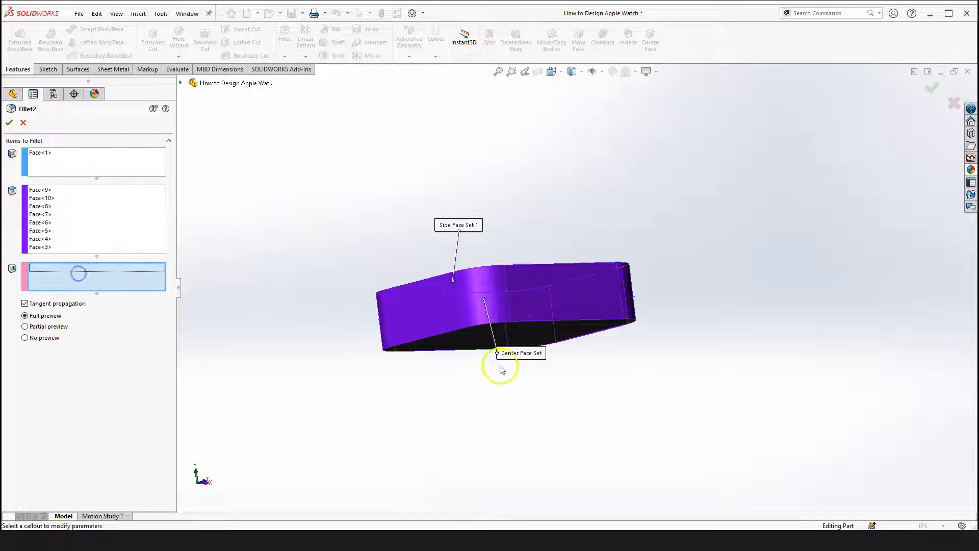
scroll(466, 346, "down", 3)
left_click(463, 334)
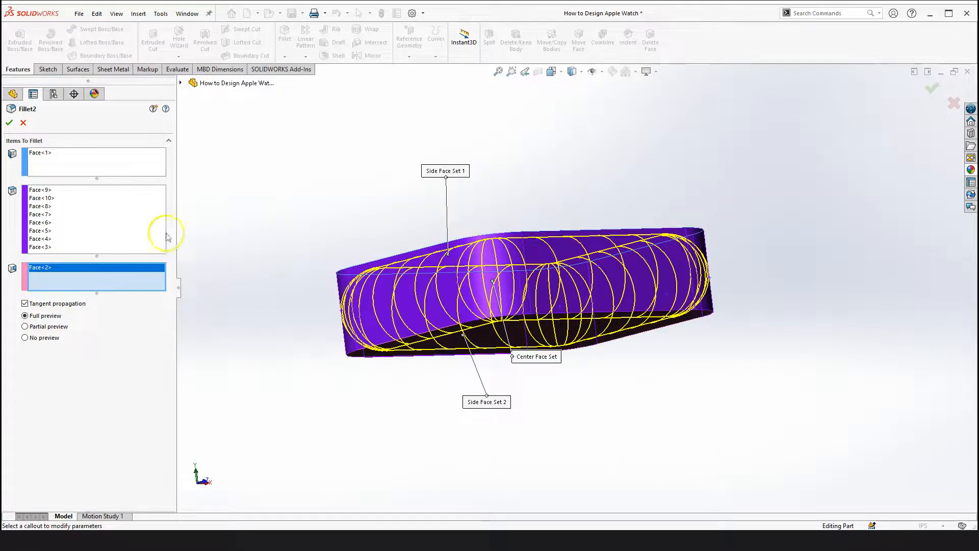
left_click(9, 124)
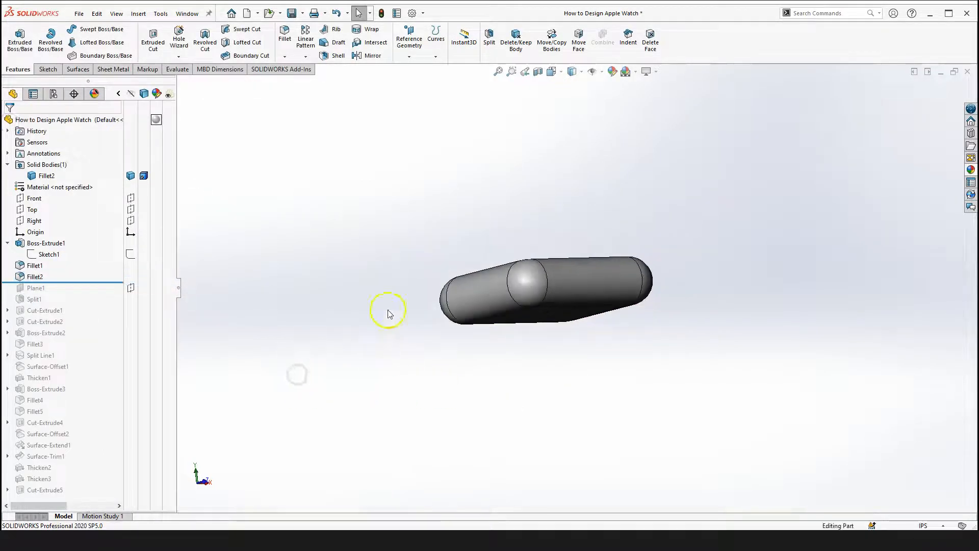
Roll the feature tree forward to include Plane1 and show the part in trimetric view
middle_click_drag(443, 343, 535, 244)
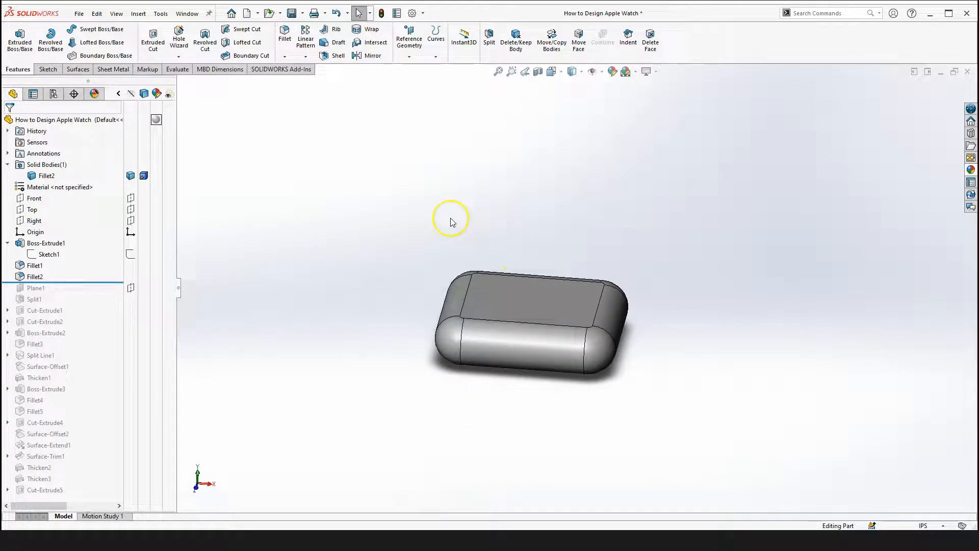
key("space")
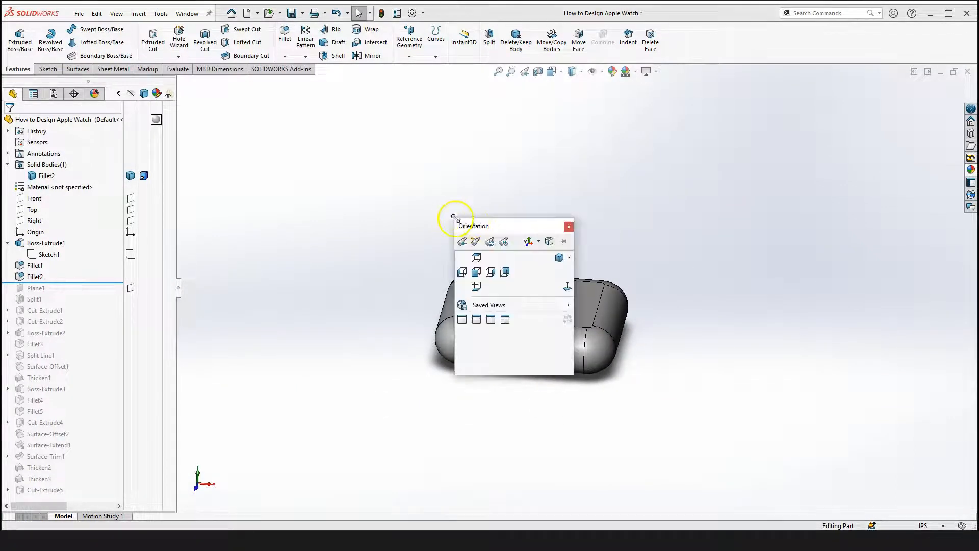
left_click(560, 258)
left_click(83, 282)
left_click_drag(84, 281, 80, 293)
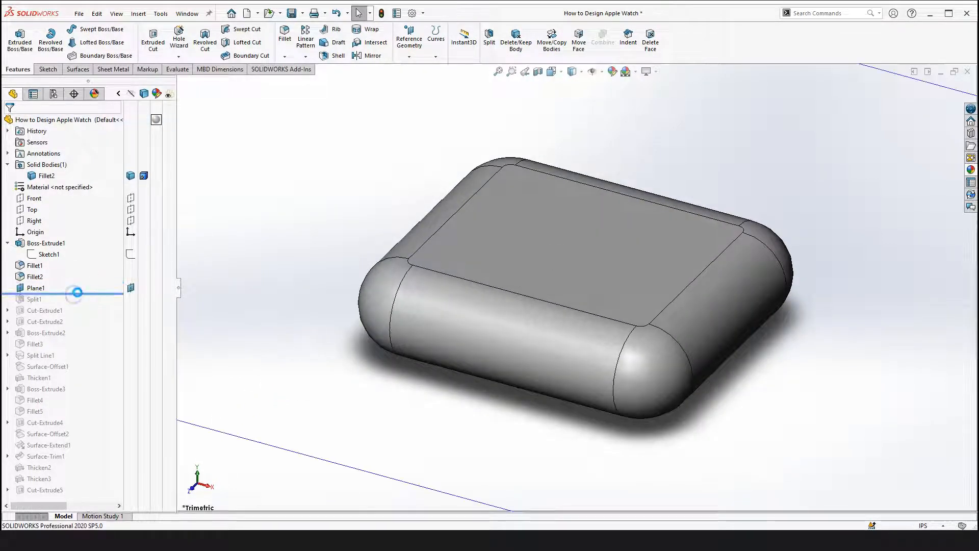
key("f")
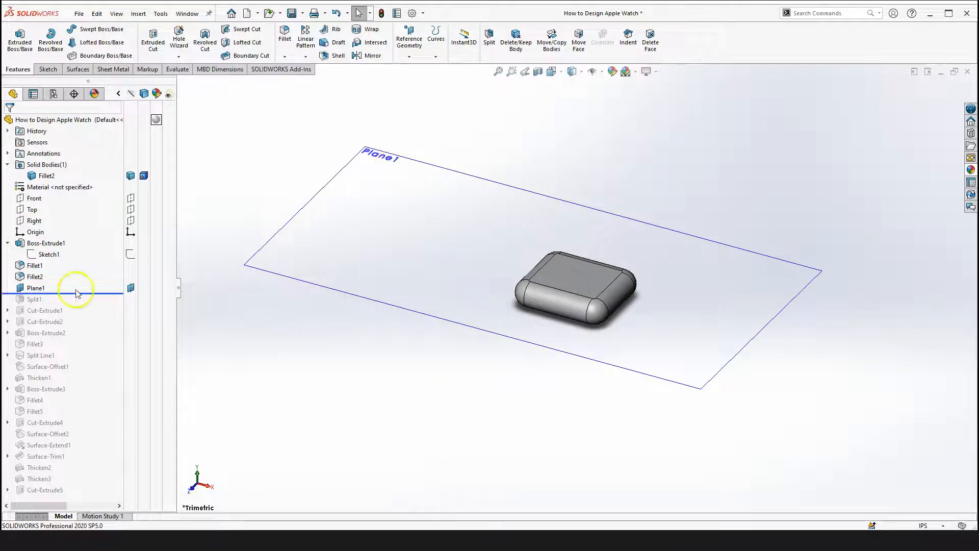
Select Plane1 and view it edge-on from the front
left_click(34, 289)
scroll(416, 353, "up", 2)
left_click(418, 353)
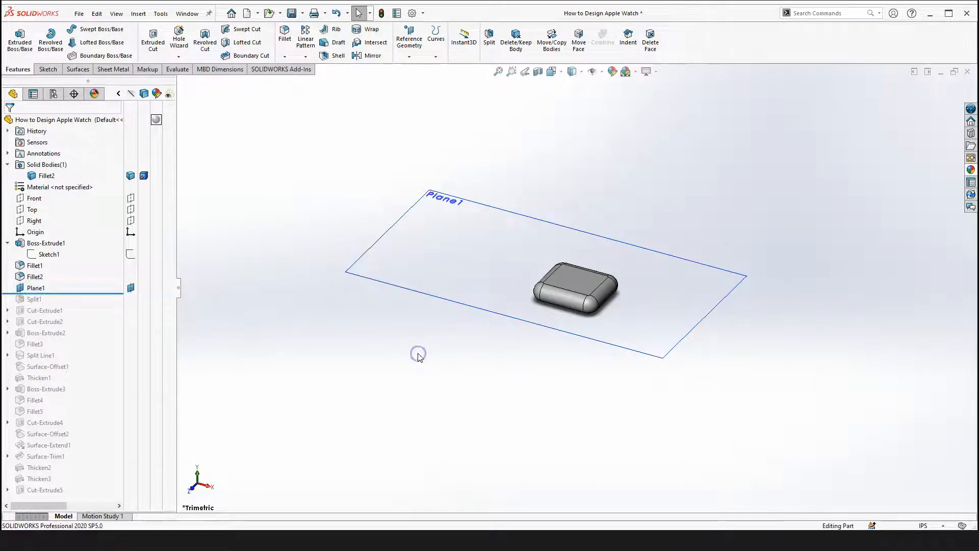
key("space")
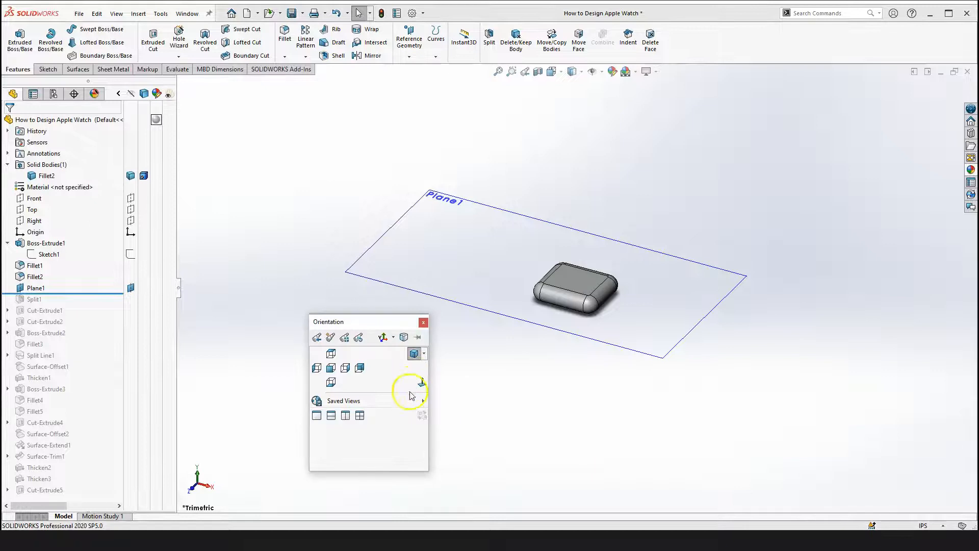
left_click(421, 384)
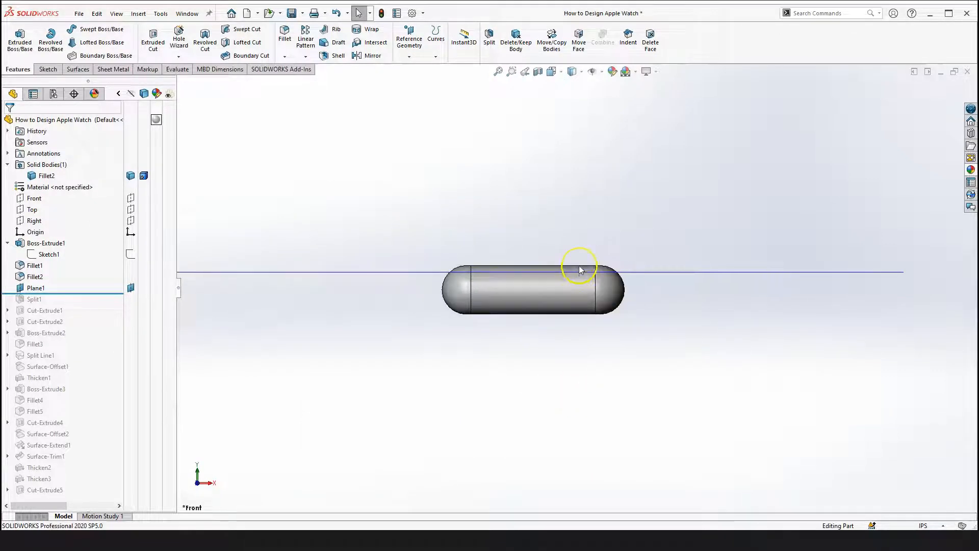
left_click(546, 205)
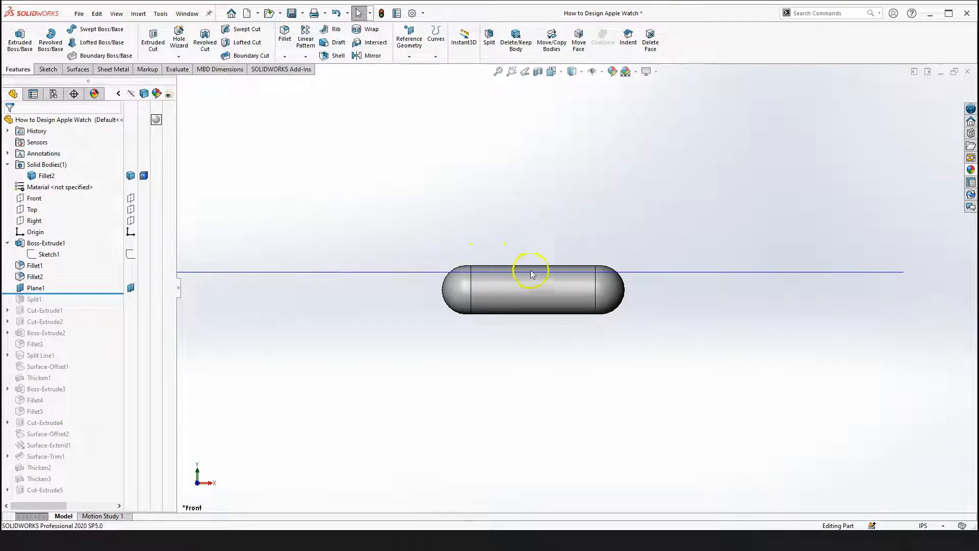
scroll(530, 271, "down", 2)
scroll(551, 282, "up", 4)
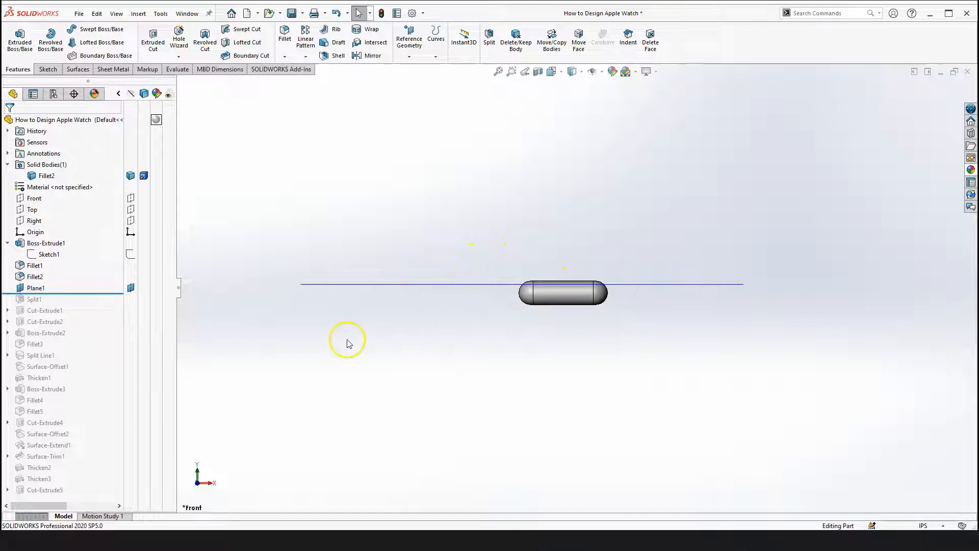
Compare Plane1's position with the Front, Top and Right default planes
left_click(34, 221)
left_click(275, 233)
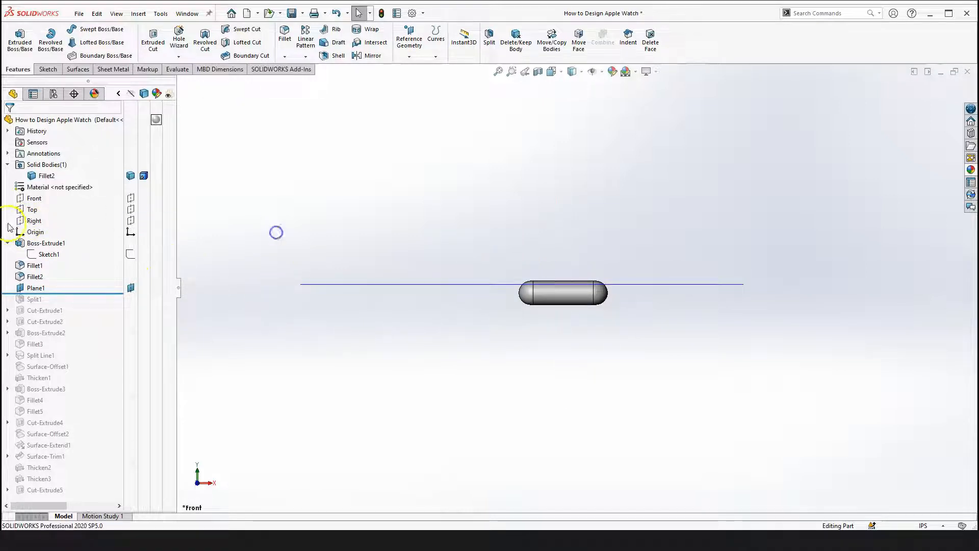
left_click(31, 209)
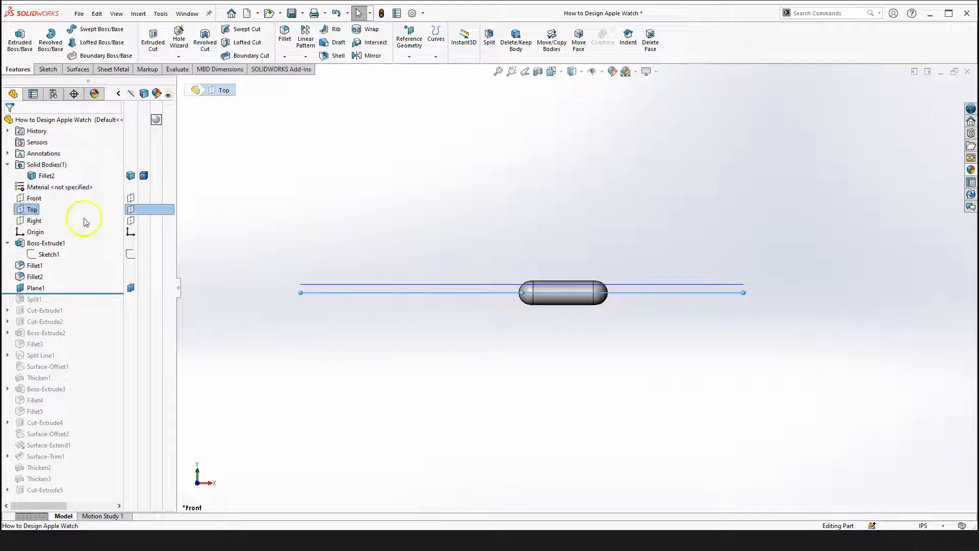
scroll(510, 301, "down", 3)
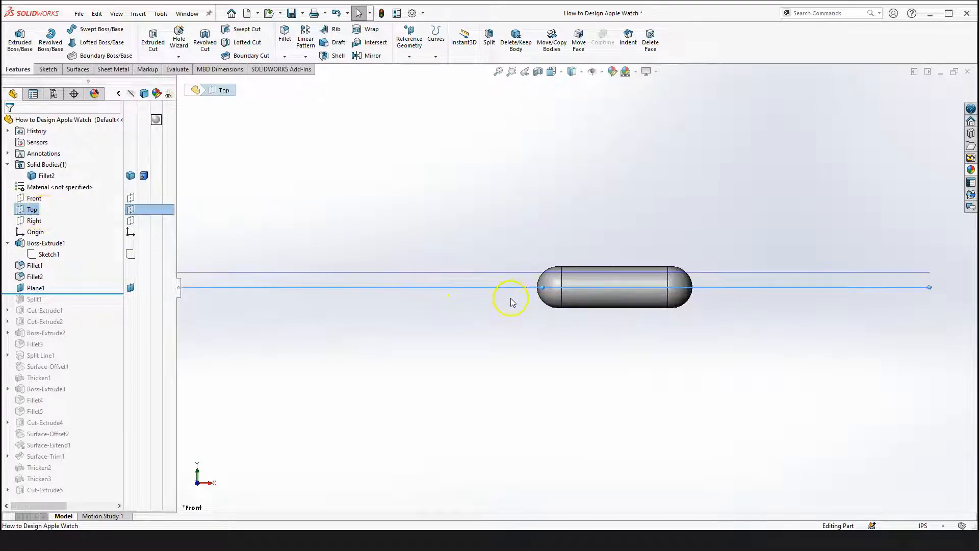
left_click(36, 288)
left_click(475, 337)
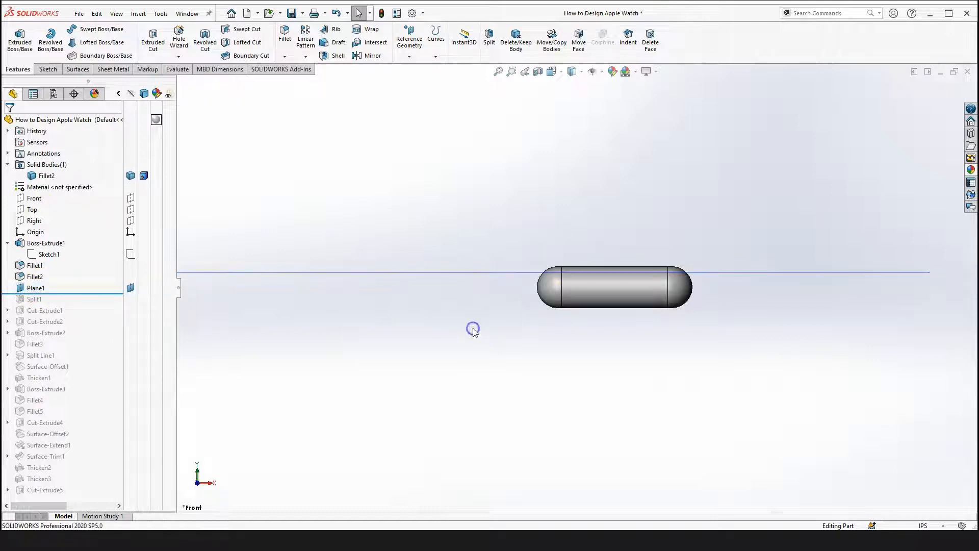
scroll(461, 322, "up", 3)
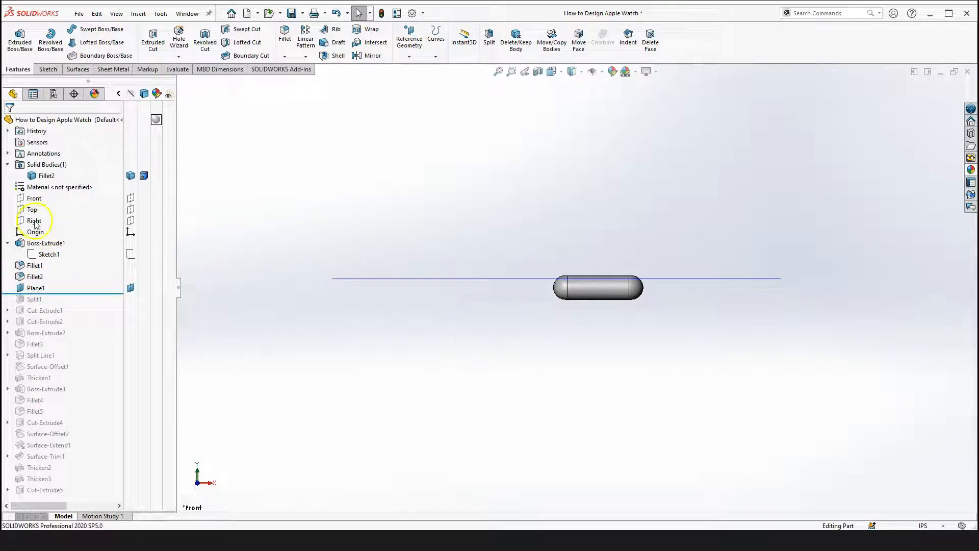
left_click(34, 220)
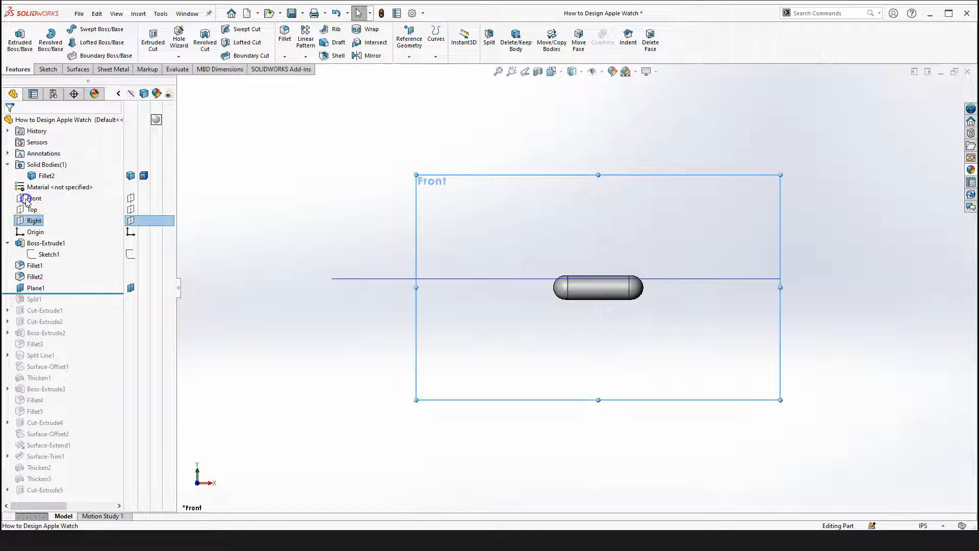
left_click(30, 198)
left_click(31, 210)
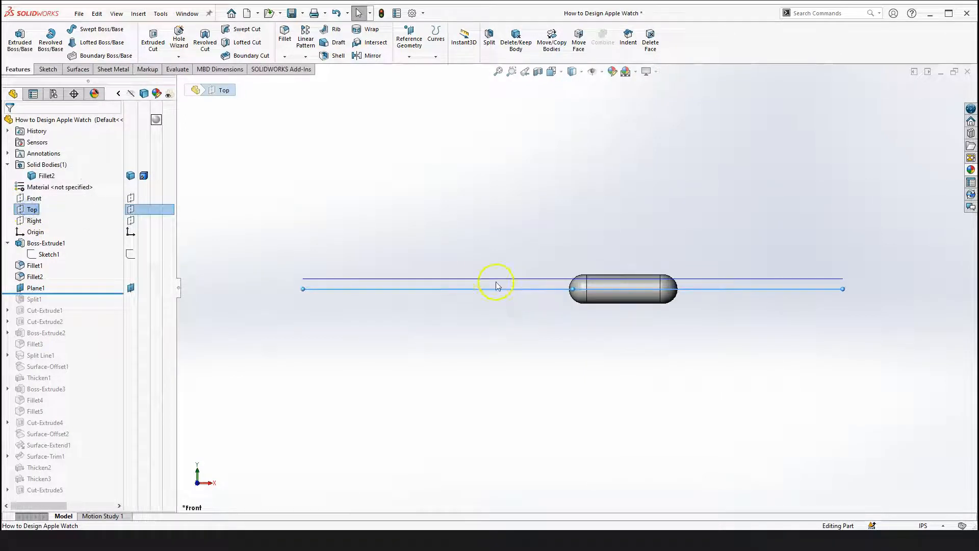
left_click(414, 333)
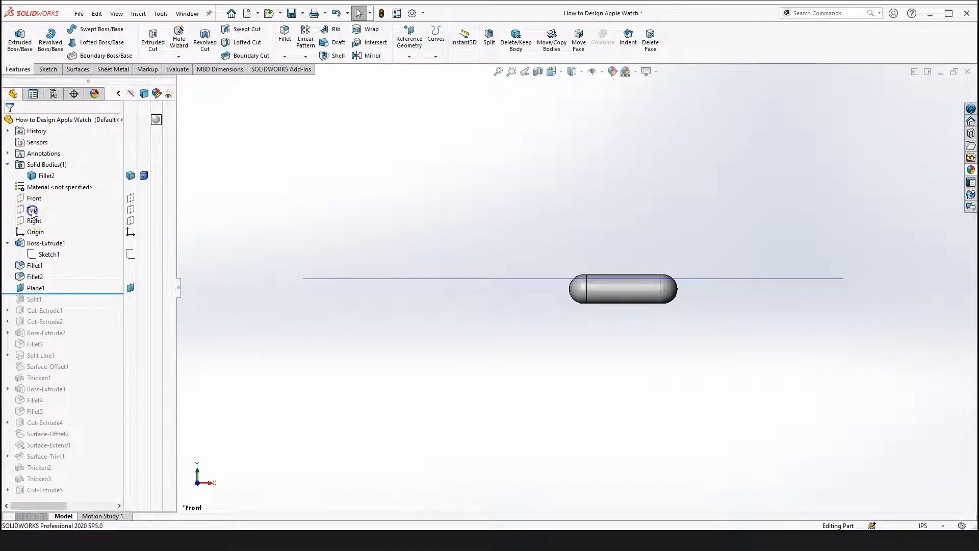
left_click(32, 211)
scroll(514, 292, "down", 2)
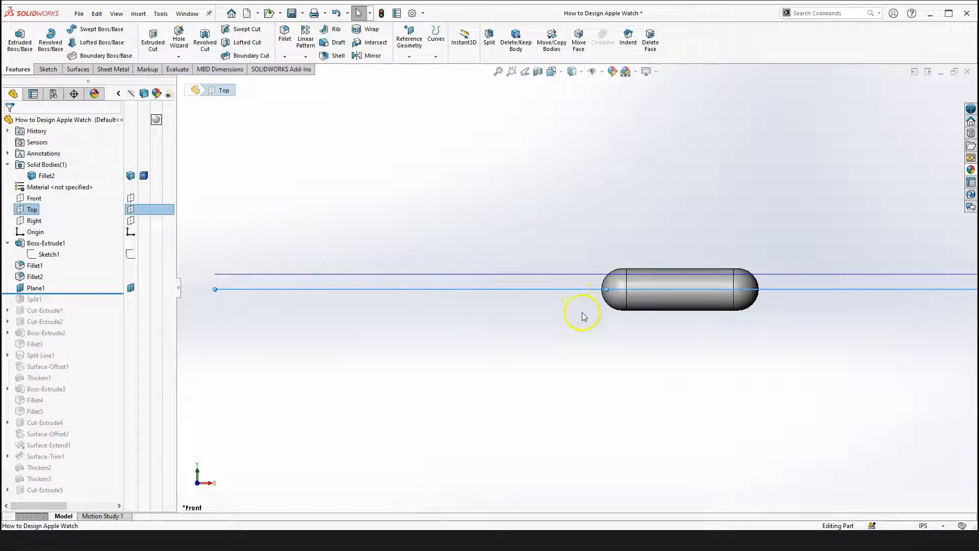
scroll(597, 290, "down", 2)
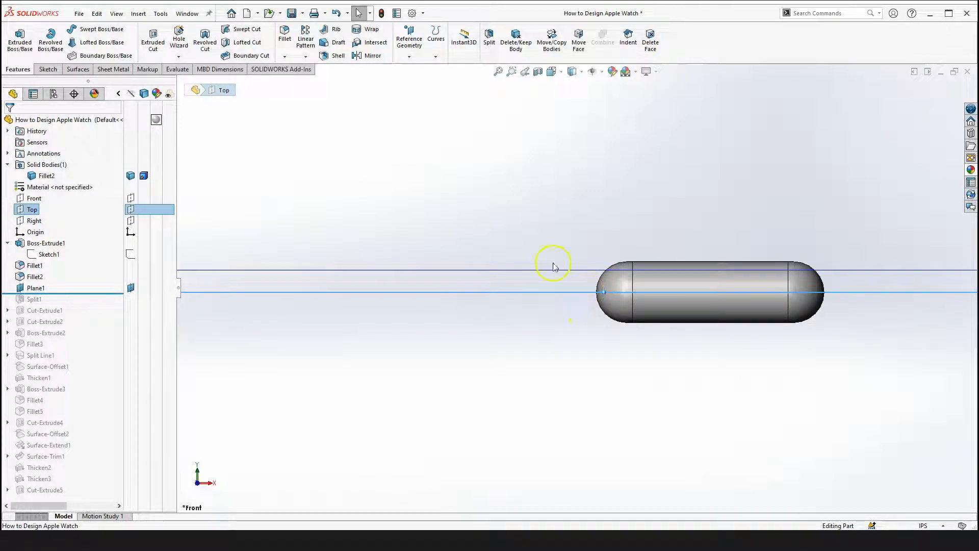
scroll(558, 286, "up", 3)
scroll(506, 280, "down", 1)
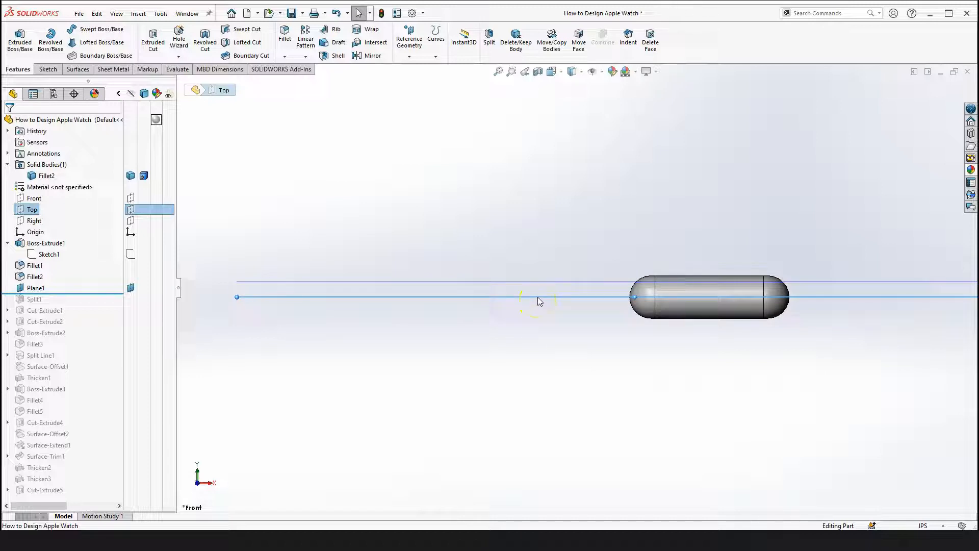
Create a plane offset 0.15 in from the Top plane with the offset flipped, and confirm it
left_click_drag(538, 297, 537, 337, "ctrl")
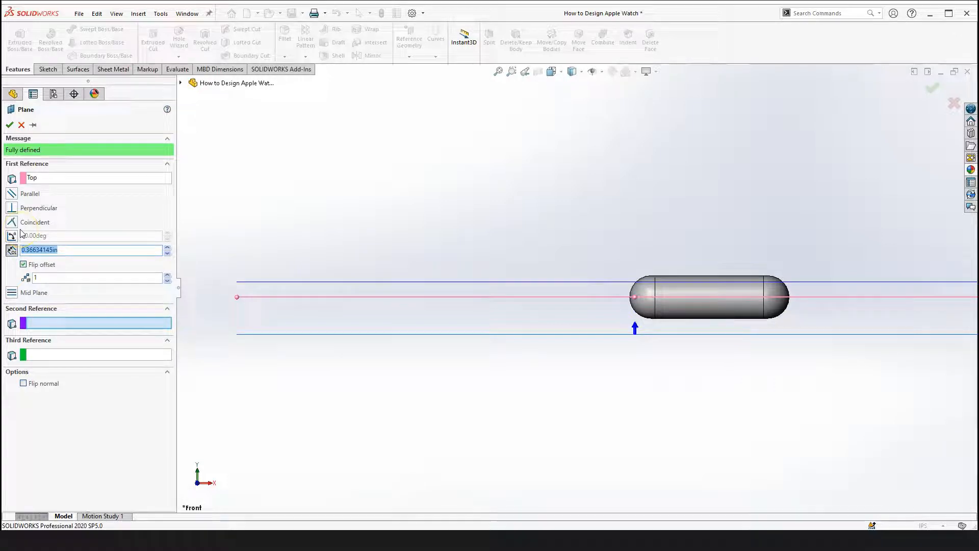
key("Return")
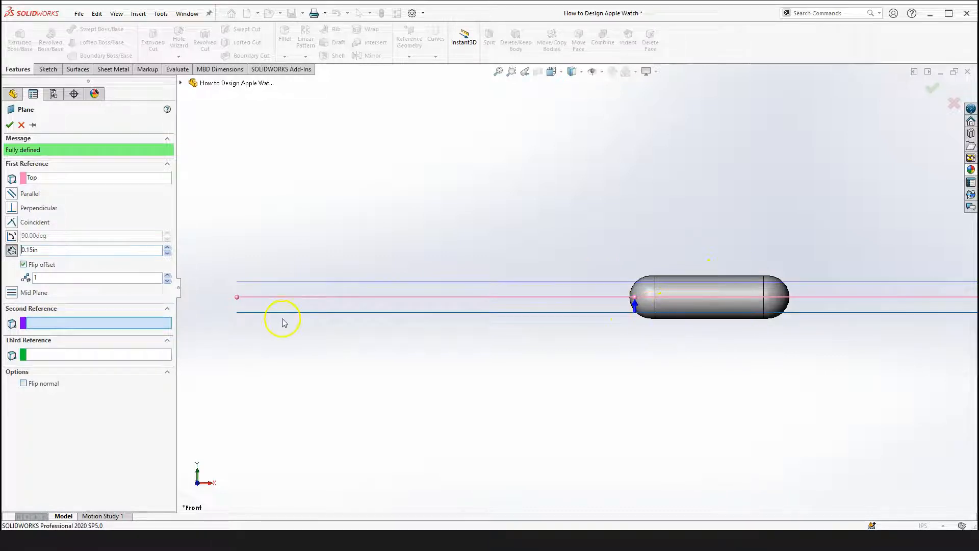
scroll(636, 330, "up", 2)
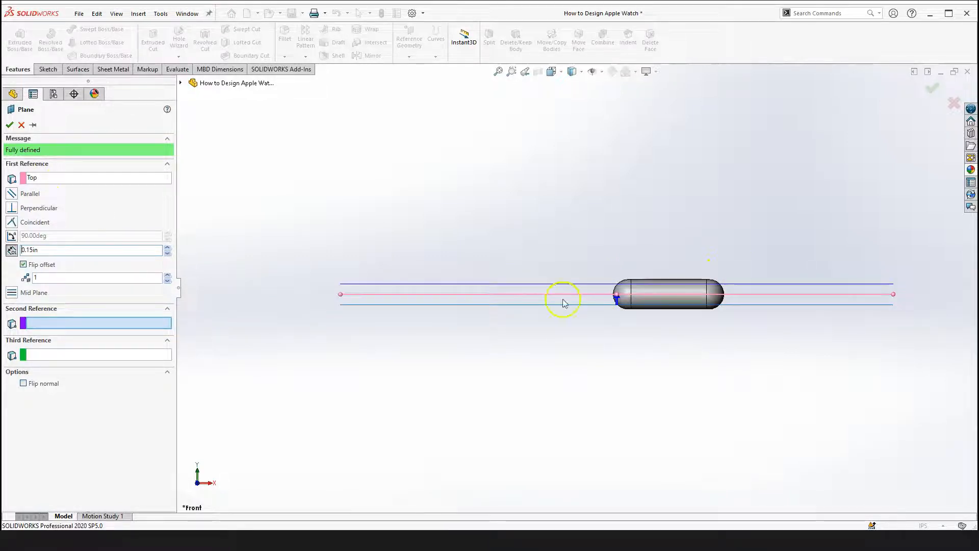
scroll(564, 303, "down", 2)
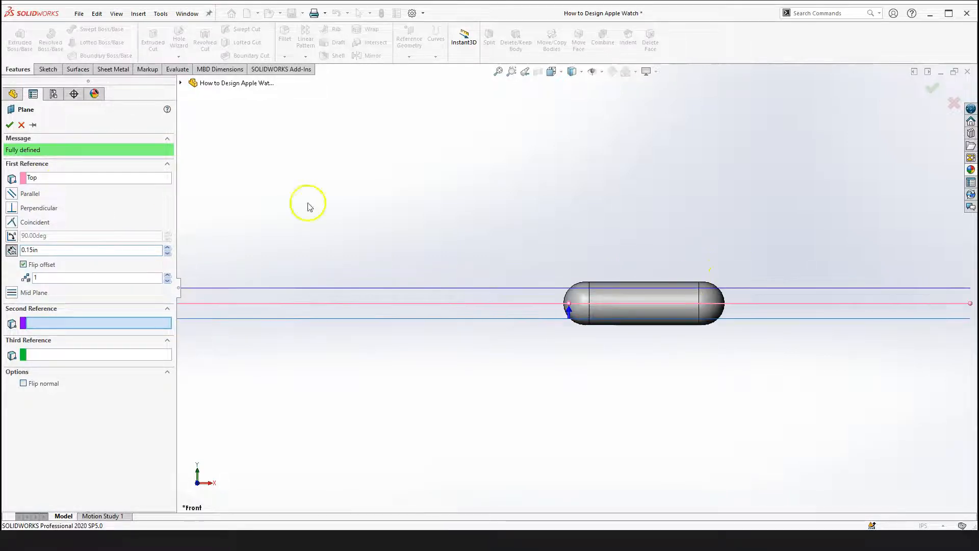
left_click(9, 124)
scroll(544, 265, "up", 3)
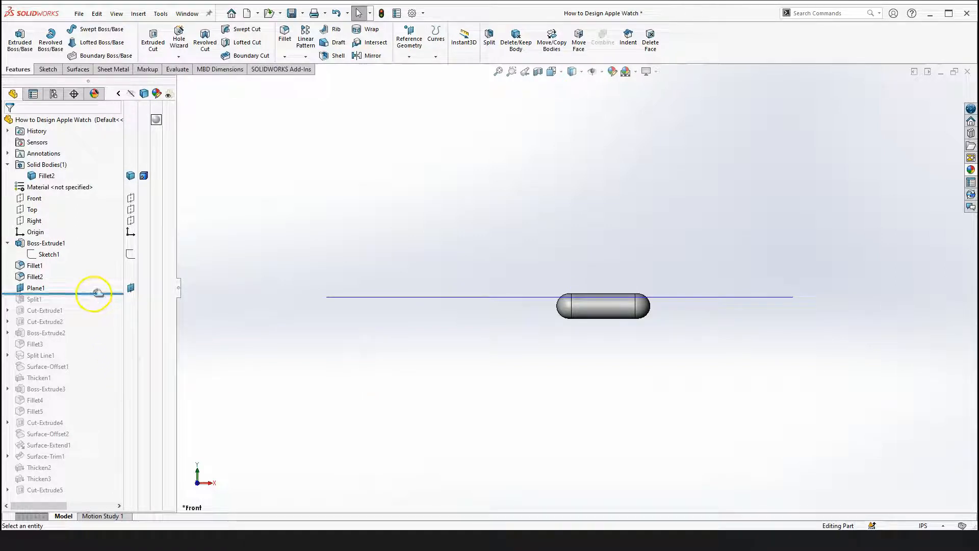
Roll the feature tree forward to include Split1 and orbit the part to view it
left_click_drag(92, 298, 89, 304)
right_click_drag(575, 373, 583, 424)
scroll(591, 289, "down", 3)
middle_click_drag(591, 288, 607, 275)
key("Escape")
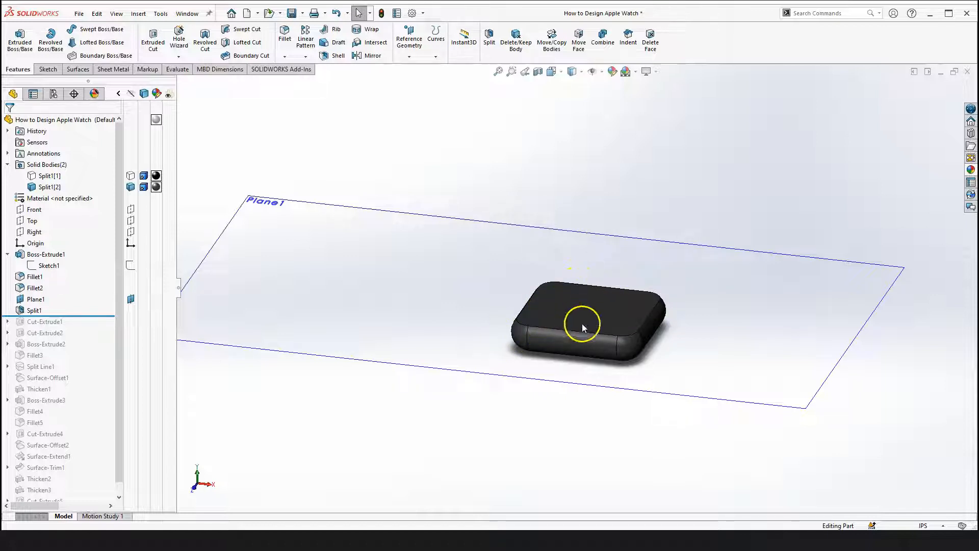
Examine the two split bodies of the part from different angles and zoom levels
scroll(582, 323, "up", 4)
left_click(131, 175)
left_click(472, 397)
right_click_drag(485, 381, 493, 458)
scroll(592, 336, "down", 7)
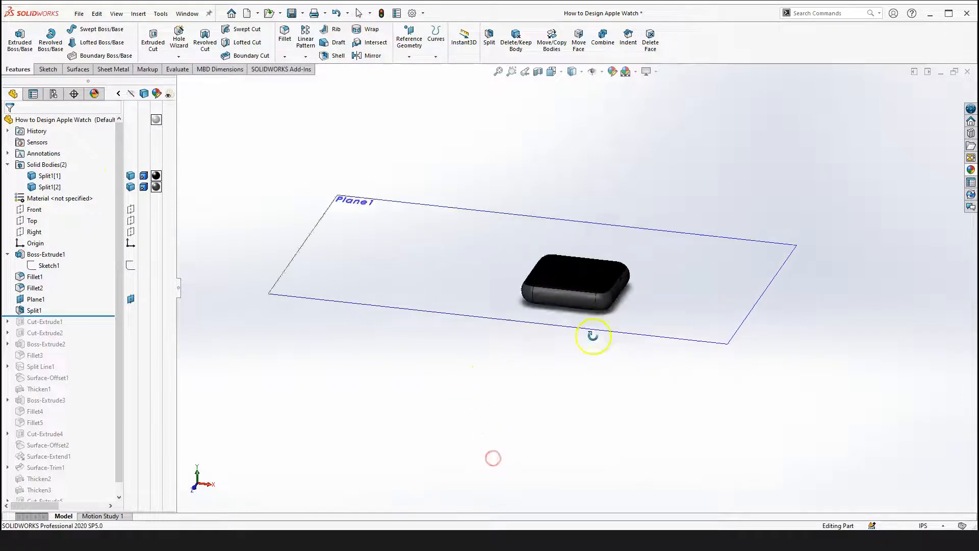
left_click_drag(445, 303, 478, 281)
scroll(538, 322, "down", 2)
middle_click_drag(457, 351, 458, 367)
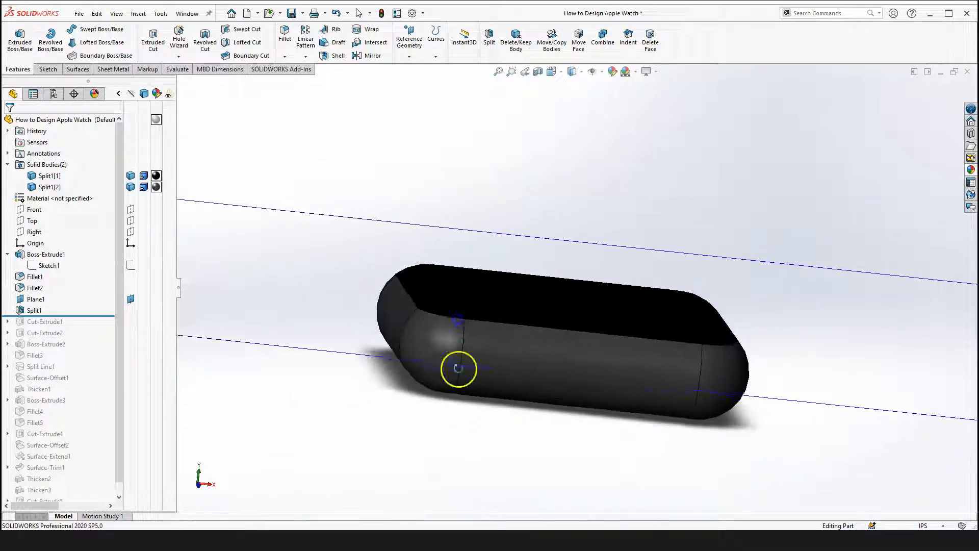
scroll(457, 319, "up", 5)
Roll the tree back before Split1 and forward again to compare the part before and after the split
left_click_drag(77, 315, 77, 294)
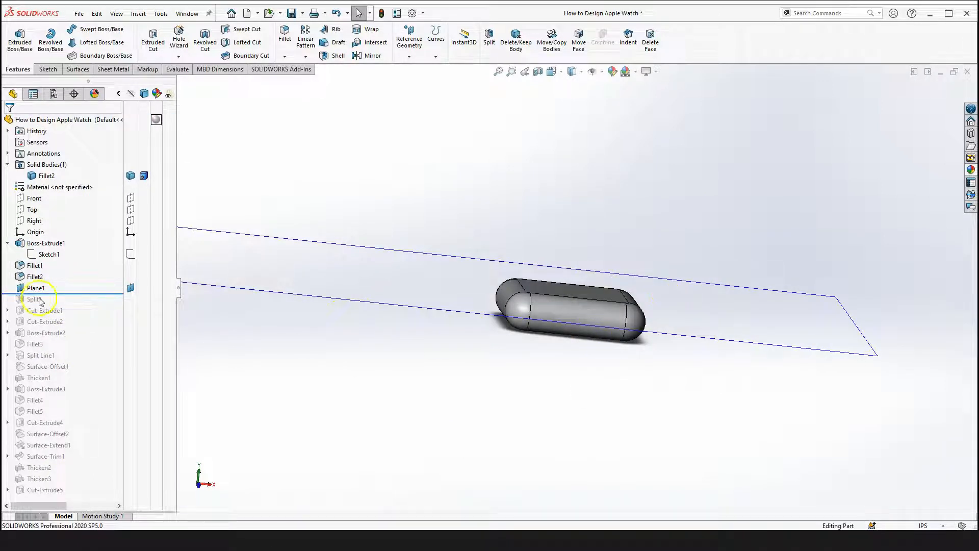
scroll(560, 300, "up", 3)
left_click_drag(72, 294, 65, 305)
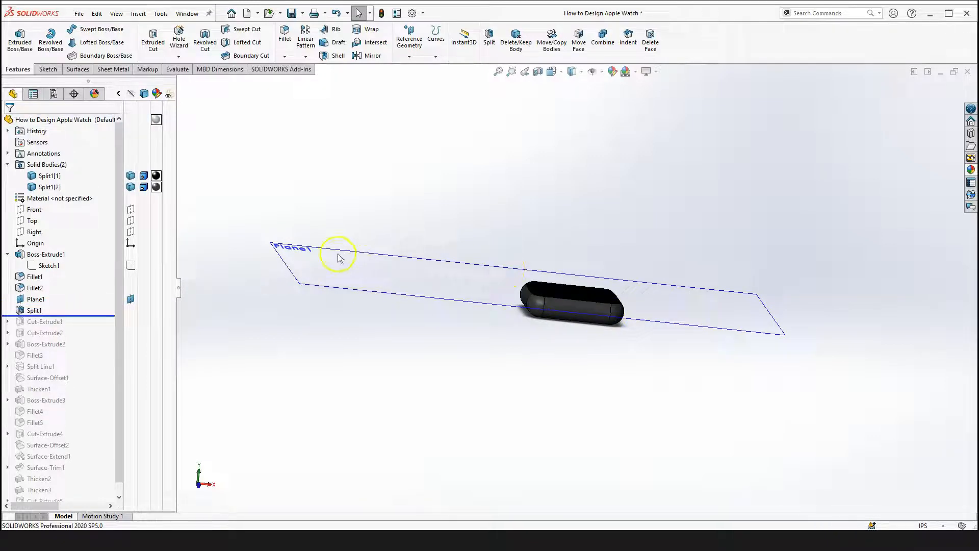
left_click(34, 313)
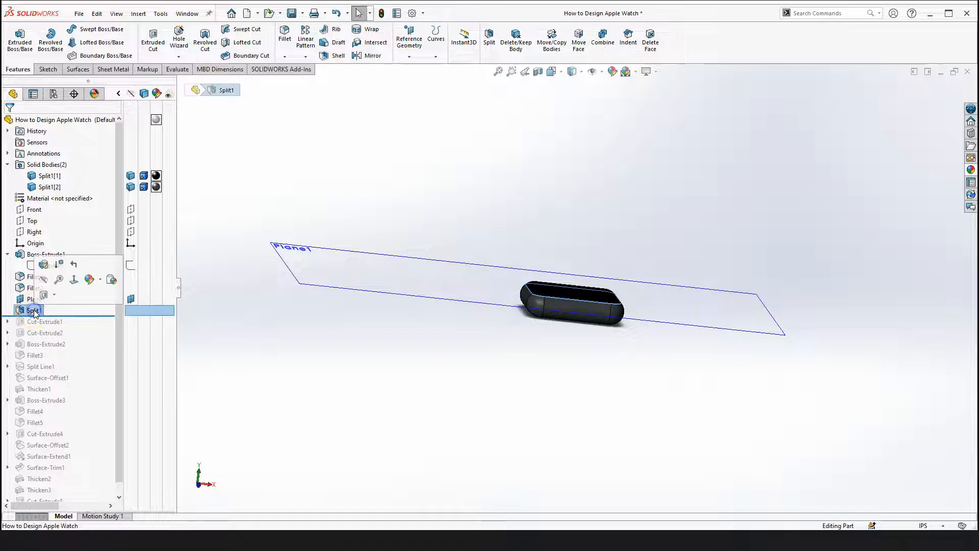
left_click(382, 350)
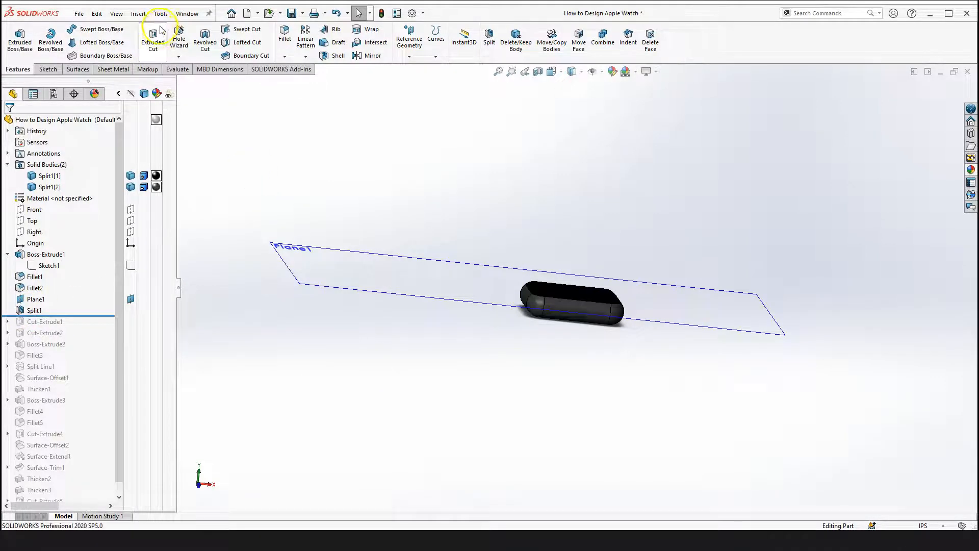
Run Split with Plane1 as the trim tool, cut the bodies, and keep both resulting bodies
left_click(138, 14)
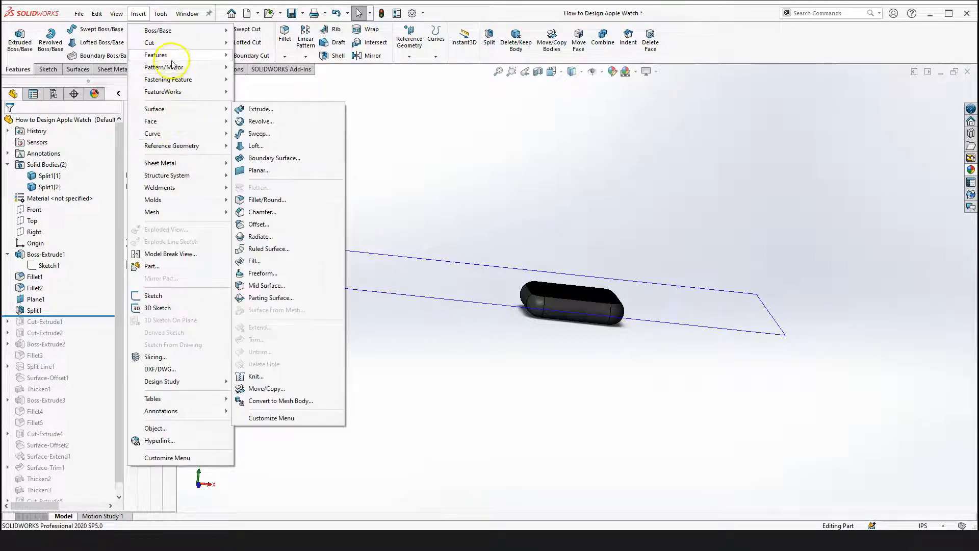
mouse_move(171, 56)
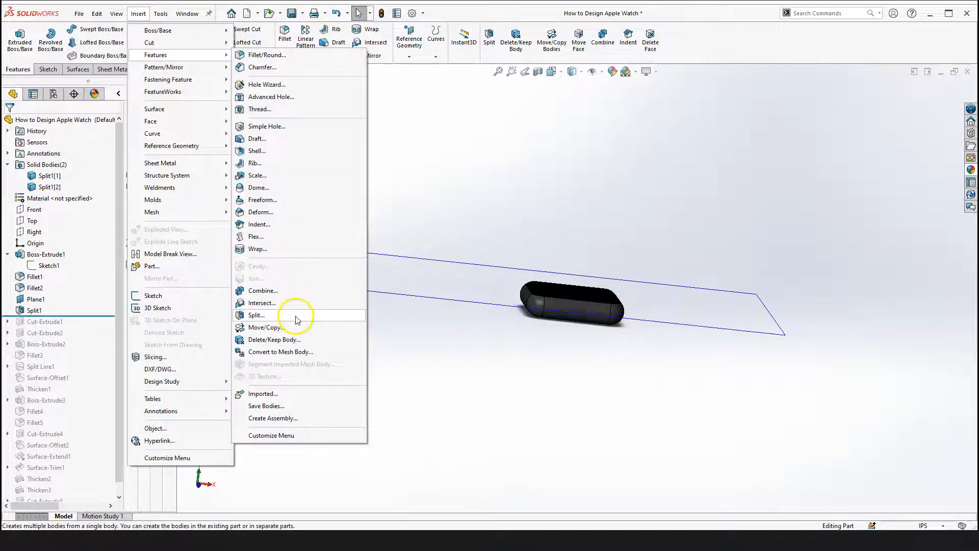
left_click(298, 318)
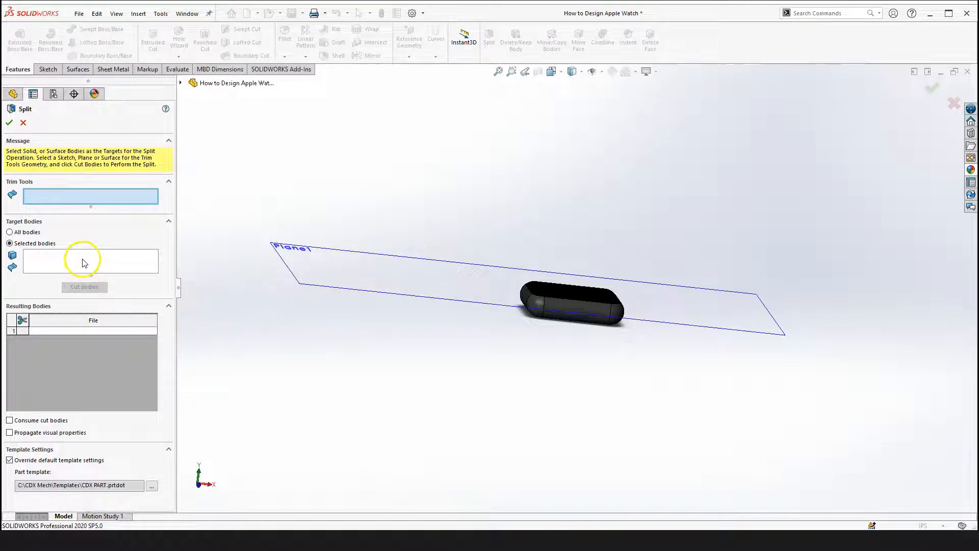
left_click(181, 83)
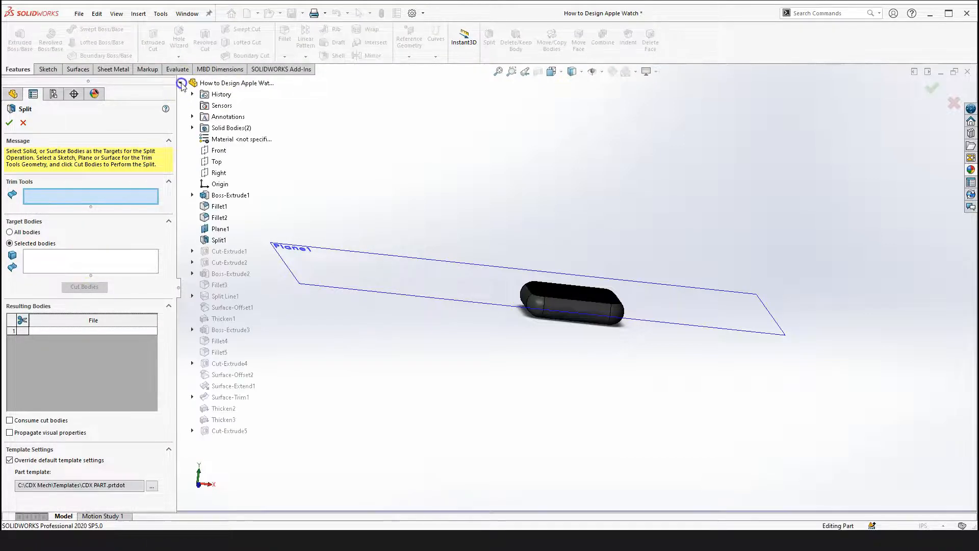
left_click(221, 230)
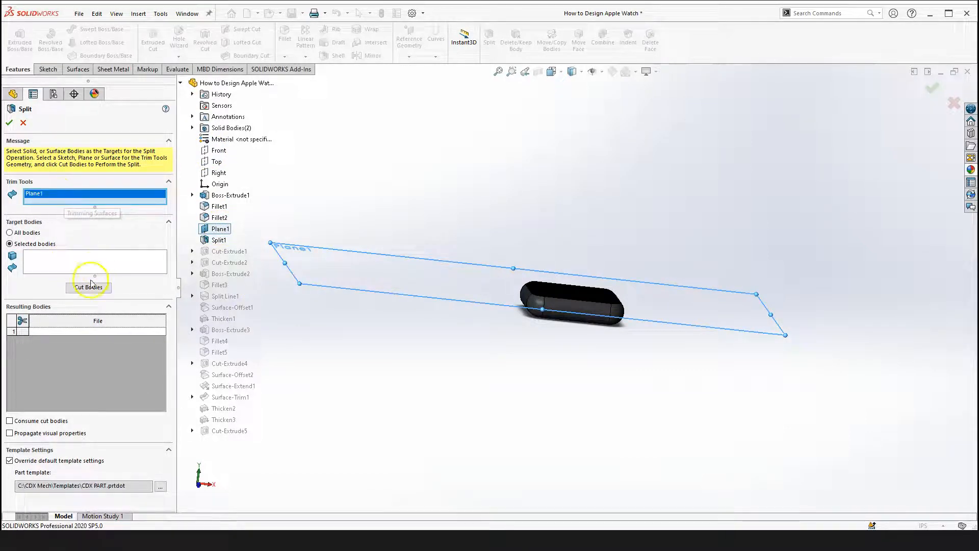
left_click(91, 287)
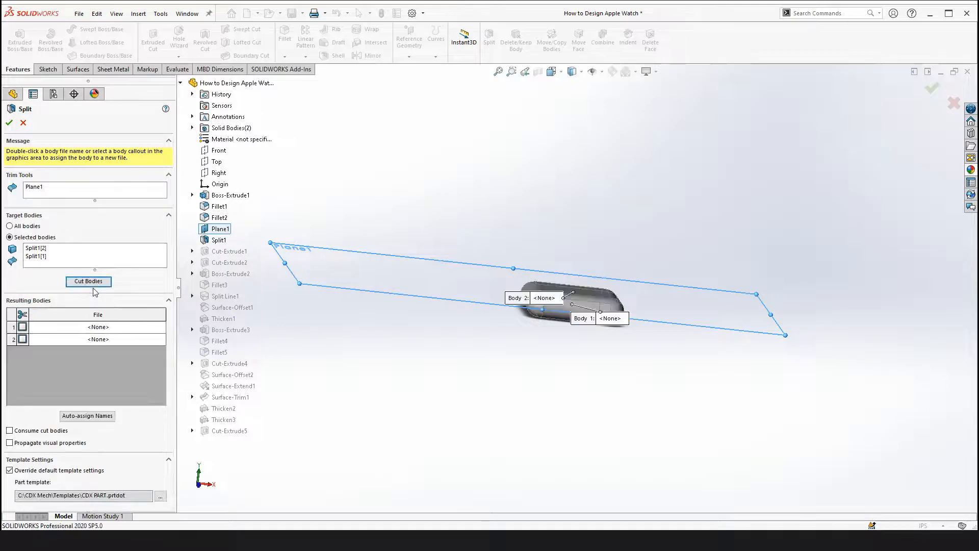
scroll(572, 288, "down", 4)
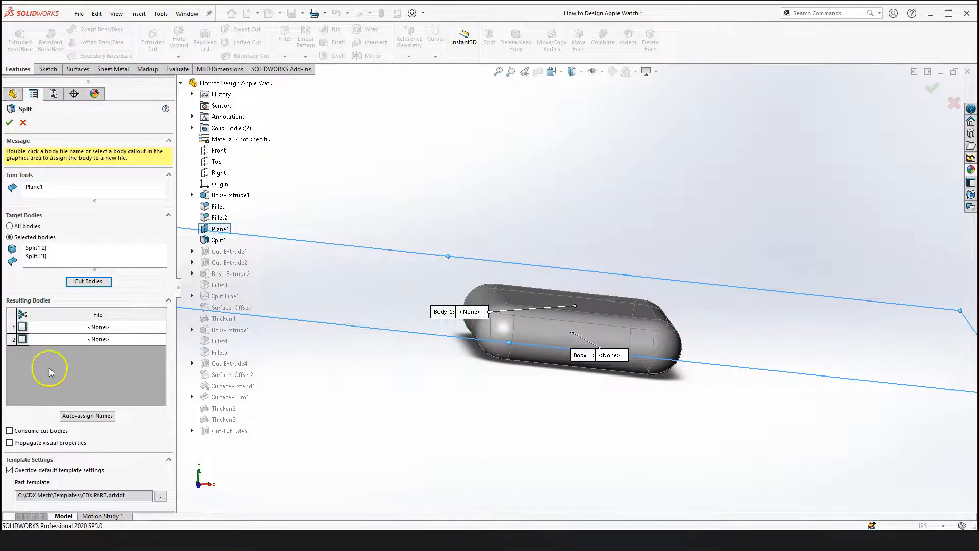
left_click(22, 327)
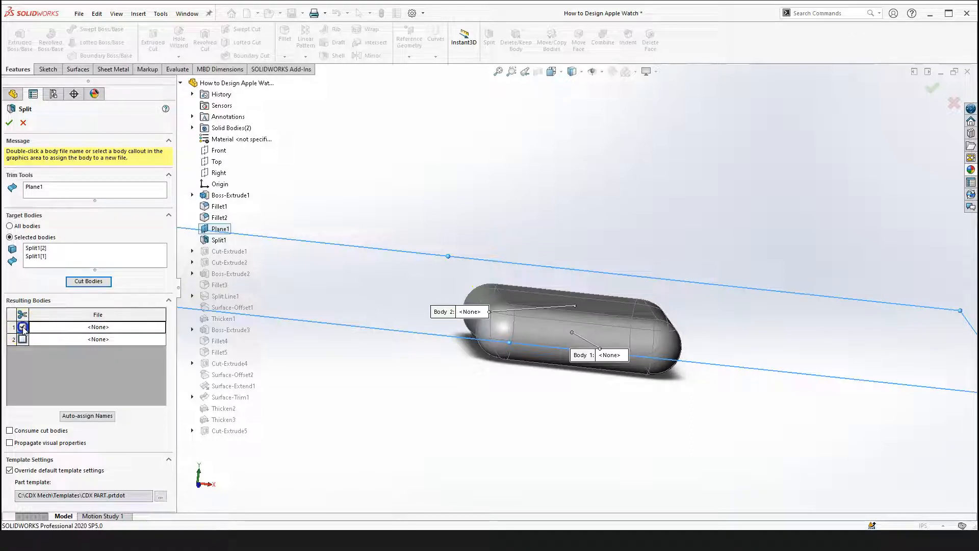
left_click(23, 339)
middle_click_drag(519, 393, 530, 408)
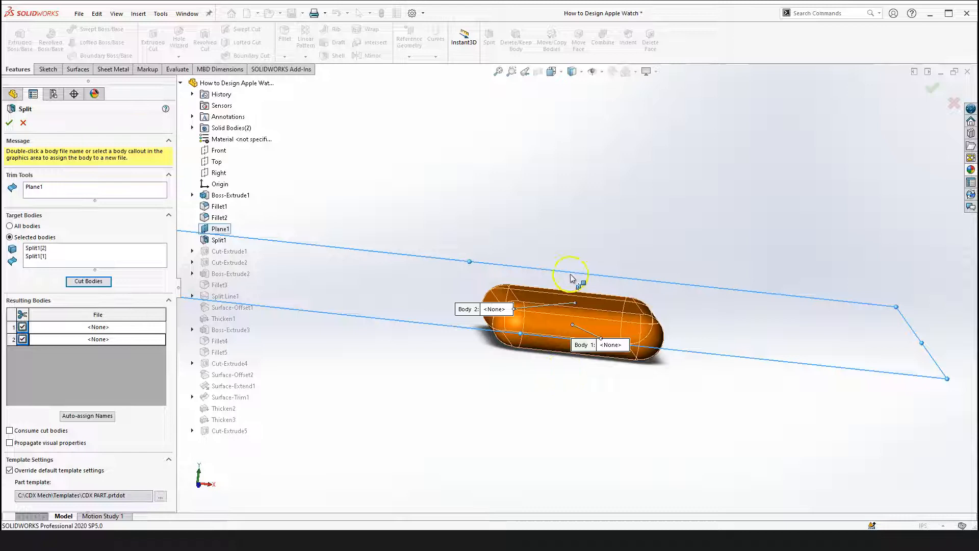
left_click(9, 123)
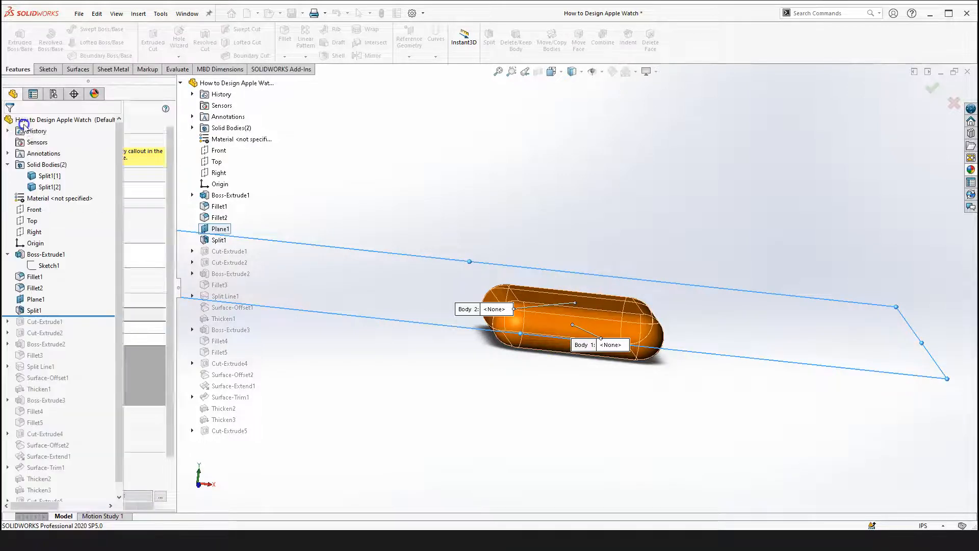
Preview a blue colour on the upper split body's appearance and cancel the change
scroll(473, 368, "up", 4)
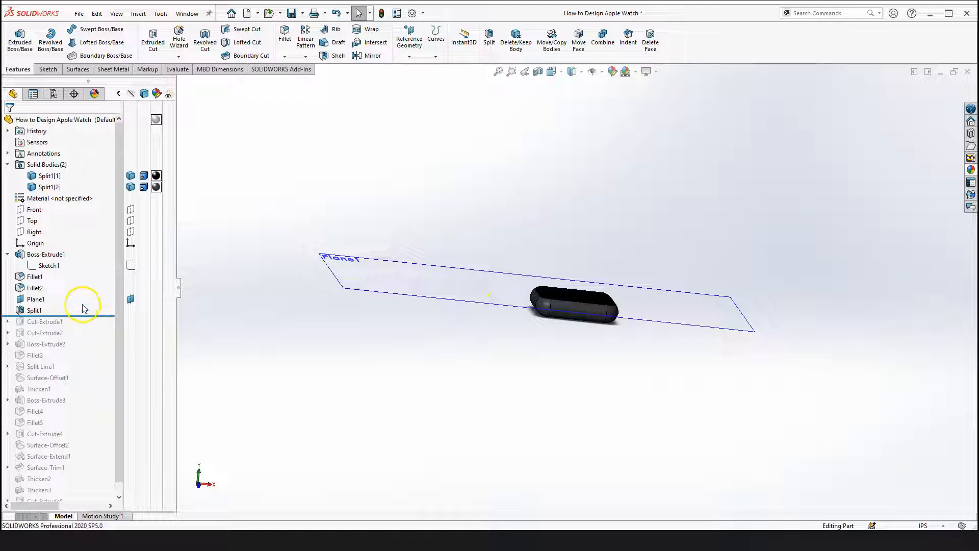
scroll(551, 298, "down", 5)
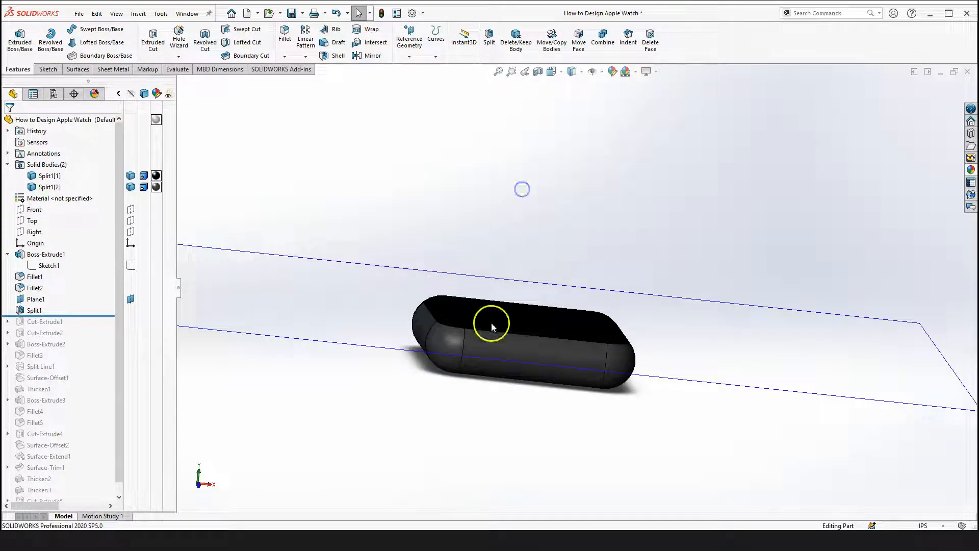
middle_click_drag(510, 401, 418, 161)
left_click(280, 237)
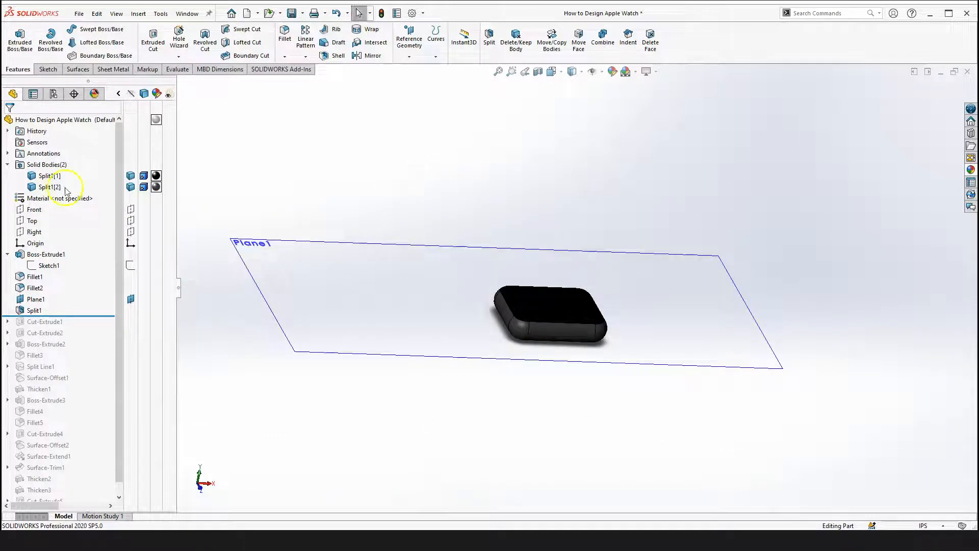
left_click(51, 177)
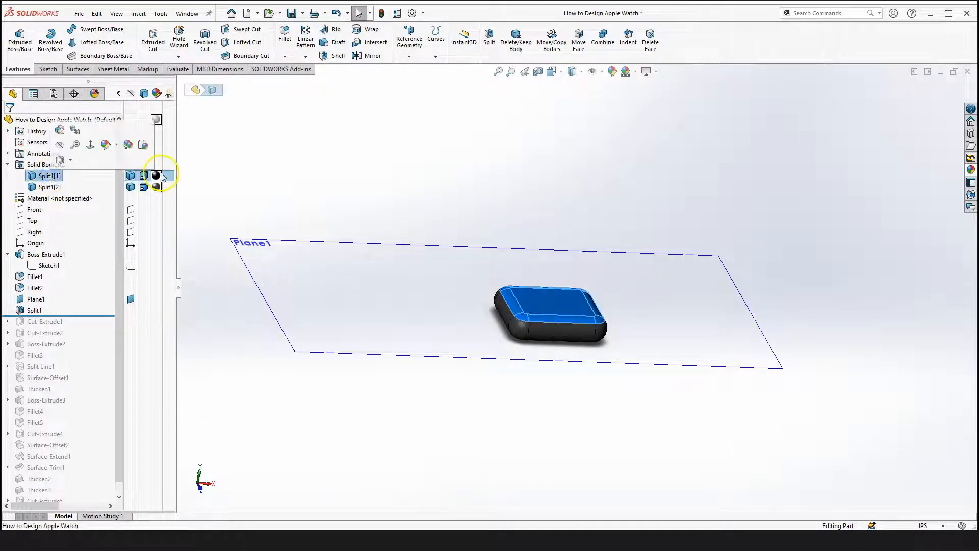
left_click(348, 184)
mouse_move(156, 176)
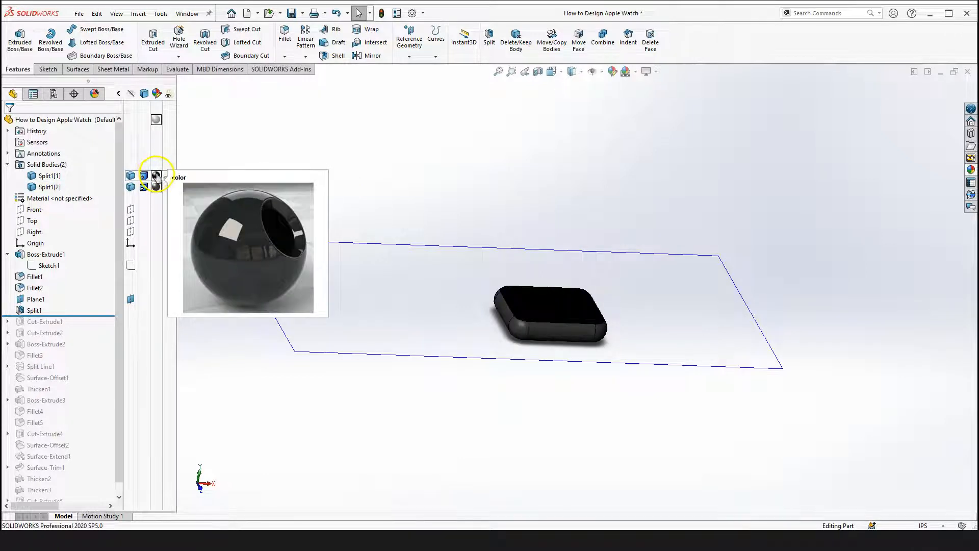
left_click(157, 176)
left_click(212, 183)
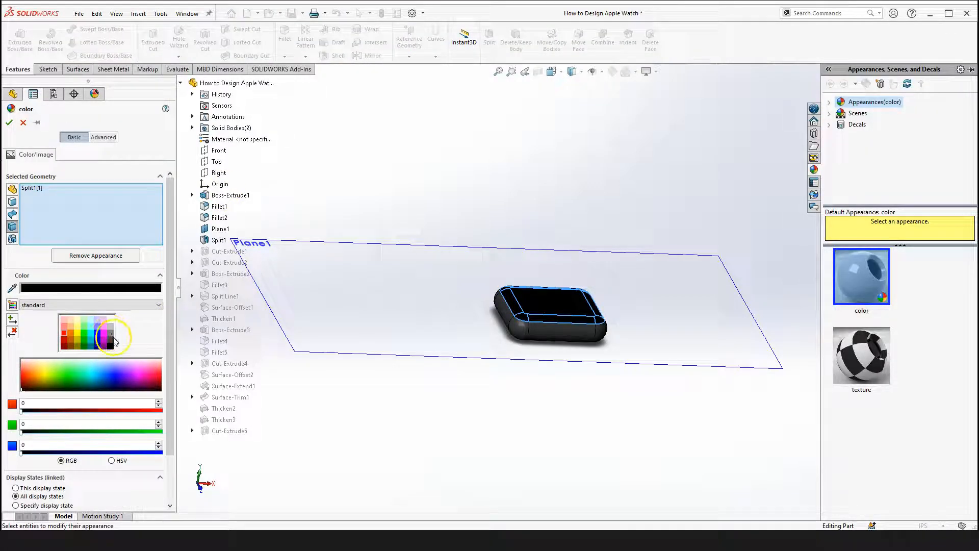
left_click(110, 335)
left_click(112, 341)
left_click(103, 338)
left_click(97, 332)
left_click(98, 324)
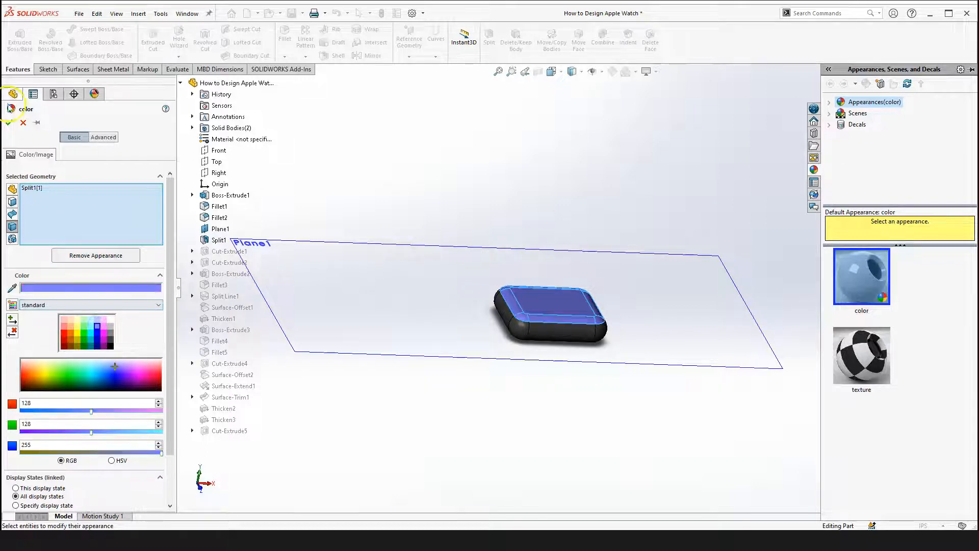
left_click(23, 123)
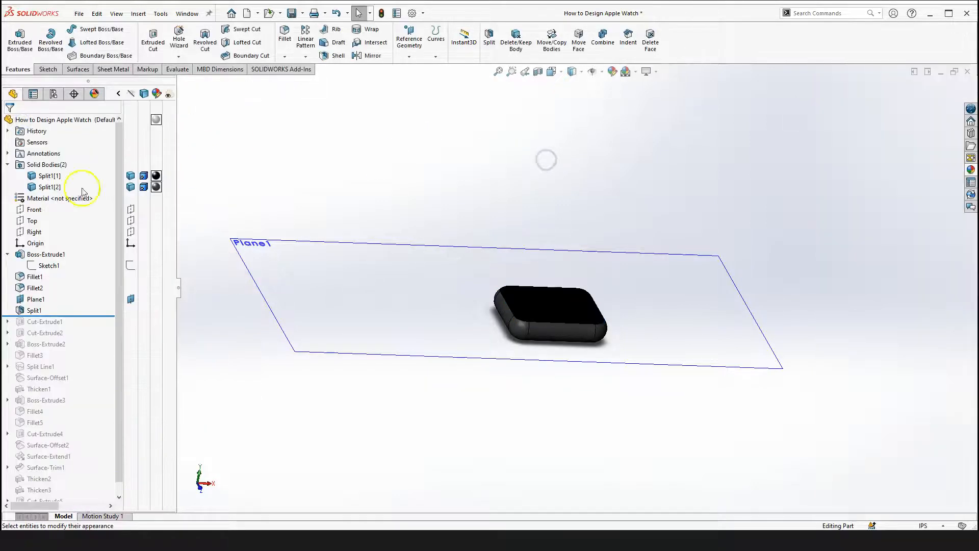
Select the lower split body to highlight it in the model
left_click(47, 186)
left_click(156, 187)
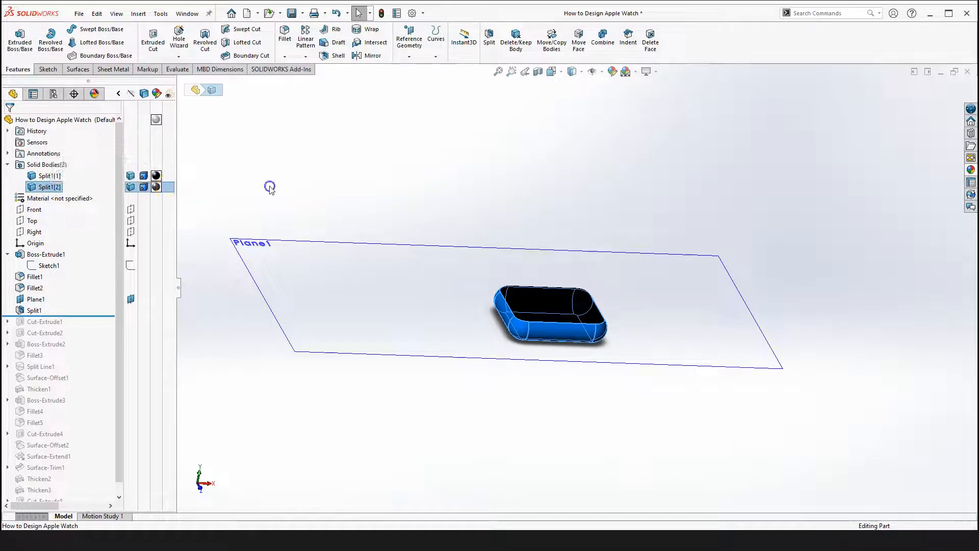
scroll(509, 271, "up", 3)
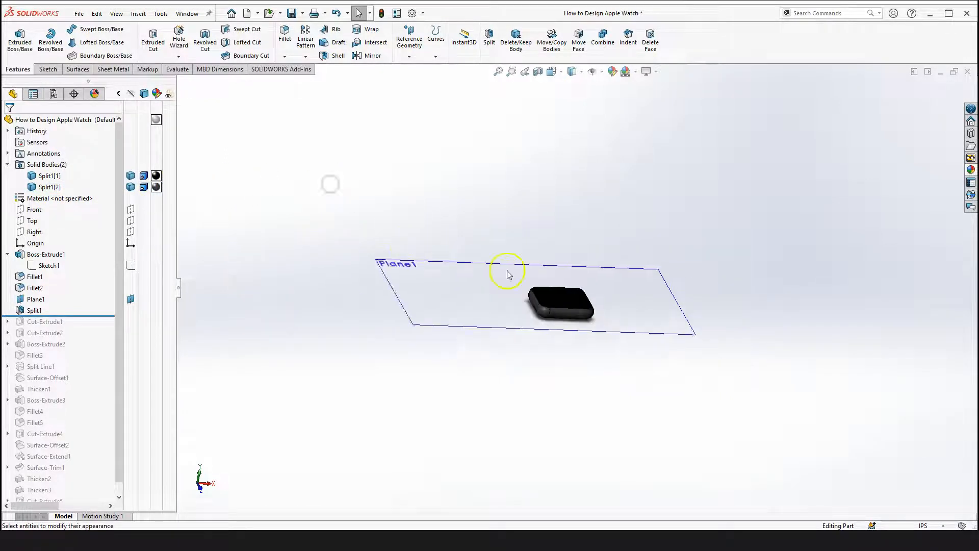
scroll(509, 271, "down", 2)
left_click(511, 167)
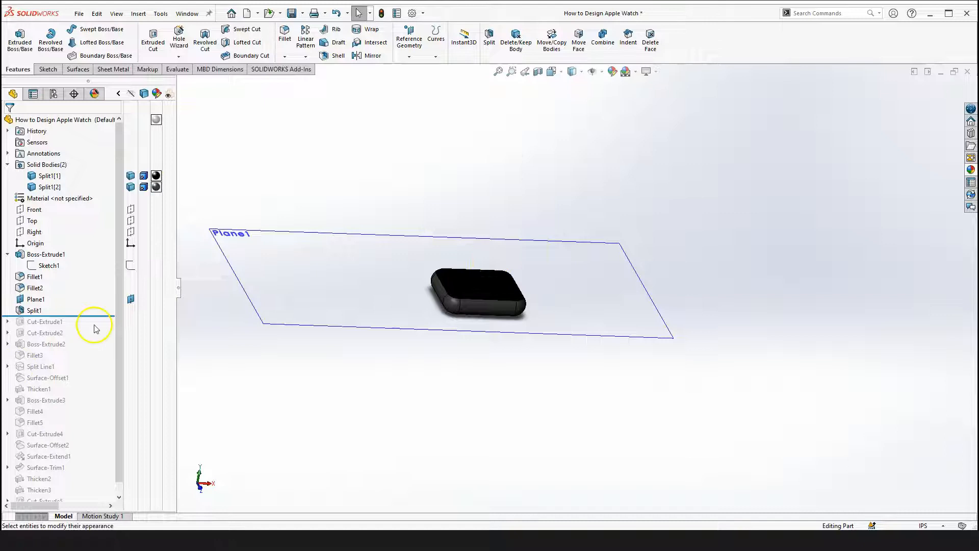
Roll the feature tree forward to include Cut-Extrude1 and expand it to show its sketch
left_click_drag(77, 318, 77, 327)
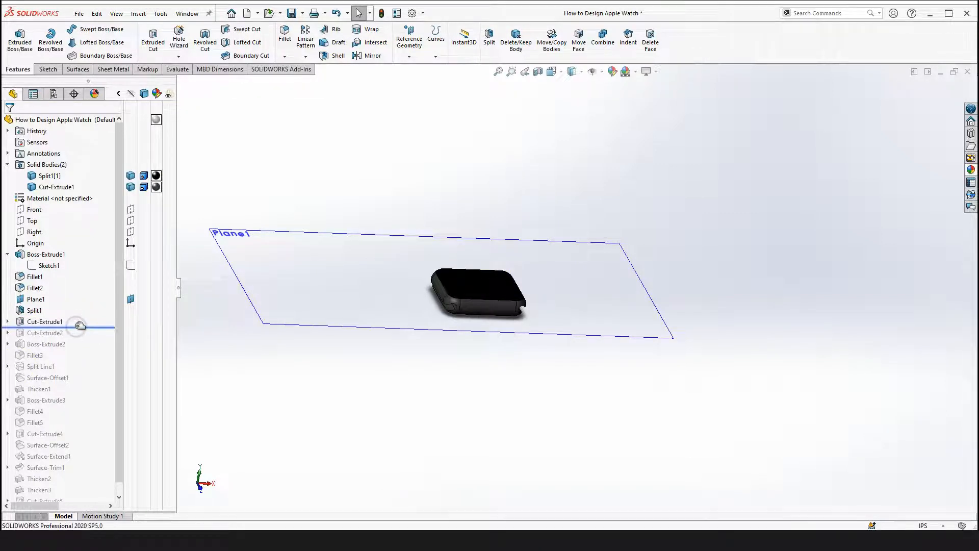
left_click(7, 322)
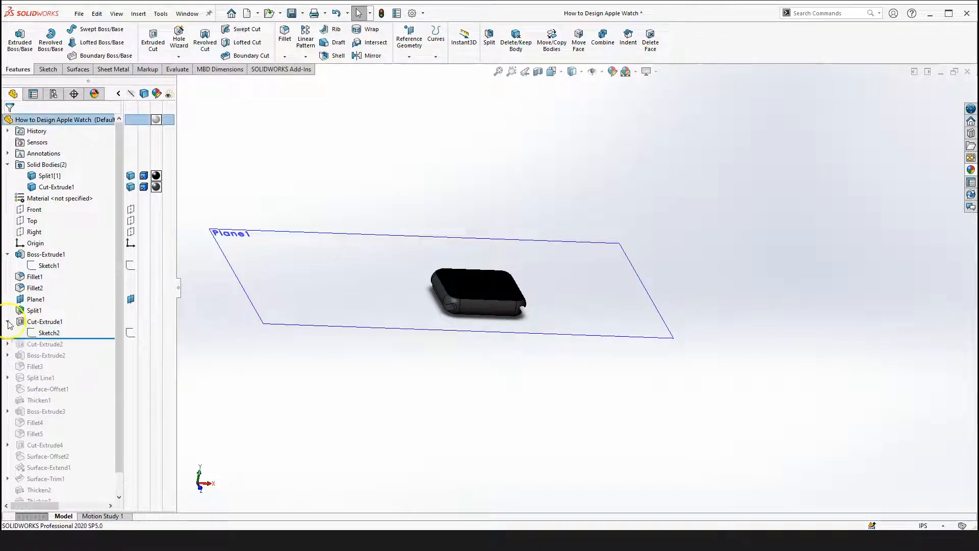
Edit Sketch2 under Cut-Extrude1 and hide all planes in the graphics view
left_click(53, 334)
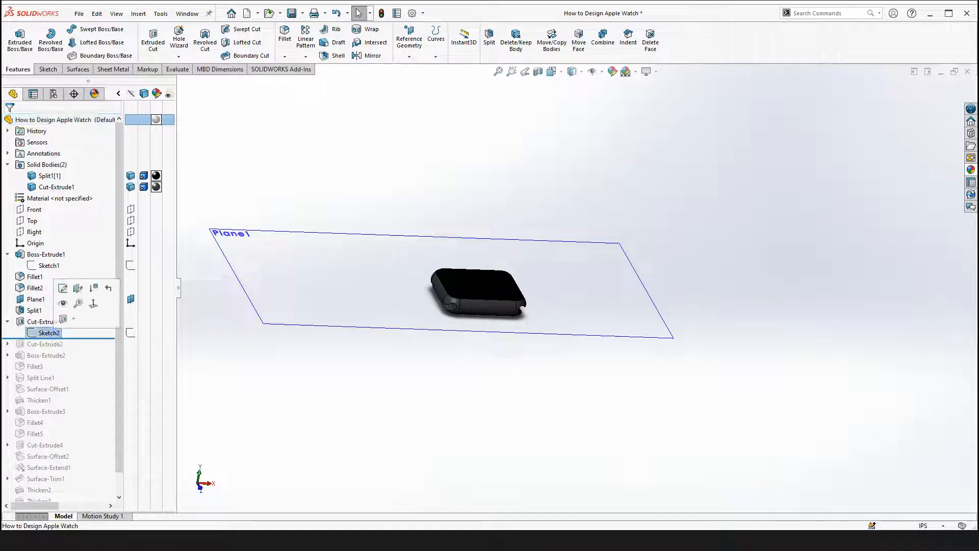
left_click(63, 289)
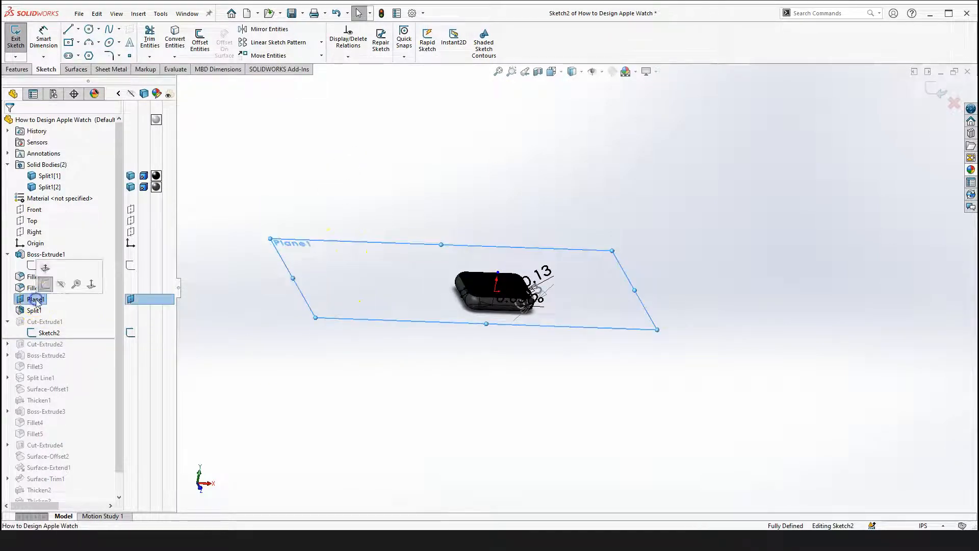
left_click(606, 72)
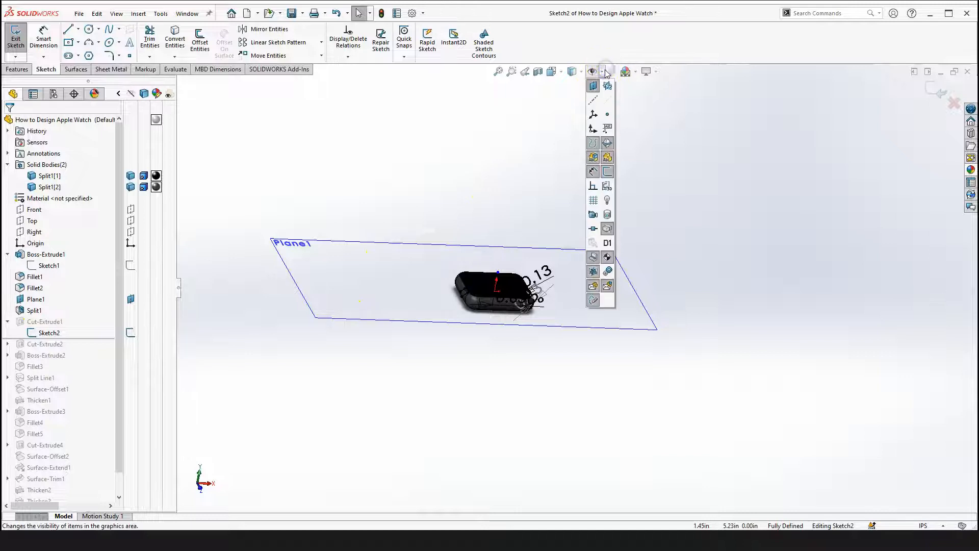
left_click(593, 85)
left_click(488, 162)
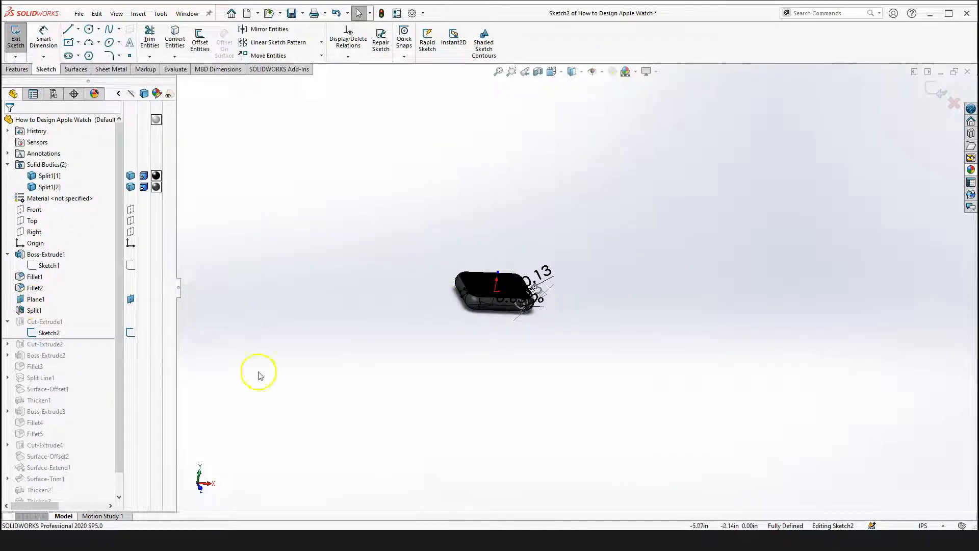
Rotate the model and select the Right, Top and Front planes to see how Sketch2 sits relative to them
left_click(49, 334)
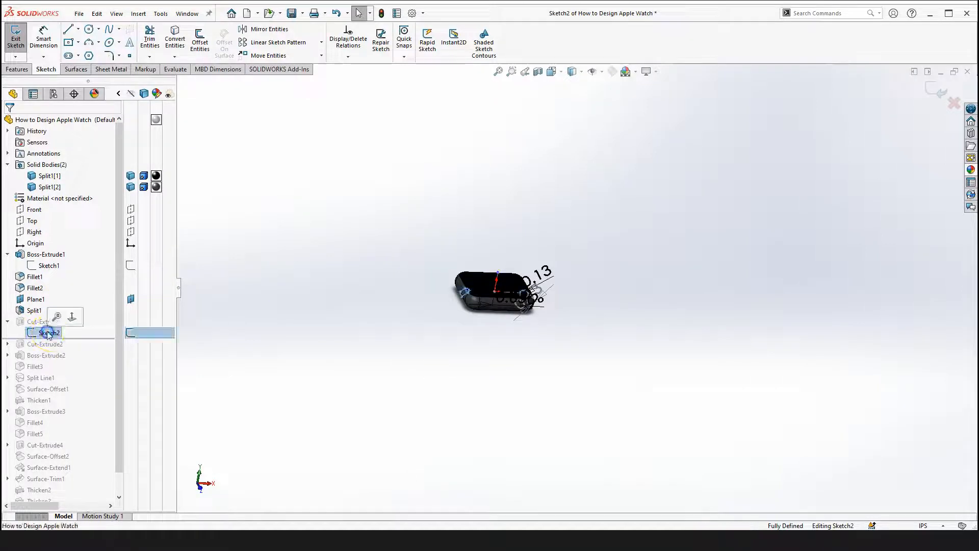
right_click_drag(344, 279, 391, 312)
key("Escape")
right_click_drag(379, 224, 382, 246)
middle_click_drag(492, 291, 412, 320)
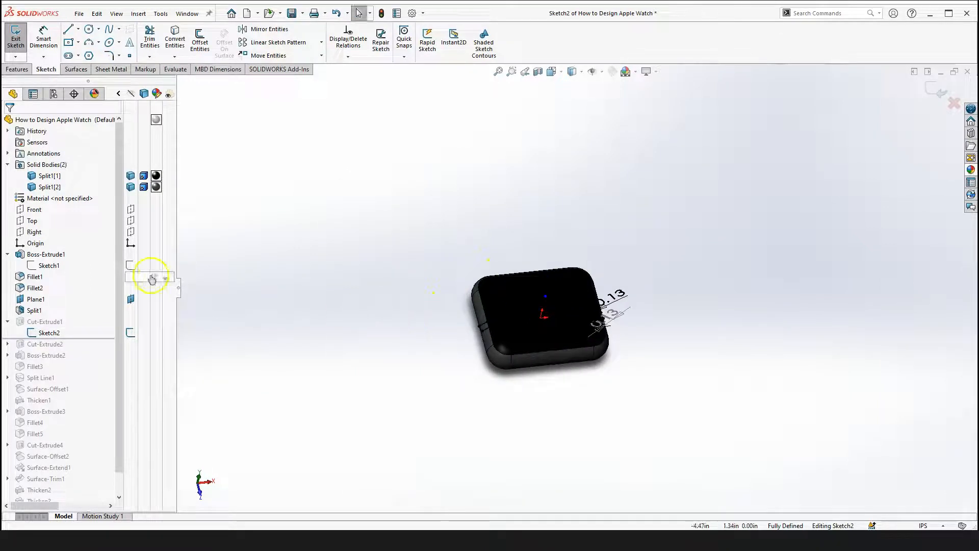
left_click(34, 233)
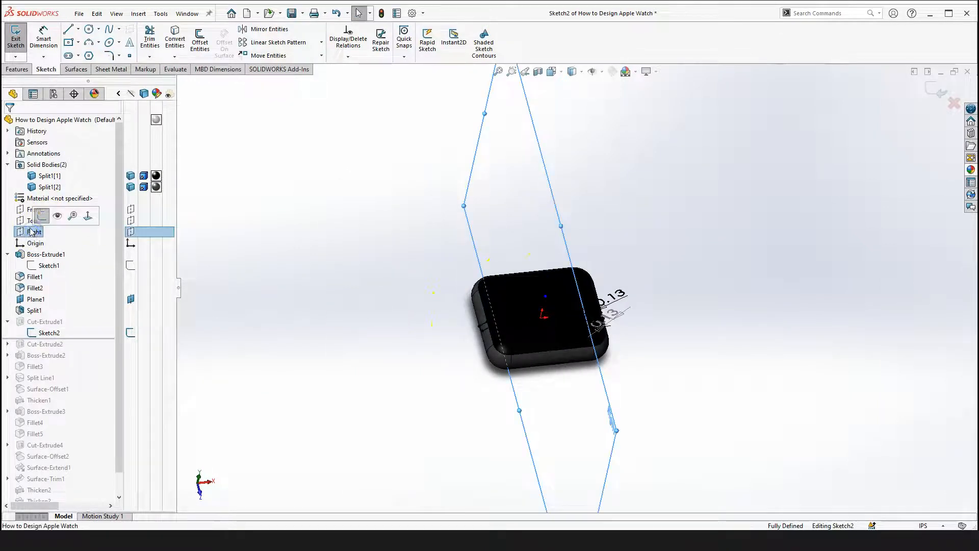
left_click(31, 219)
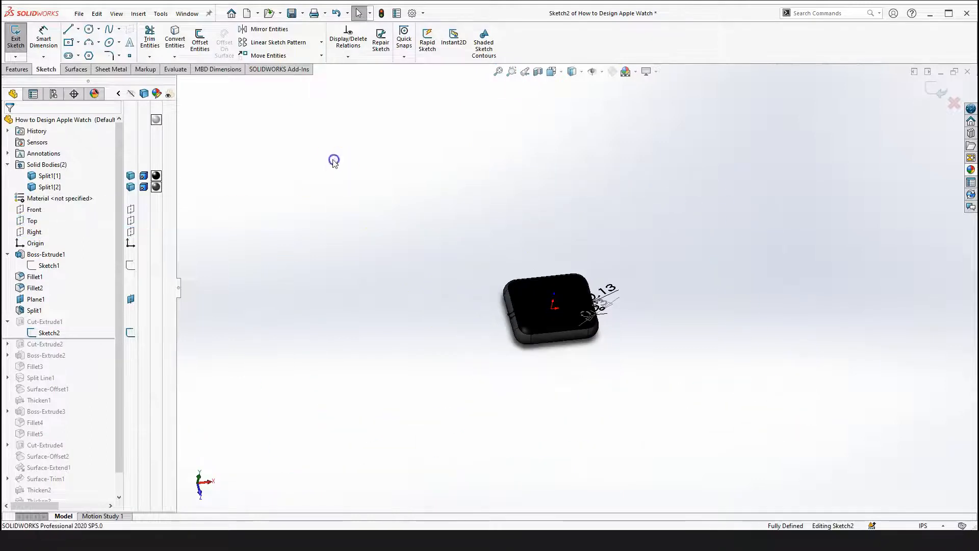
left_click(33, 209)
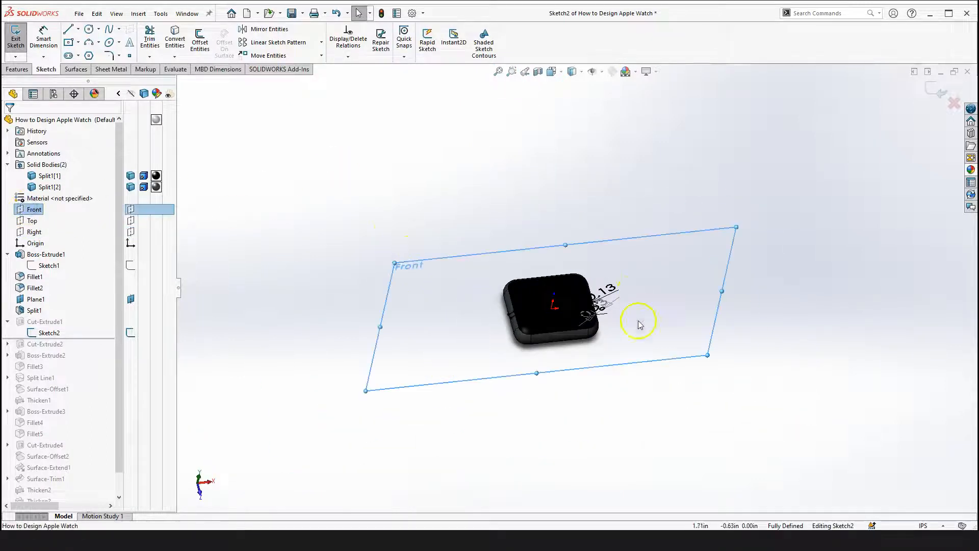
View Sketch2 normal to the Front plane, switching between normal, top and front orientations to compare
scroll(553, 306, "down", 2)
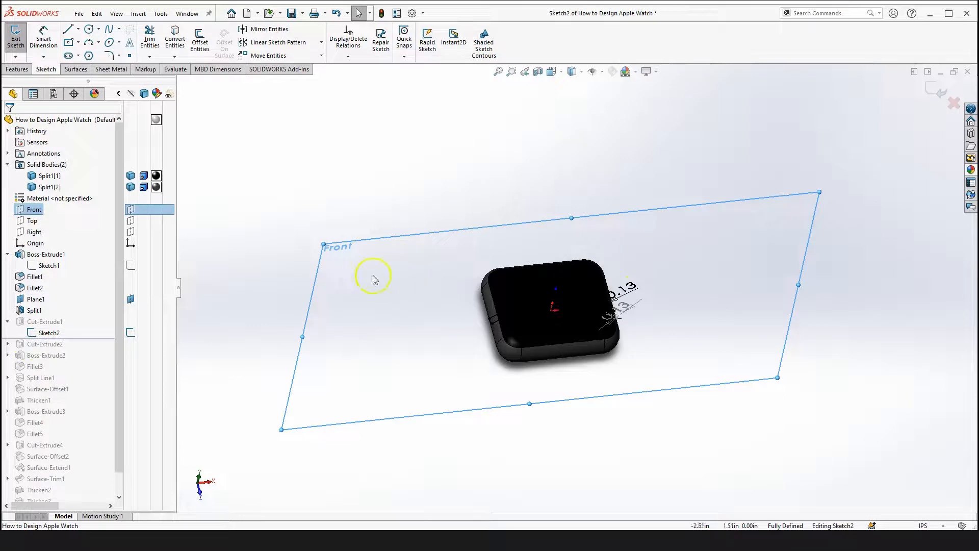
scroll(436, 344, "up", 3)
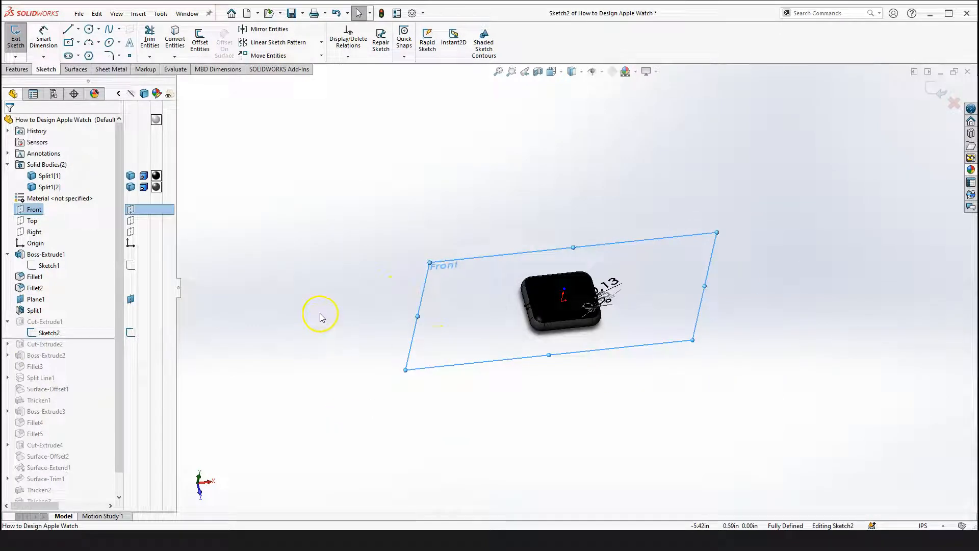
left_click(275, 273)
left_click(34, 209)
key("space")
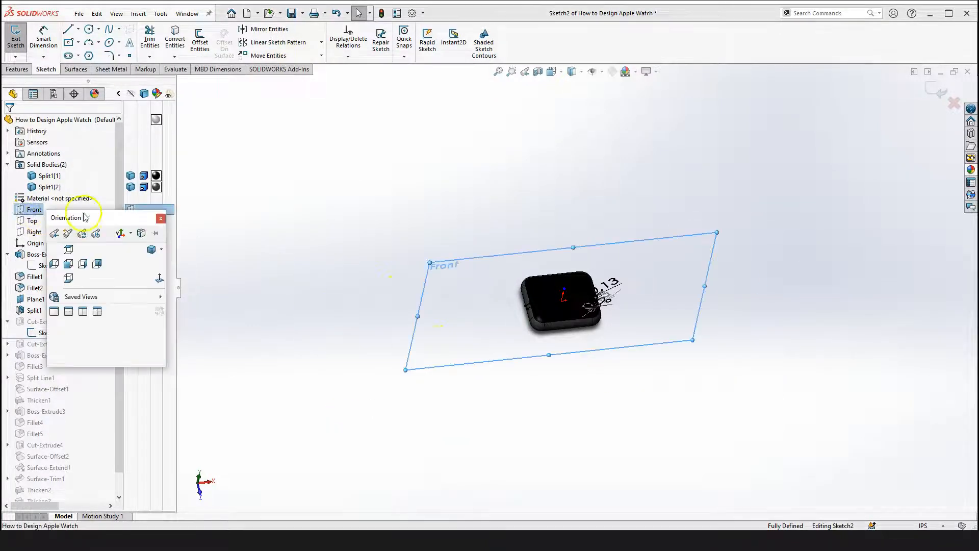
left_click(250, 234)
left_click(34, 209)
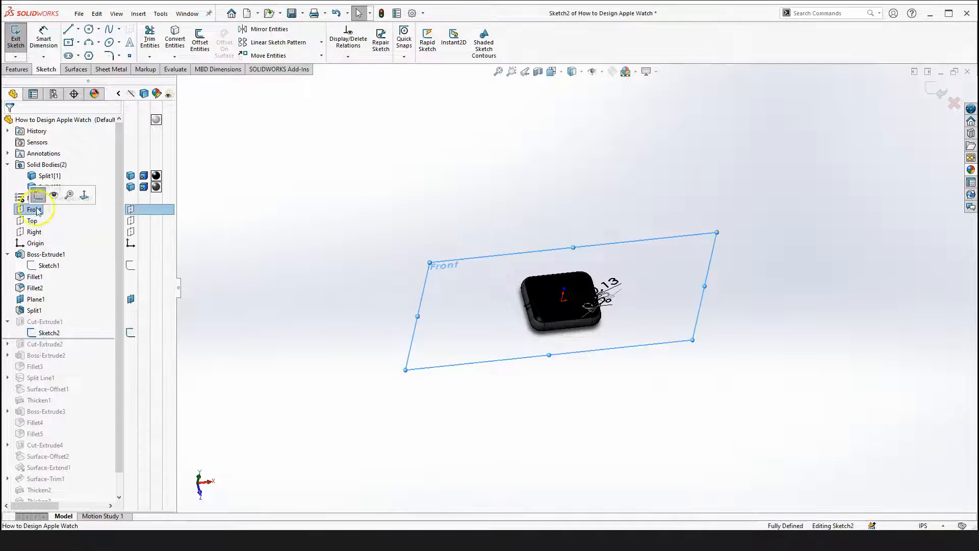
left_click(83, 195)
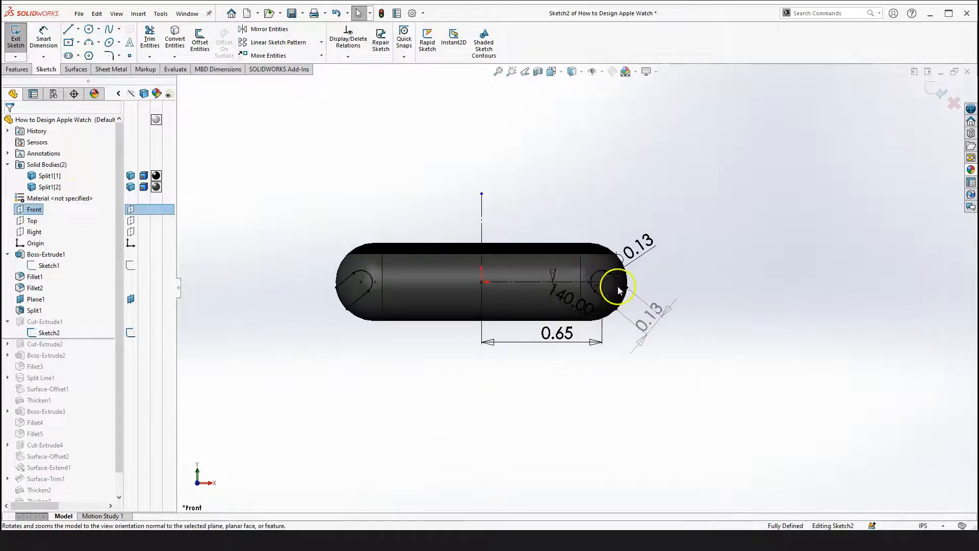
scroll(635, 310, "up", 10)
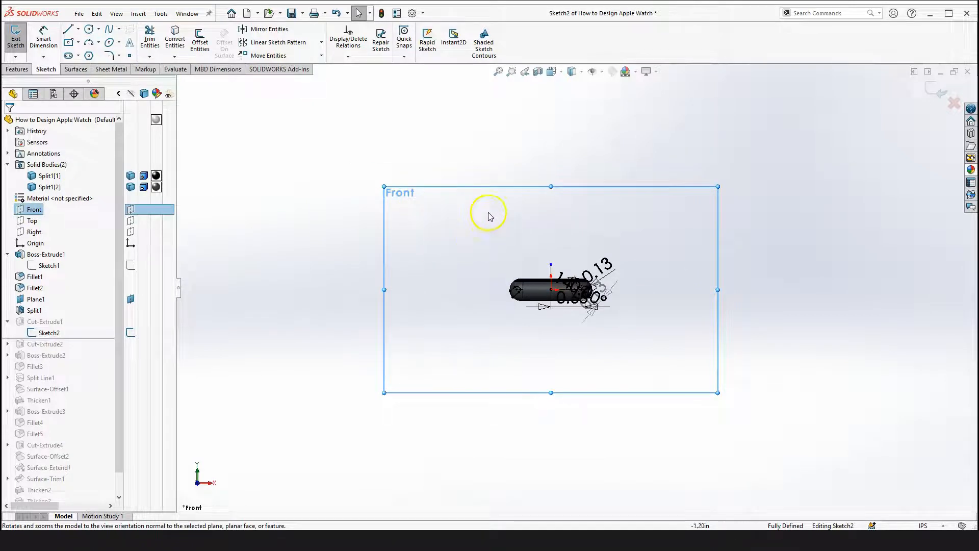
scroll(592, 261, "down", 3)
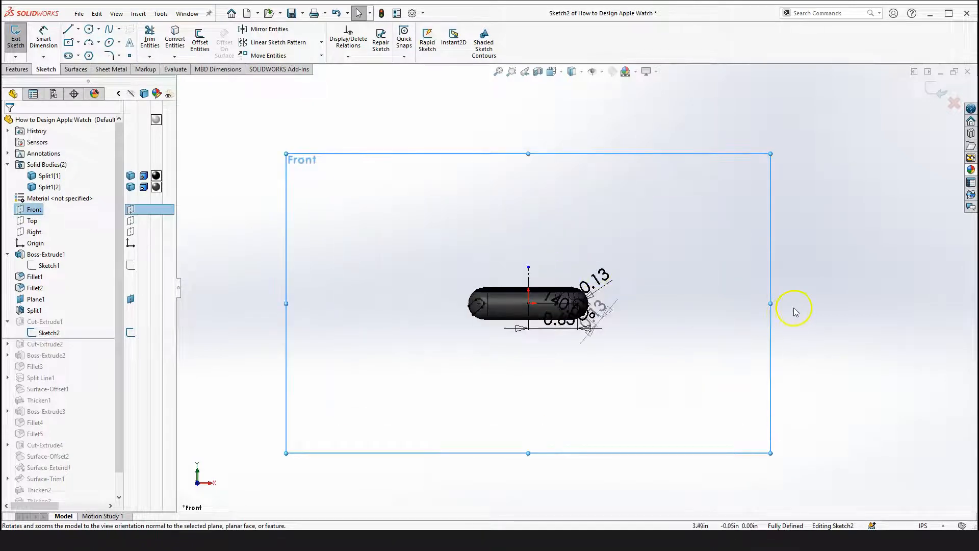
key("ctrl+8")
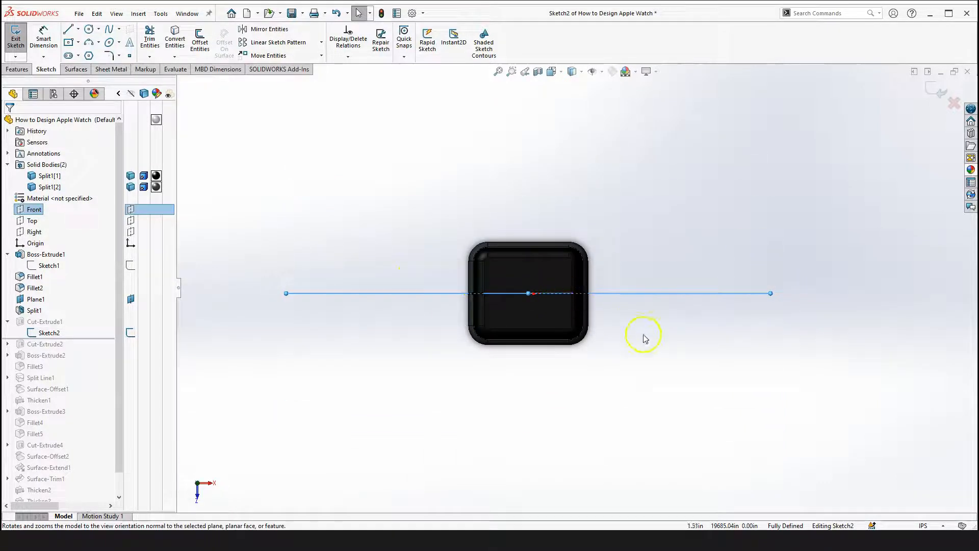
key("ctrl+8")
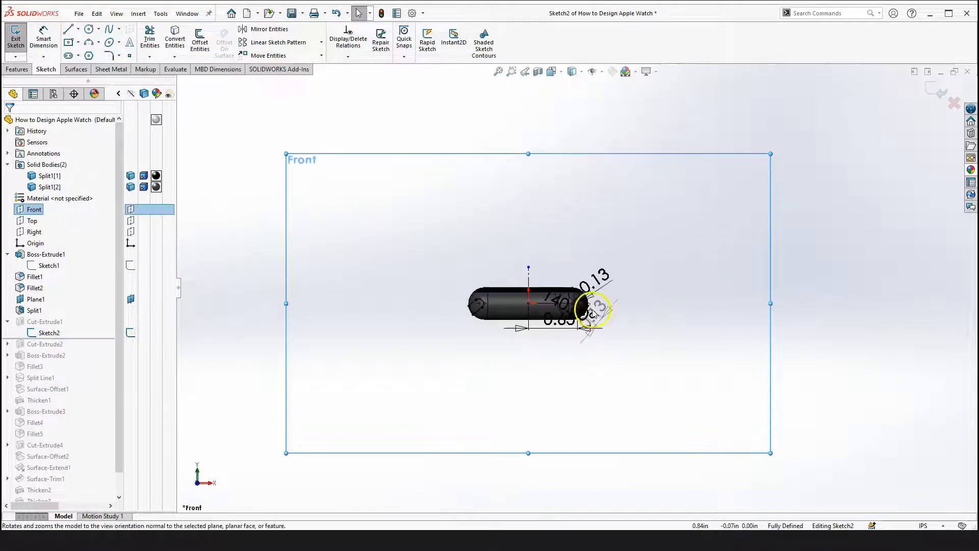
scroll(592, 311, "down", 2)
scroll(588, 318, "up", 3)
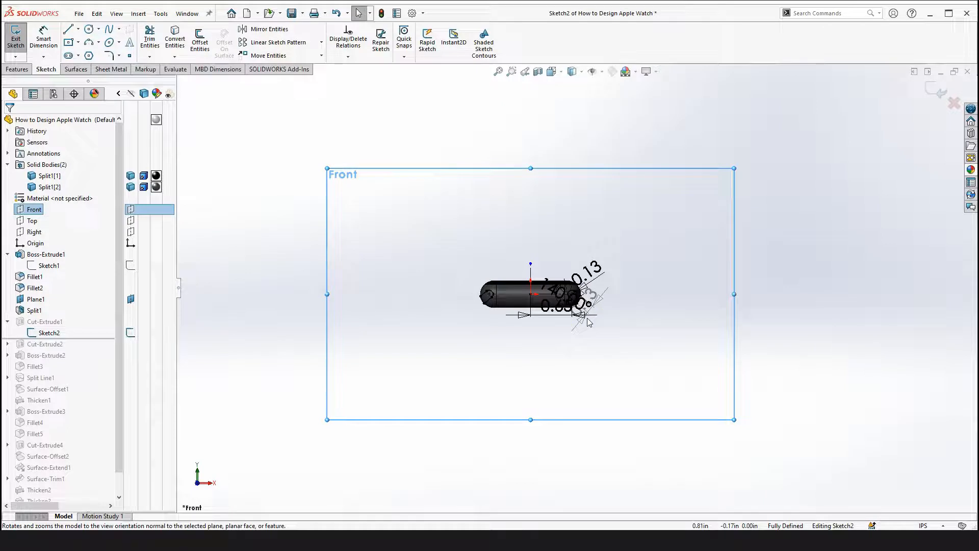
key("ctrl+5")
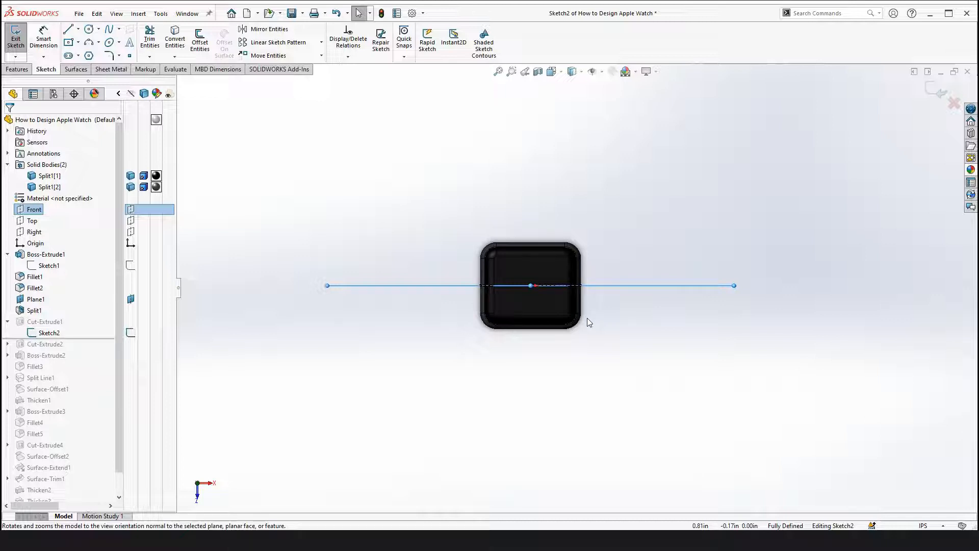
key("ctrl+1")
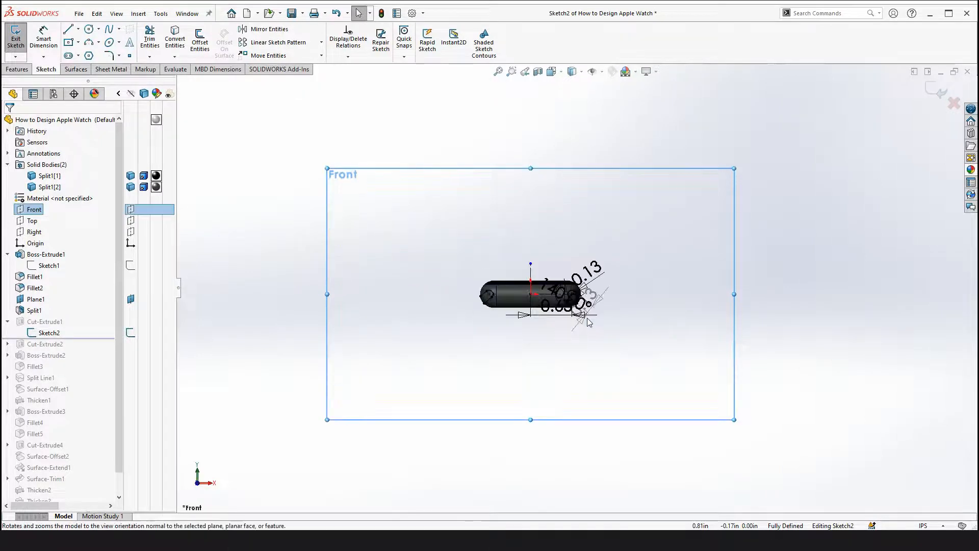
Zoom in on the sketch's rounded end and inspect the properties of its vertical line, horizontal line and arc
scroll(581, 306, "down", 5)
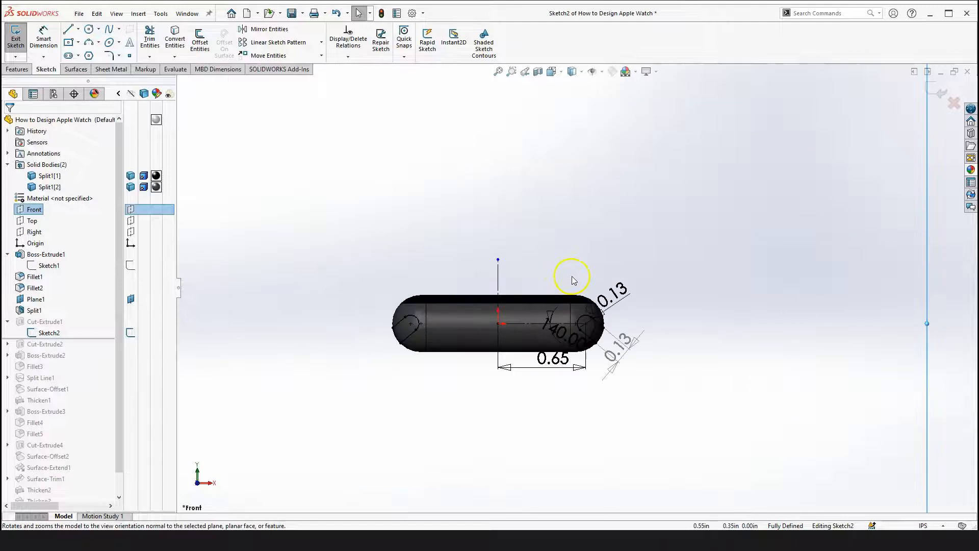
scroll(595, 354, "up", 3)
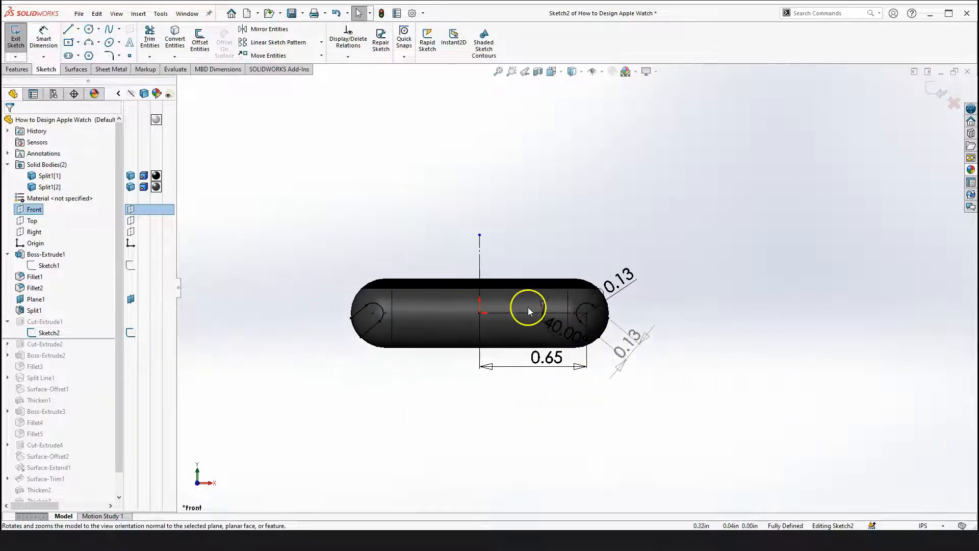
scroll(605, 316, "down", 3)
scroll(616, 320, "down", 3)
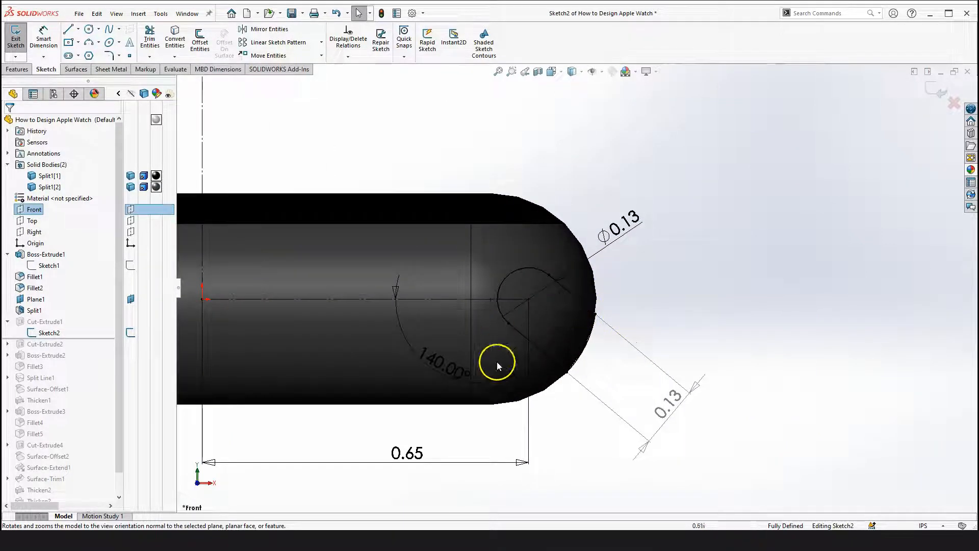
scroll(575, 321, "up", 4)
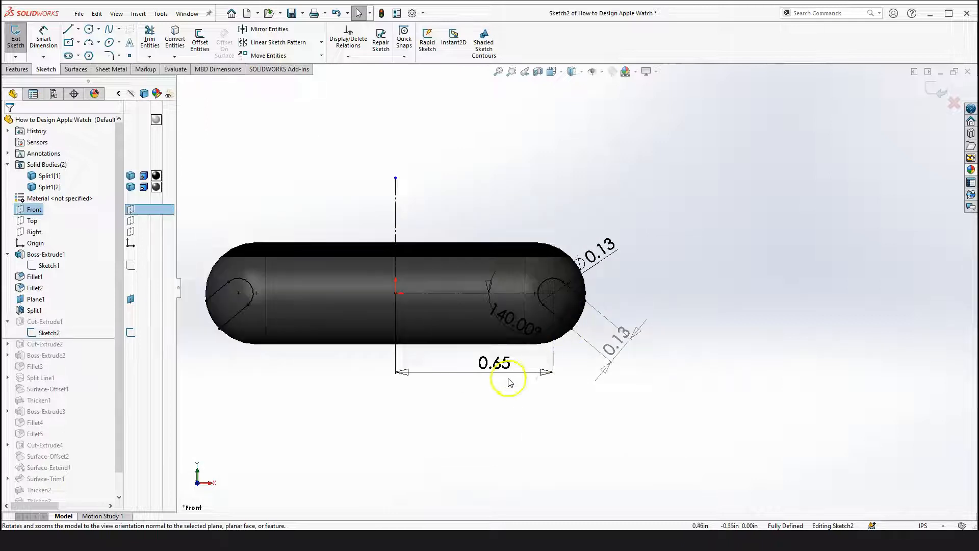
left_click_drag(494, 363, 493, 387)
left_click(680, 272)
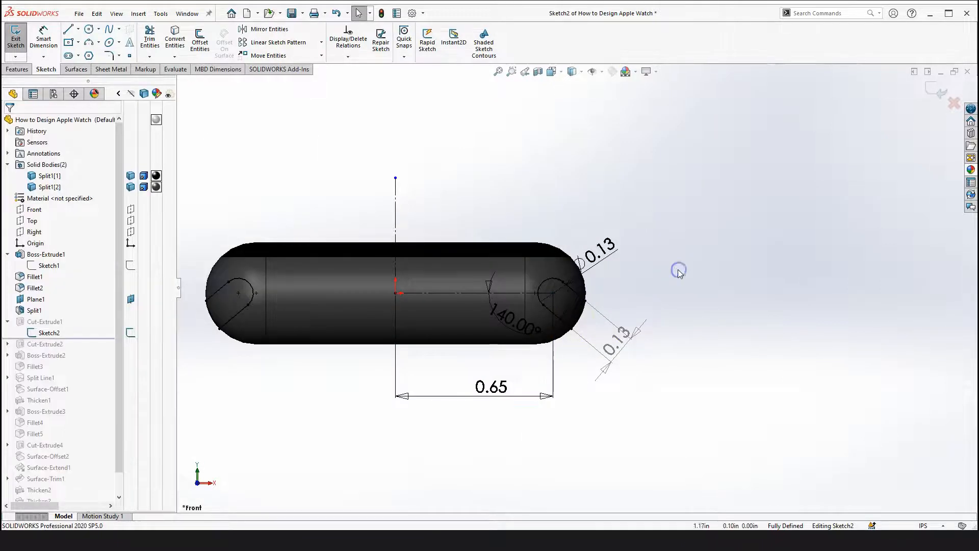
scroll(446, 238, "down", 2)
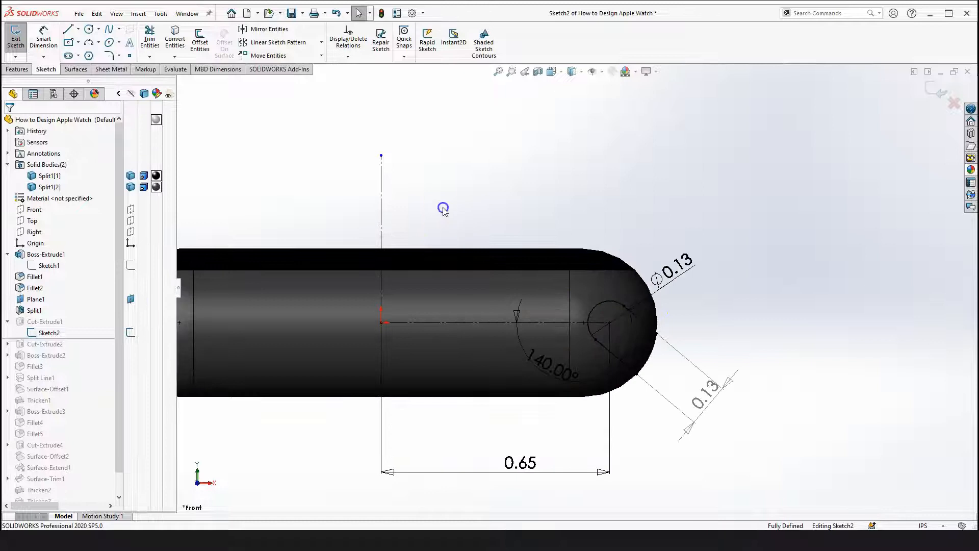
left_click(382, 192)
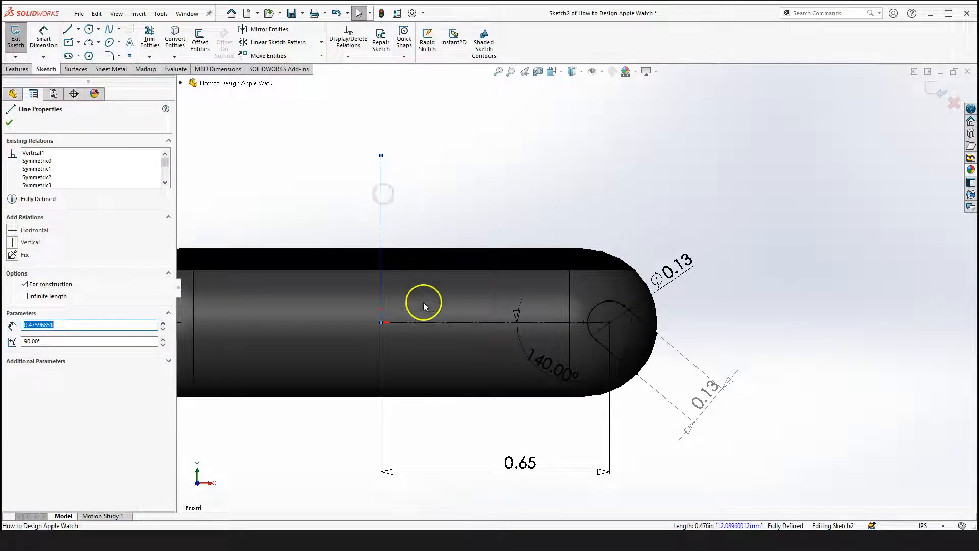
left_click(439, 323)
scroll(643, 314, "down", 2)
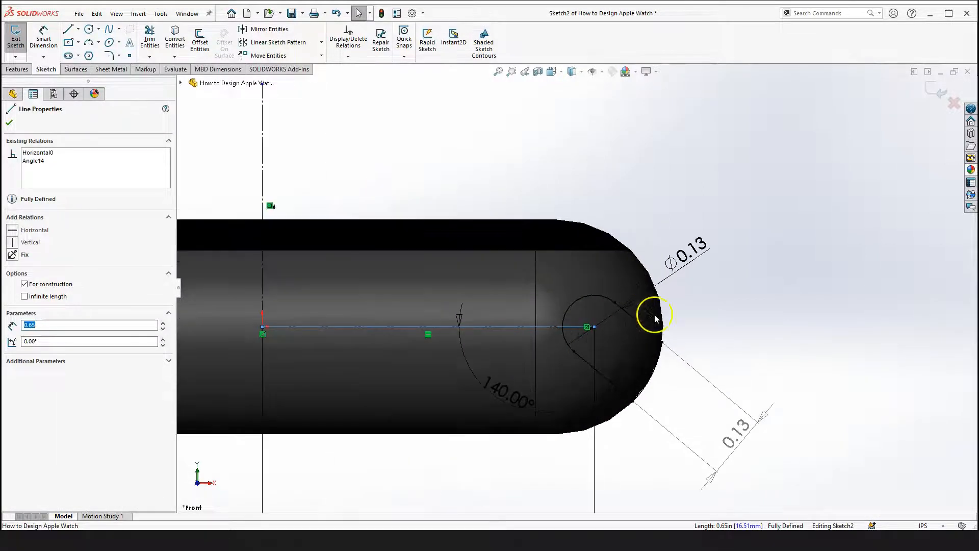
left_click(762, 326)
scroll(673, 329, "down", 3)
left_click(547, 268)
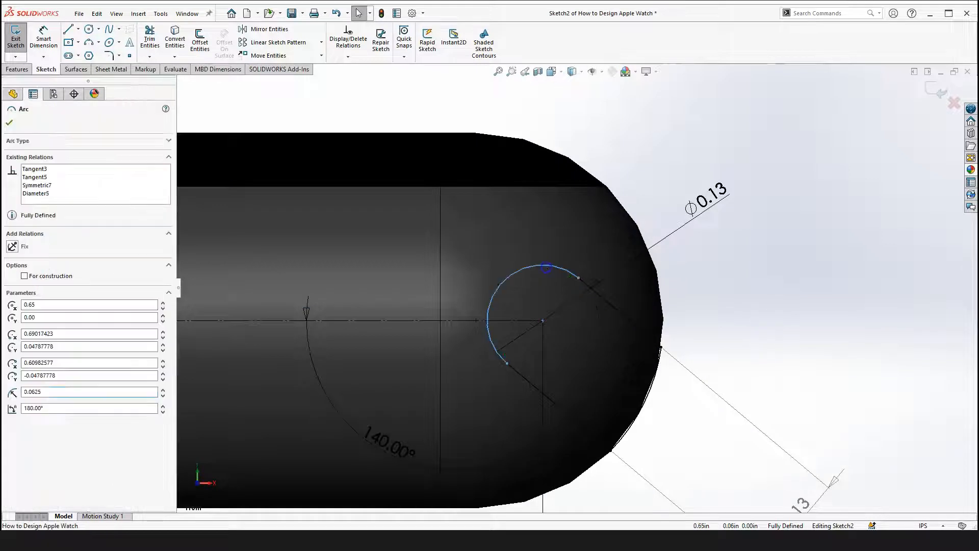
scroll(563, 363, "up", 4)
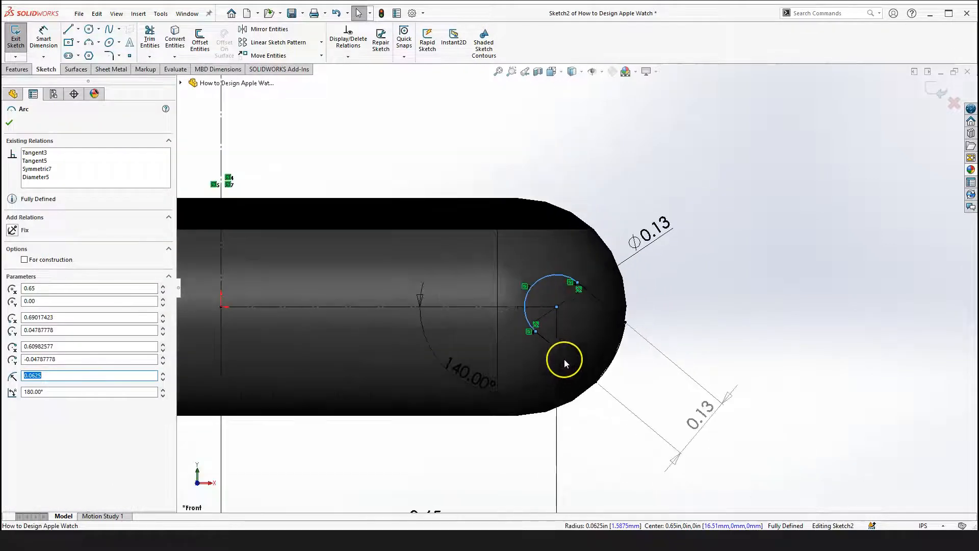
scroll(556, 306, "down", 4)
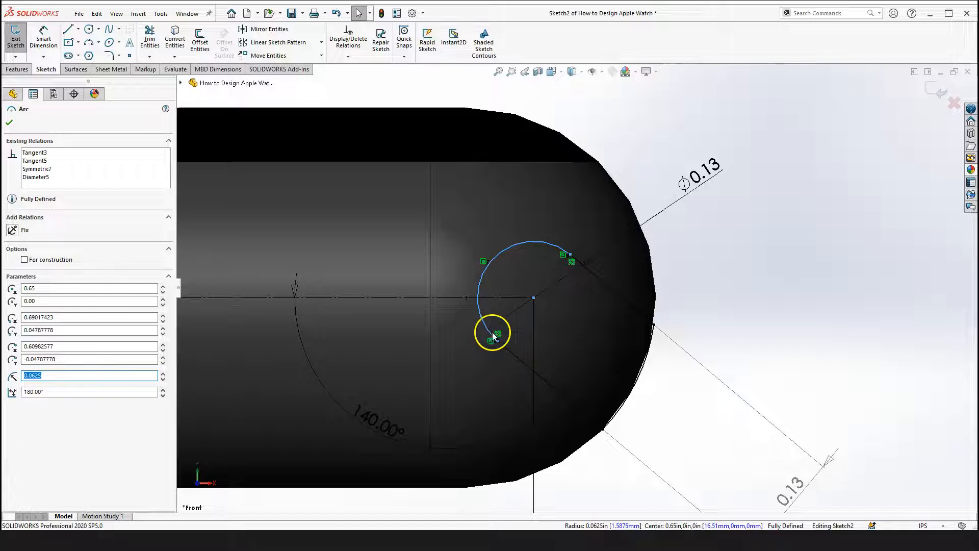
scroll(551, 350, "up", 3)
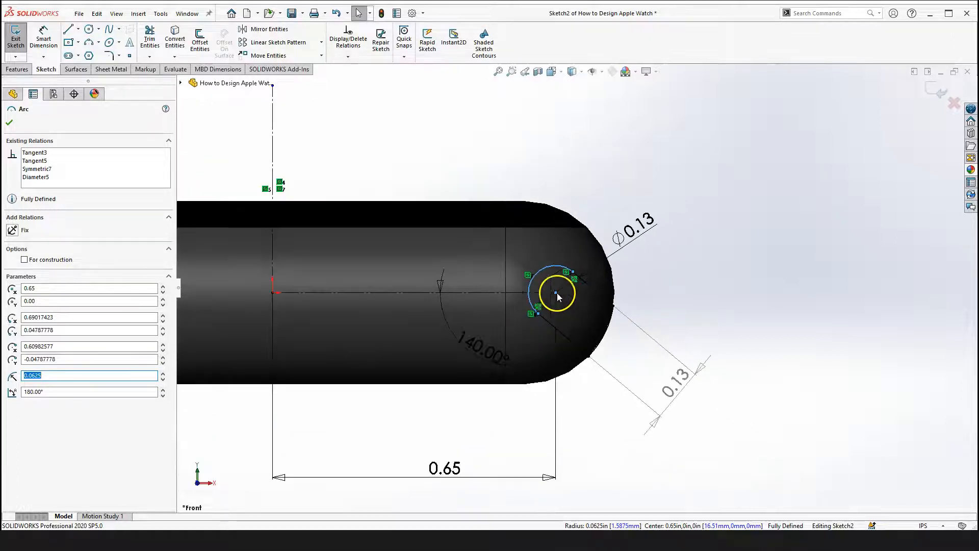
left_click(683, 305)
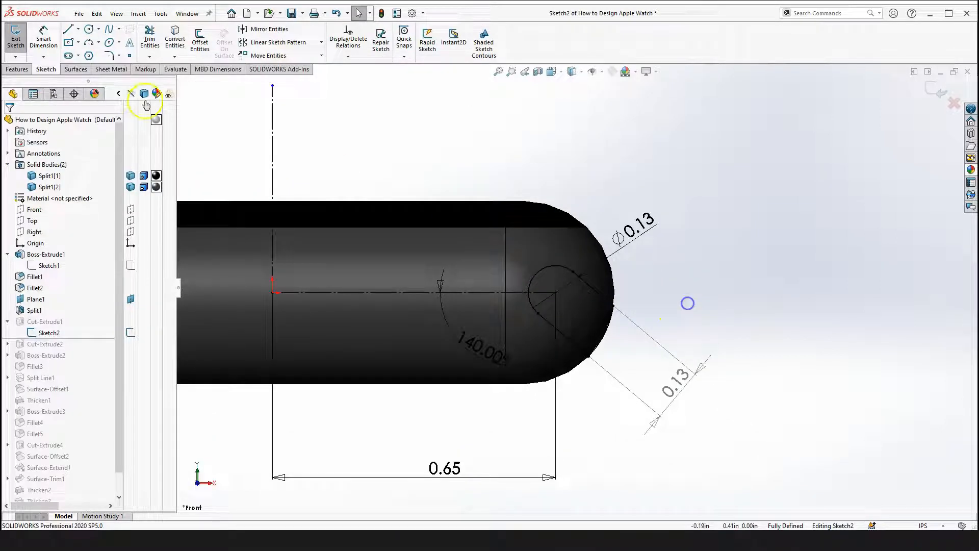
Sketch a circle of radius about 0.06 in to the right of the watch body
left_click(89, 29)
left_click(758, 292)
left_click(779, 264)
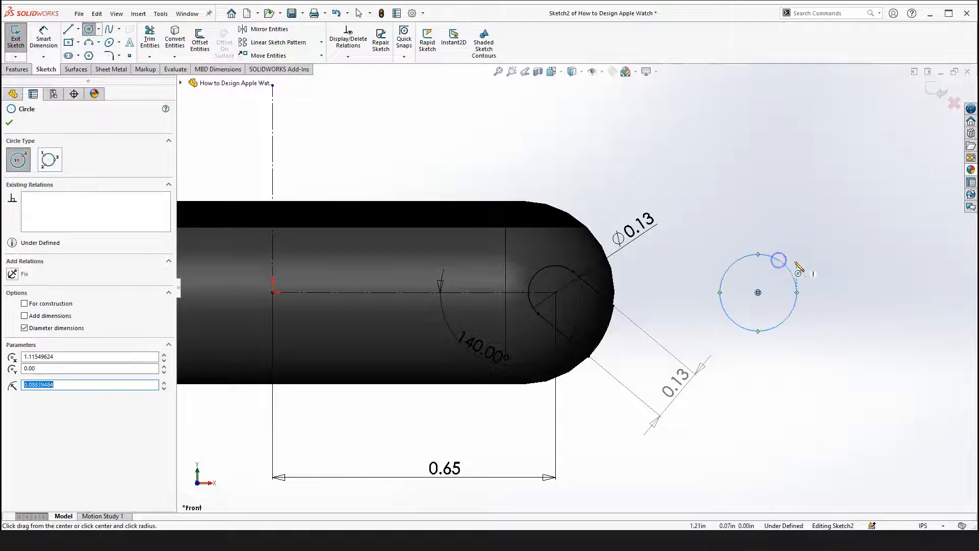
Draw two lines running from opposite sides of the circle down toward the lower right
key("Escape")
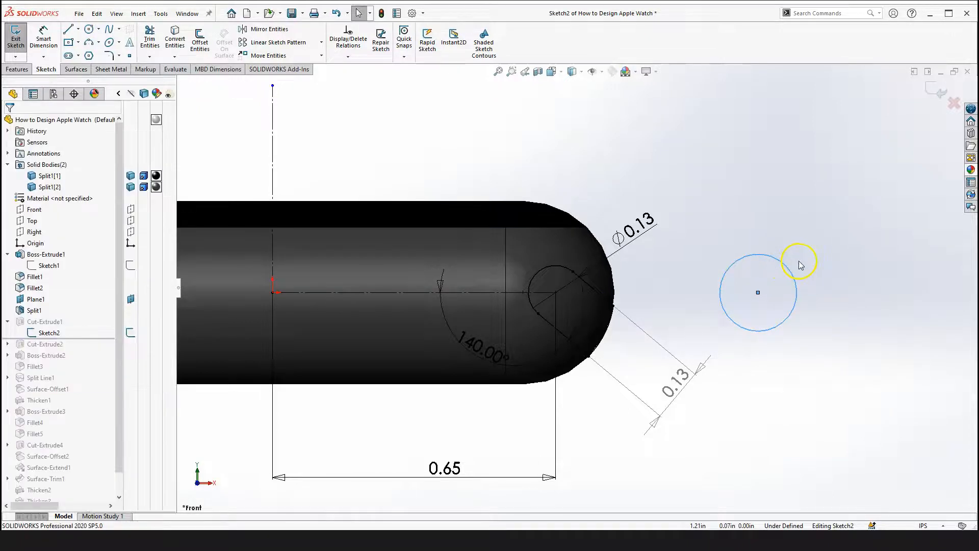
left_click(68, 32)
left_click(732, 320)
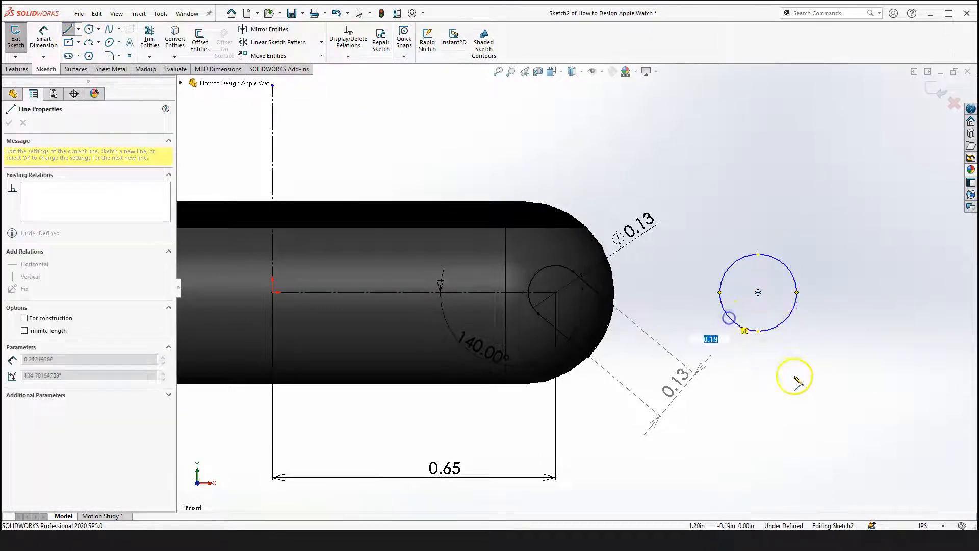
left_click(800, 385)
key("Escape")
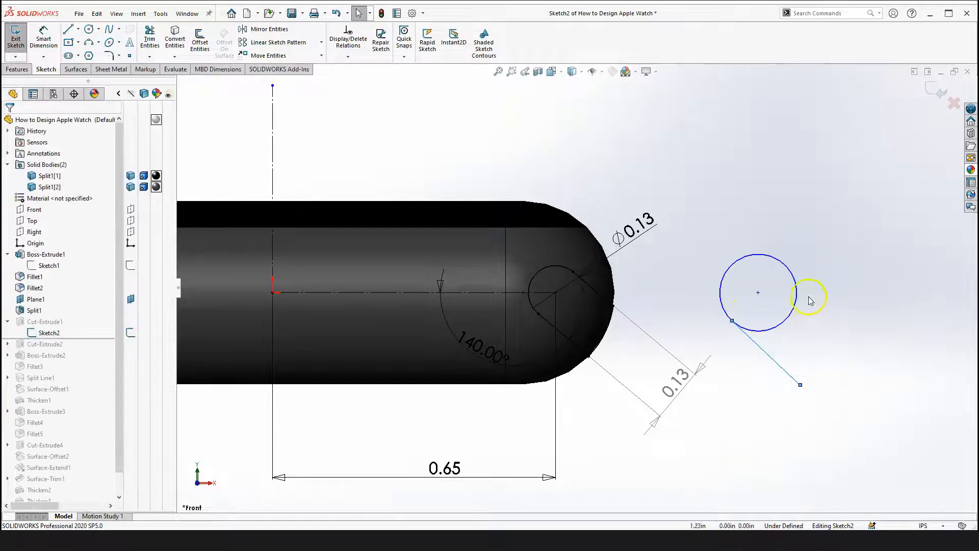
left_click(68, 29)
left_click(792, 273)
left_click(859, 336)
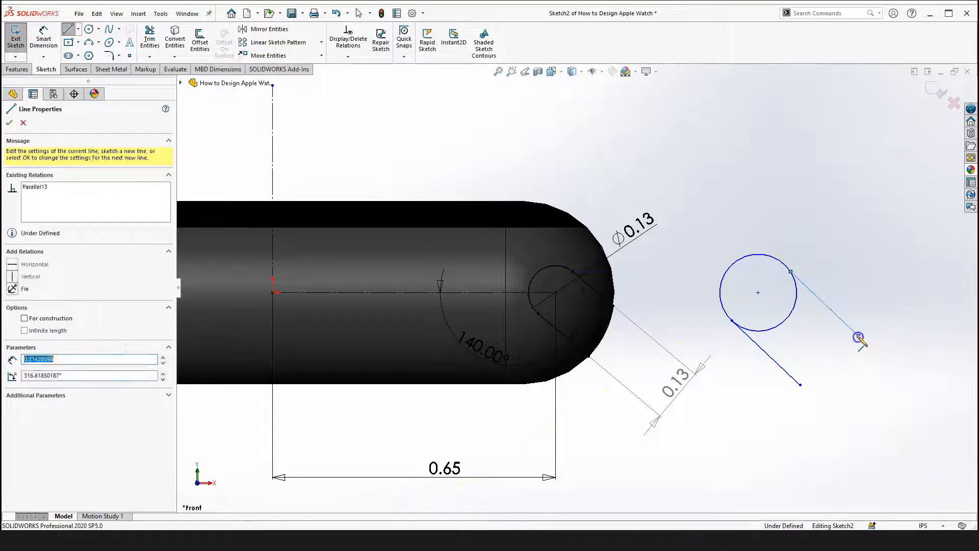
key("Escape")
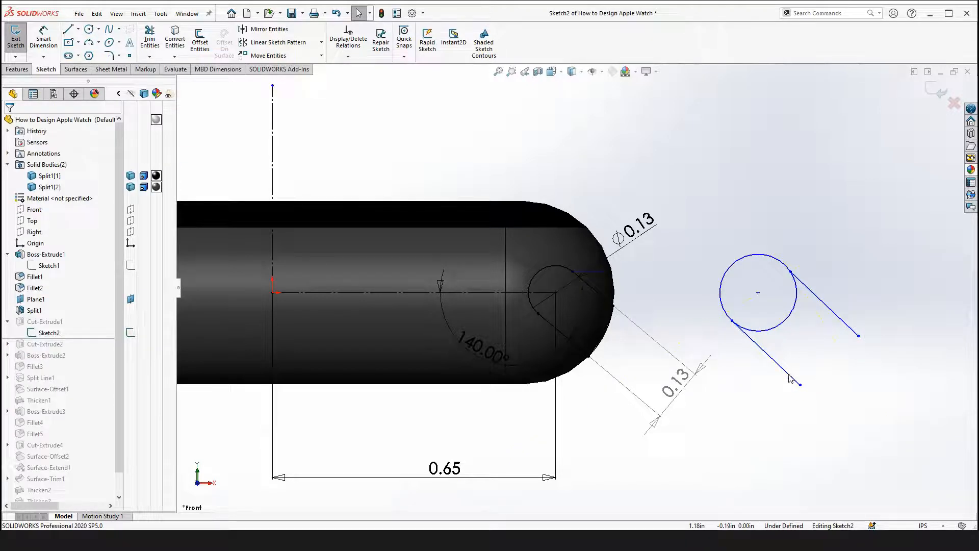
Make the two new lines parallel to each other
left_click(789, 376)
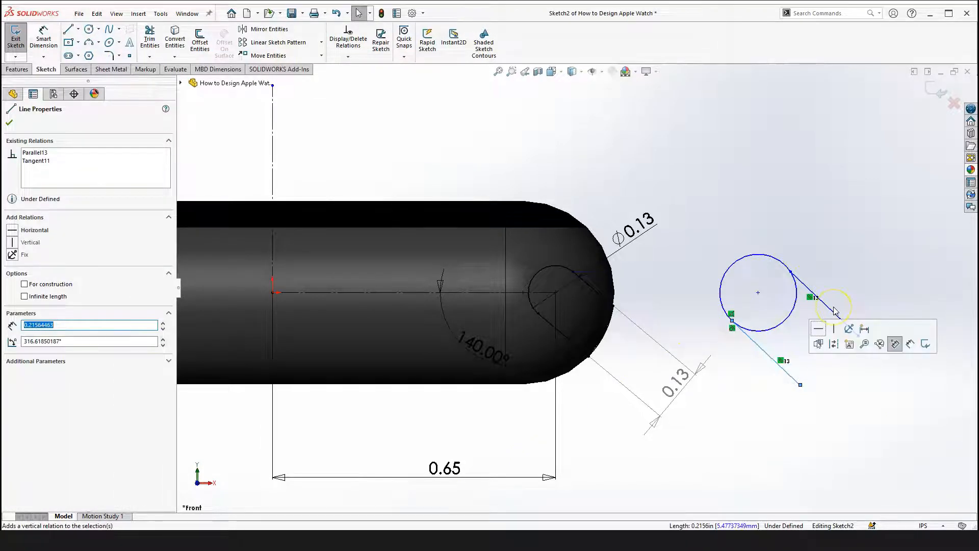
left_click(843, 330)
left_click(846, 324, "ctrl")
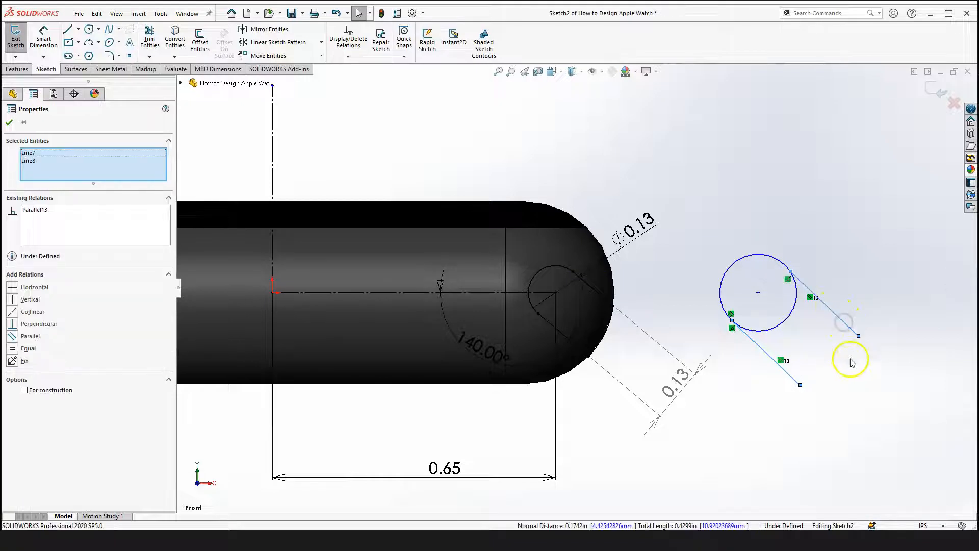
left_click(13, 336)
scroll(765, 378, "up", 2)
left_click(800, 378)
scroll(755, 281, "down", 2)
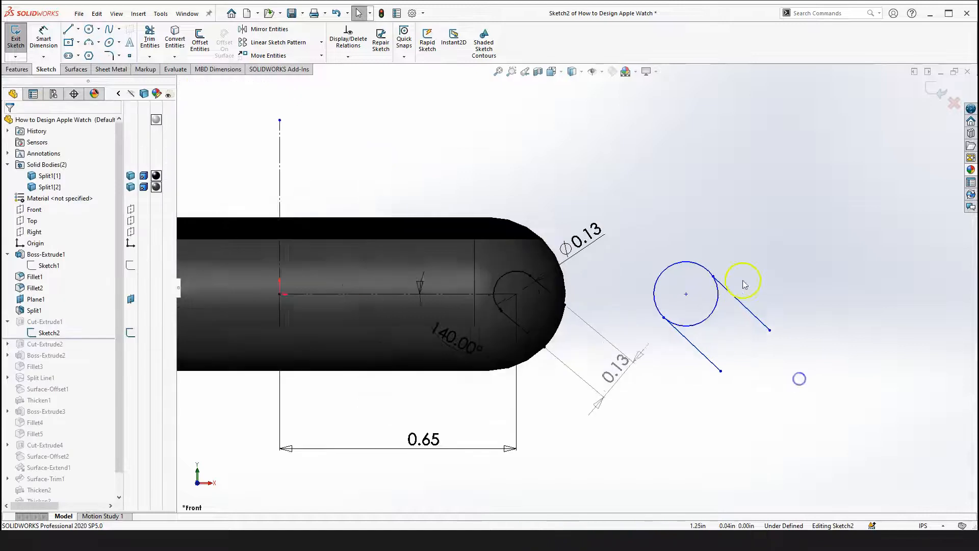
scroll(768, 323, "down", 1)
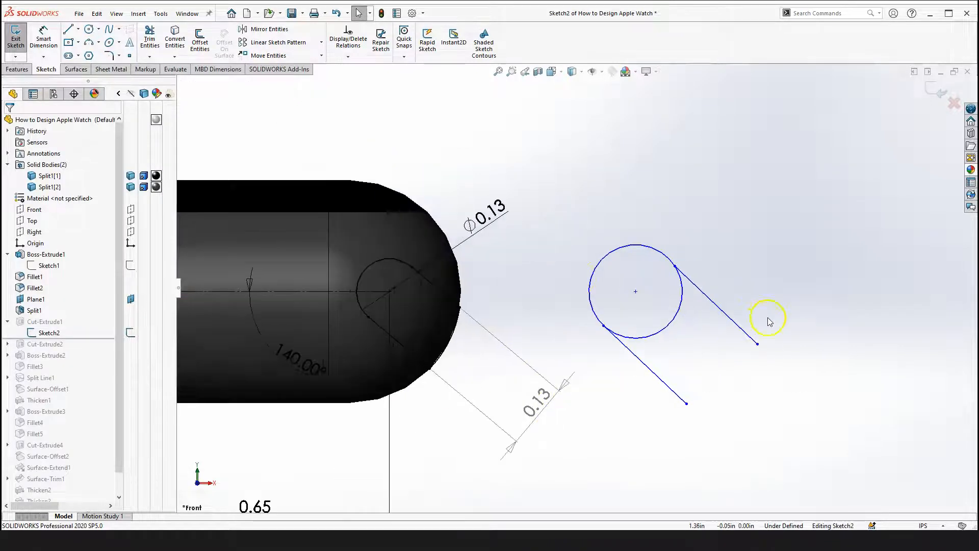
left_click(43, 36)
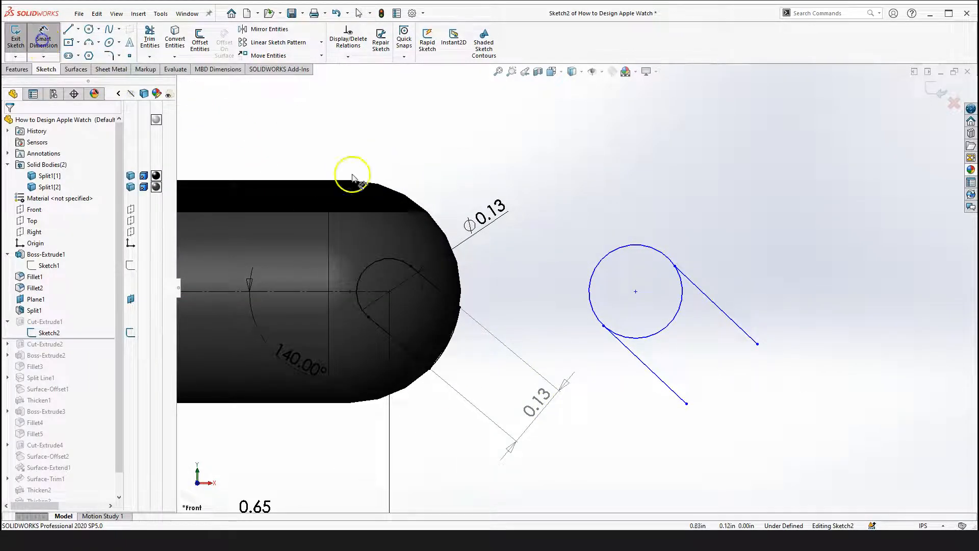
left_click(681, 398)
left_click(749, 330)
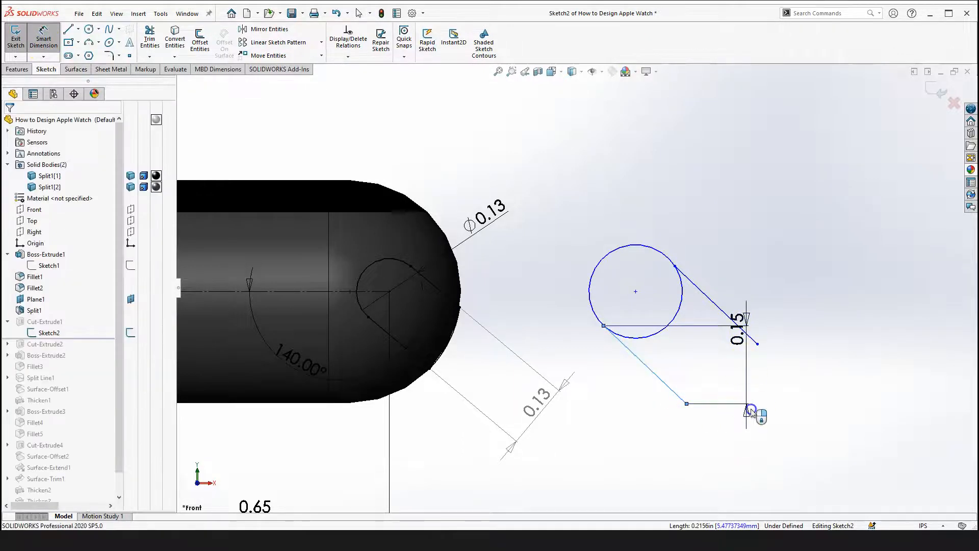
left_click(720, 320)
key("Escape")
left_click(794, 367)
left_click(746, 384)
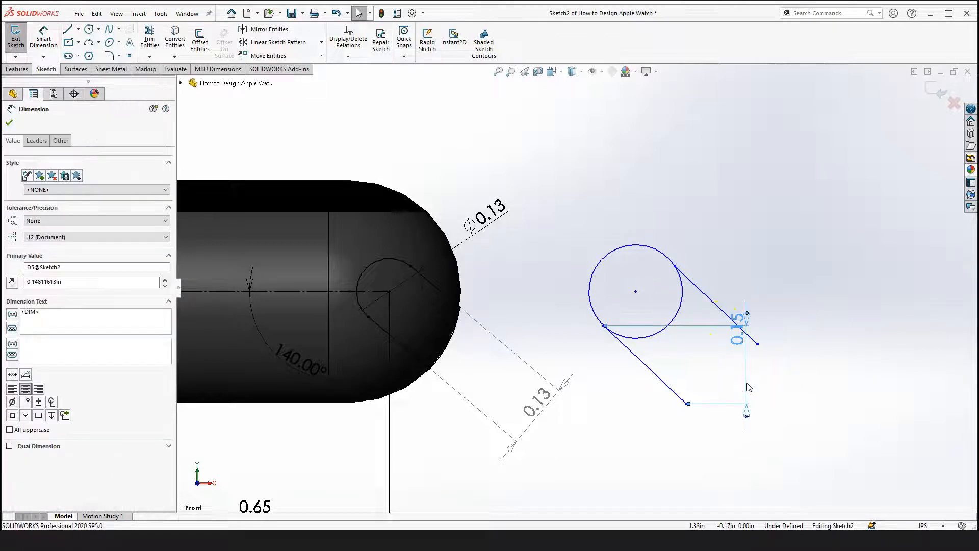
key("Delete")
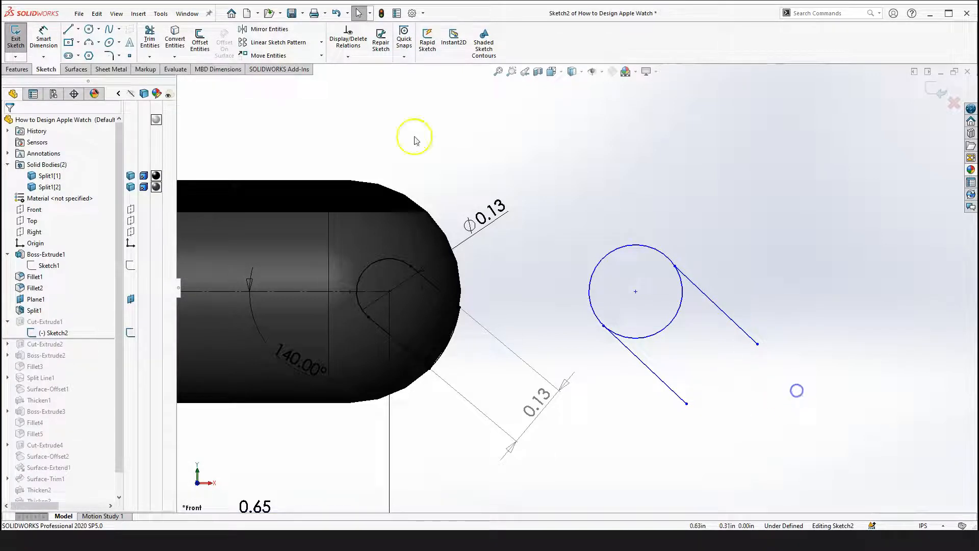
Dimension the perpendicular distance between the two parallel lines and set it to 0.13 in
left_click(41, 45)
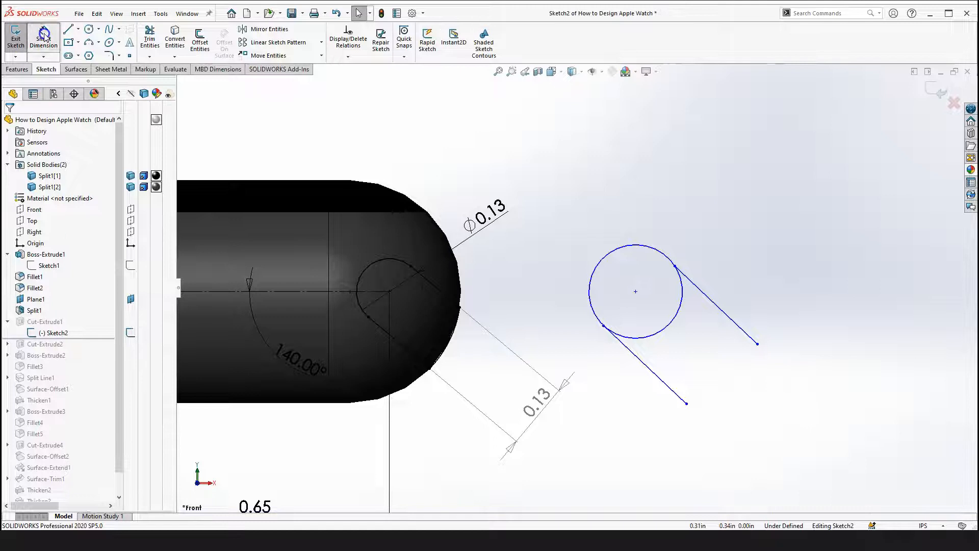
left_click(682, 401)
left_click(741, 329)
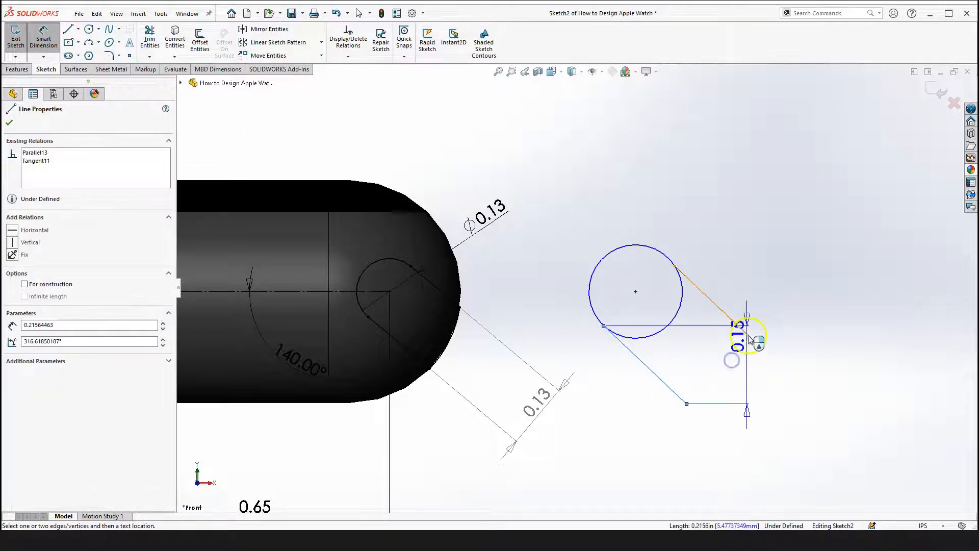
left_click(770, 400)
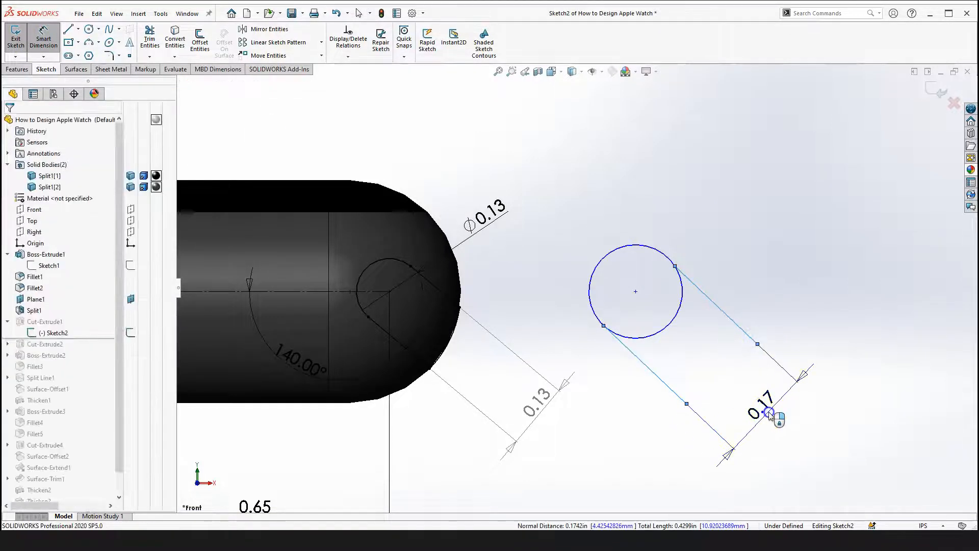
key("BackSpace")
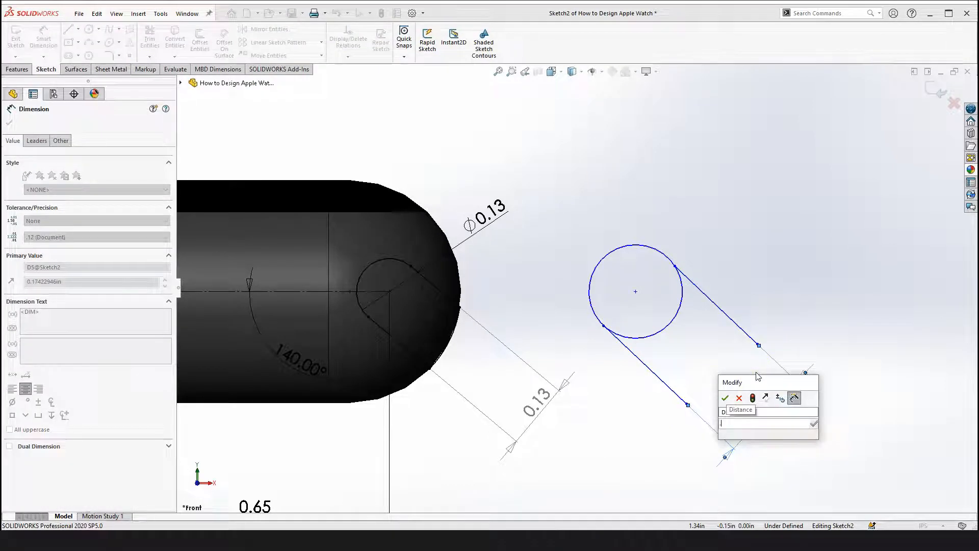
type("=")
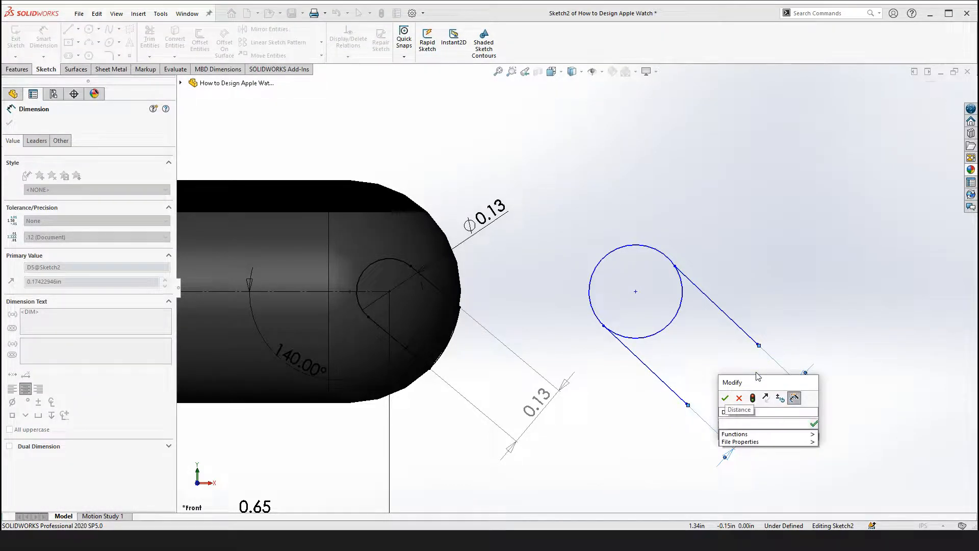
type(".13")
key("Return")
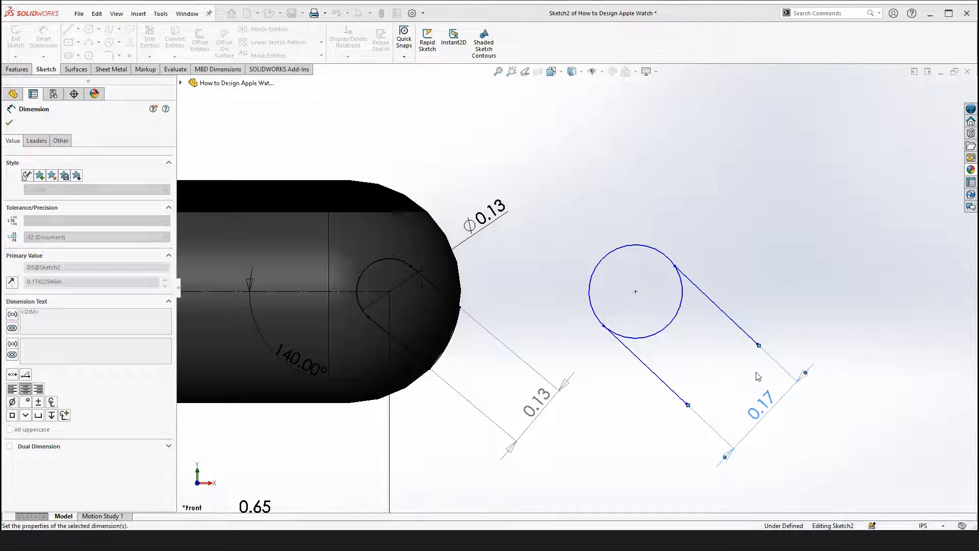
left_click(747, 269)
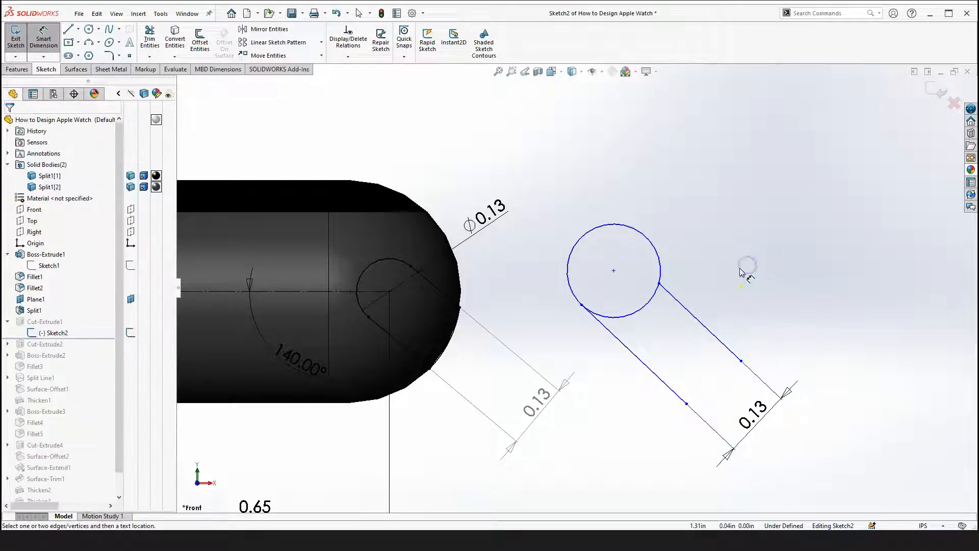
key("Escape")
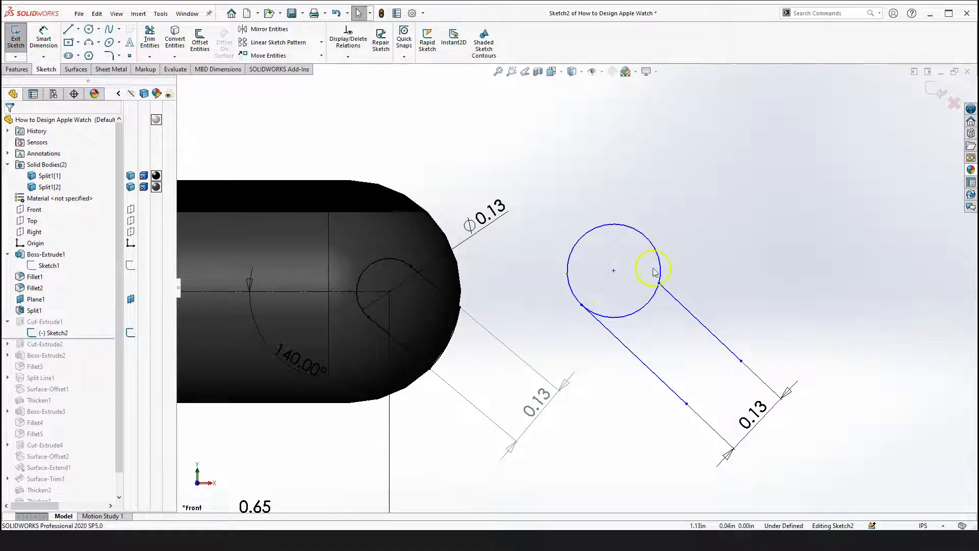
right_click_drag(754, 236, 721, 304)
left_click(614, 270)
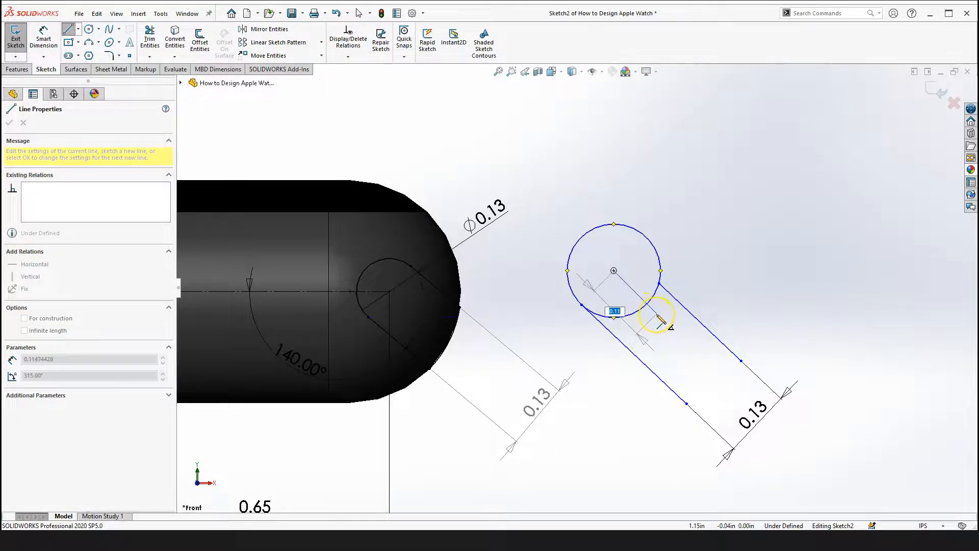
key("Escape")
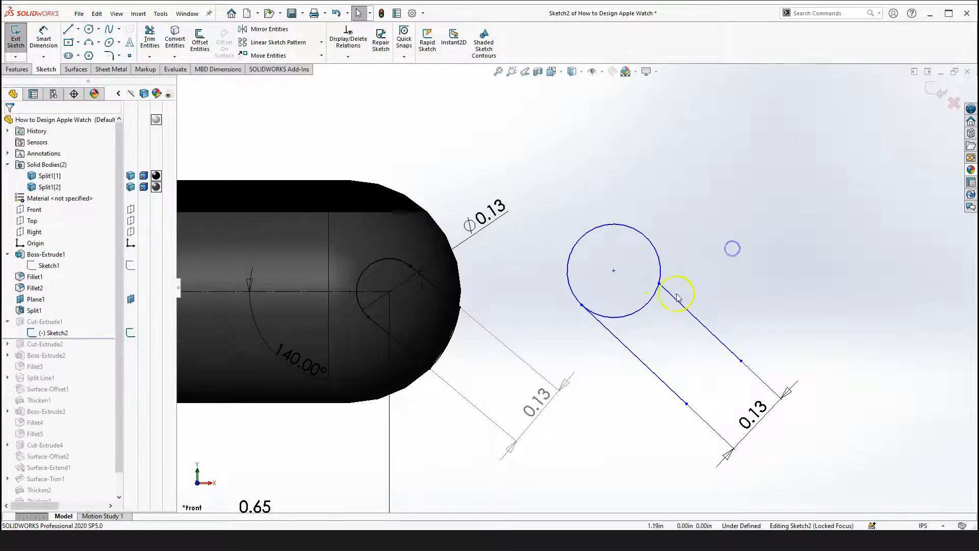
Draw a horizontal line about 0.15 in long from the circle's center toward the left
left_click_drag(660, 285, 633, 265)
left_click(720, 287)
scroll(755, 237, "up", 2)
right_click_drag(759, 228, 623, 309)
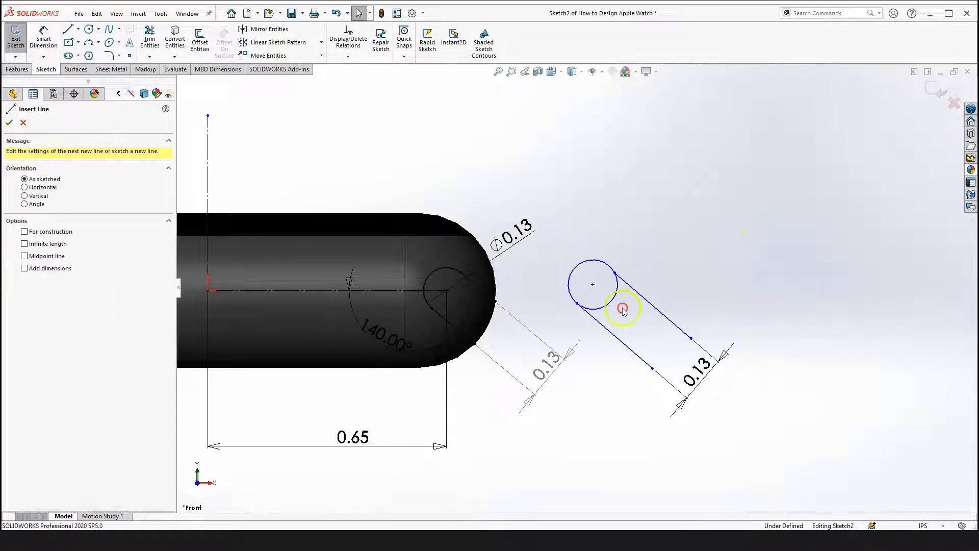
left_click(593, 284)
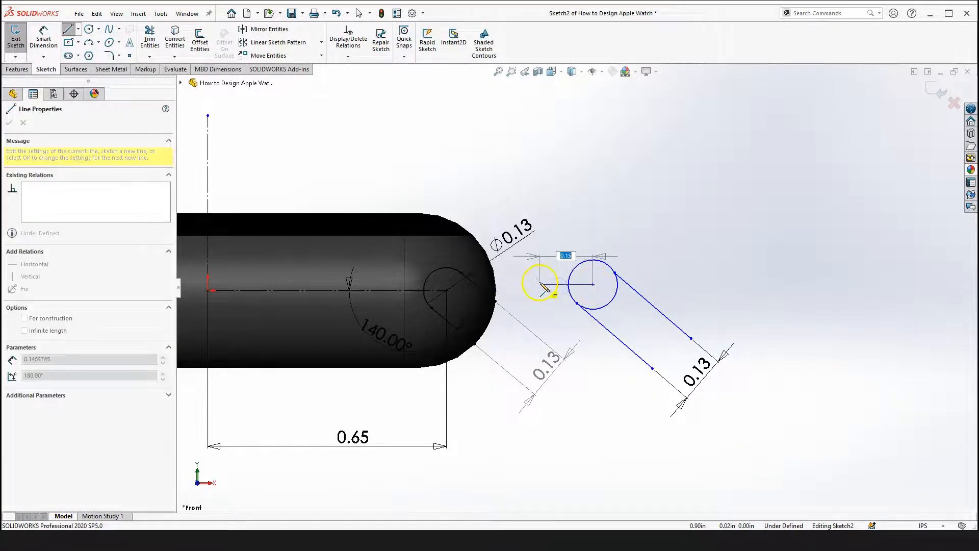
left_click(540, 284)
key("Escape")
Convert the horizontal line into construction geometry
left_click(578, 286)
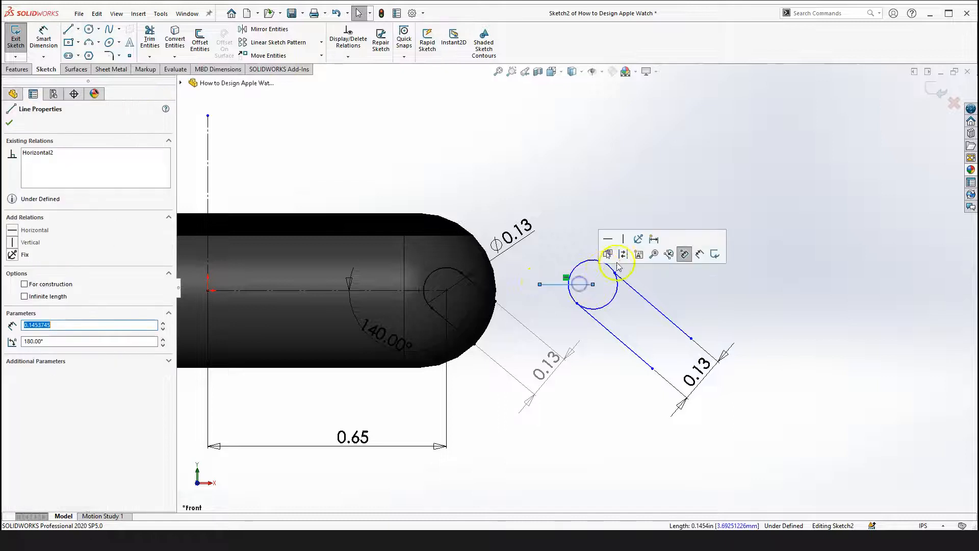
left_click(826, 291)
scroll(561, 265, "down", 3)
scroll(561, 264, "down", 1)
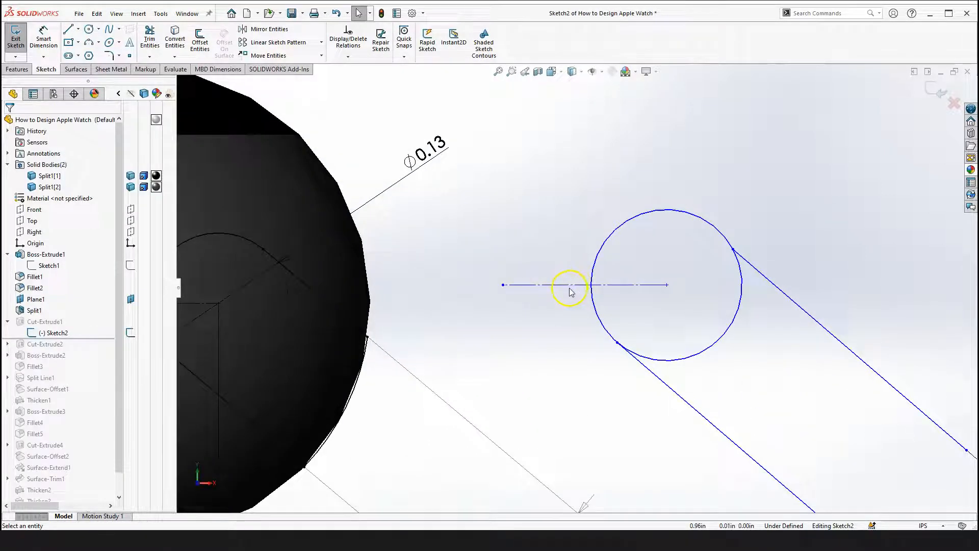
scroll(569, 293, "up", 2)
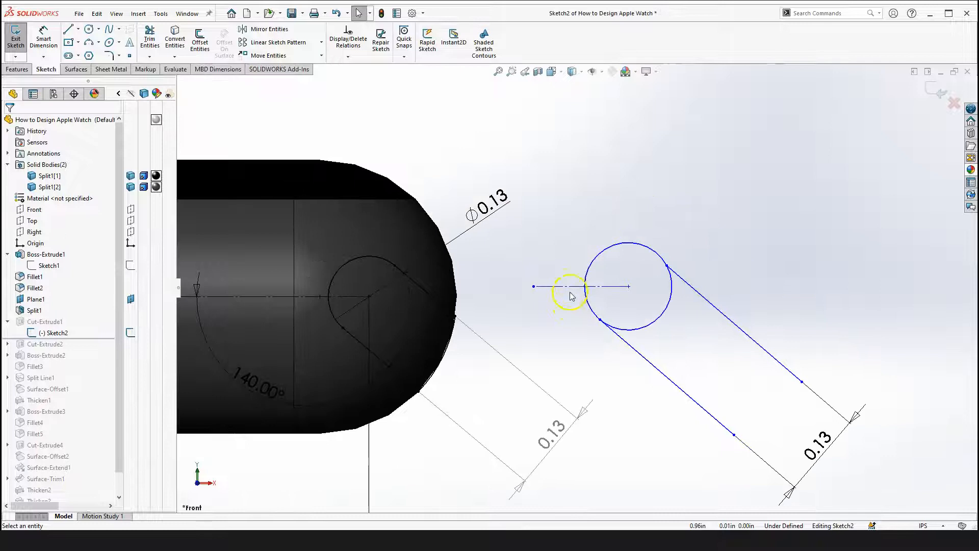
left_click(572, 288)
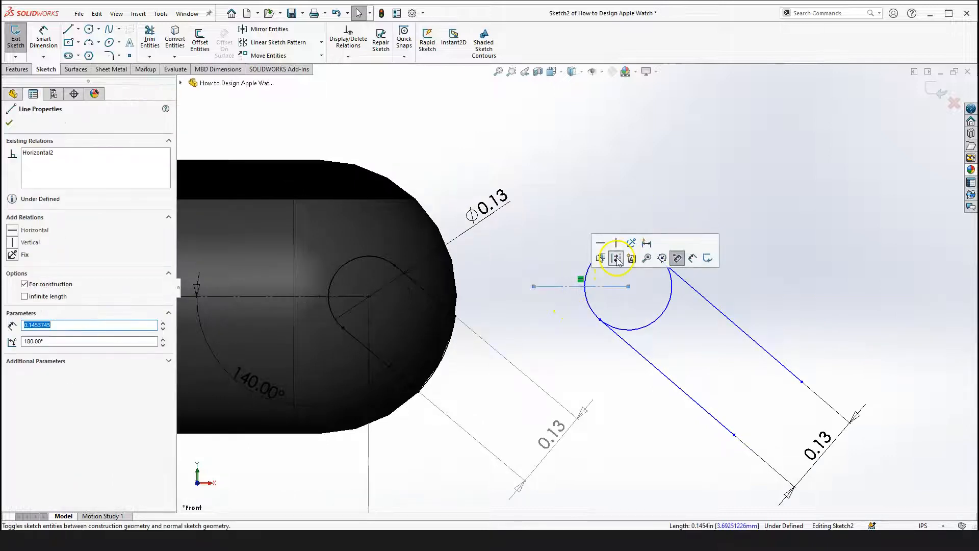
left_click(770, 286)
scroll(481, 350, "up", 2)
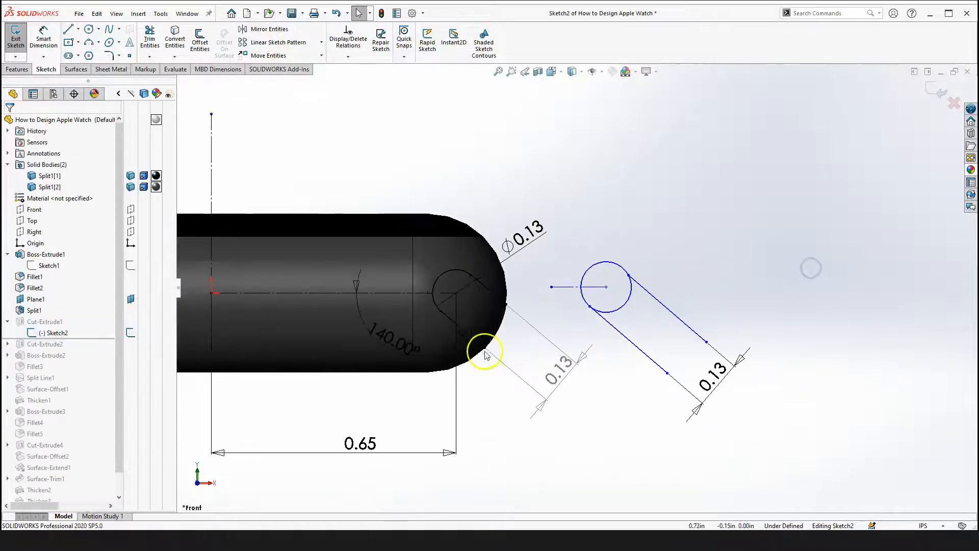
scroll(539, 253, "down", 3)
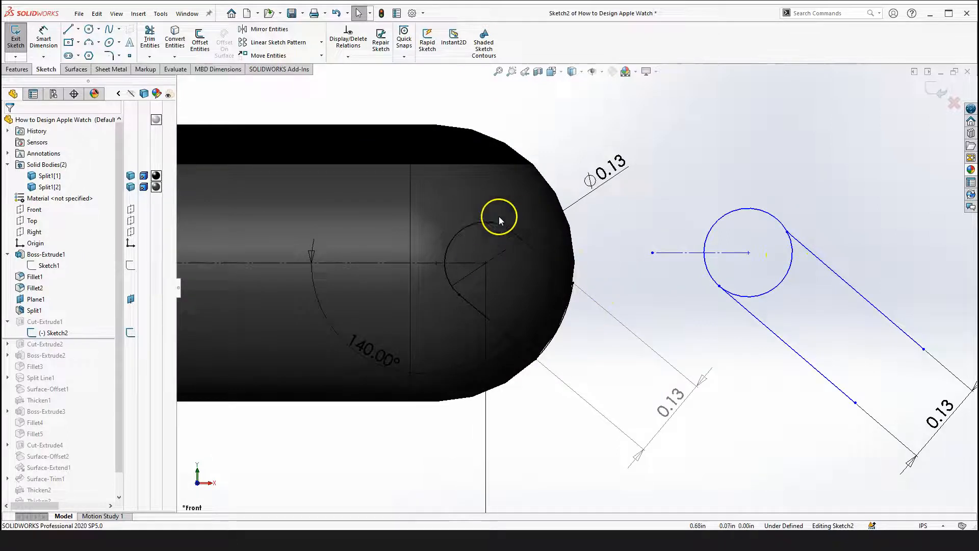
scroll(574, 306, "up", 2)
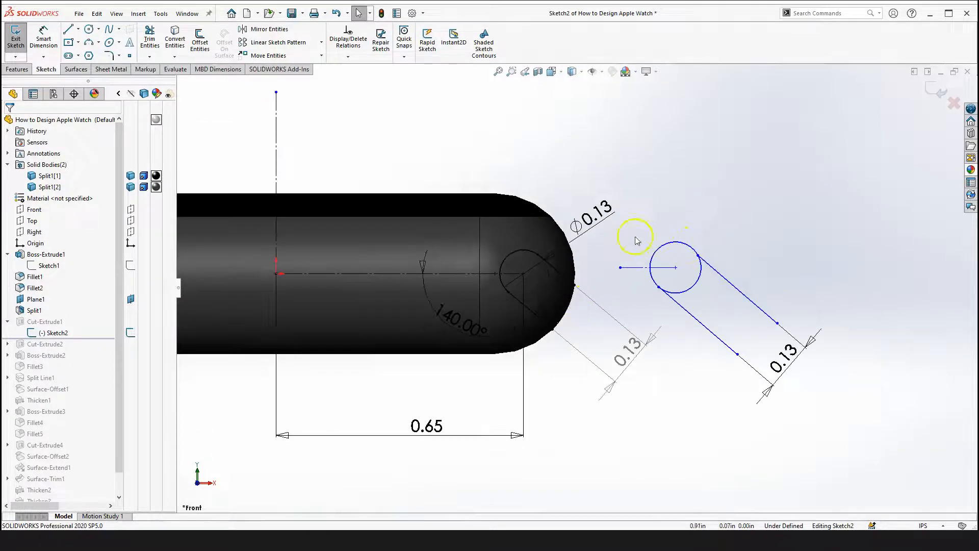
Delete the circle and the horizontal construction line
left_click_drag(634, 234, 807, 308)
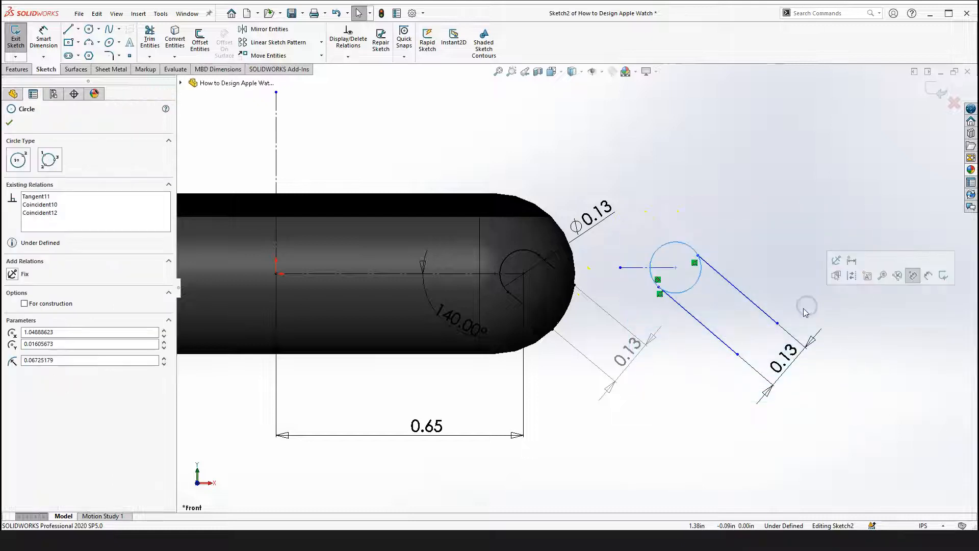
key("Delete")
mouse_move(608, 243)
left_mouse_down()
mouse_move(752, 294)
mouse_move(756, 308)
left_mouse_up()
key("Delete")
Select each of the two parallel lines to inspect its properties
left_click(694, 322)
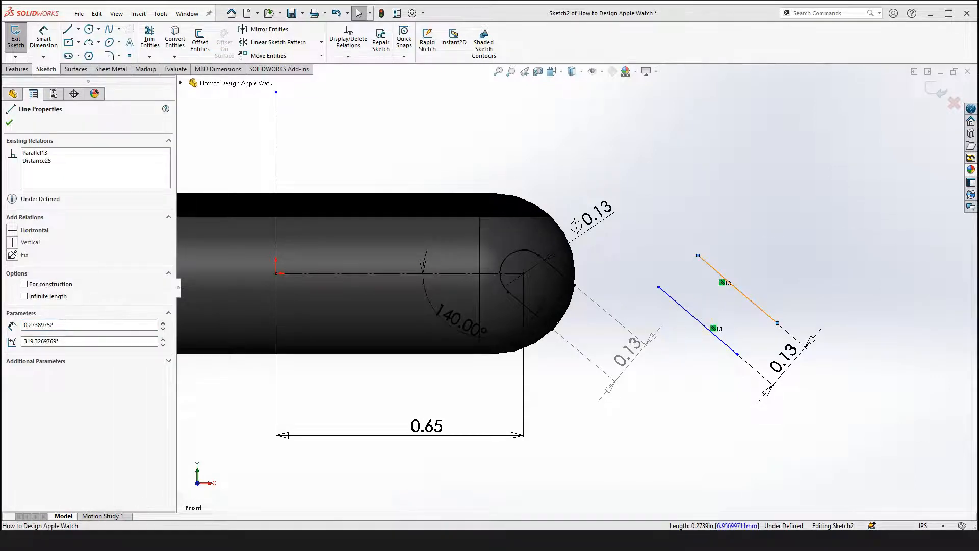
left_click(559, 261)
left_click_drag(697, 316, 726, 288)
left_click(697, 323)
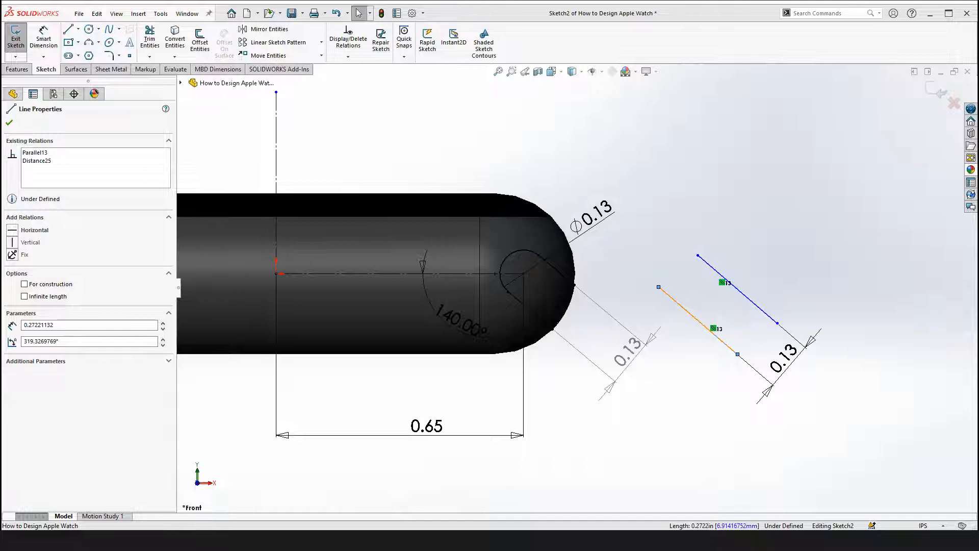
Delete the two parallel lines from the sketch
key("Delete")
left_click(744, 294)
key("Delete")
scroll(741, 353, "up", 3)
scroll(724, 306, "down", 5)
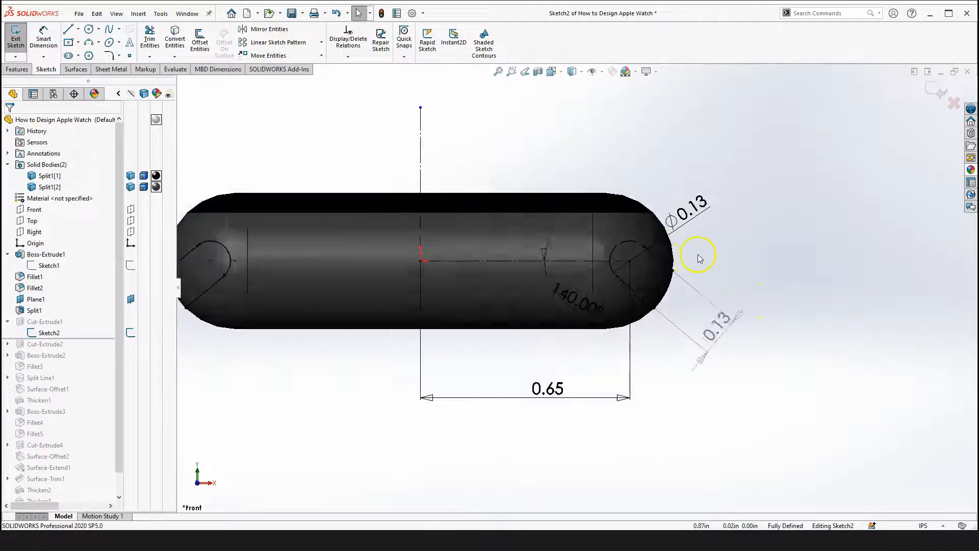
Inspect the rounded end of the body and its faces around the slot sketch
scroll(662, 279, "up", 2)
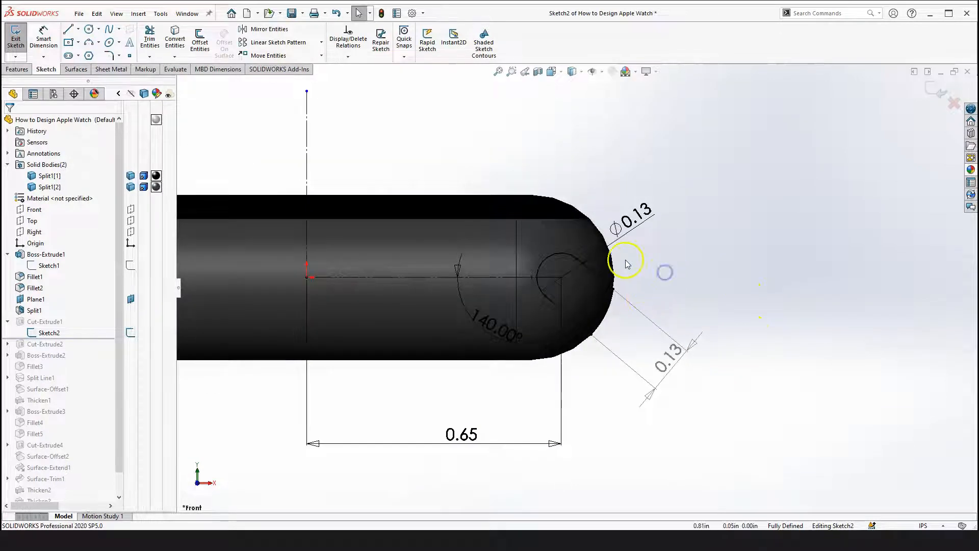
scroll(627, 264, "down", 2)
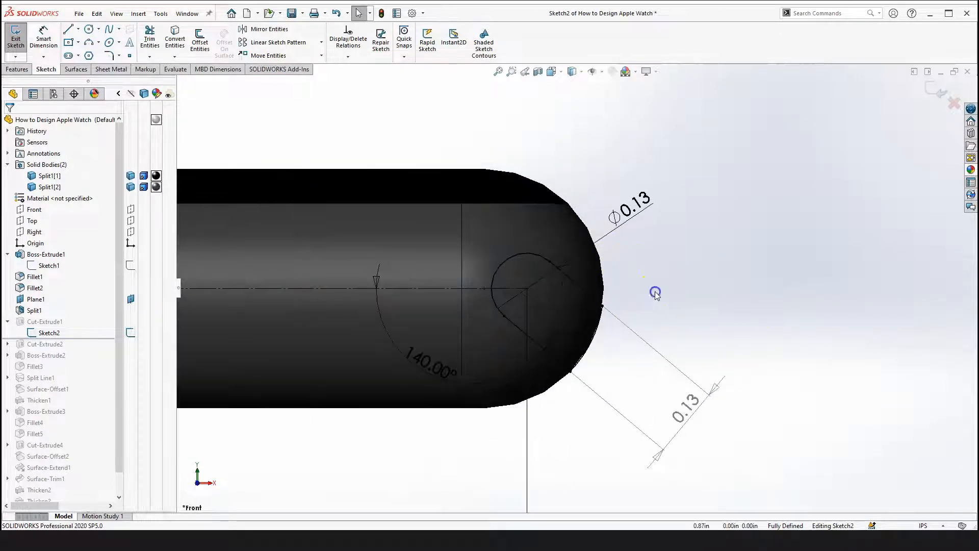
scroll(603, 271, "down", 3)
left_click(598, 277)
left_click(603, 280)
left_click(599, 284)
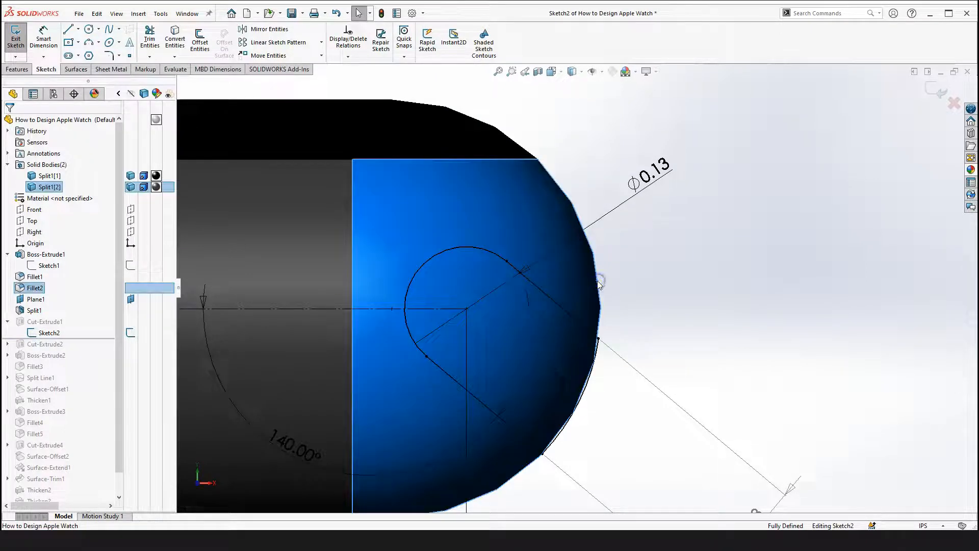
left_click(602, 299)
left_click(601, 304)
left_click(611, 306)
left_click(603, 305)
left_click(635, 319)
scroll(586, 378, "up", 4)
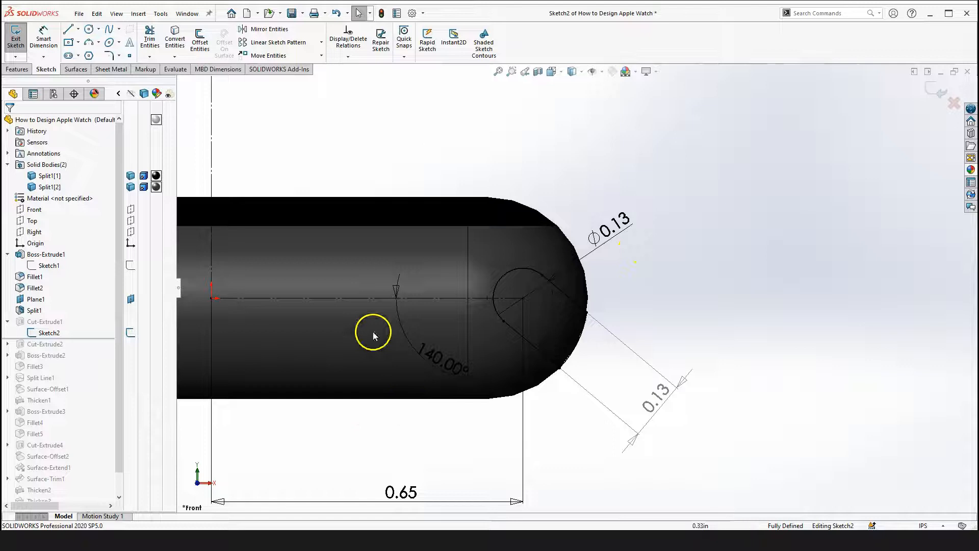
left_click(368, 402)
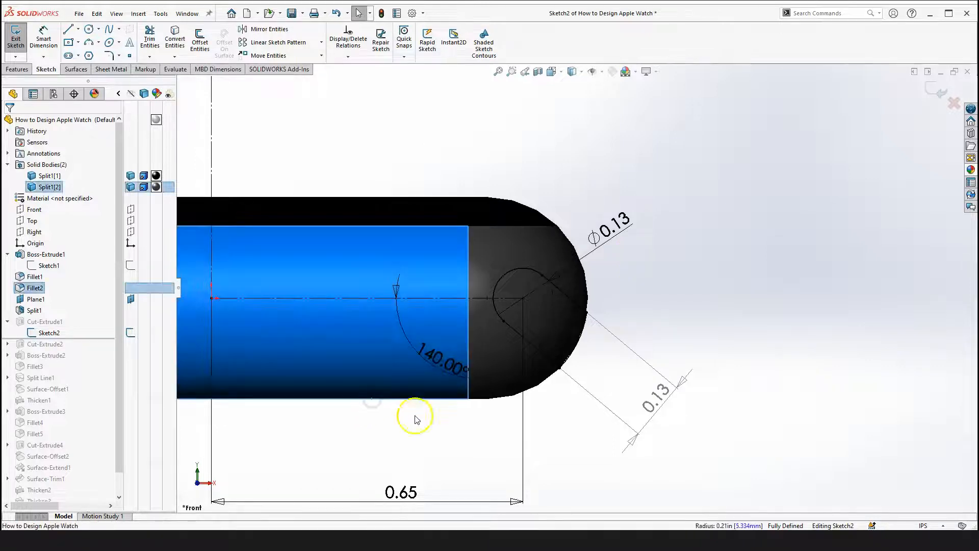
scroll(576, 306, "up", 2)
left_click(737, 227)
left_click(175, 38)
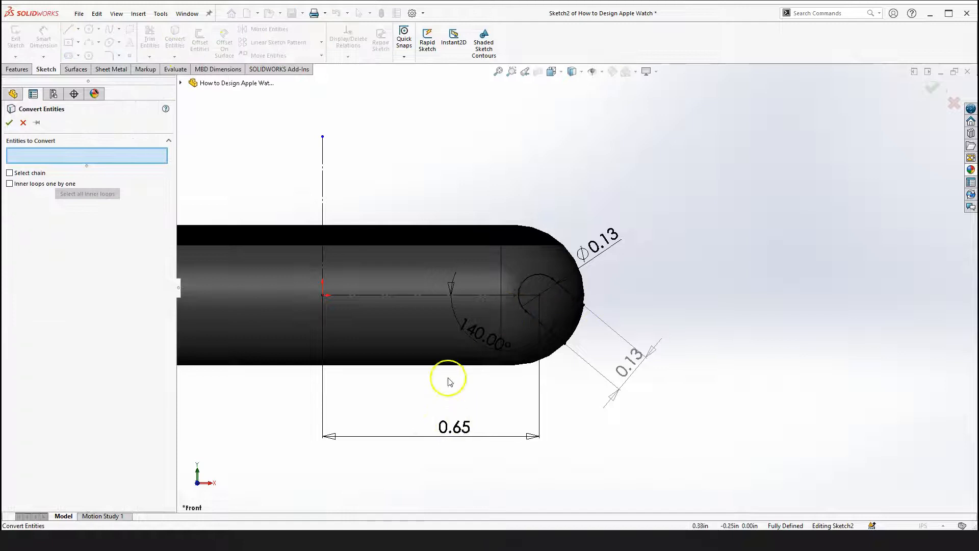
scroll(439, 331, "up", 1)
scroll(587, 349, "down", 3)
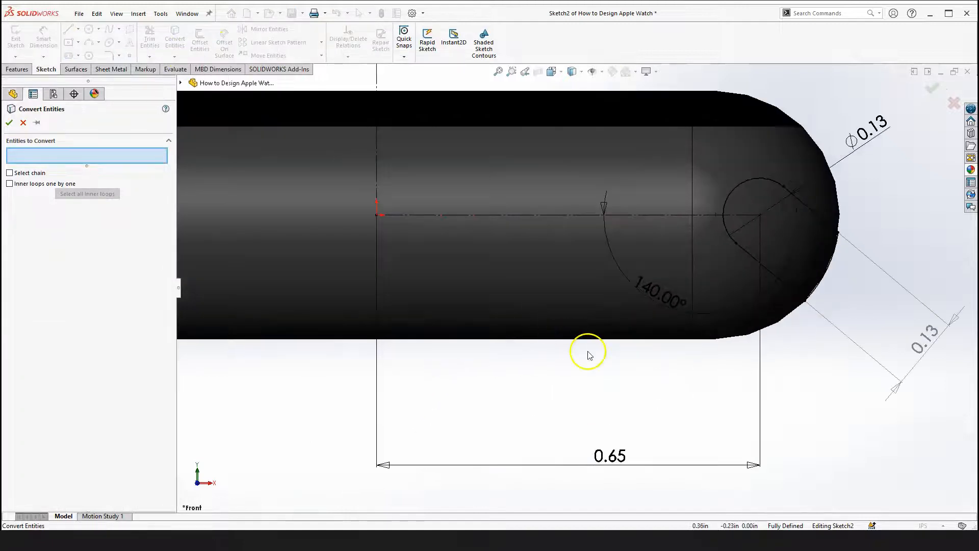
left_click(642, 339)
left_click(644, 343)
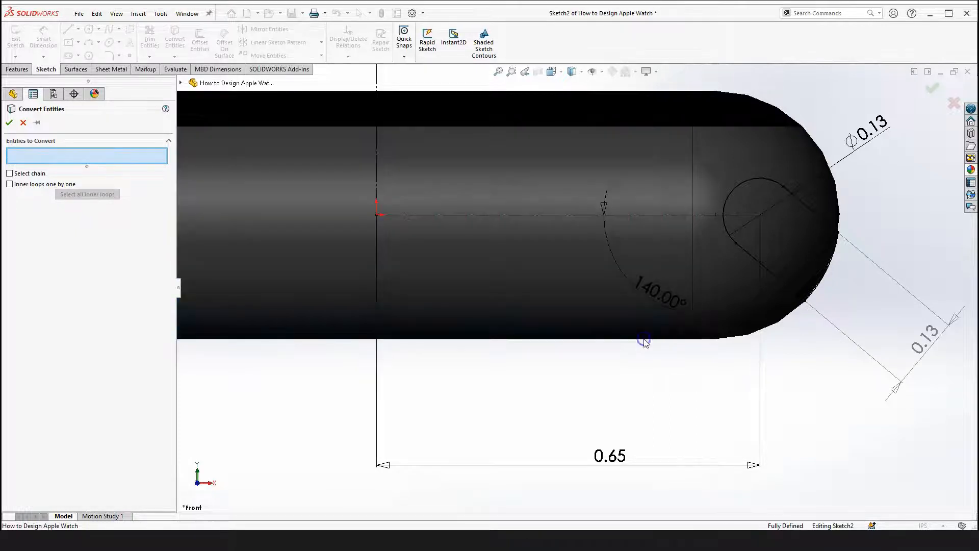
scroll(700, 361, "up", 2)
scroll(671, 284, "up", 2)
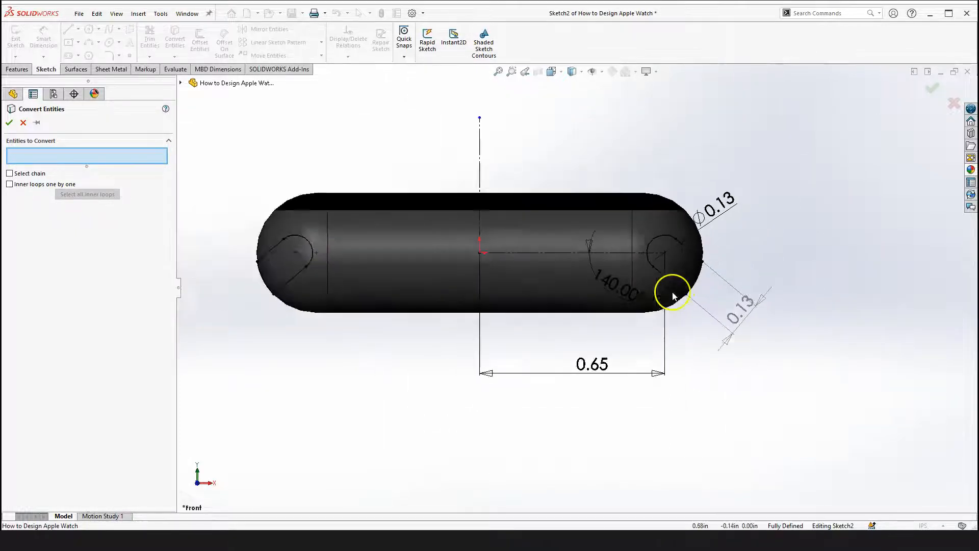
scroll(704, 262, "down", 4)
scroll(673, 314, "up", 3)
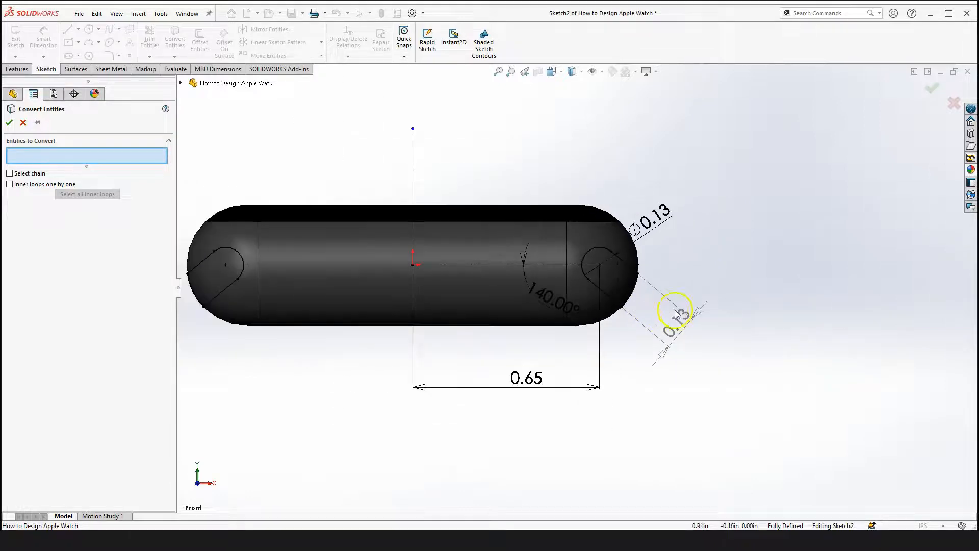
key("Escape")
Convert the body's top edge into a sketch line with Convert Entities
scroll(280, 247, "up", 2)
scroll(290, 253, "down", 2)
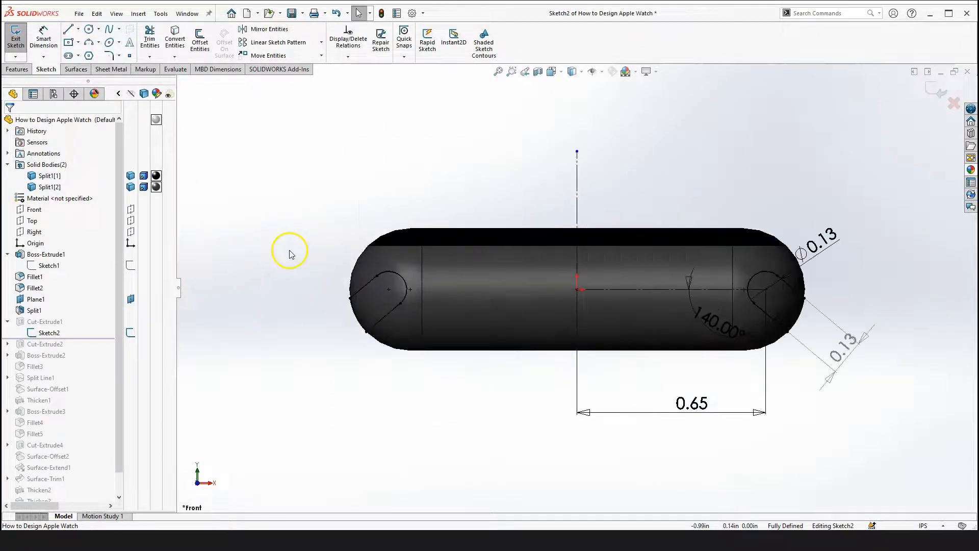
scroll(819, 307, "down", 2)
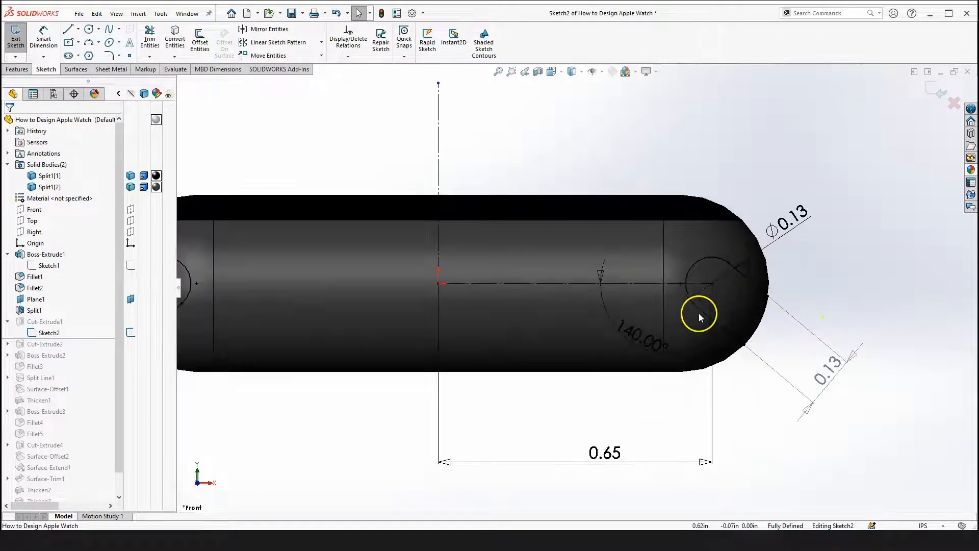
scroll(696, 311, "up", 2)
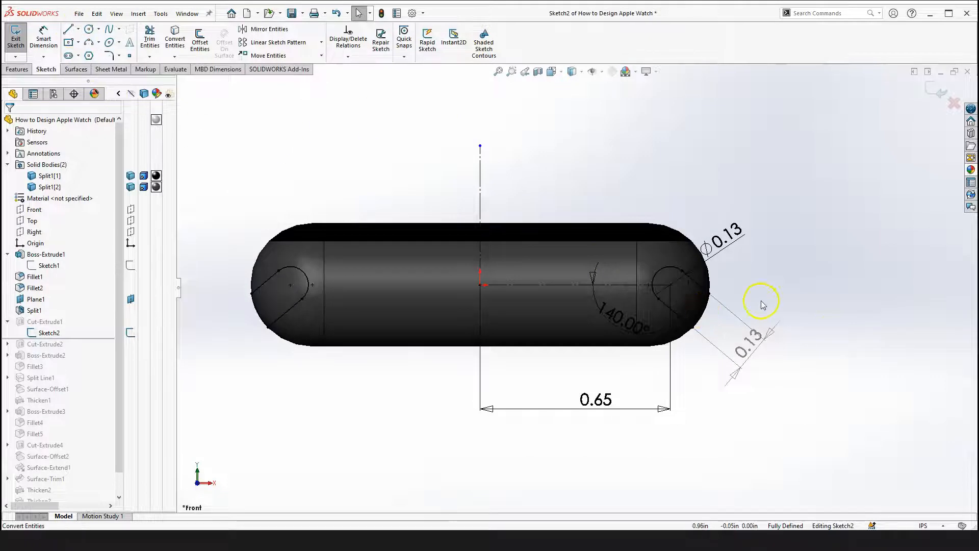
scroll(761, 304, "down", 1)
left_click(530, 229)
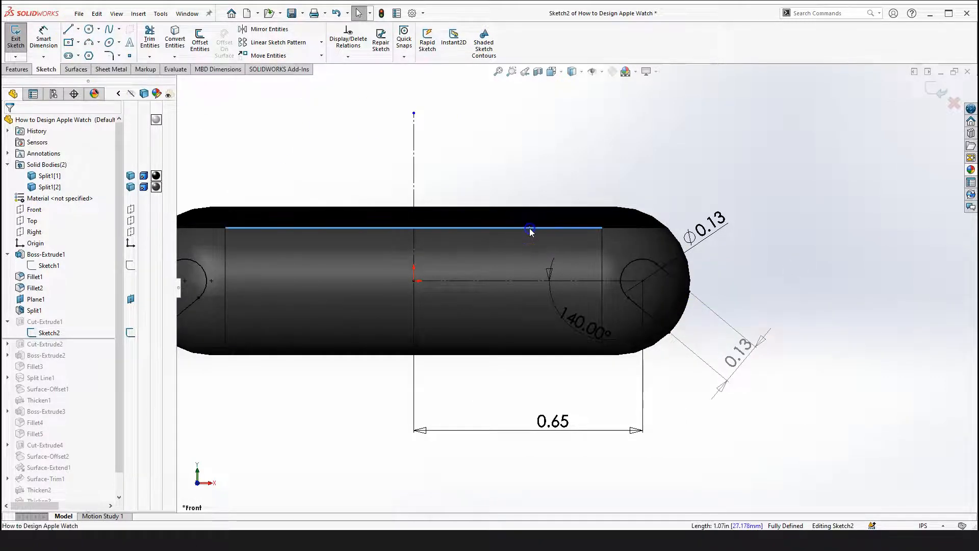
scroll(532, 225, "down", 6)
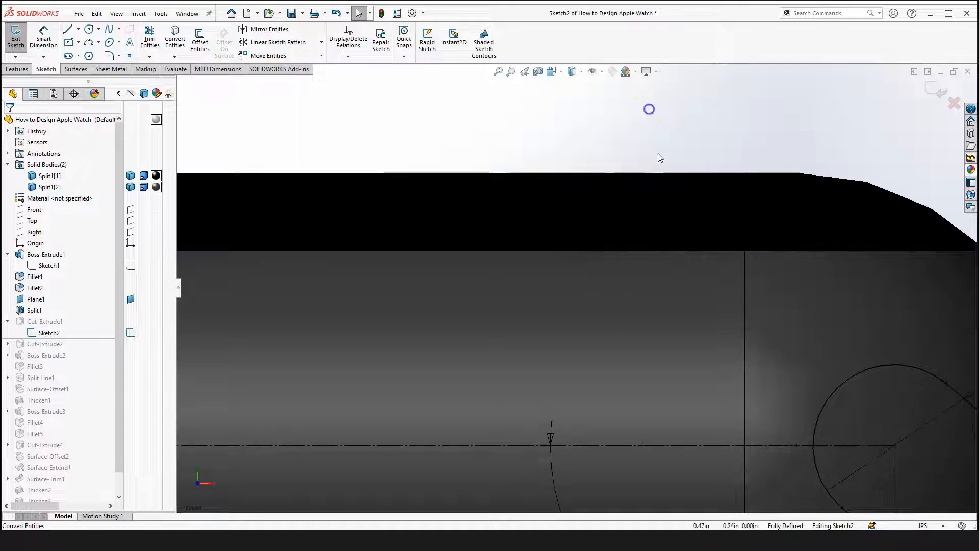
left_click(666, 252)
scroll(667, 251, "up", 5)
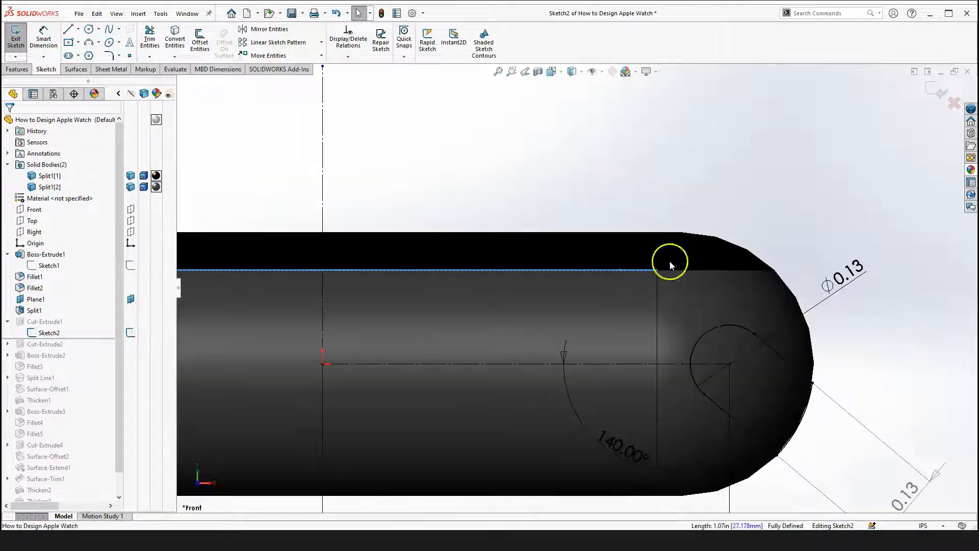
left_click(175, 40)
Select the converted top line to inspect its relations and properties
scroll(564, 279, "up", 3)
scroll(608, 295, "down", 4)
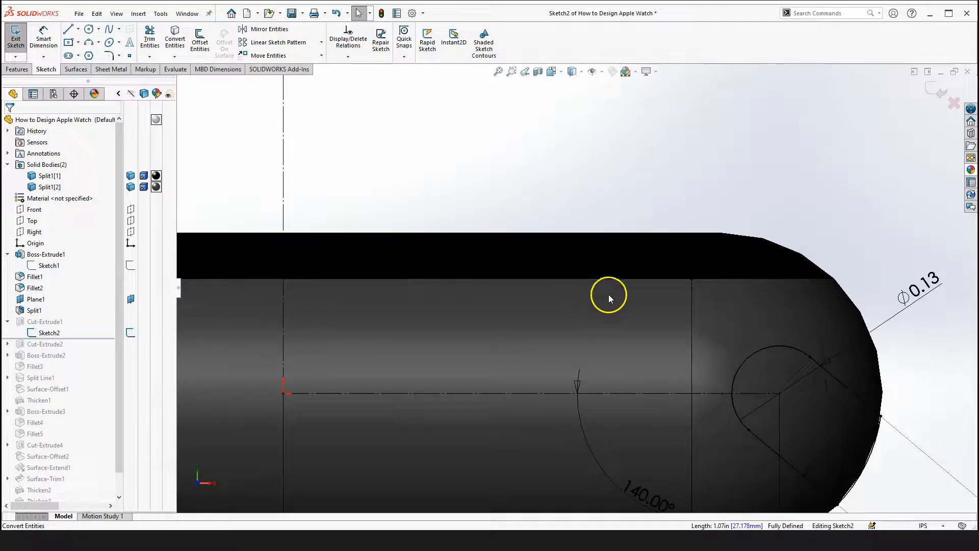
scroll(602, 266, "up", 3)
mouse_move(197, 213)
left_mouse_down()
mouse_move(568, 321)
mouse_move(672, 304)
left_mouse_up()
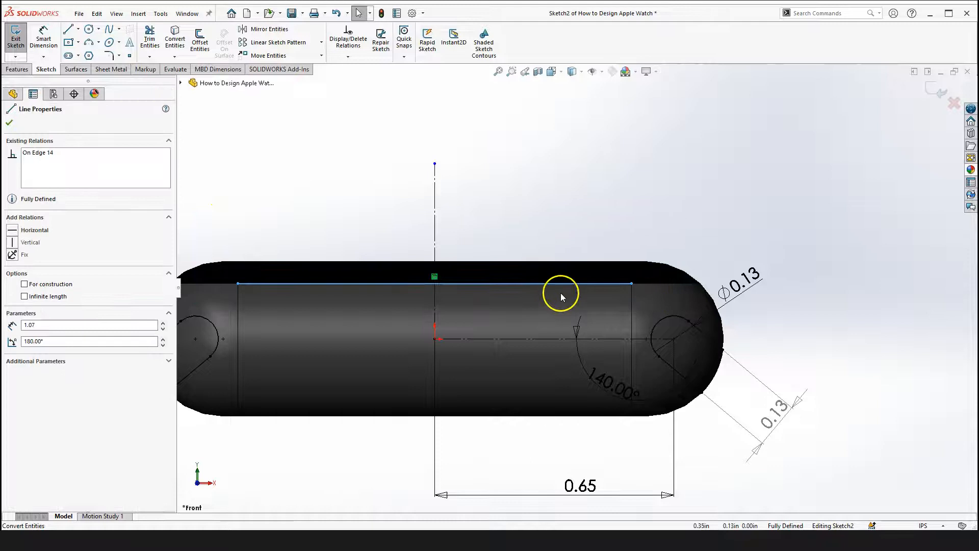
scroll(423, 273, "down", 3)
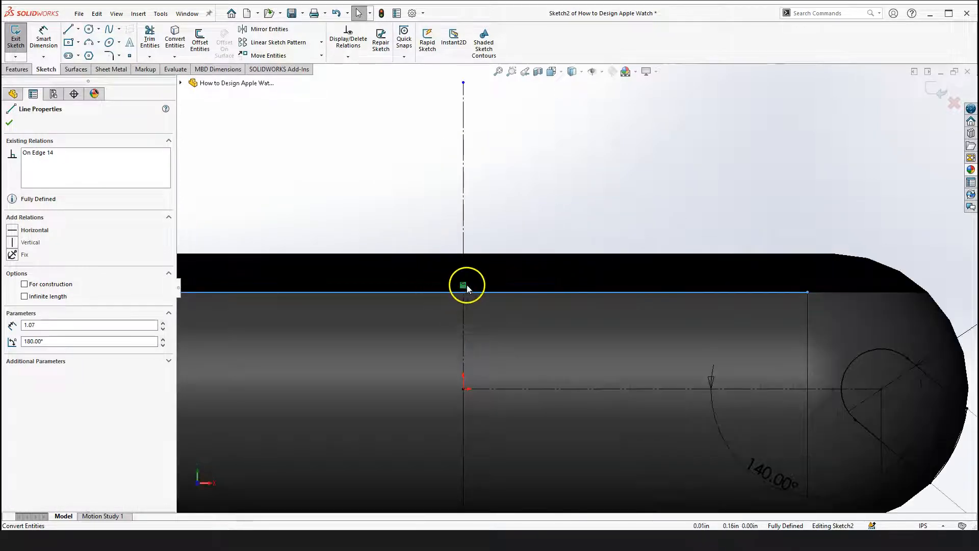
left_click(543, 300)
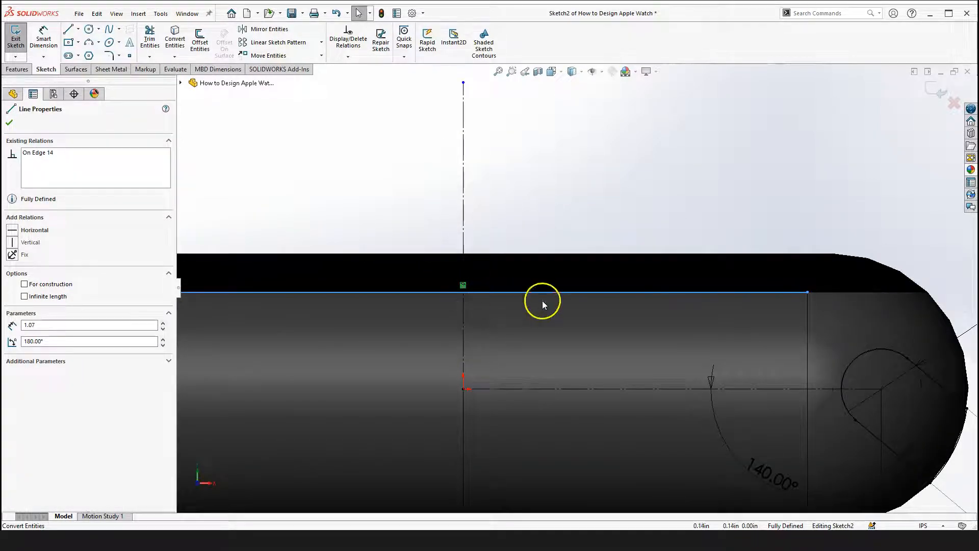
scroll(654, 329, "up", 2)
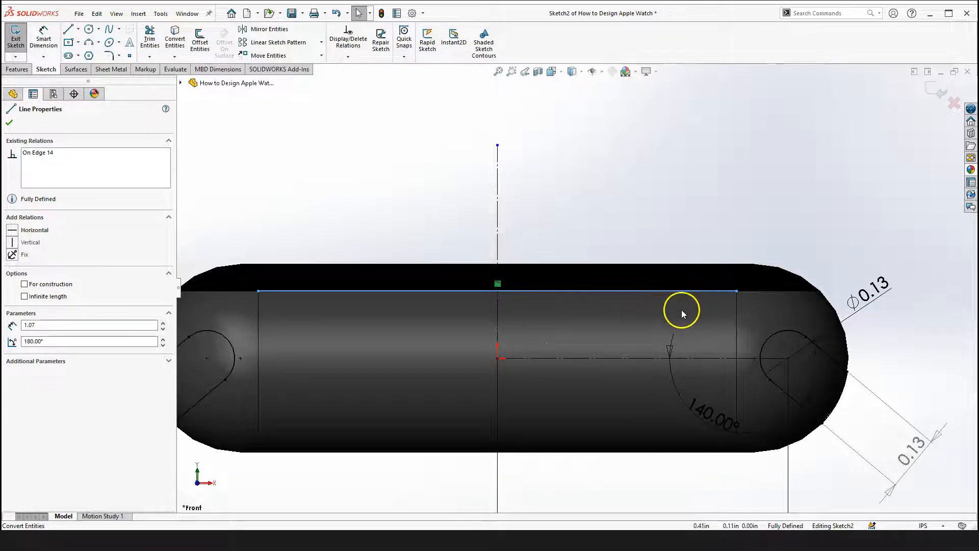
left_click(679, 199)
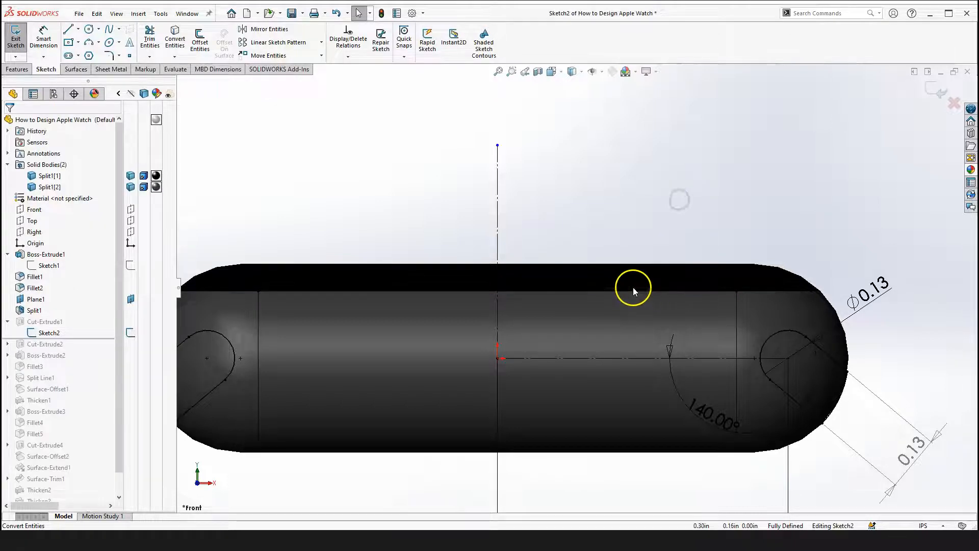
left_click(633, 289)
left_click(207, 222)
mouse_move(239, 221)
left_mouse_down()
mouse_move(646, 297)
mouse_move(751, 305)
left_mouse_up()
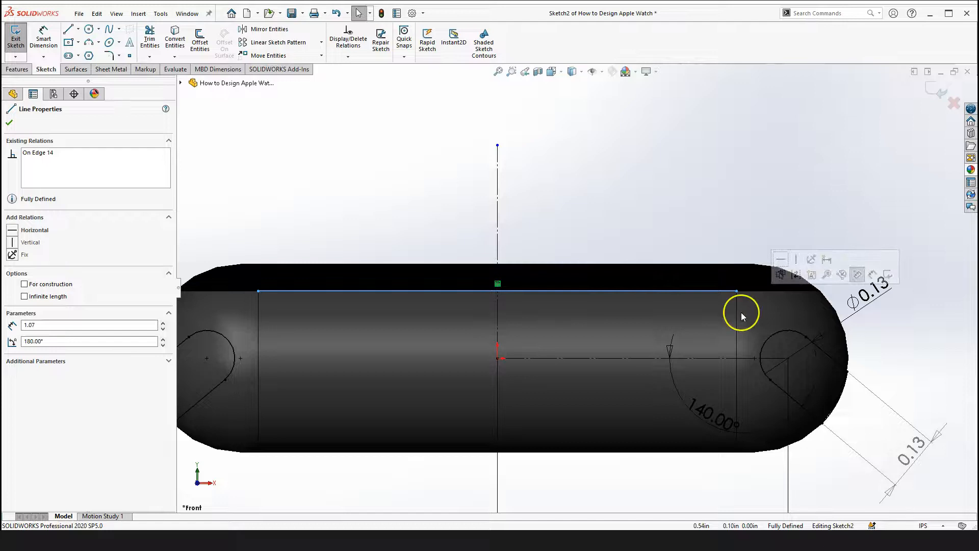
key("Escape")
left_click(664, 214)
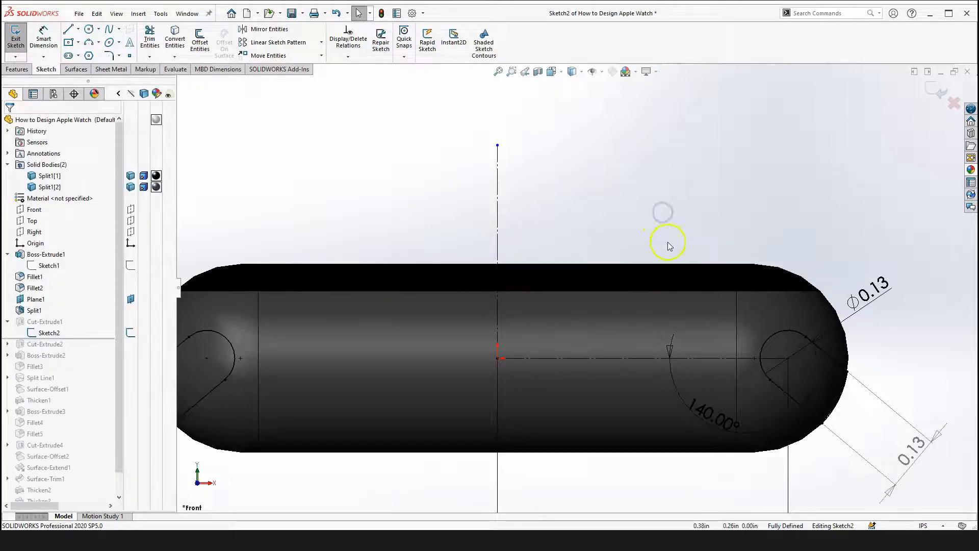
Exit the sketch to rebuild the cut-extrude feature
scroll(669, 246, "up", 2)
scroll(783, 331, "down", 1)
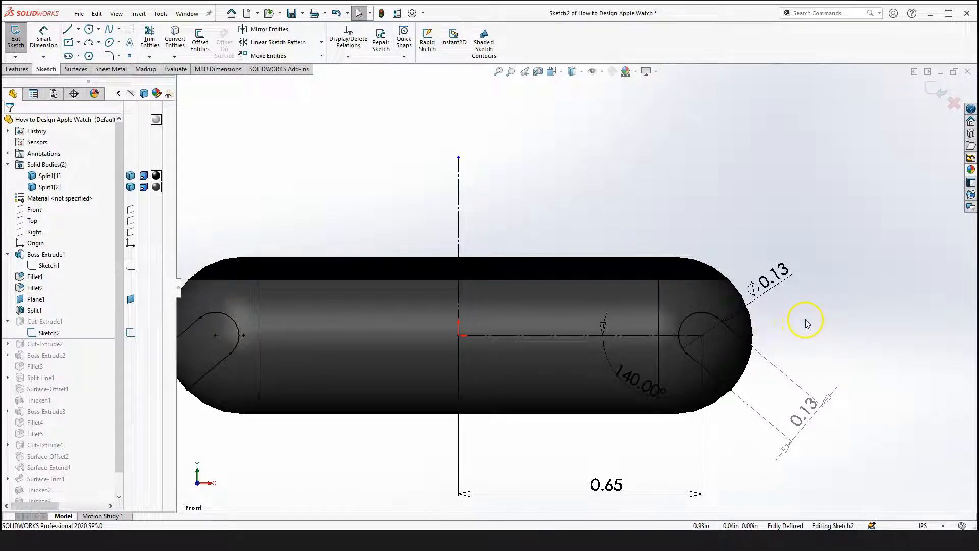
scroll(805, 322, "up", 1)
scroll(686, 333, "up", 1)
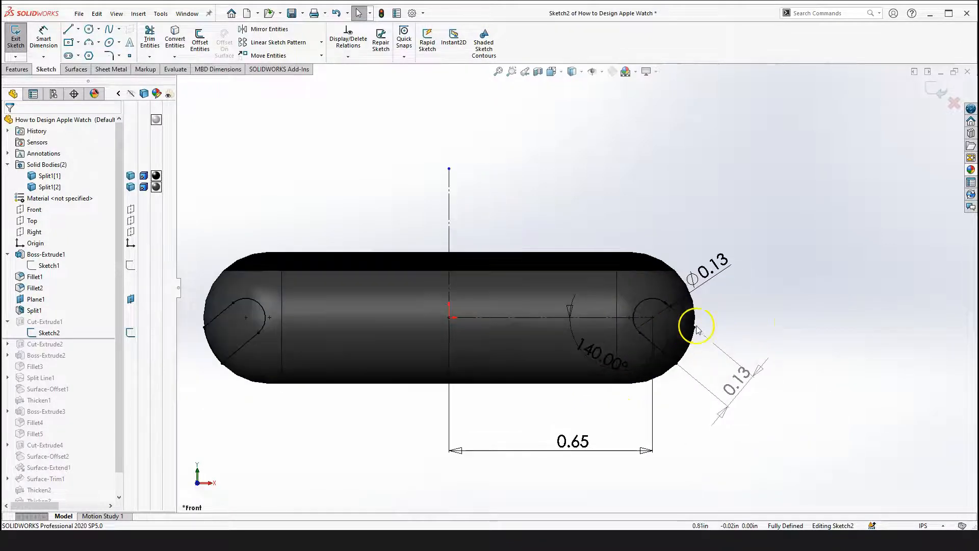
scroll(736, 300, "up", 1)
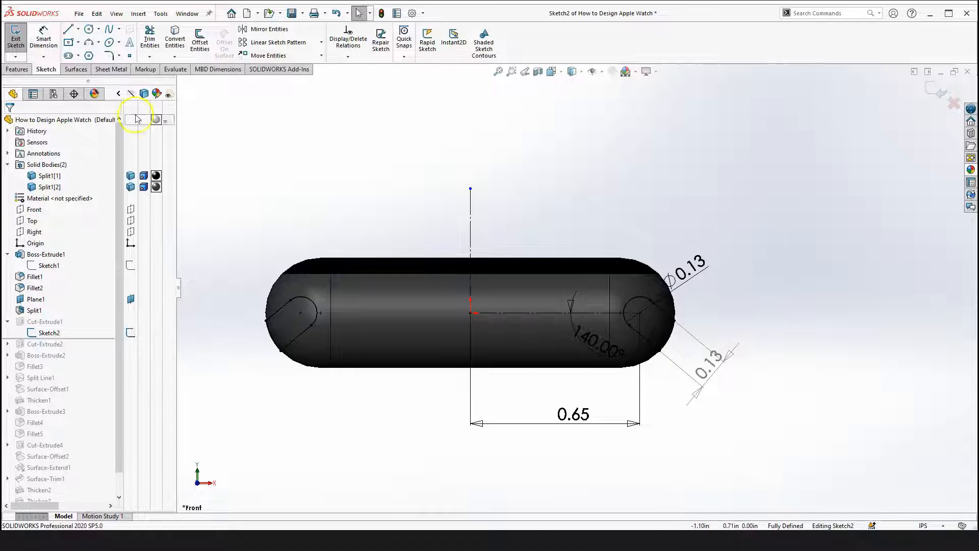
left_click(17, 69)
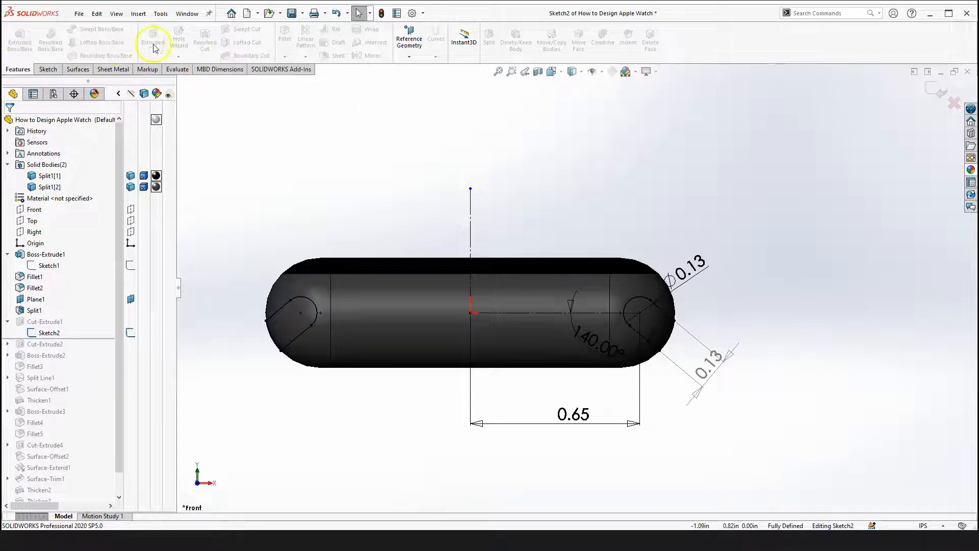
left_click(354, 166)
left_click(938, 91)
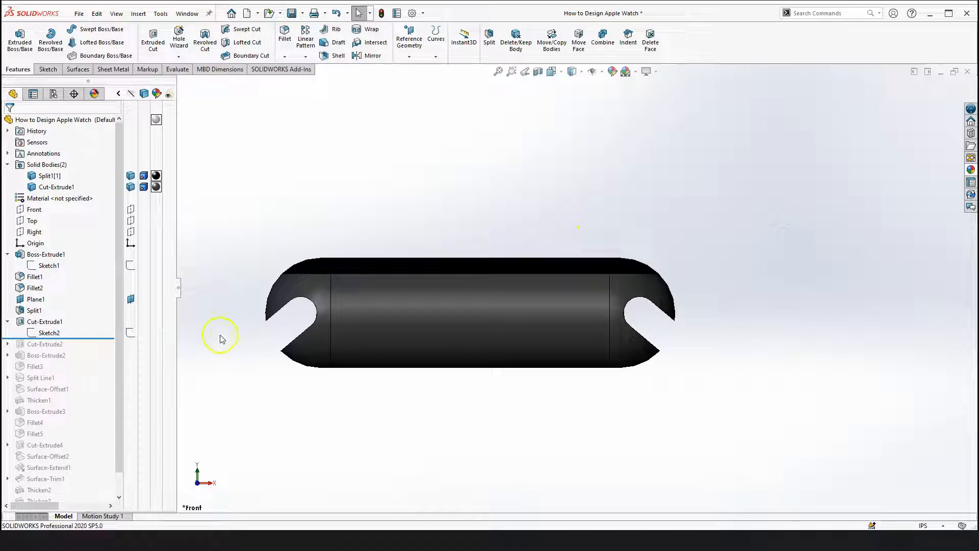
Edit Sketch2 of the cut and window-select the slot arcs and lines to inspect their relations
left_click(49, 333)
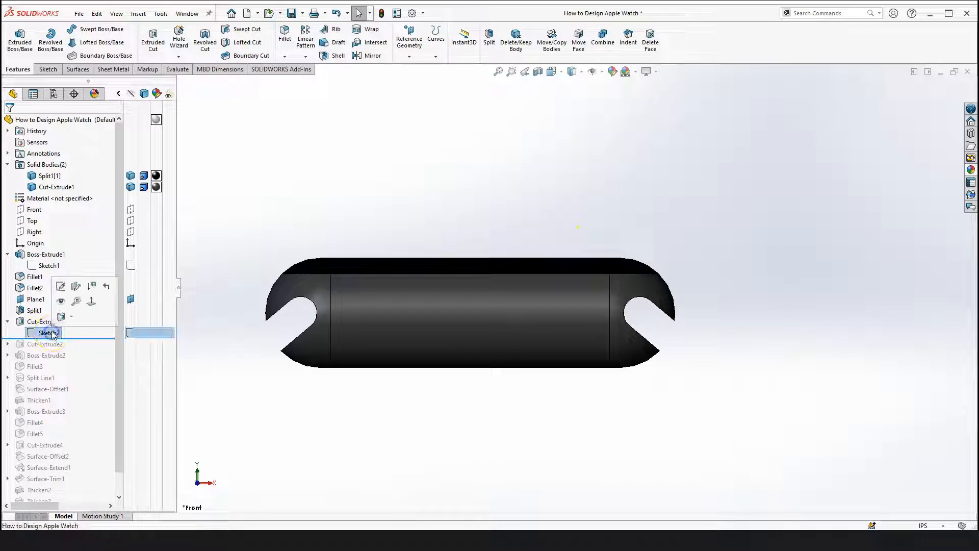
left_click(61, 287)
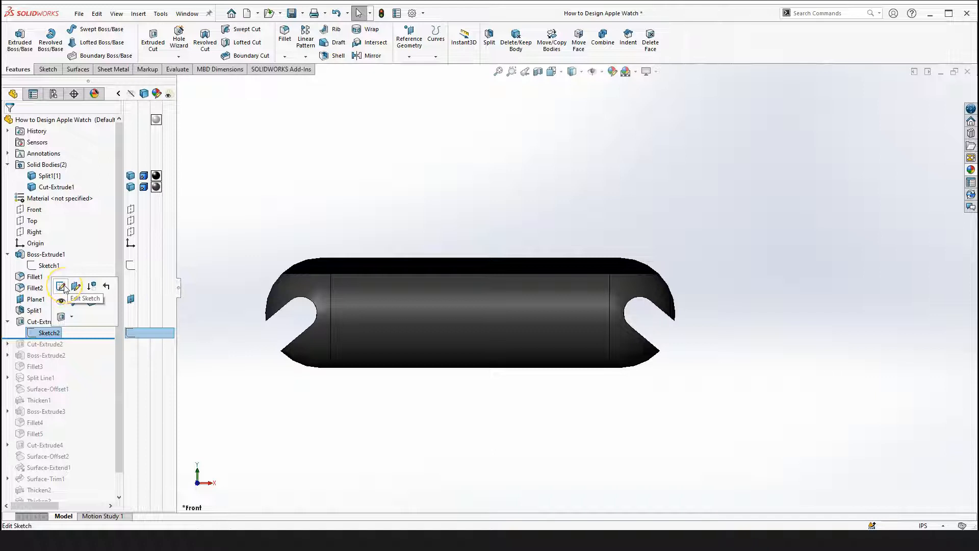
scroll(619, 318, "down", 3)
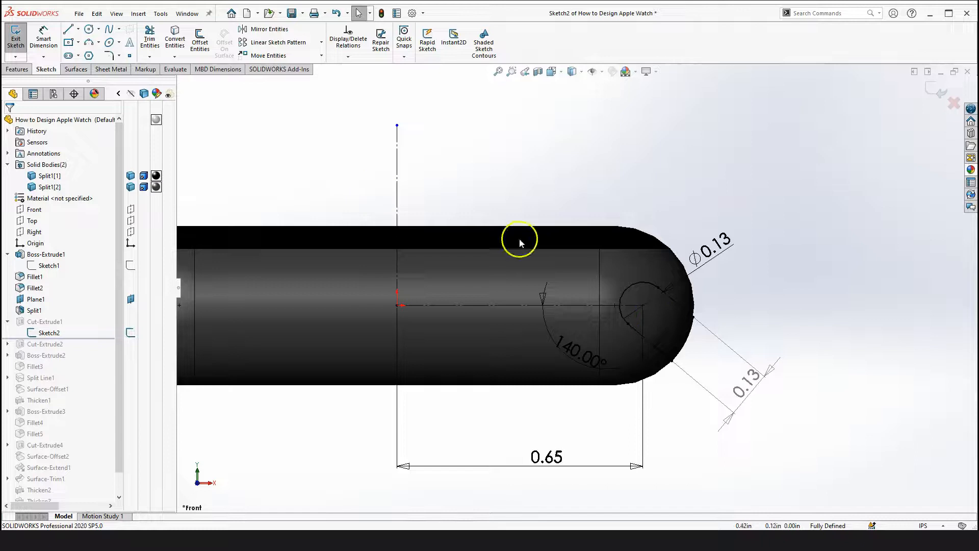
scroll(576, 288, "up", 3)
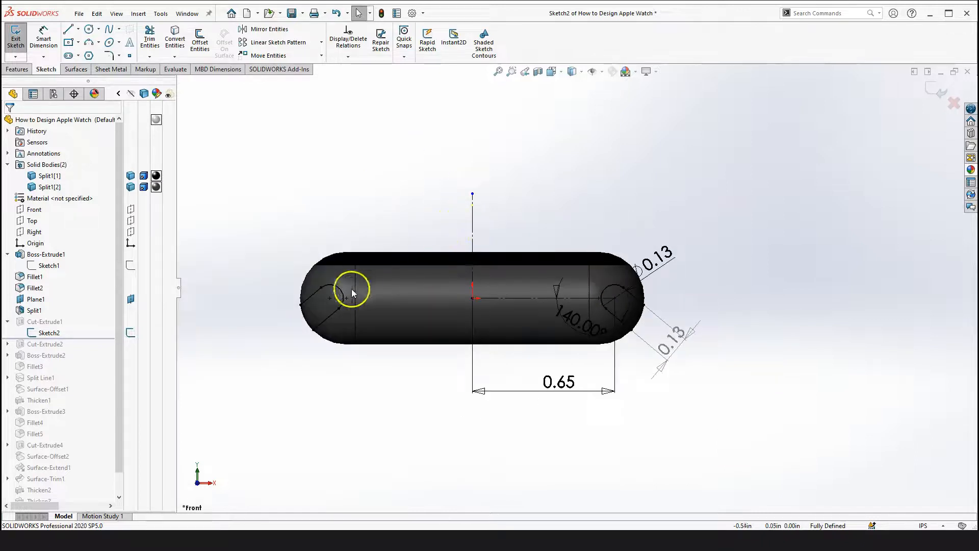
scroll(319, 328, "down", 2)
left_click_drag(275, 277, 406, 375)
scroll(749, 328, "down", 2)
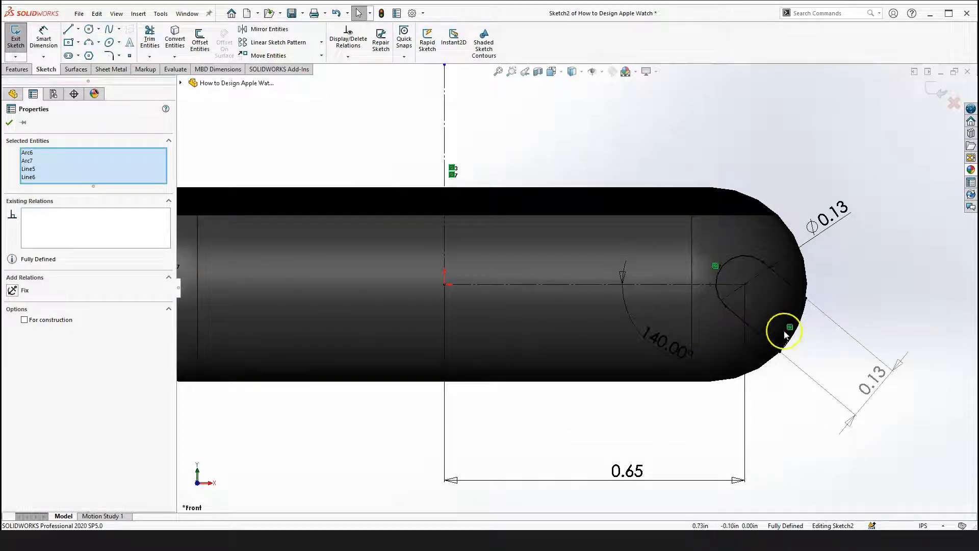
scroll(758, 300, "up", 2)
left_click(813, 284)
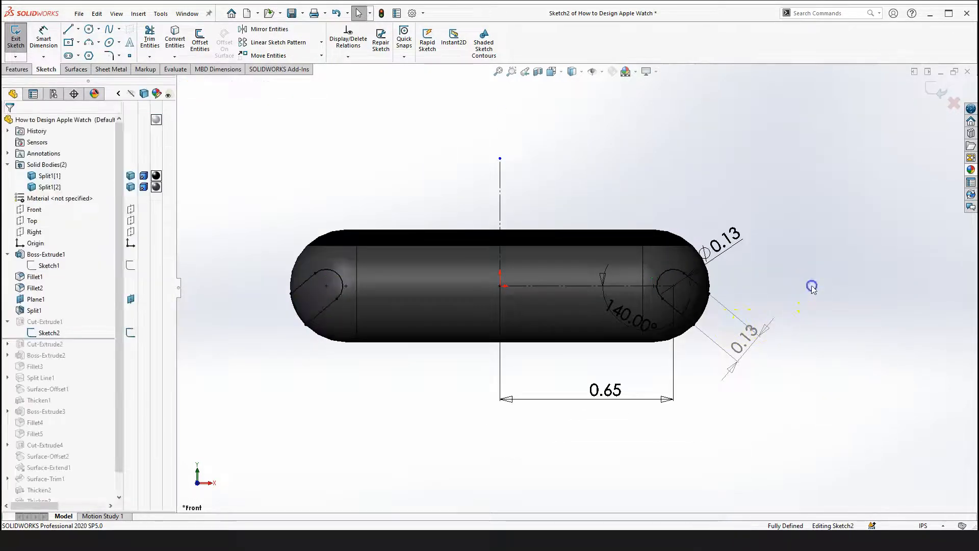
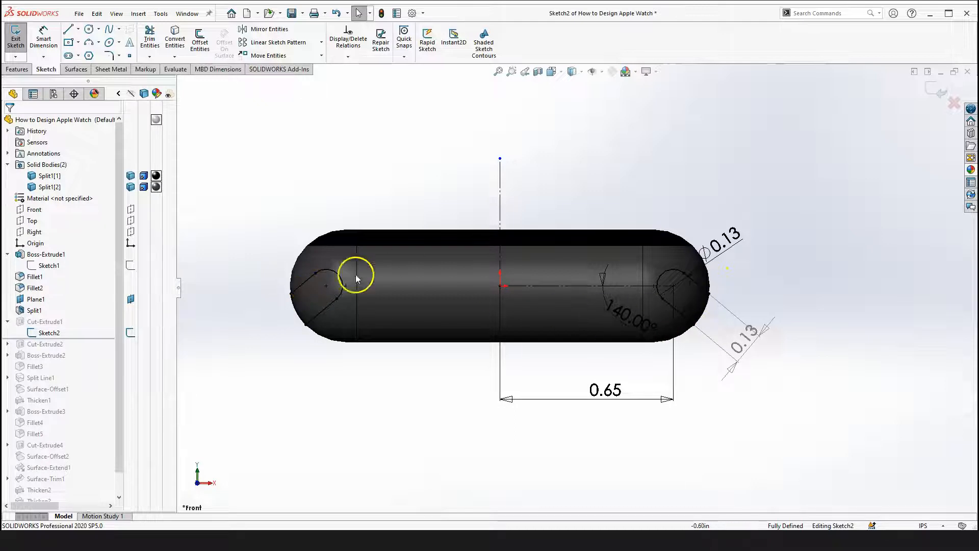
Exit Sketch2 so the slot cut rebuilds on the split body
scroll(613, 288, "down", 2)
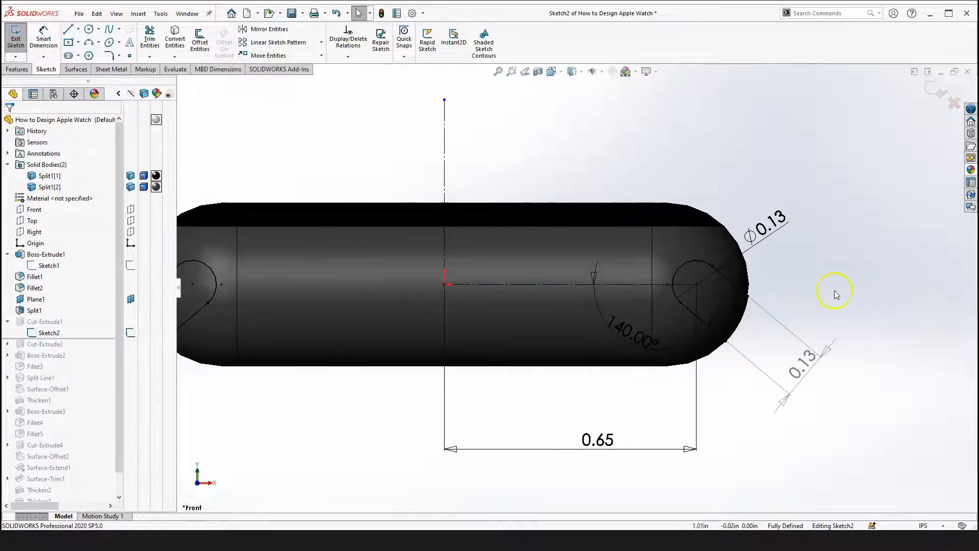
scroll(655, 299, "down", 3)
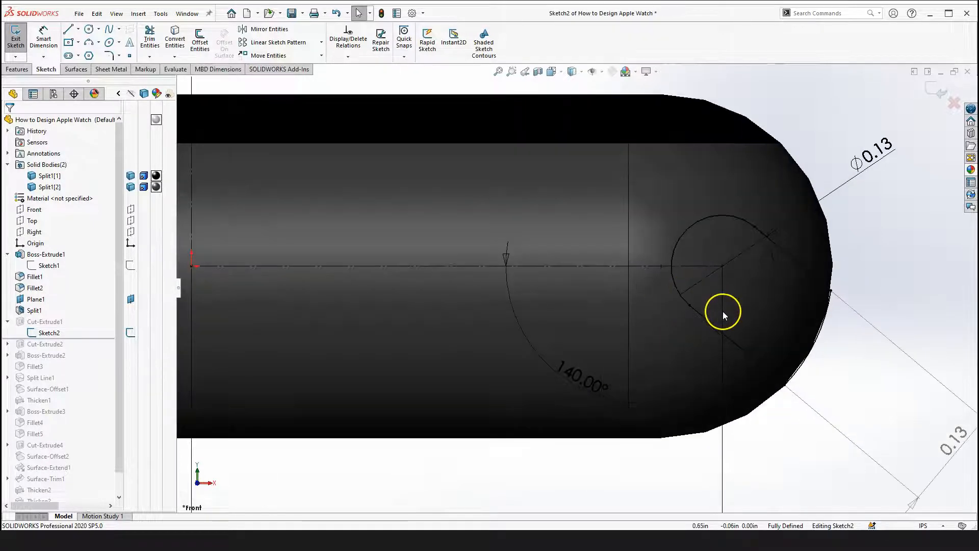
scroll(576, 301, "up", 5)
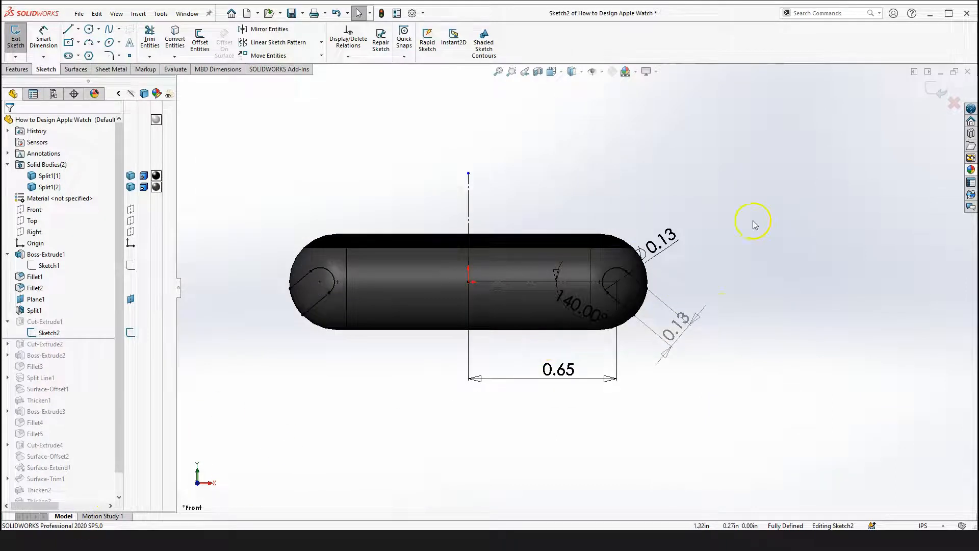
left_click(936, 97)
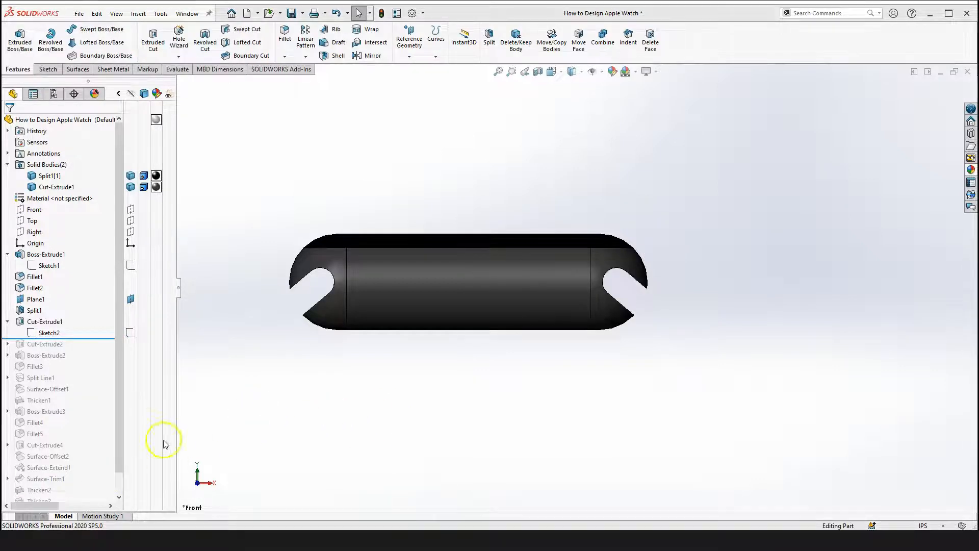
Open Cut-Extrude1's definition to review its Through All - Both direction and selected-body scope, then close it
scroll(86, 336, "down", 1)
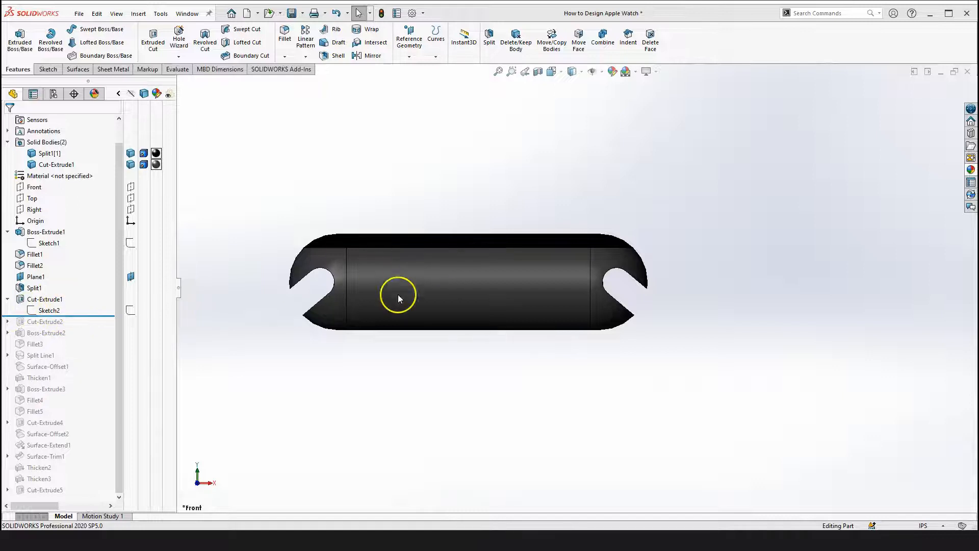
left_click(51, 299)
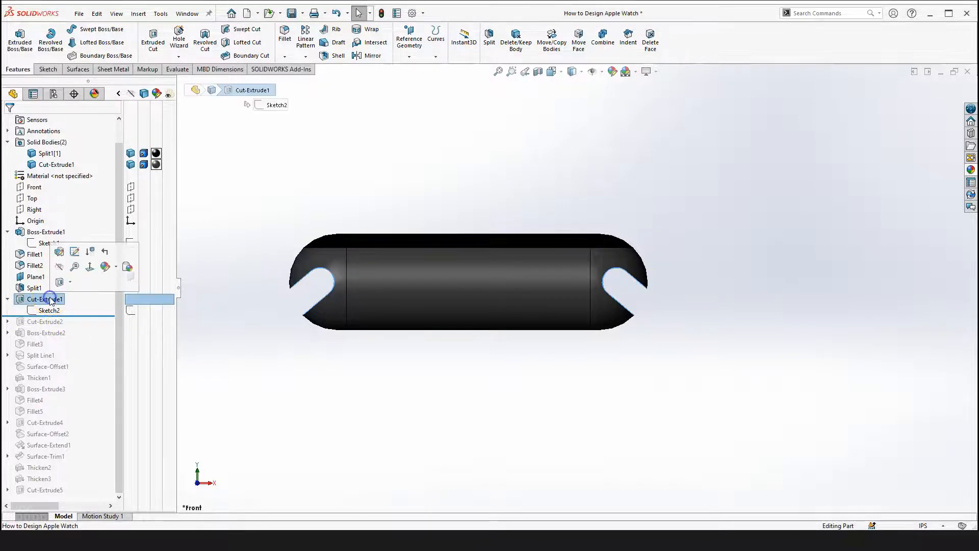
left_click(60, 250)
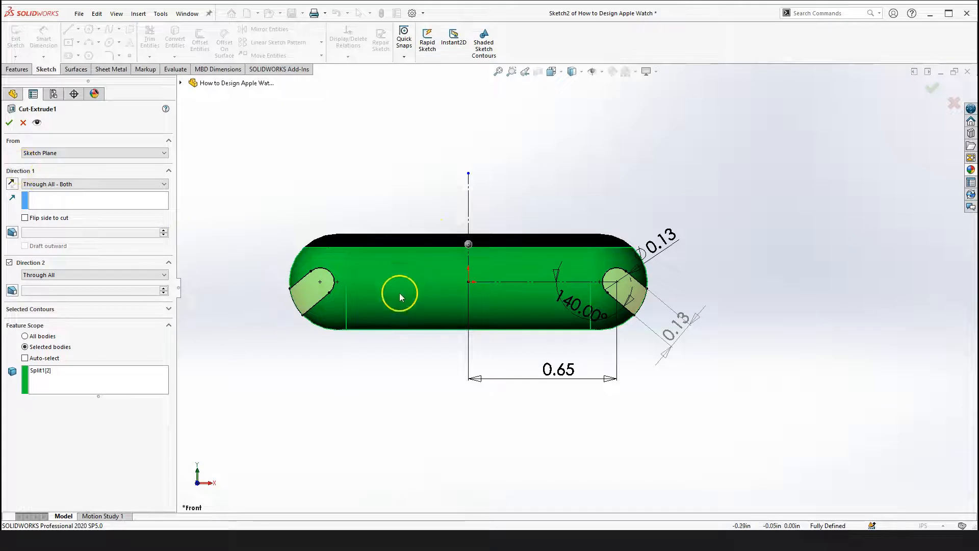
left_click(57, 190)
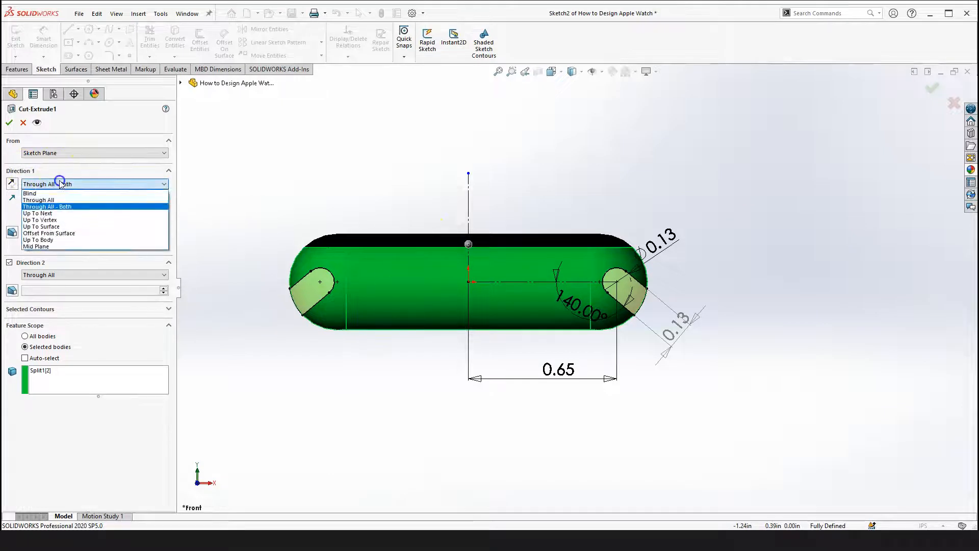
left_click(264, 204)
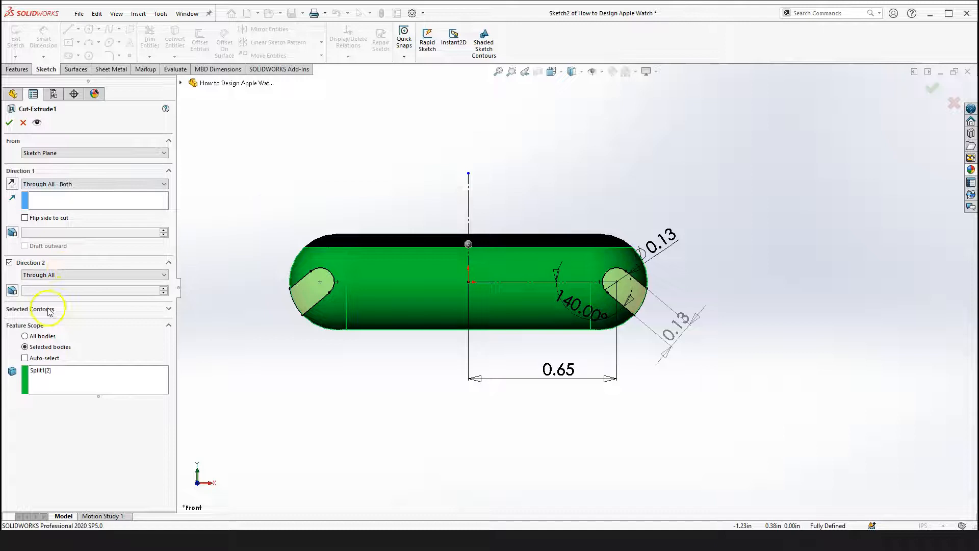
right_click_drag(312, 362, 318, 445)
left_click_drag(378, 343, 366, 411)
left_click(30, 359)
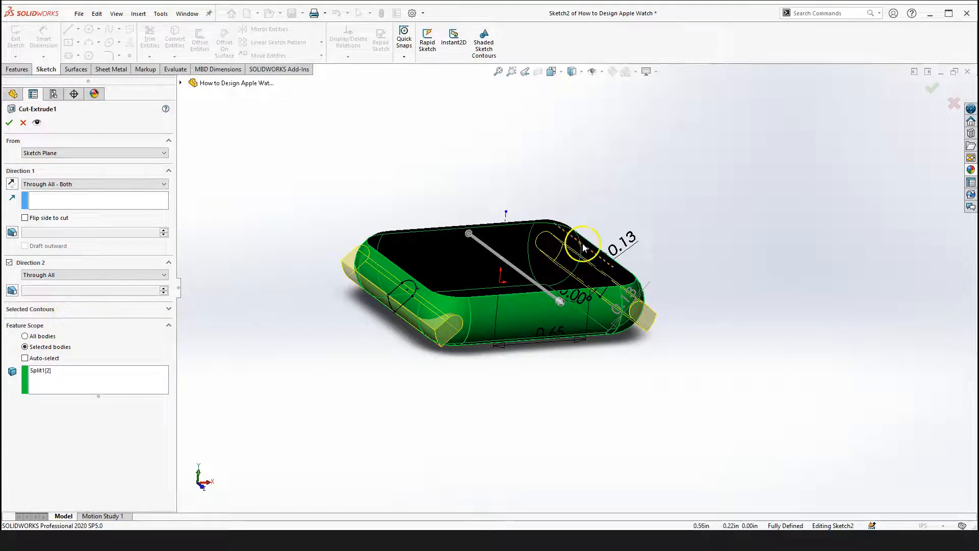
scroll(583, 245, "down", 1)
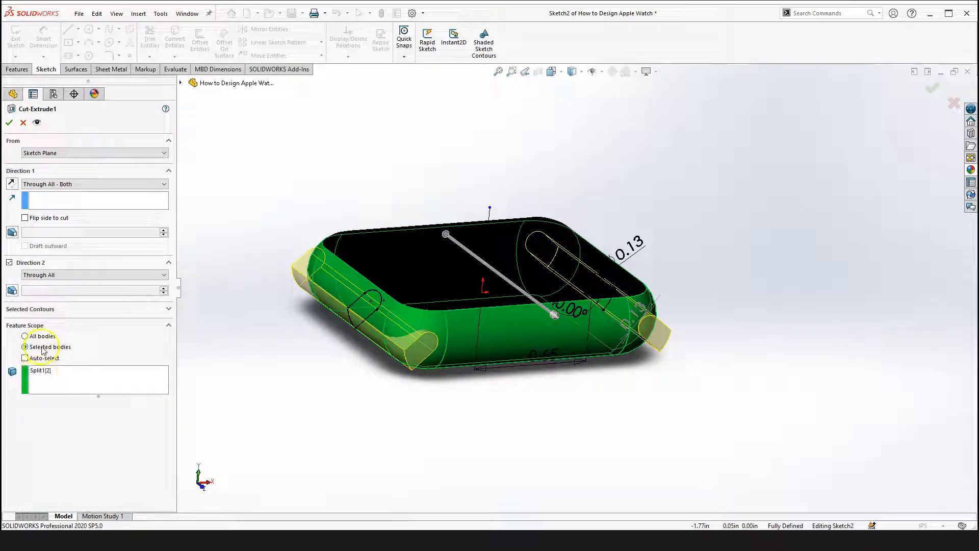
left_click(57, 378)
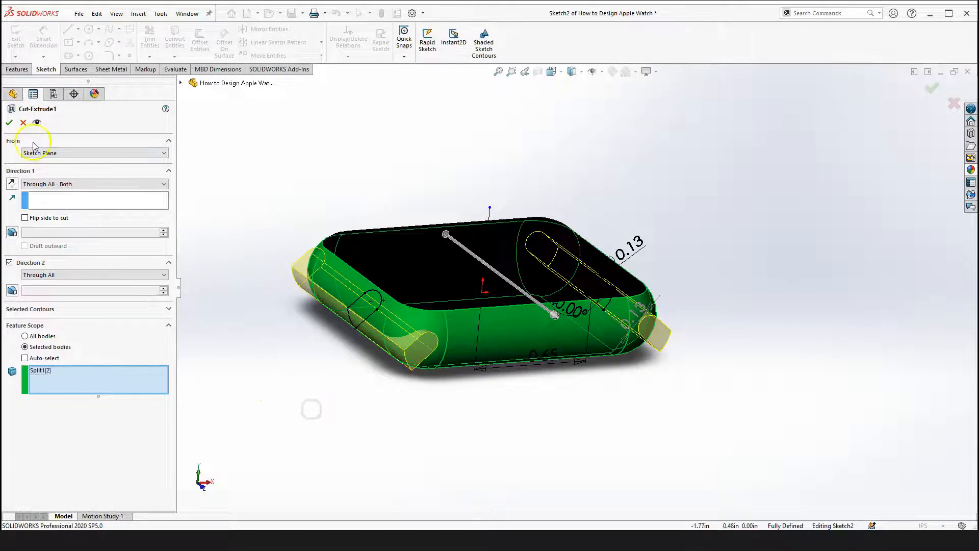
left_click(9, 123)
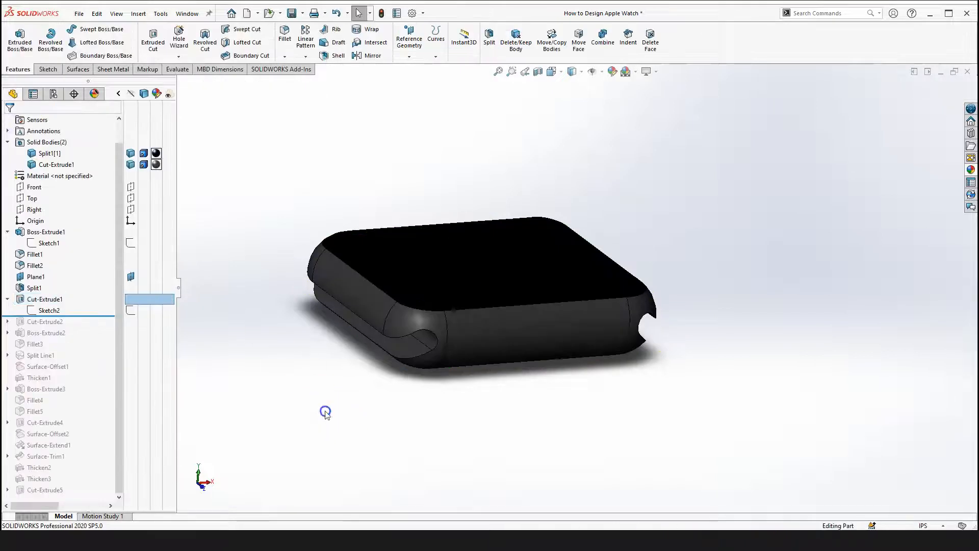
Roll the feature tree forward past Cut-Extrude2 and expand it to select Sketch3
left_click_drag(90, 322, 90, 328)
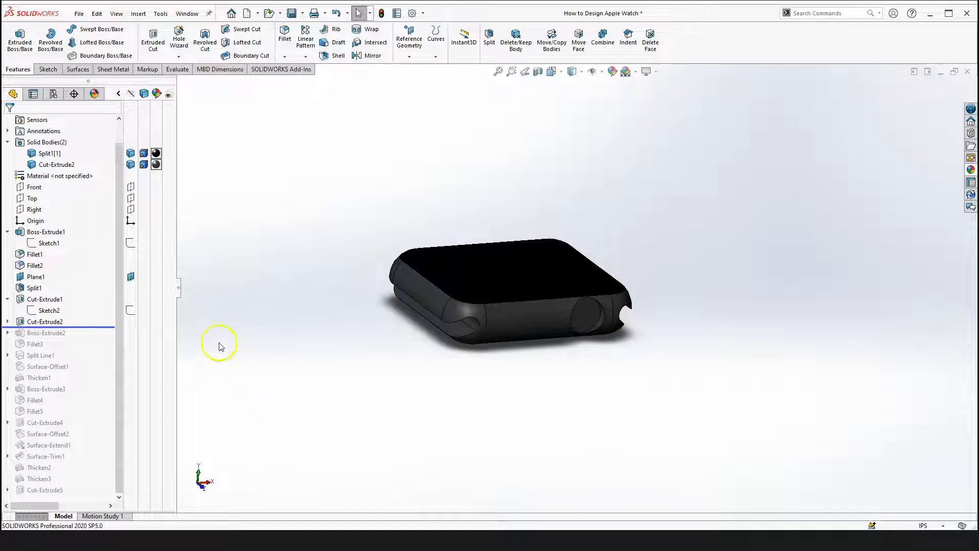
left_click(8, 322)
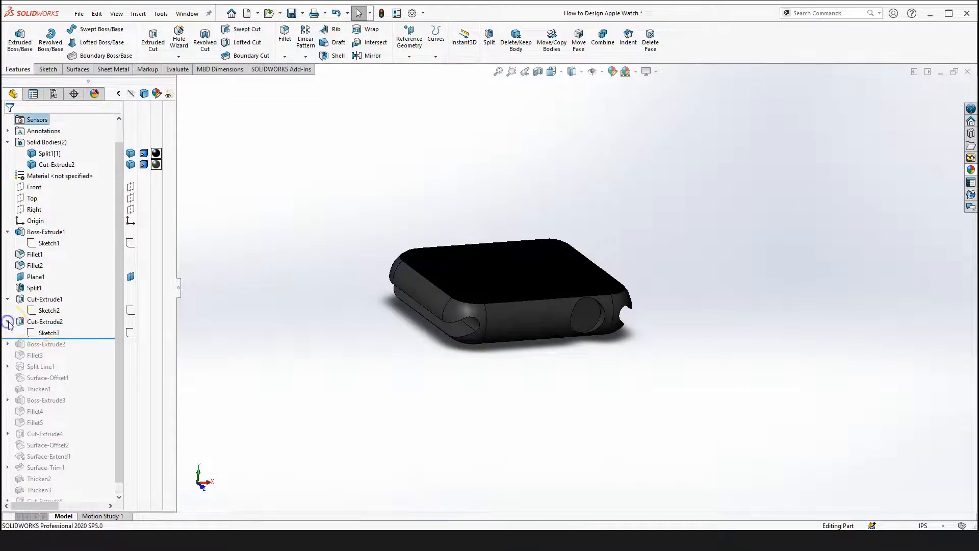
left_click(55, 334)
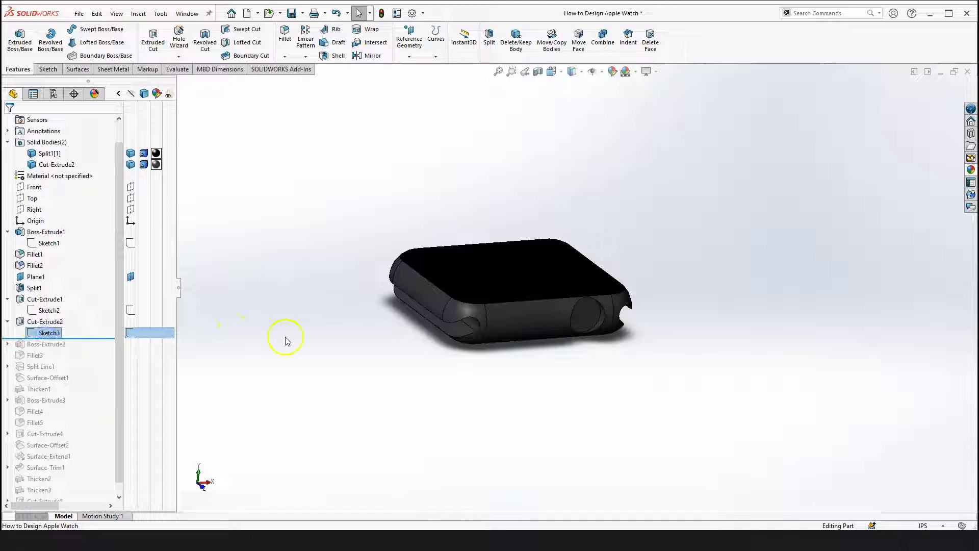
Open Sketch3 of Cut-Extrude2 for editing
left_click(34, 187)
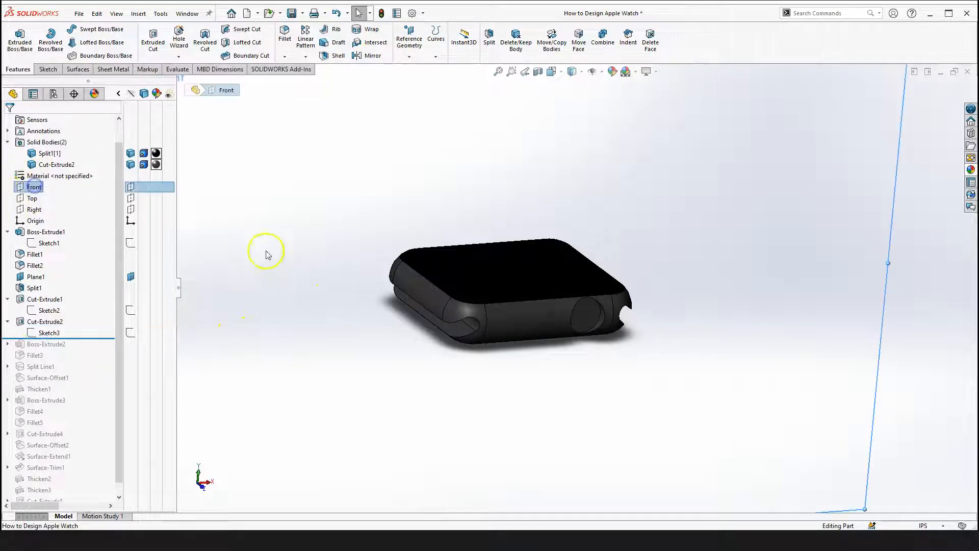
scroll(529, 334, "up", 3)
left_click(250, 363)
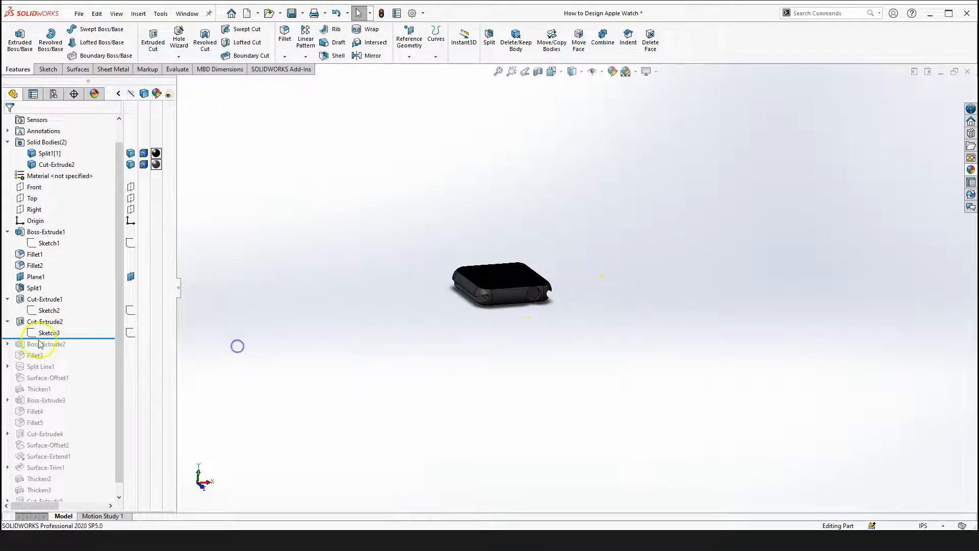
left_click(49, 332)
left_click(56, 285)
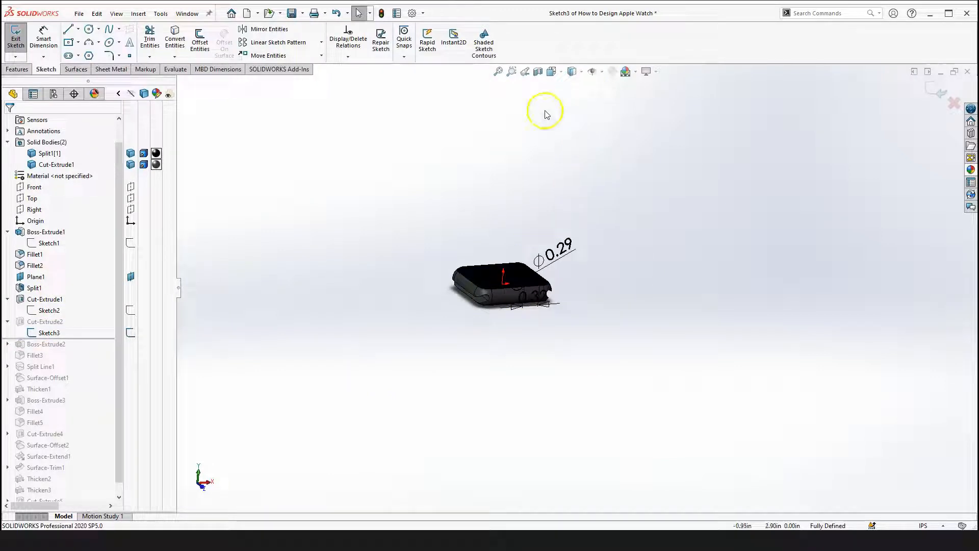
Display the reference planes to check which plane Sketch3 lies on, and hide Plane1
left_click(33, 187)
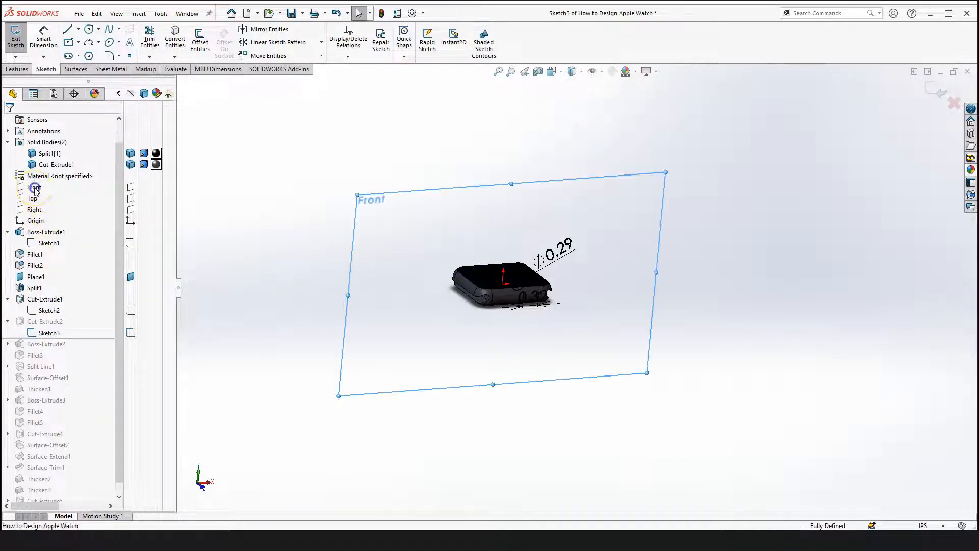
left_click(59, 174)
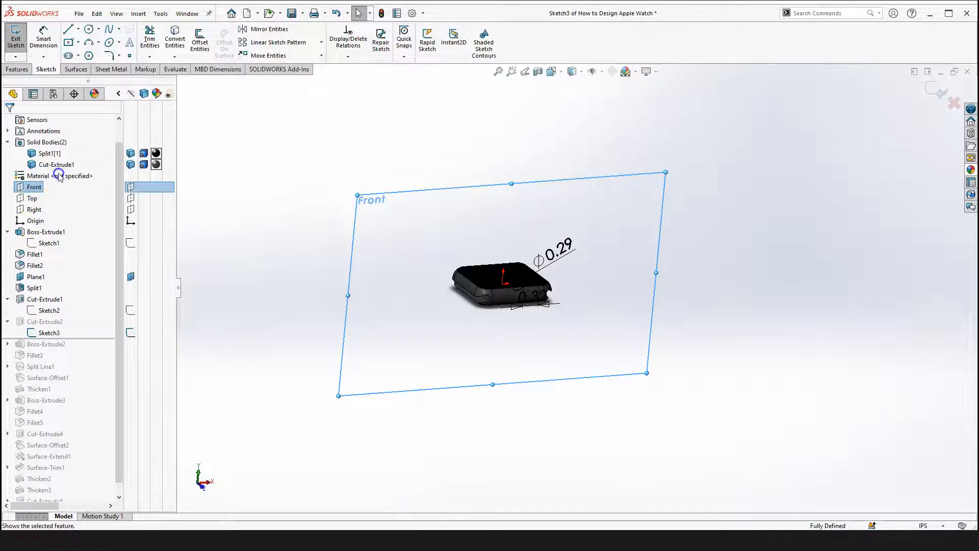
left_click(600, 74)
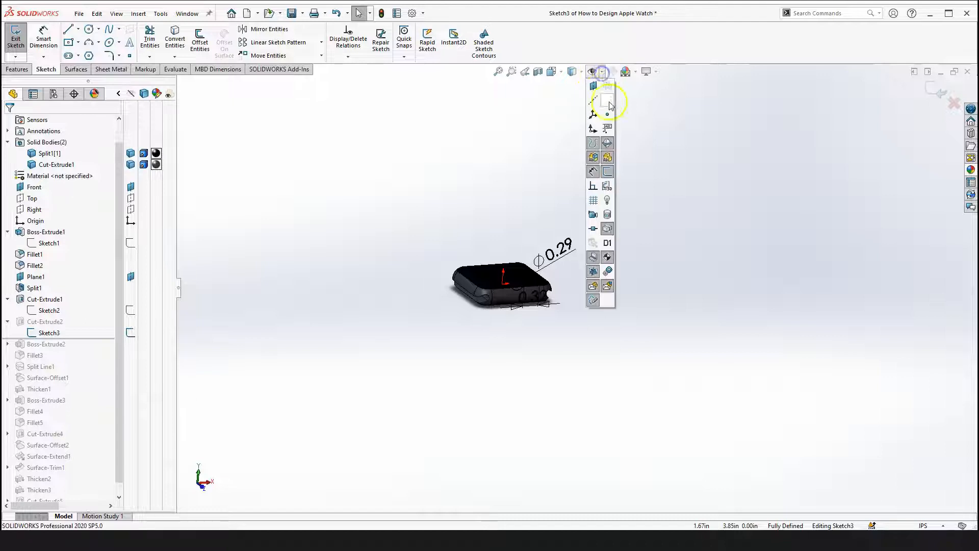
left_click(594, 86)
left_click(404, 114)
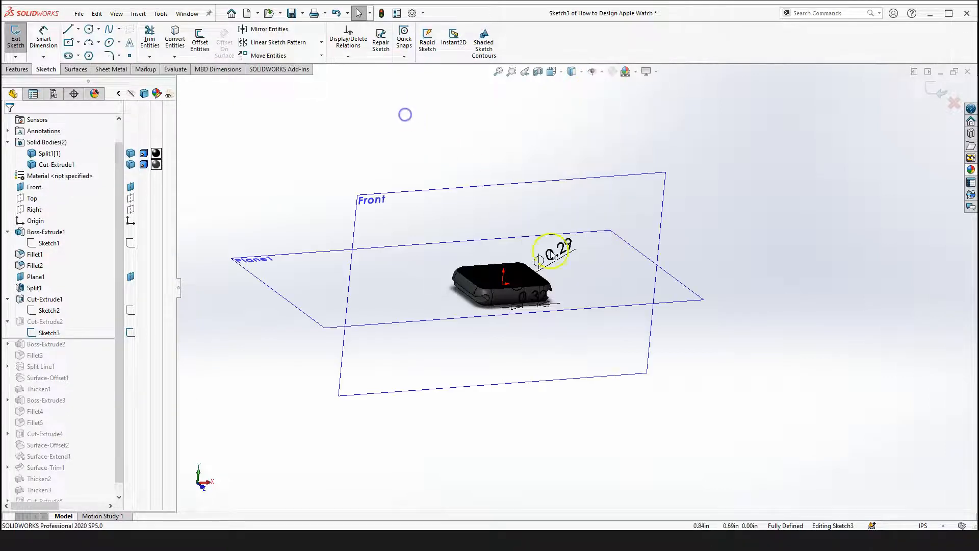
scroll(751, 225, "up", 3)
scroll(564, 301, "down", 5)
left_click(702, 288)
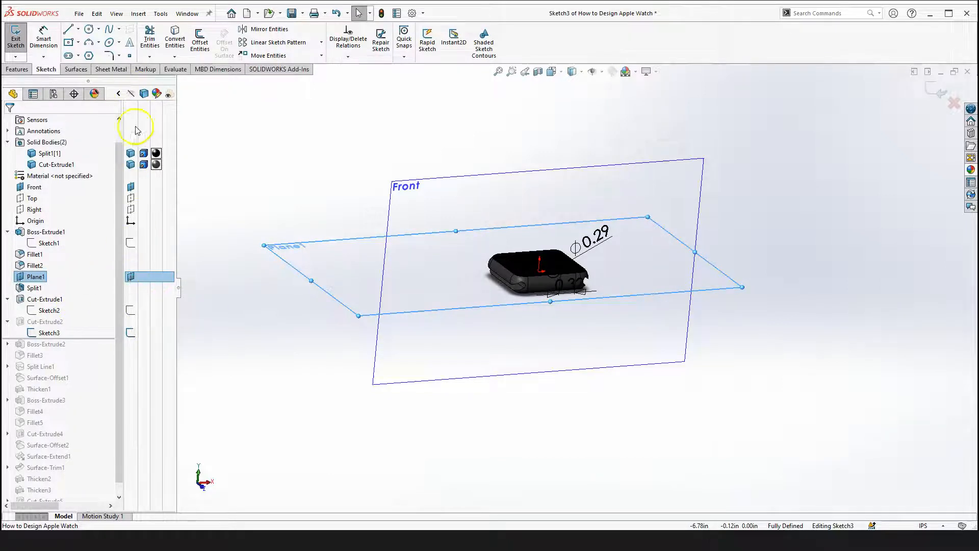
left_click(131, 277)
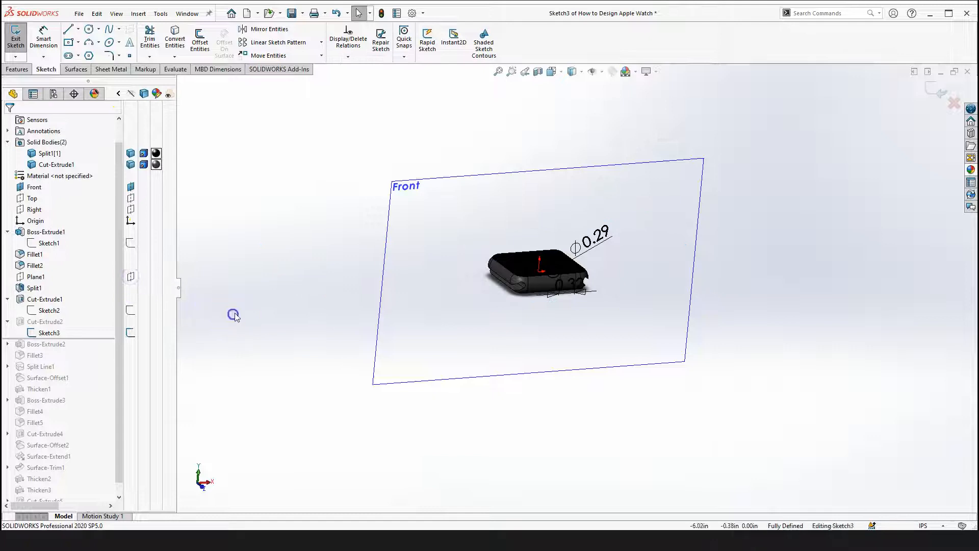
Orbit and zoom around the model to examine Sketch3's circle on the Front plane
scroll(690, 293, "up", 3)
right_click_drag(709, 248, 602, 240)
scroll(601, 241, "down", 5)
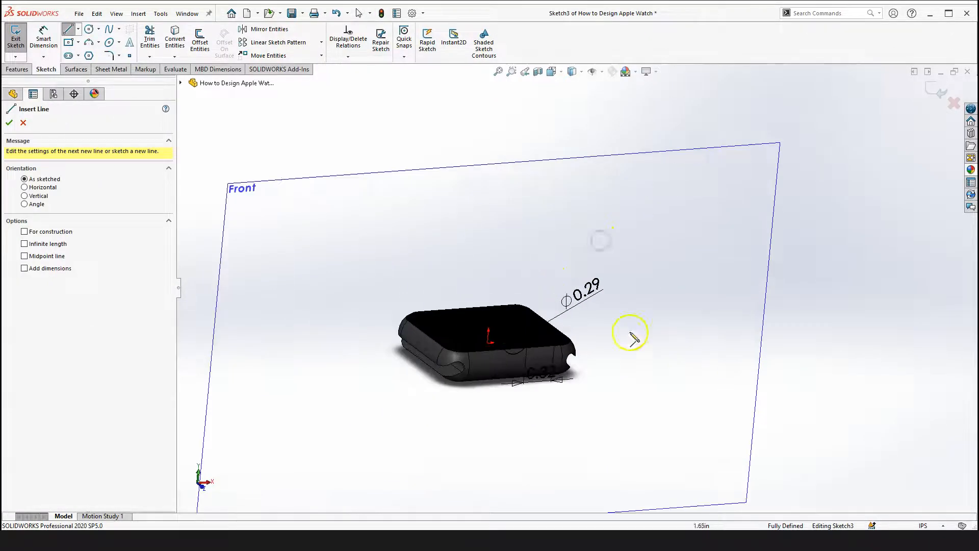
key("Escape")
right_click_drag(866, 278, 925, 328)
scroll(579, 357, "down", 3)
middle_click_drag(579, 357, 487, 252)
scroll(531, 375, "up", 3)
scroll(550, 334, "down", 3)
middle_click_drag(551, 335, 468, 318)
scroll(440, 286, "up", 5)
middle_click_drag(487, 278, 511, 251)
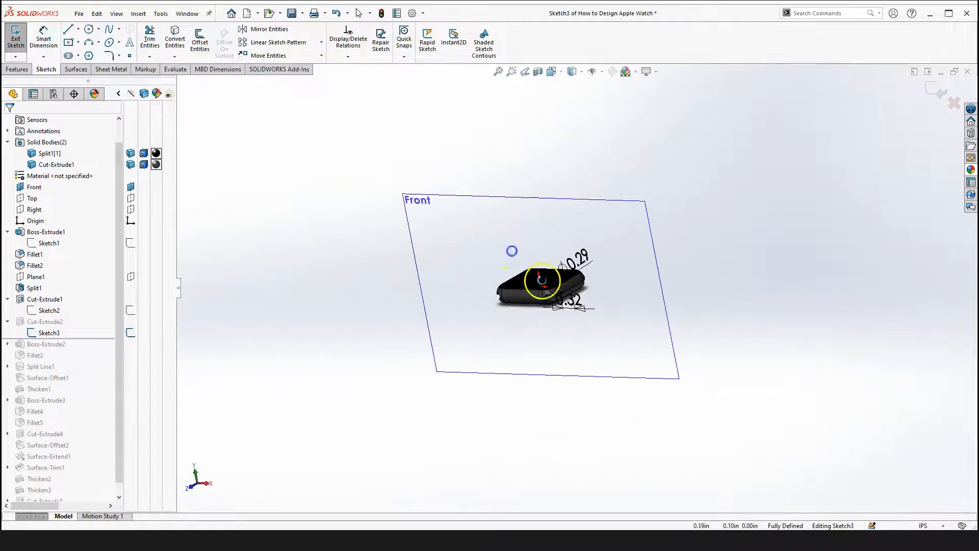
scroll(542, 281, "down", 3)
middle_click_drag(551, 282, 578, 290)
scroll(577, 289, "down", 3)
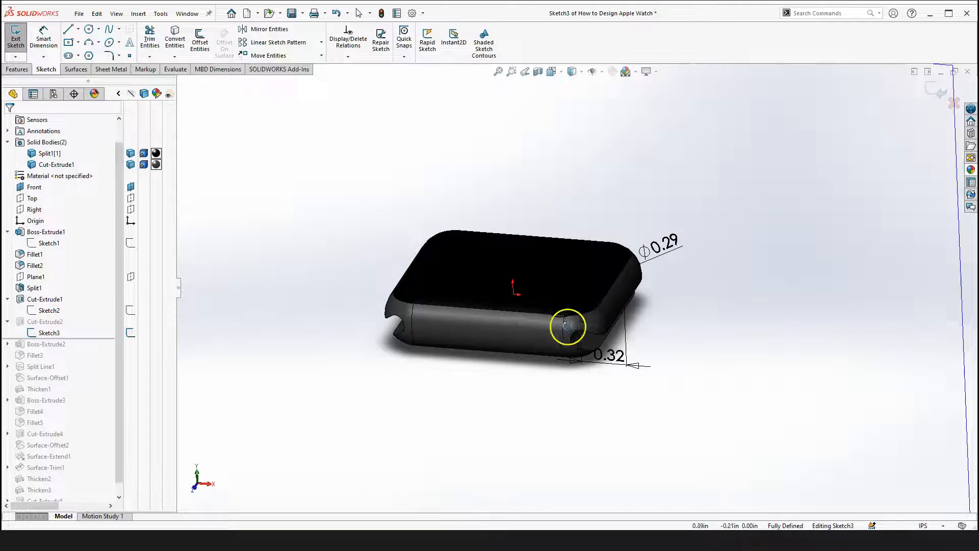
scroll(526, 341, "up", 4)
middle_click_drag(408, 355, 479, 335)
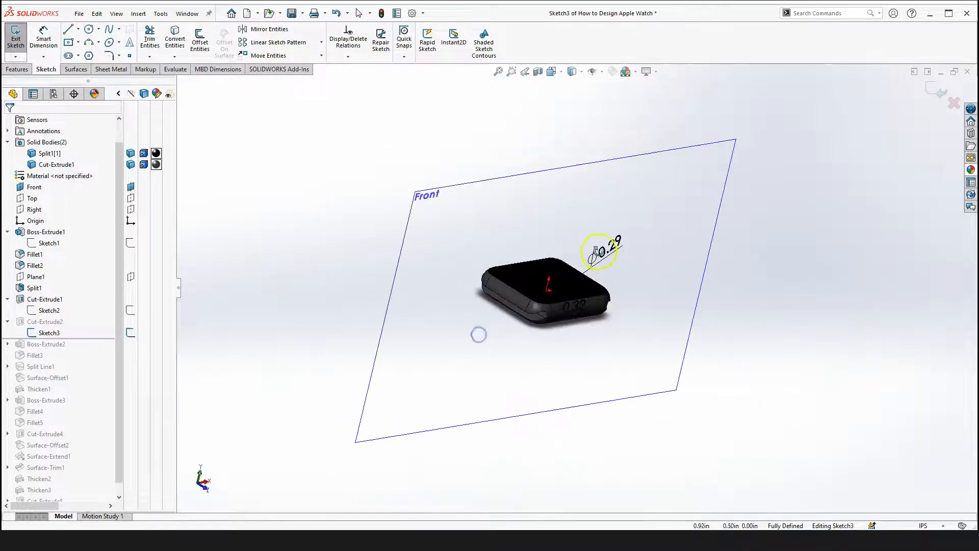
scroll(548, 248, "down", 4)
scroll(616, 280, "down", 3)
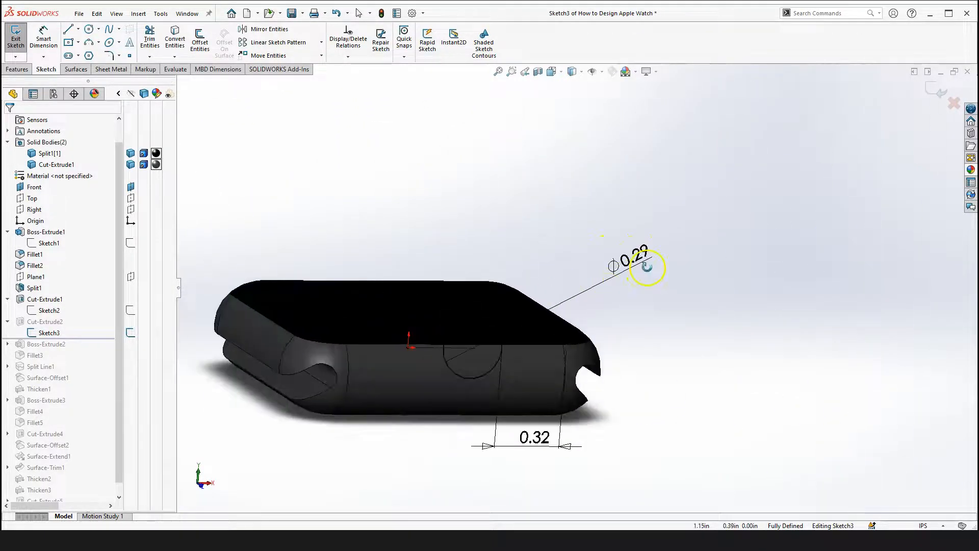
mouse_move(527, 404)
middle_mouse_down()
mouse_move(502, 372)
mouse_move(551, 335)
middle_mouse_up()
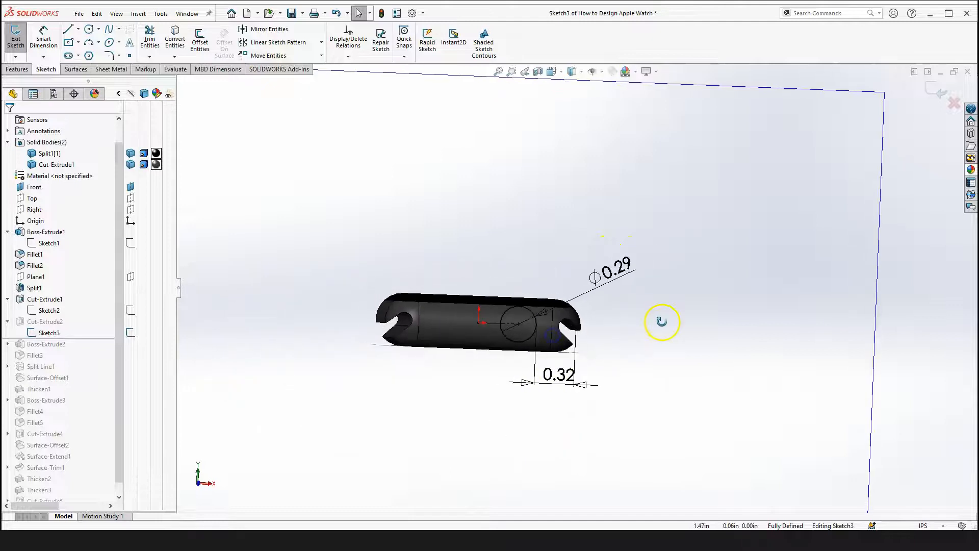
Switch to the Front view and select the 0.32 dimension locating Sketch3's circle
key("space")
left_click(777, 391)
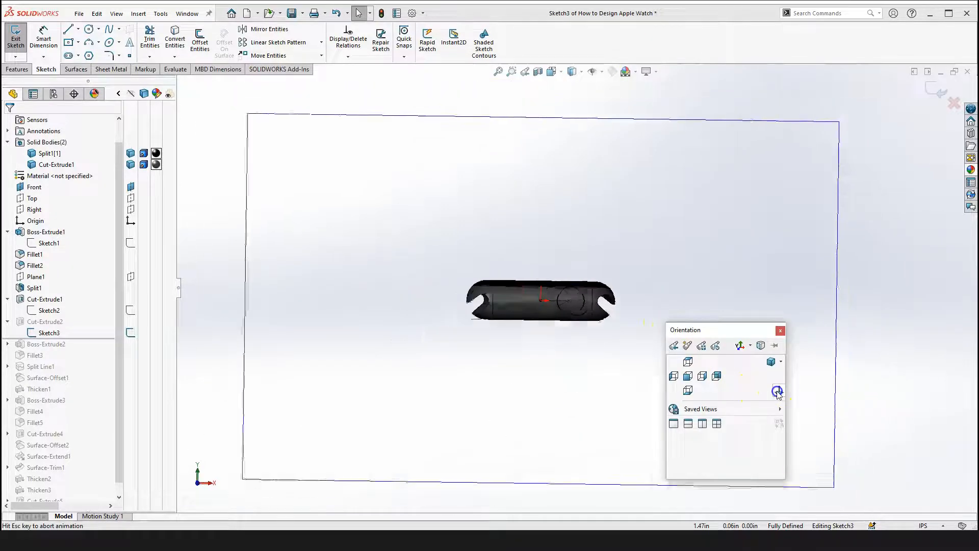
scroll(637, 265, "down", 5)
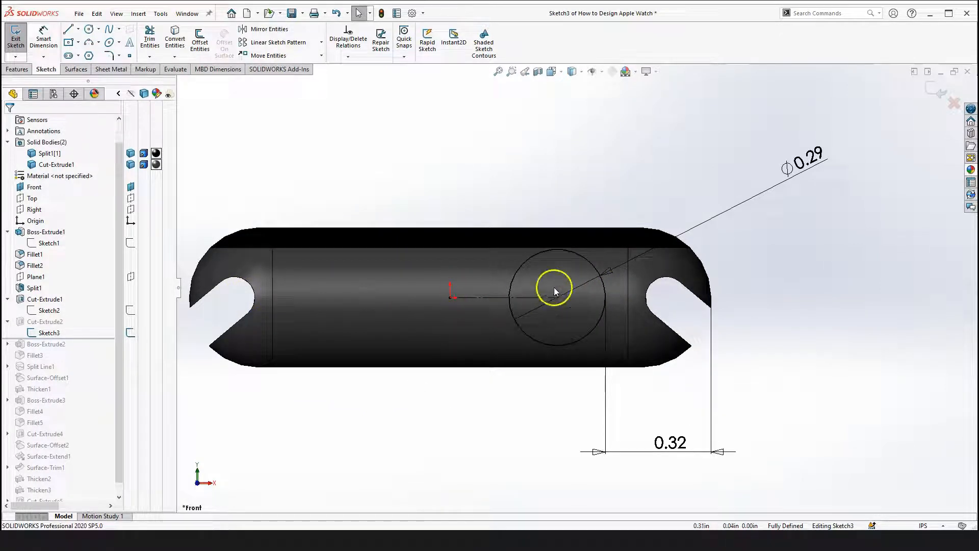
scroll(554, 288, "down", 2)
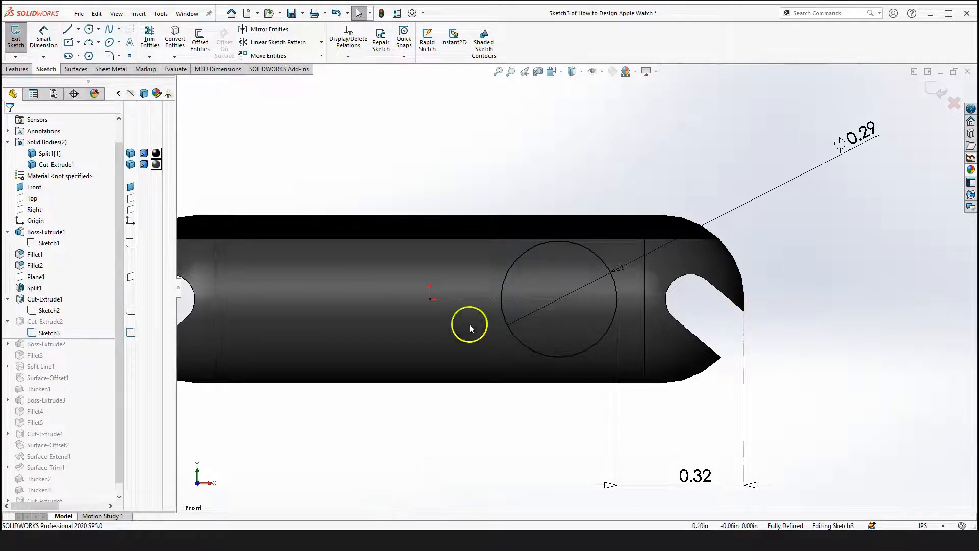
scroll(700, 451, "up", 1)
left_click_drag(570, 403, 772, 491)
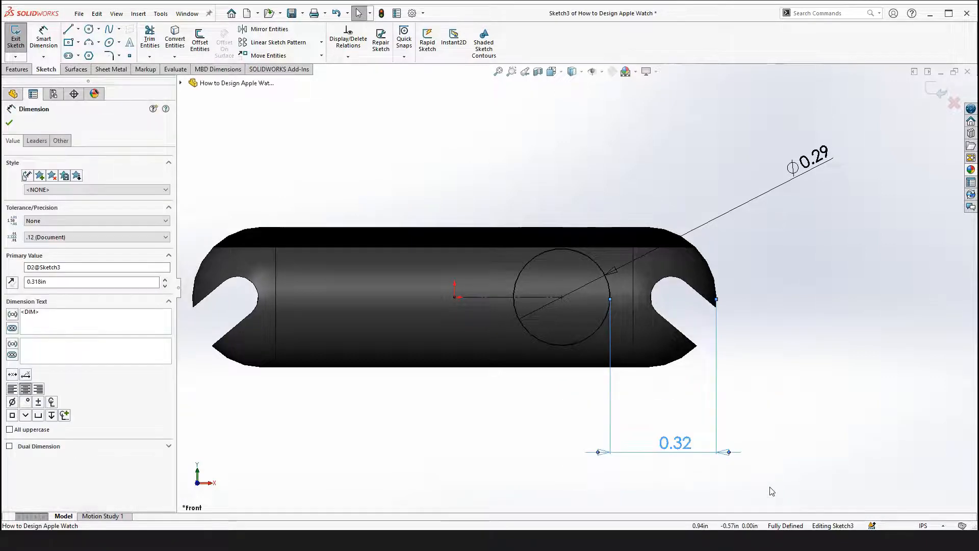
Delete the circle's 0.32 location dimension and dimension the circle centre from the origin instead, accepting 0.322 in
key("Delete")
scroll(506, 283, "down", 2)
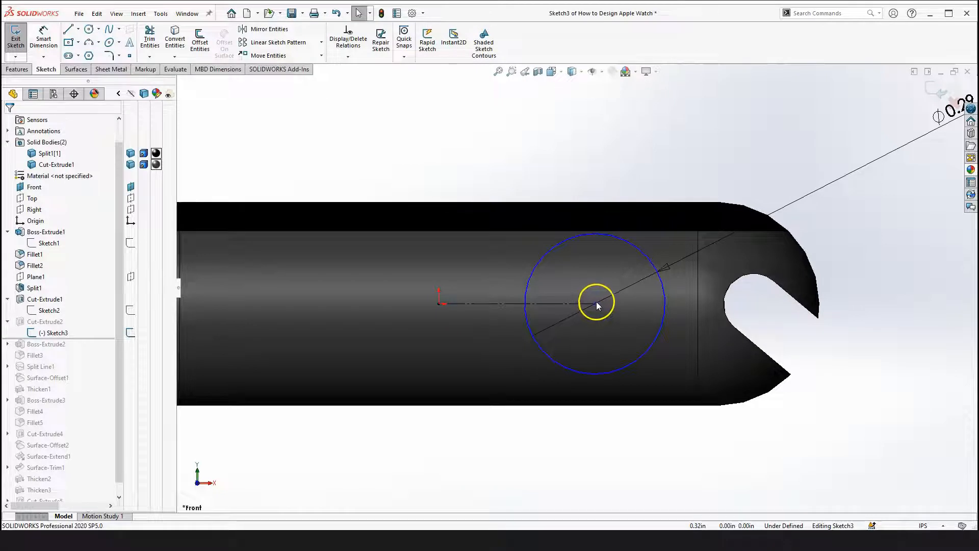
scroll(597, 303, "up", 2)
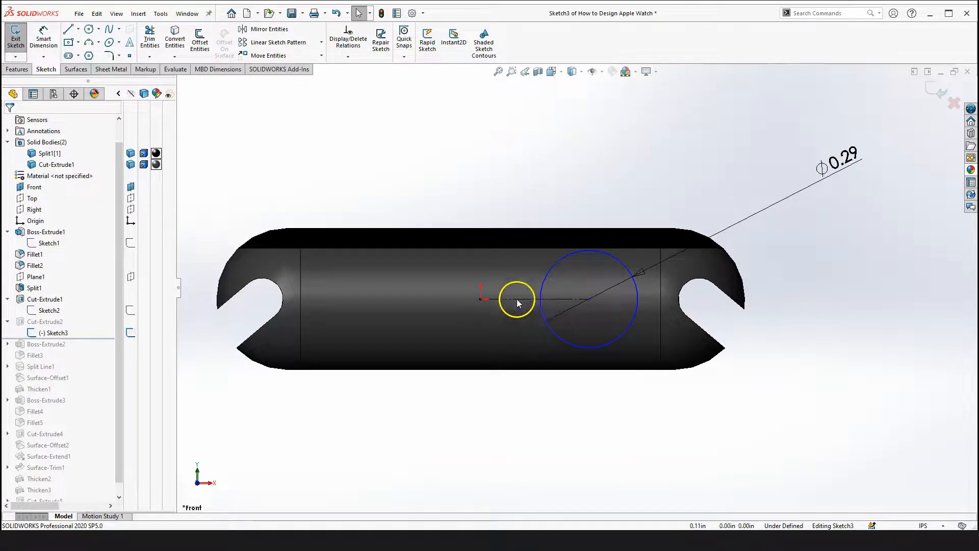
left_click(516, 299)
left_click(558, 440)
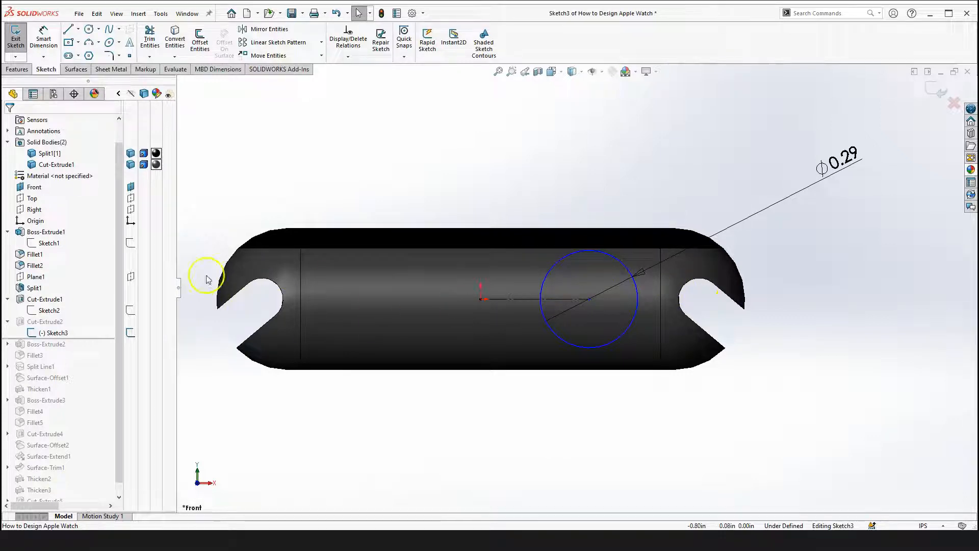
right_click_drag(530, 428, 526, 417)
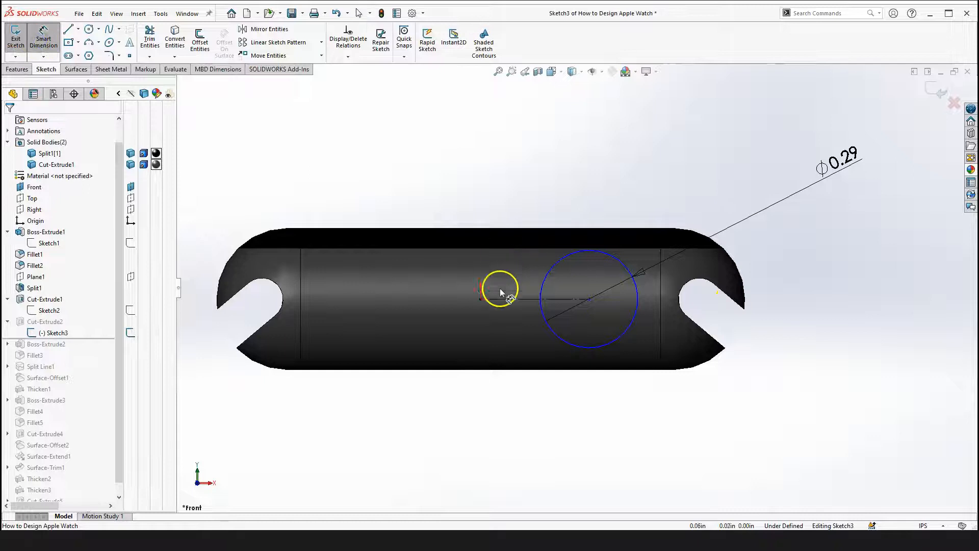
left_click(506, 299)
left_click(541, 438)
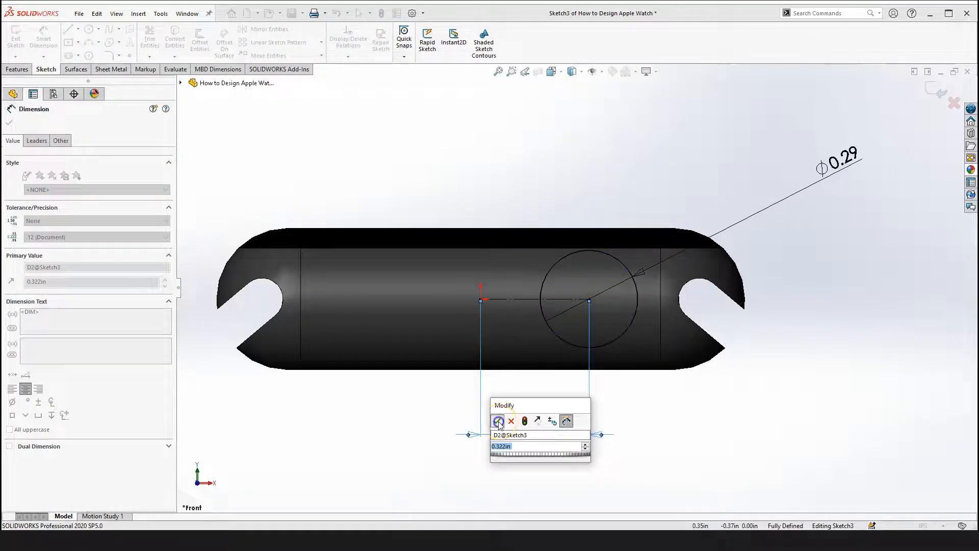
left_click(499, 421)
key("Escape")
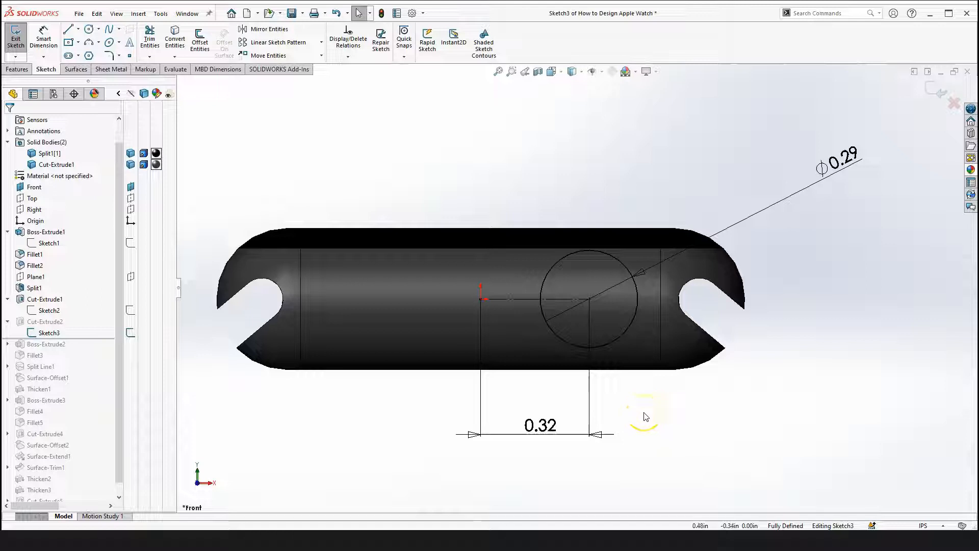
left_click(663, 437)
right_click_drag(662, 433, 665, 426)
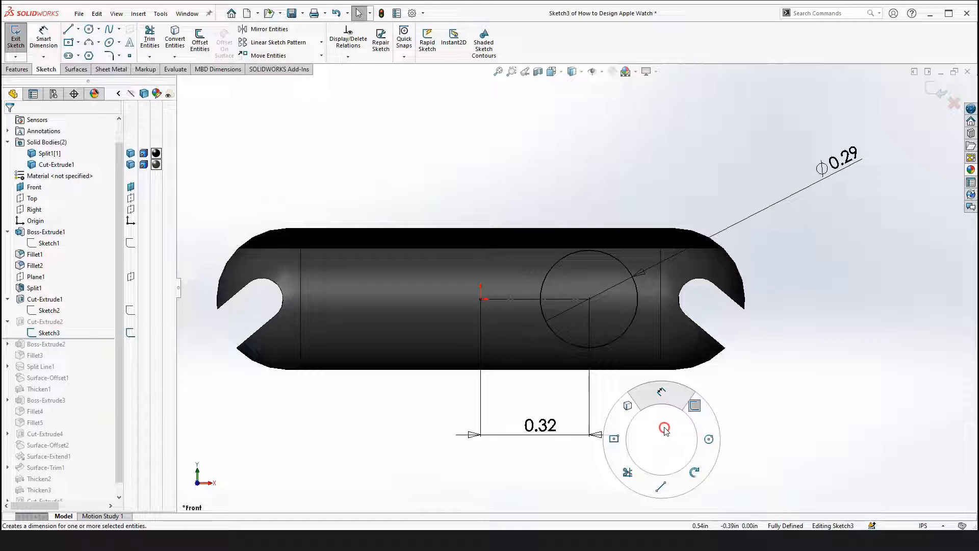
right_click_drag(663, 428, 650, 444)
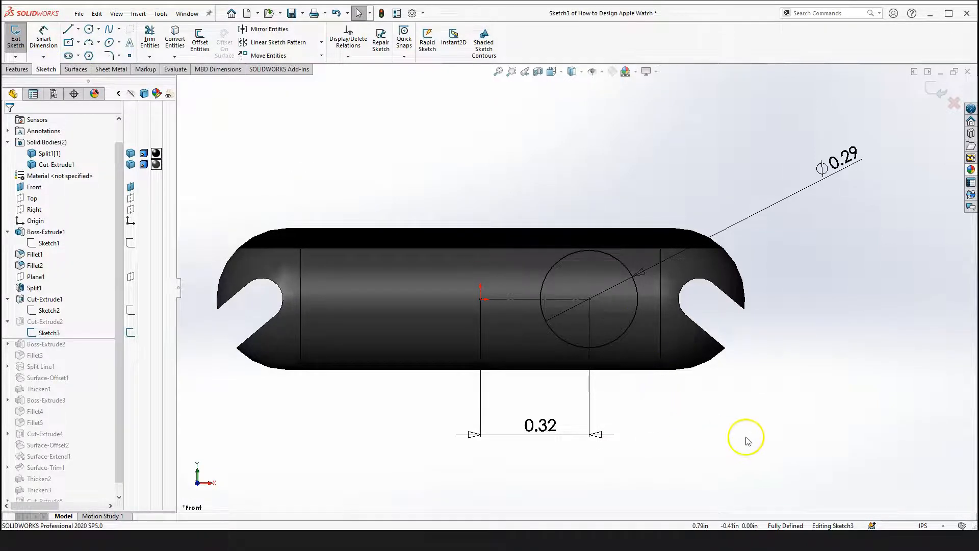
right_click_drag(748, 445, 750, 434)
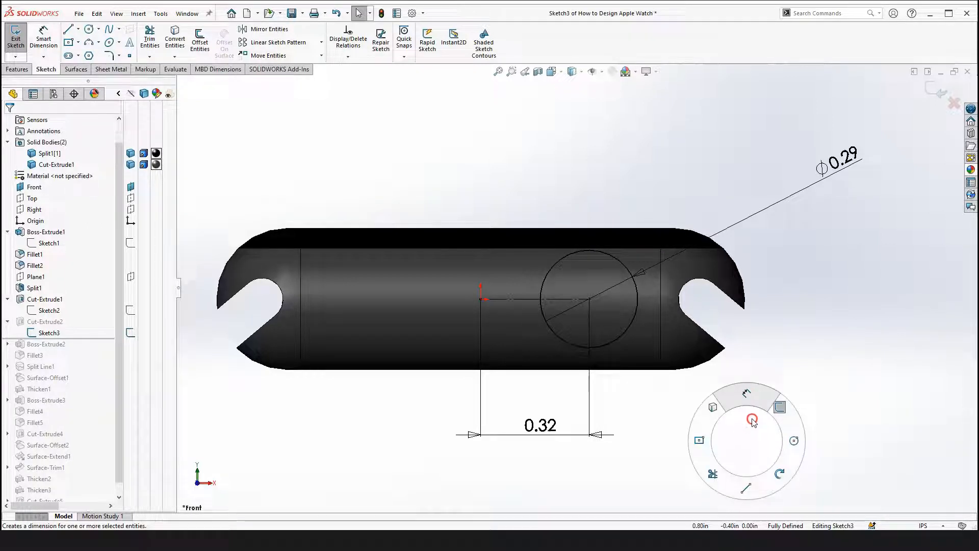
right_click_drag(753, 418, 753, 419)
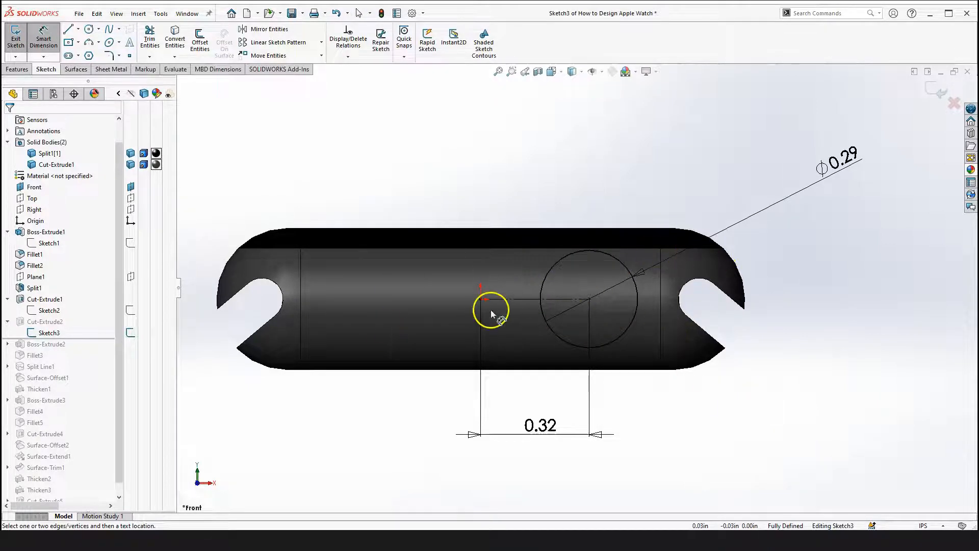
Exit Sketch3 to rebuild Cut-Extrude2
scroll(563, 292, "up", 2)
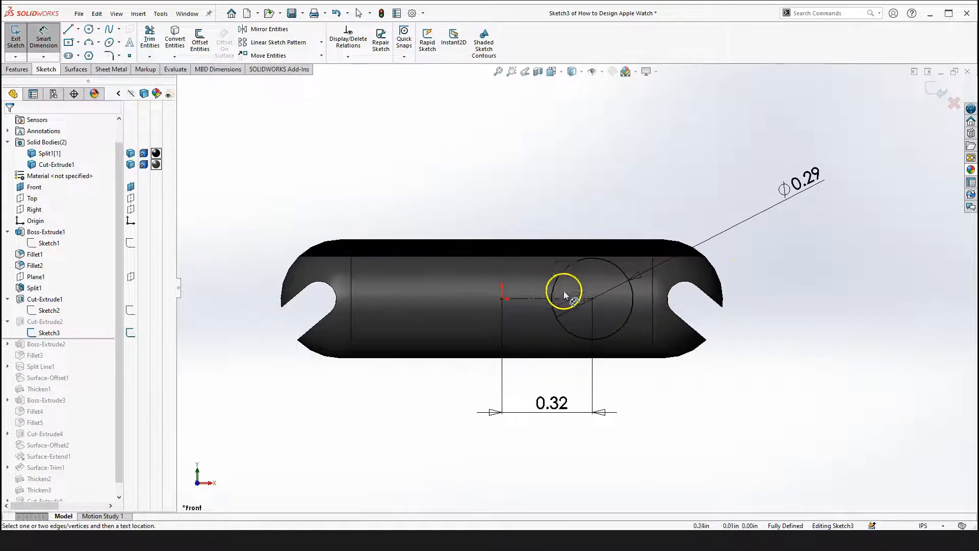
key("Escape")
left_click(651, 395)
right_click_drag(653, 371, 709, 415)
left_click_drag(708, 415, 466, 321)
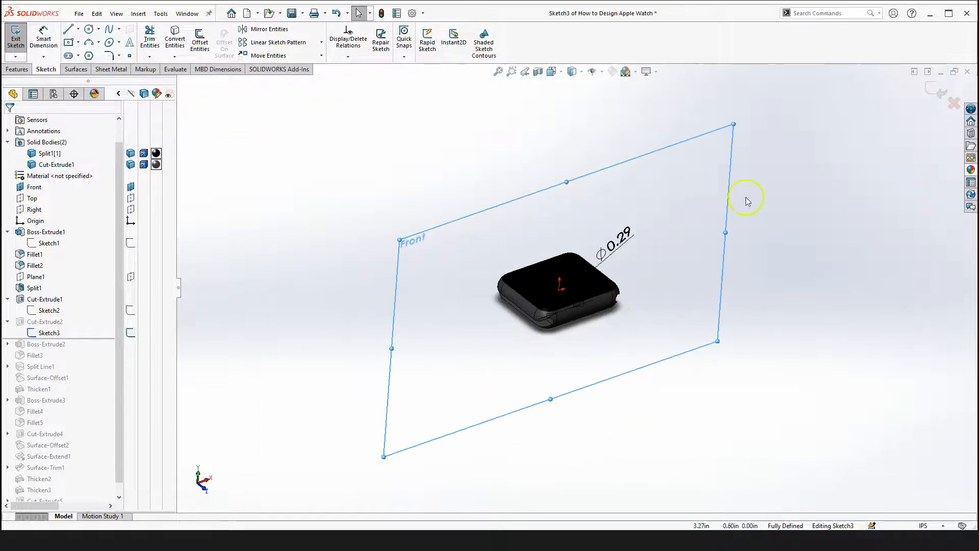
left_click(933, 87)
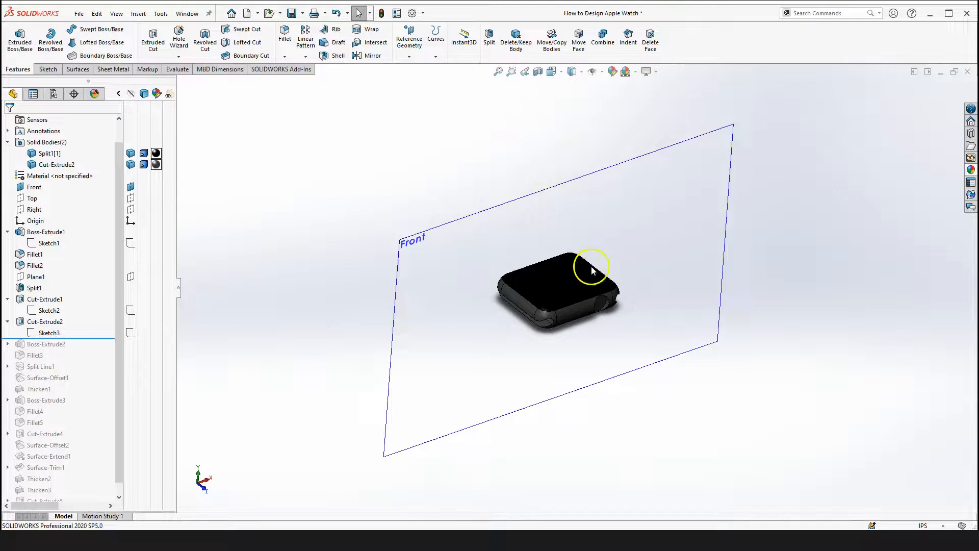
Open Cut-Extrude2's feature definition for editing
scroll(652, 311, "down", 3)
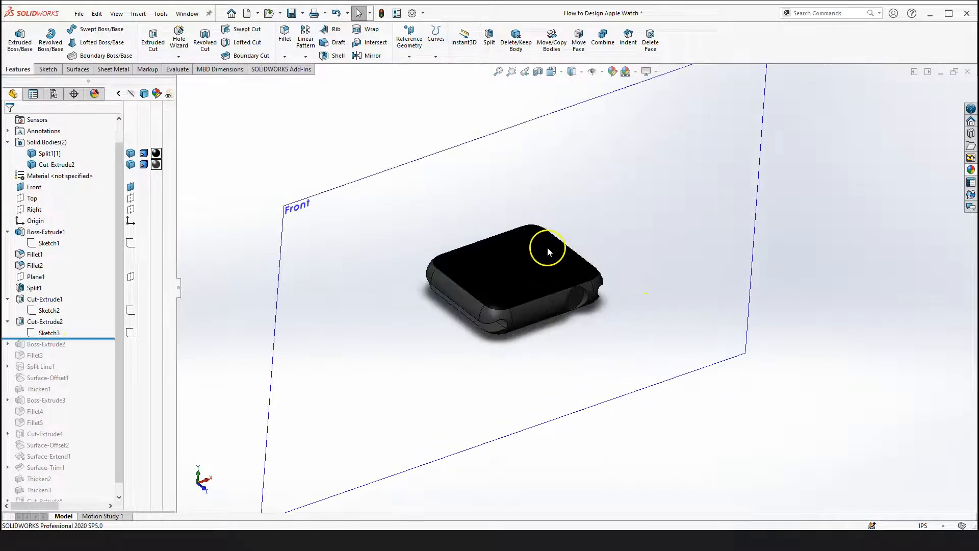
scroll(561, 270, "down", 3)
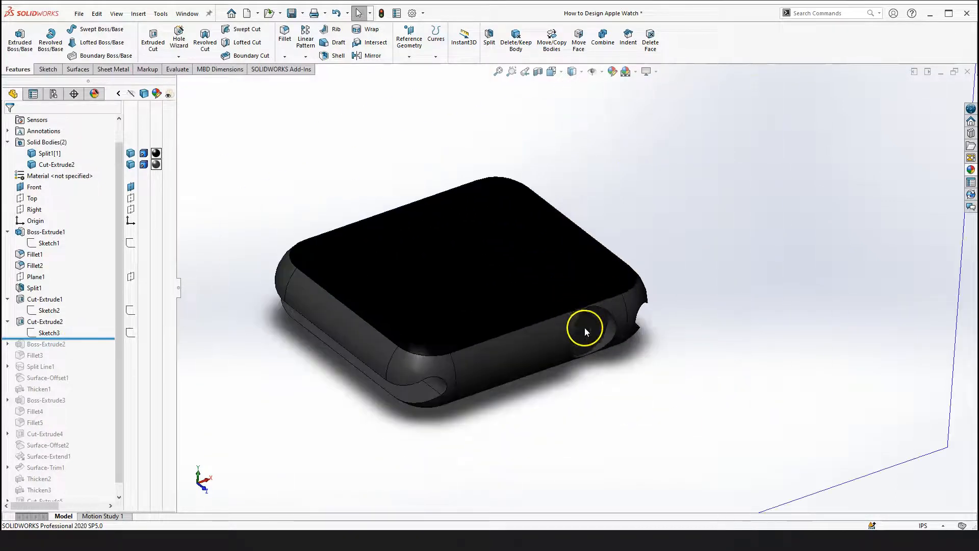
scroll(584, 327, "up", 3)
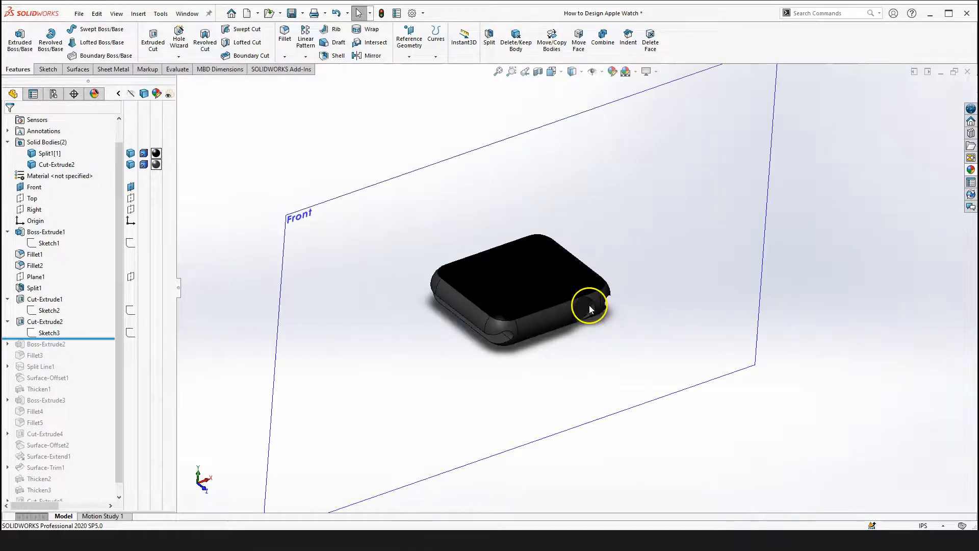
left_click(56, 322)
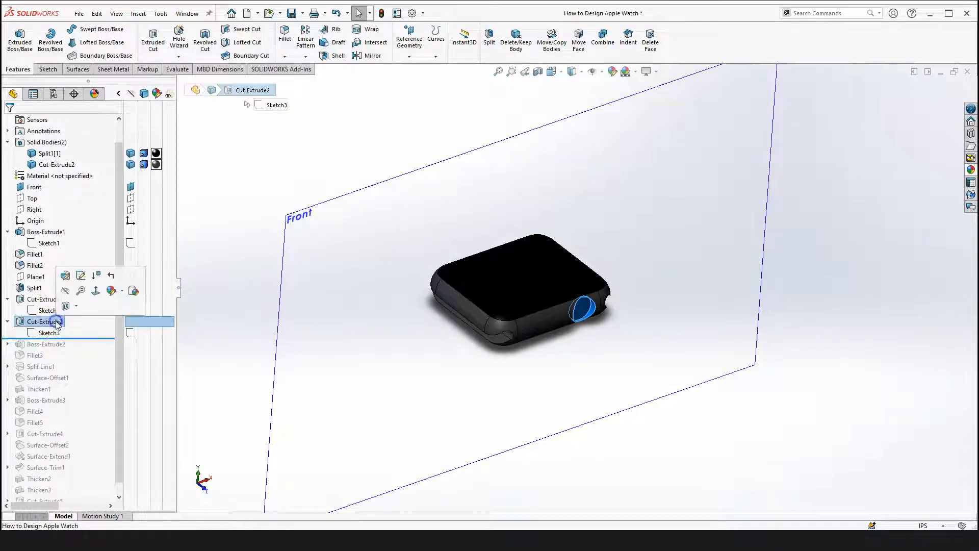
left_click(57, 323)
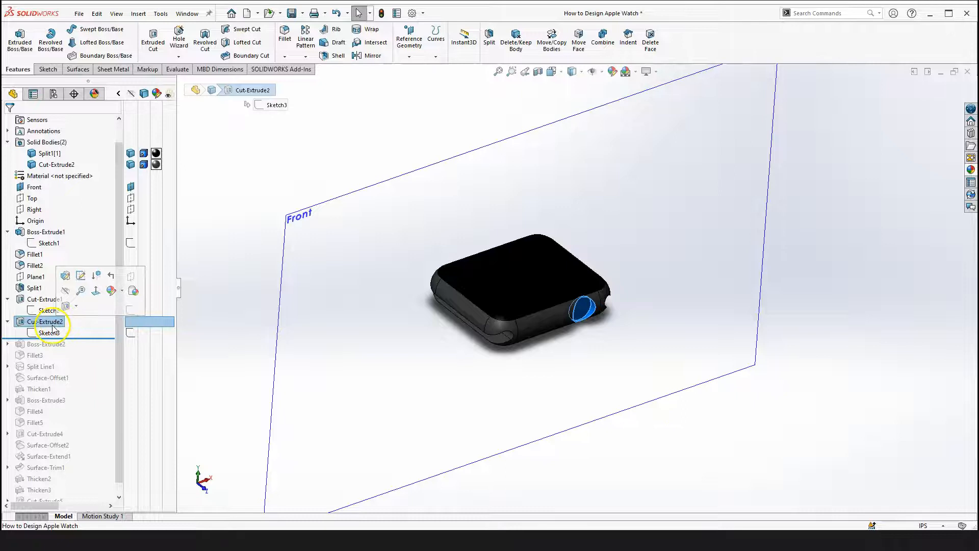
left_click(65, 276)
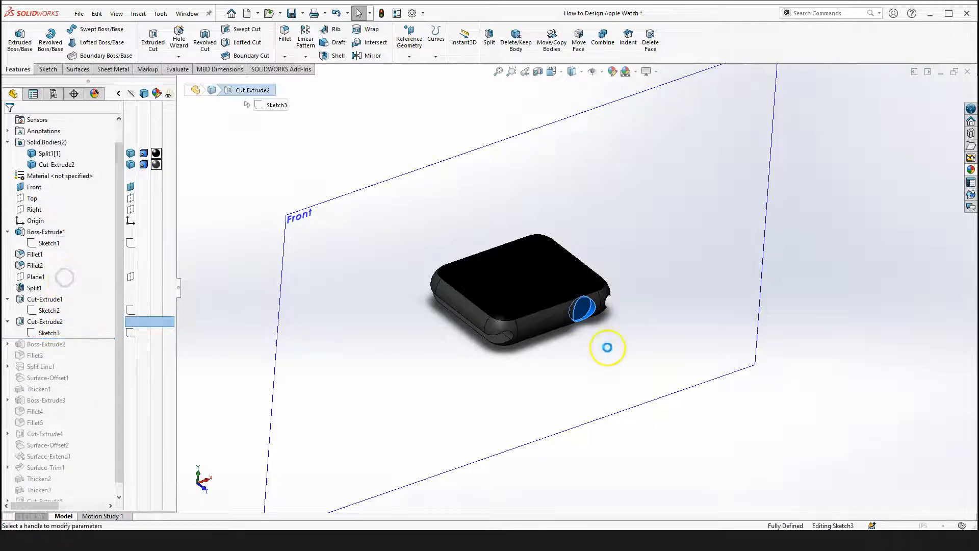
scroll(602, 300, "up", 2)
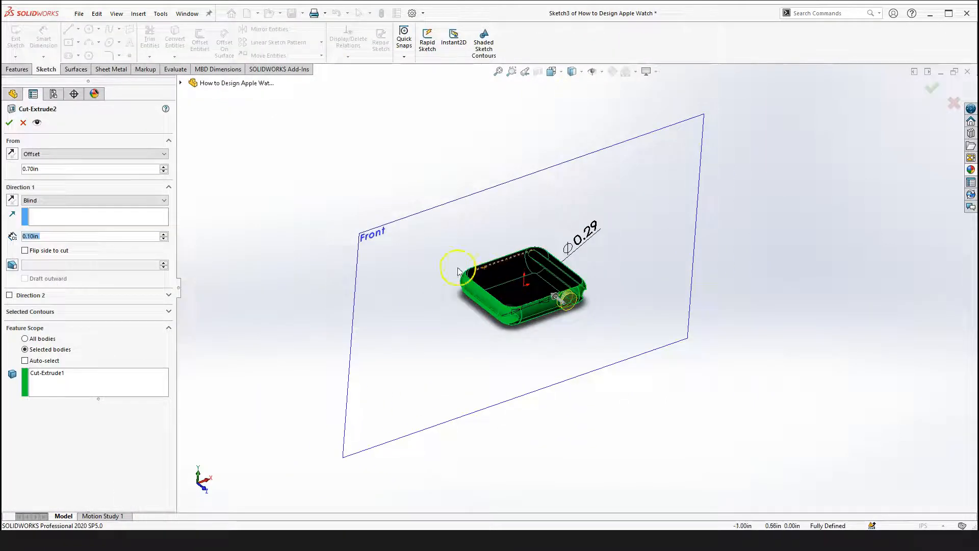
Review the From start-condition options of Cut-Extrude2, keeping Offset selected
left_click(85, 154)
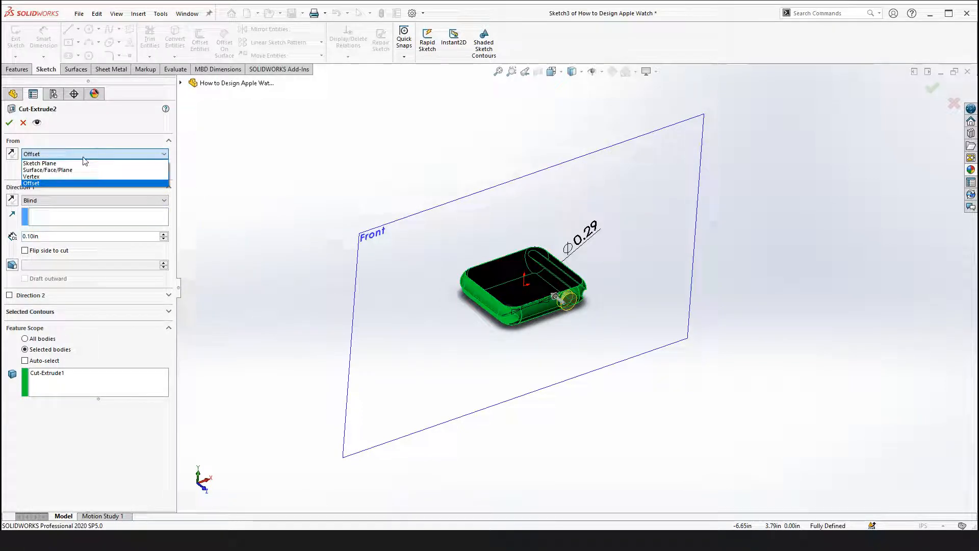
left_click(239, 230)
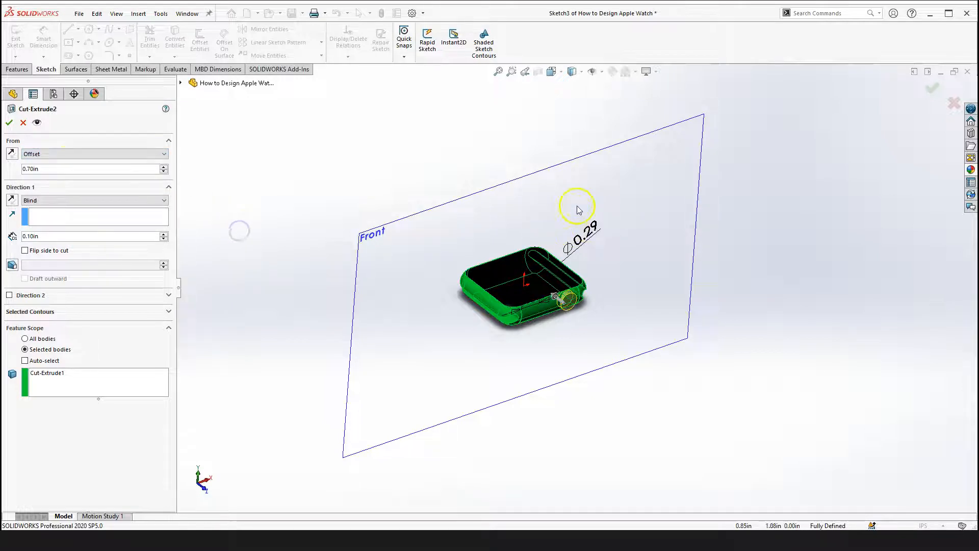
left_click(58, 154)
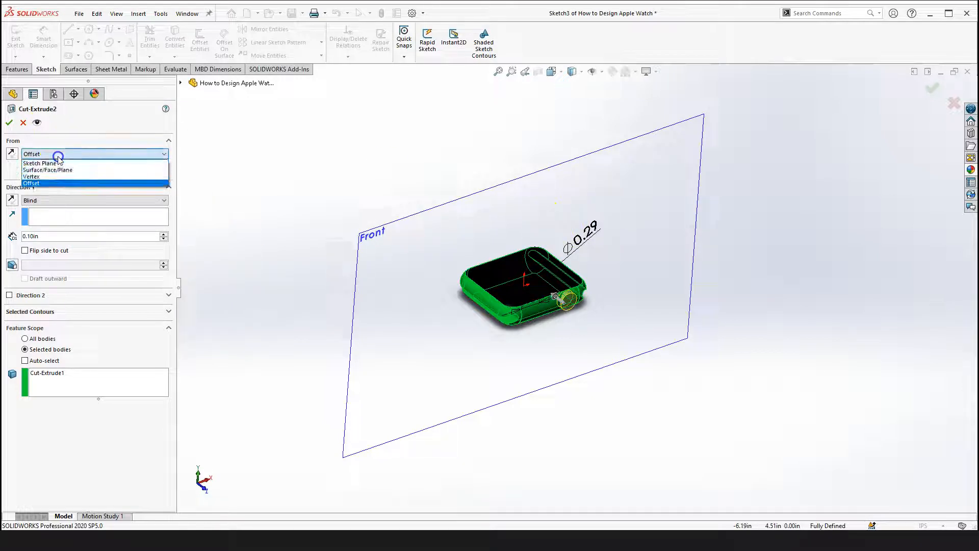
left_click(41, 183)
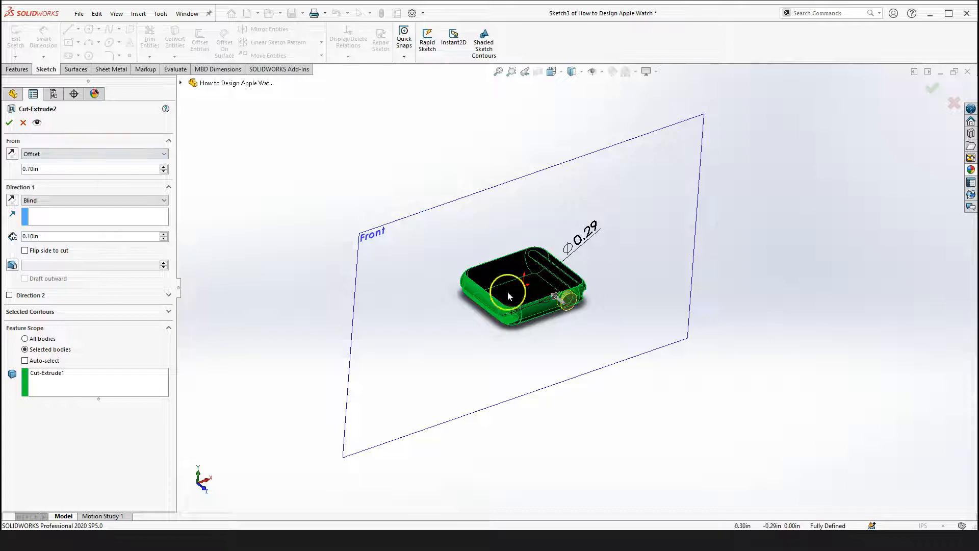
scroll(576, 301, "up", 3)
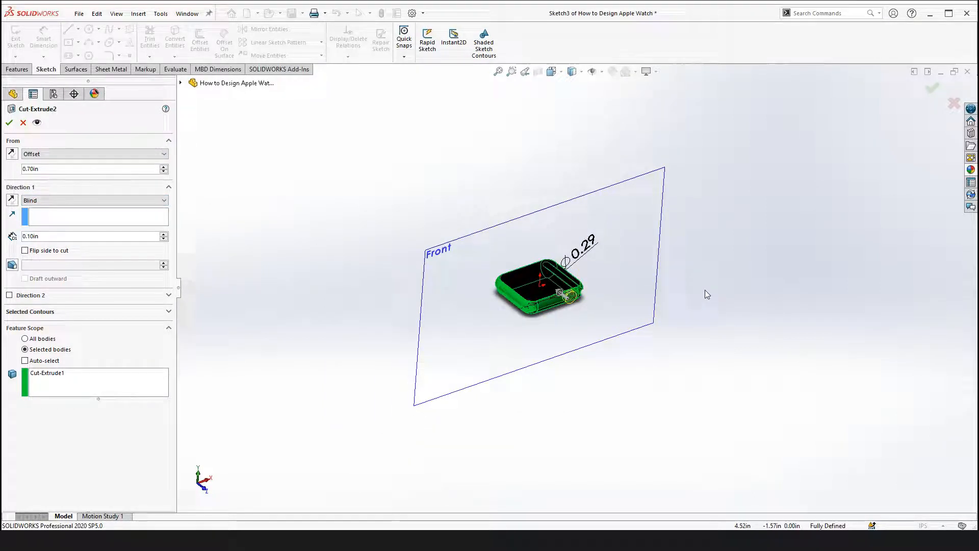
Switch the view to the Front orientation to inspect the cut preview
key("space")
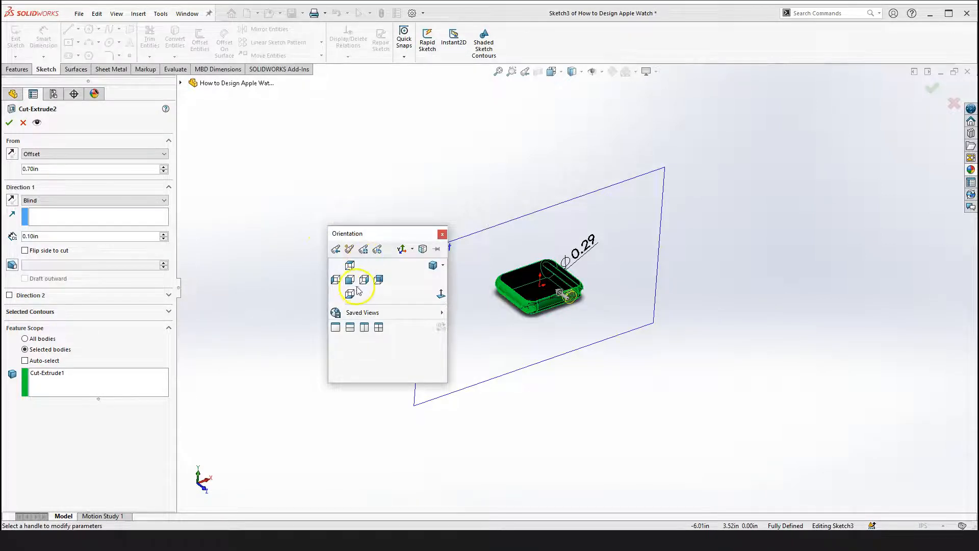
left_click(441, 294)
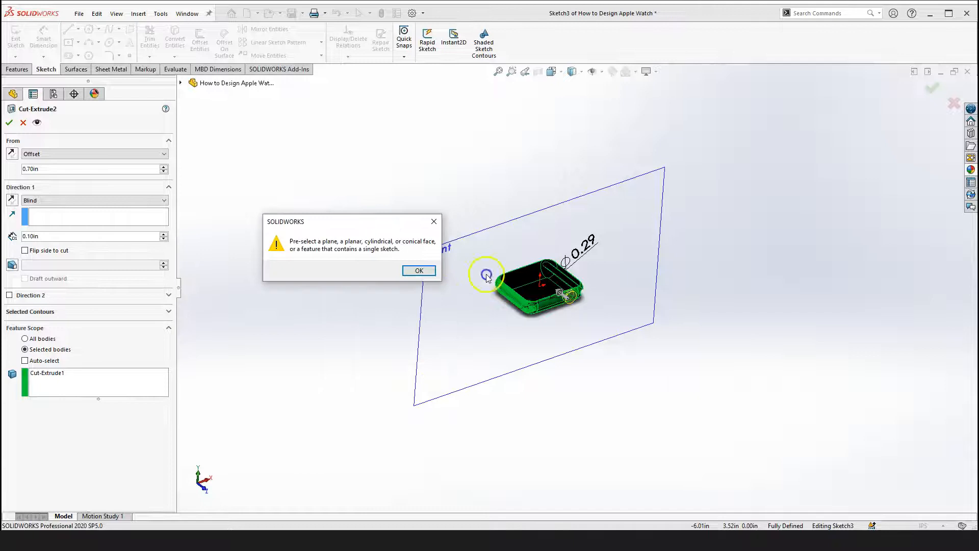
left_click(419, 270)
key("space")
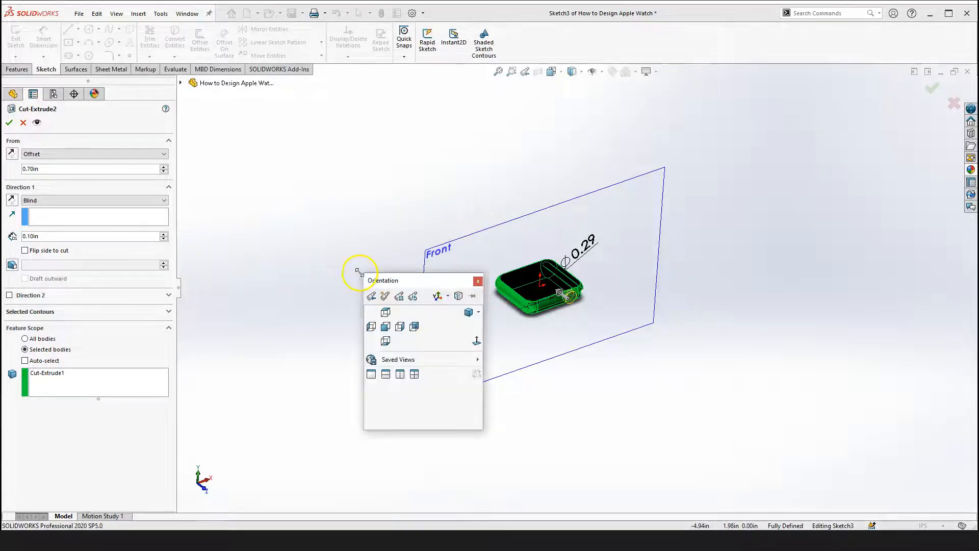
left_click(385, 327)
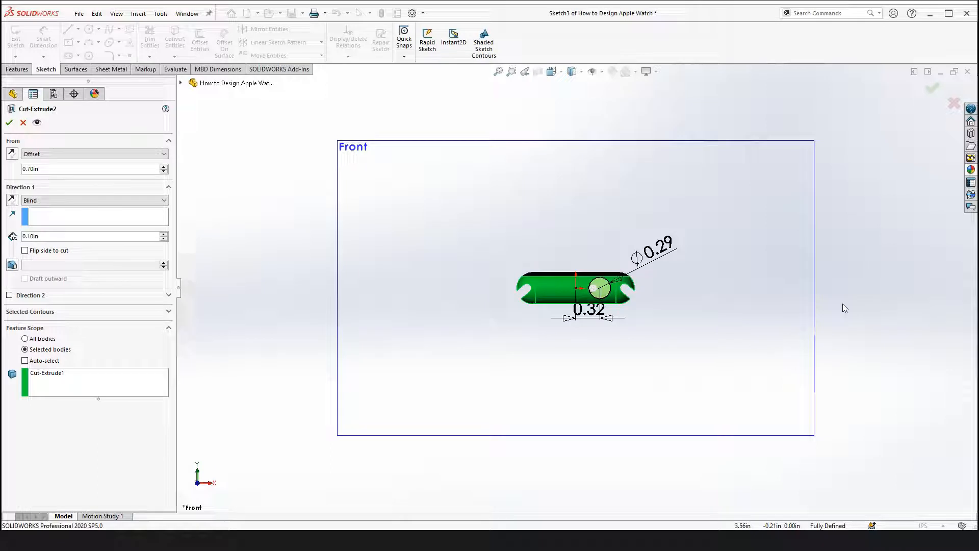
In the Left view, zoom on the cut preview and nudge the From offset to 0.80 in and back to 0.70 in
key("ctrl+3")
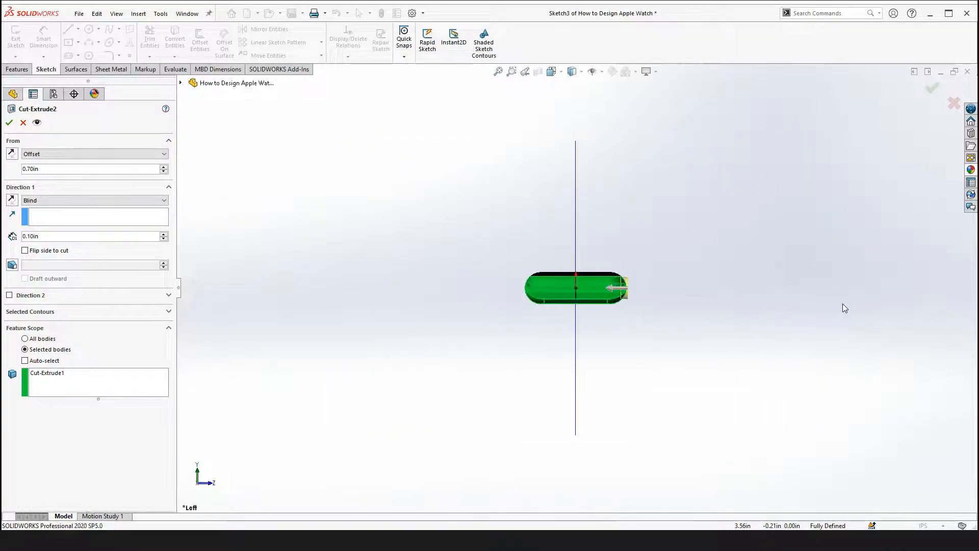
scroll(706, 304, "down", 3)
scroll(546, 290, "down", 2)
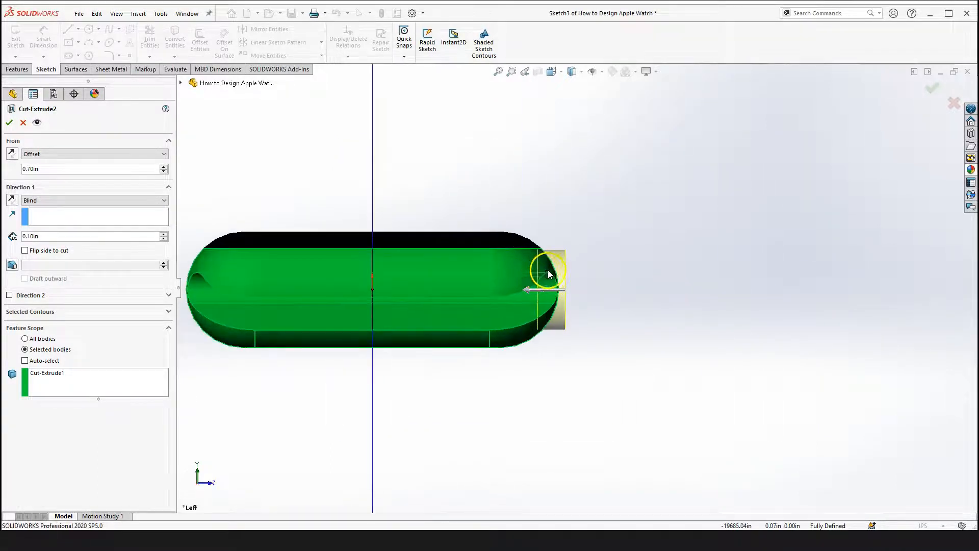
scroll(551, 286, "down", 2)
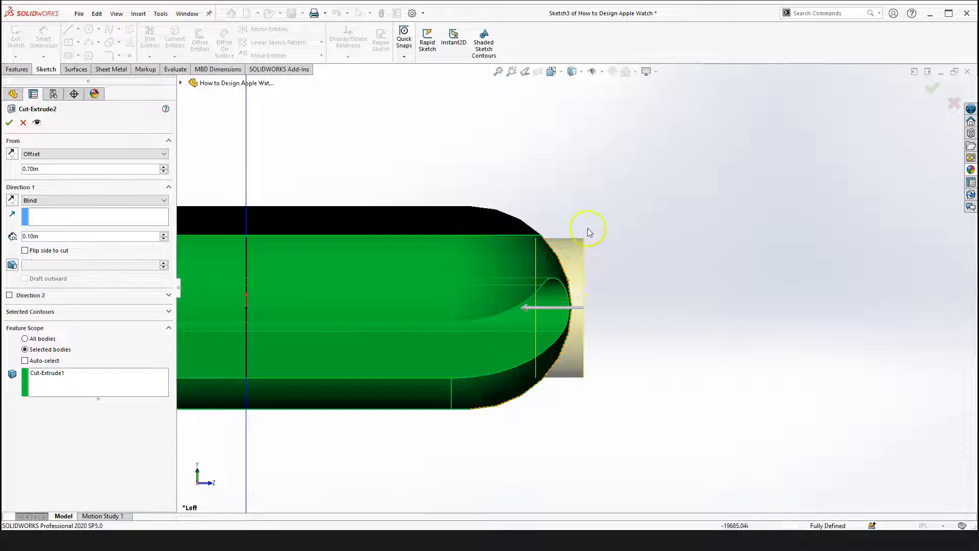
scroll(503, 310, "up", 1)
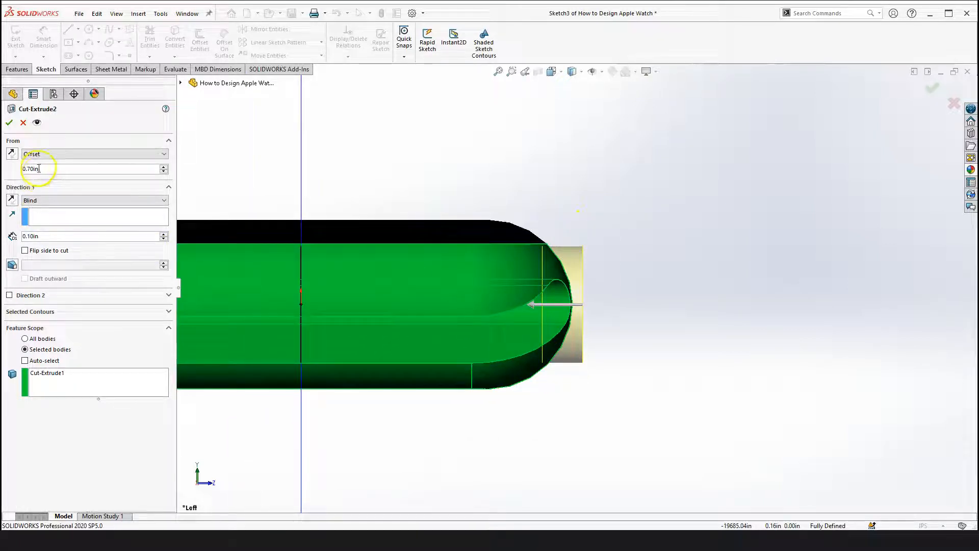
left_click(164, 167)
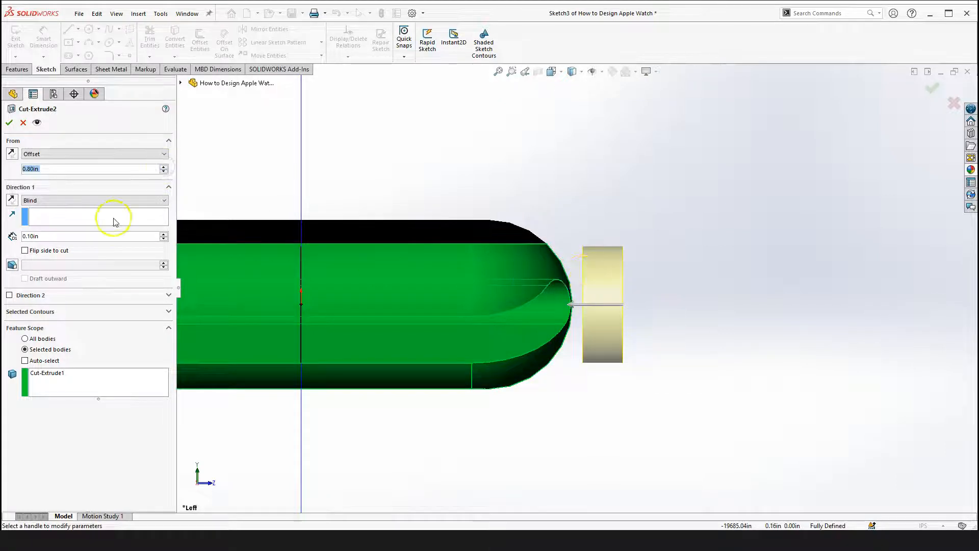
left_click(164, 172)
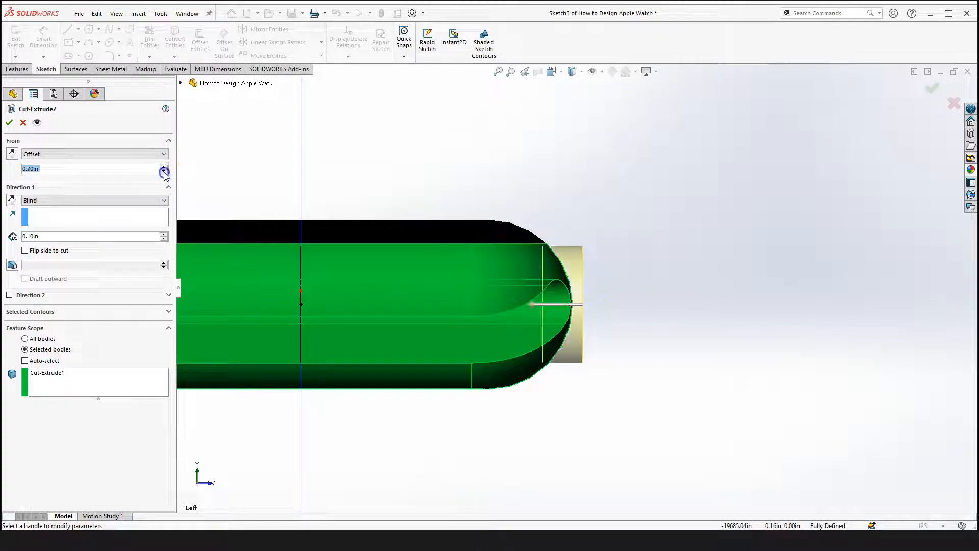
Inspect the Direction 1 depth of Cut-Extrude2 and accept the feature definition
left_click(32, 236)
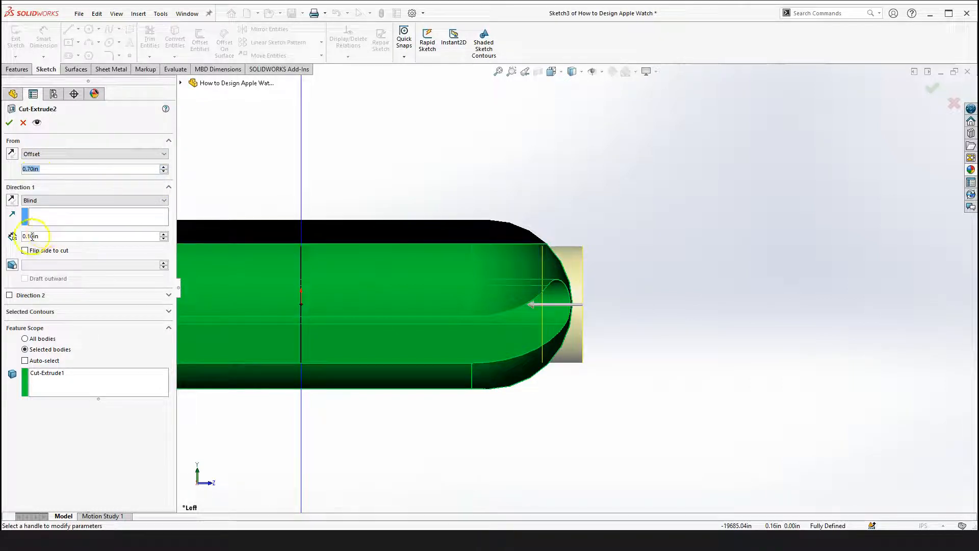
left_click(36, 236)
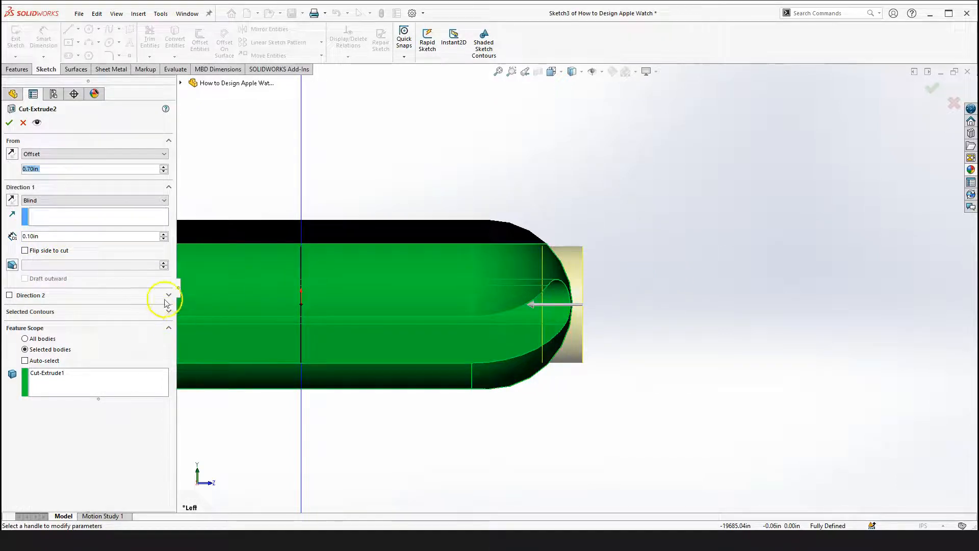
left_click(9, 123)
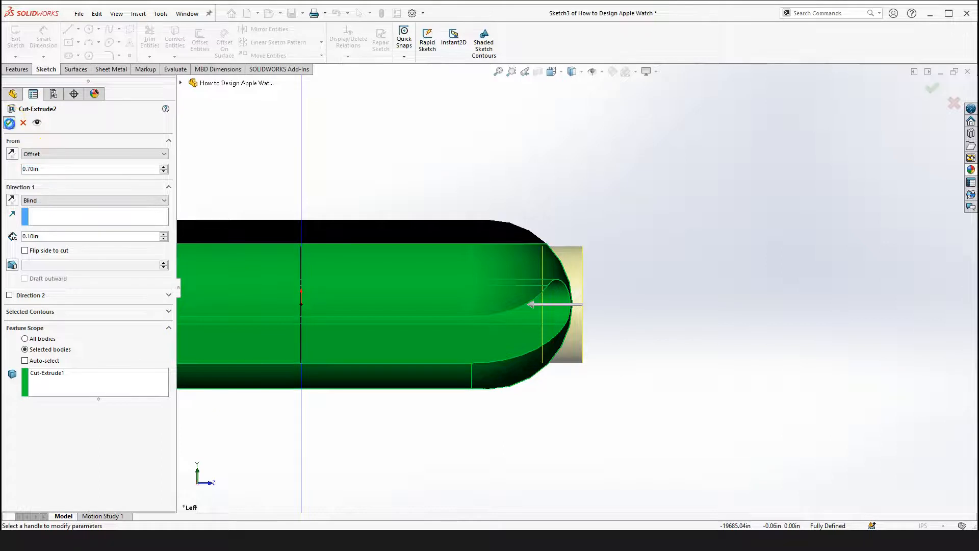
Roll the feature history forward past Boss-Extrude2 and expand it to show its sketch
middle_click_drag(644, 335, 483, 343)
scroll(483, 343, "up", 4)
scroll(505, 324, "down", 5)
middle_click_drag(610, 282, 597, 396)
scroll(593, 277, "up", 6)
left_click(395, 450)
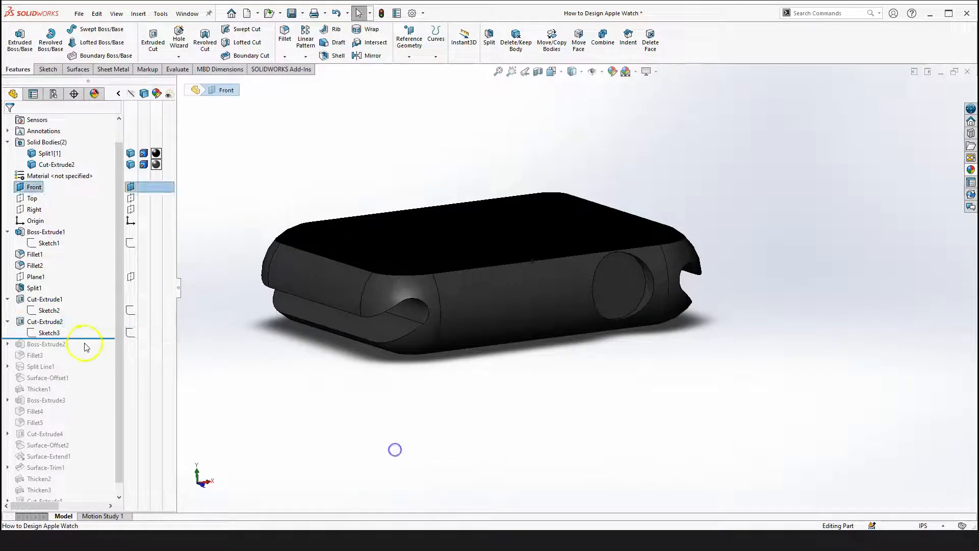
scroll(85, 344, "down", 1)
left_click_drag(83, 327, 80, 337)
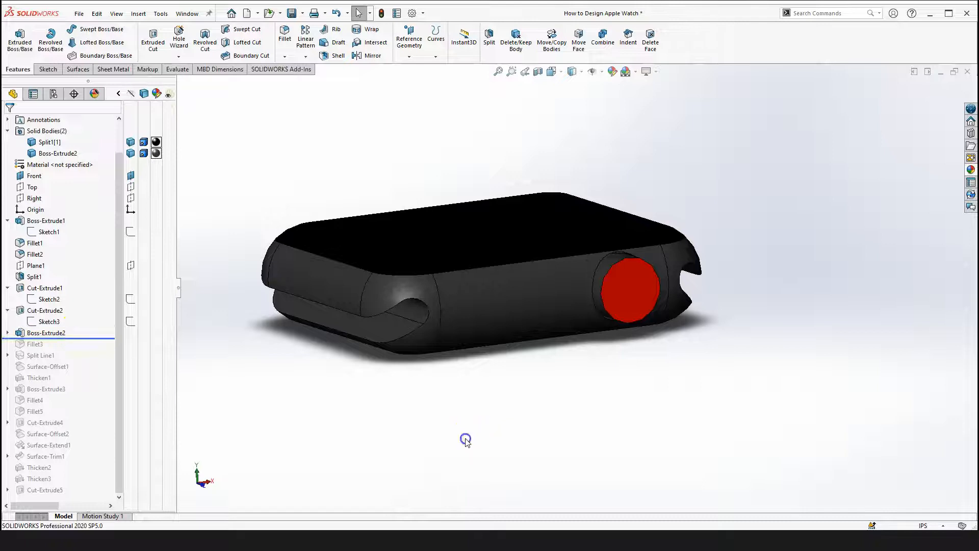
left_click(41, 334)
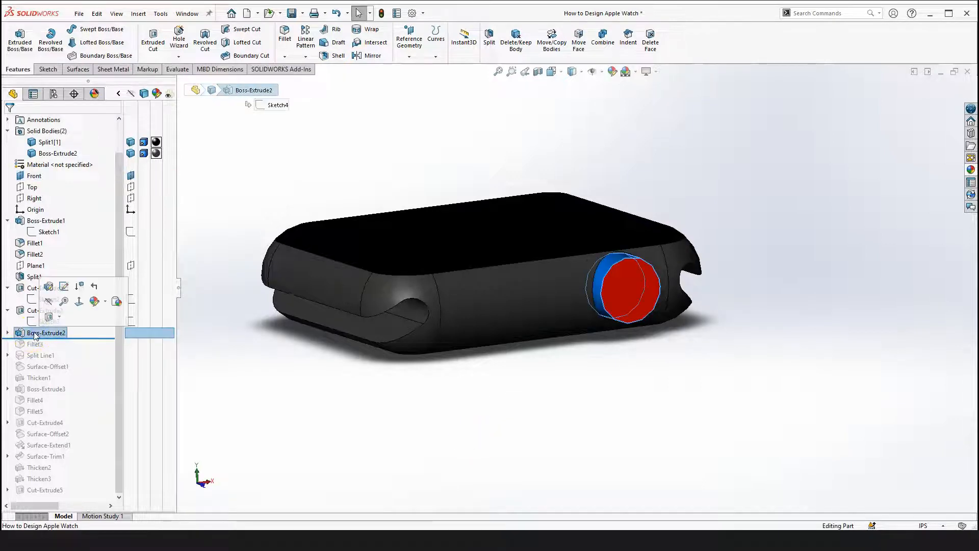
left_click(8, 333)
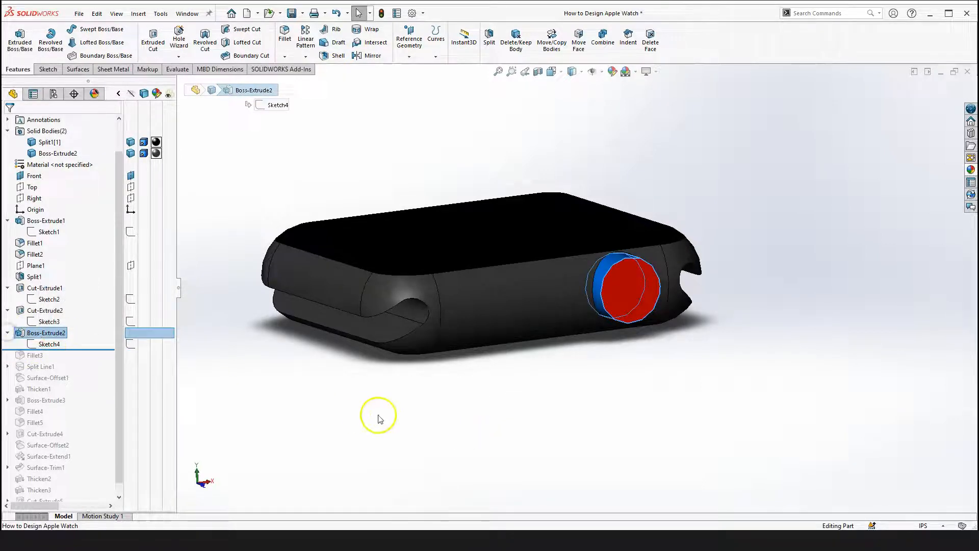
left_click(311, 398)
Roll back above Boss-Extrude2 and open a new sketch on the recessed circular face of the cut
left_click_drag(84, 349, 83, 333)
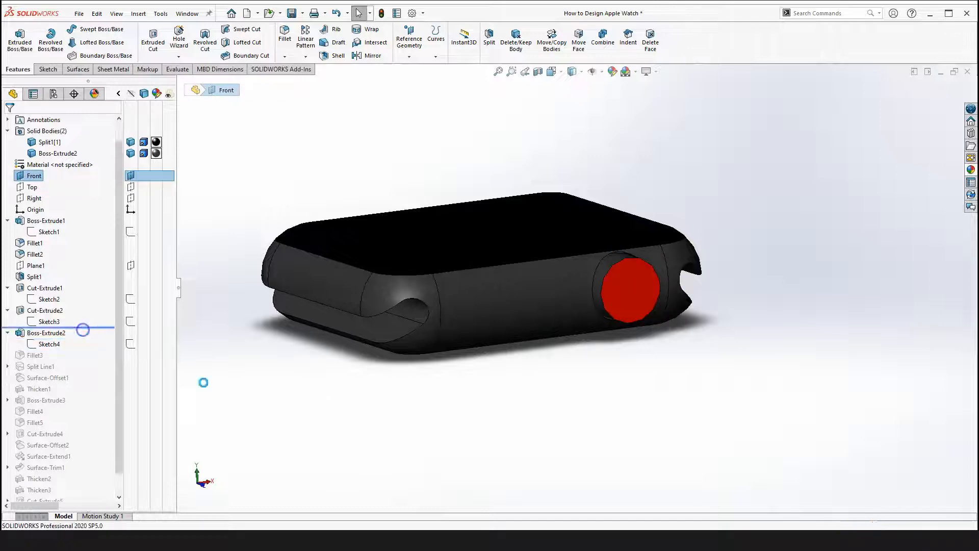
left_click(319, 410)
scroll(657, 288, "down", 2)
left_click(577, 274)
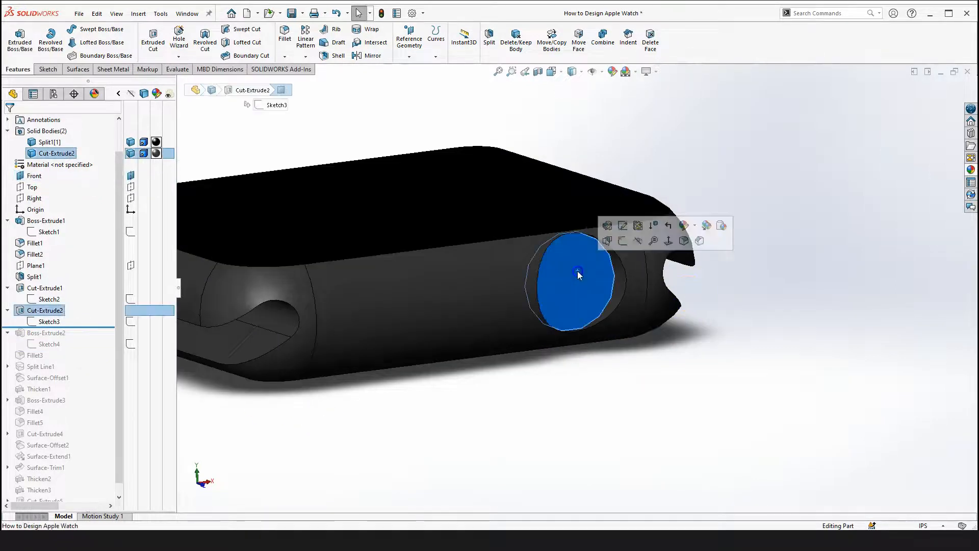
left_click(622, 243)
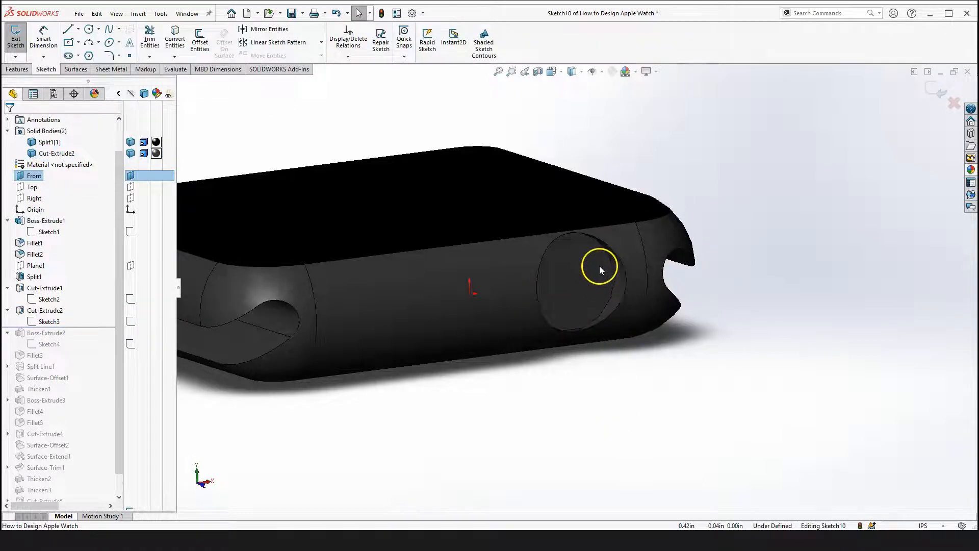
Convert the recess's circular edge into the new sketch with Convert Entities
scroll(598, 265, "down", 2)
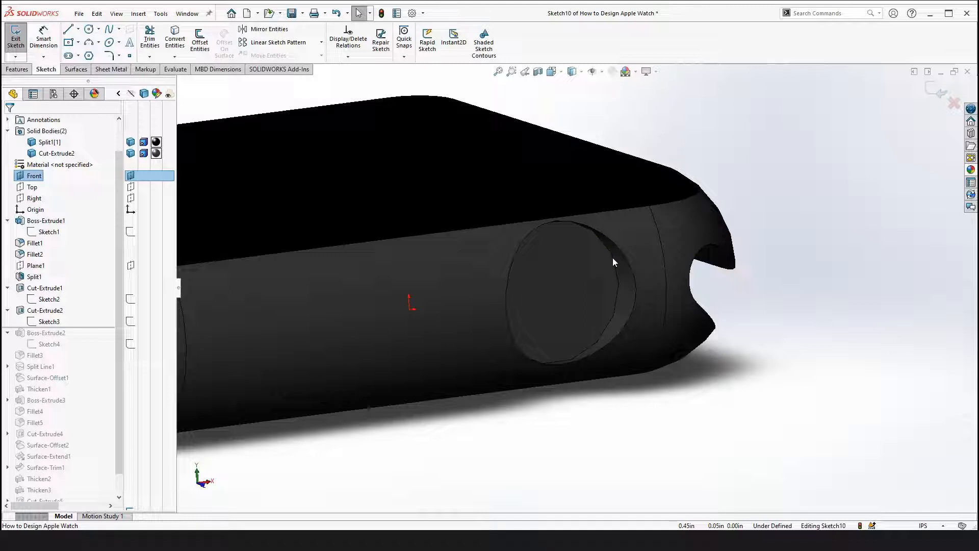
left_click(180, 39)
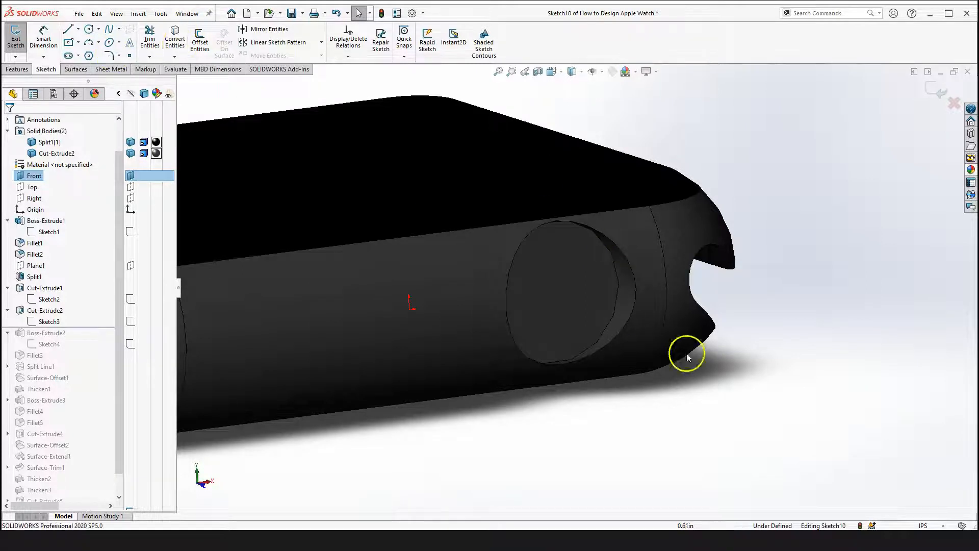
scroll(617, 295, "down", 2)
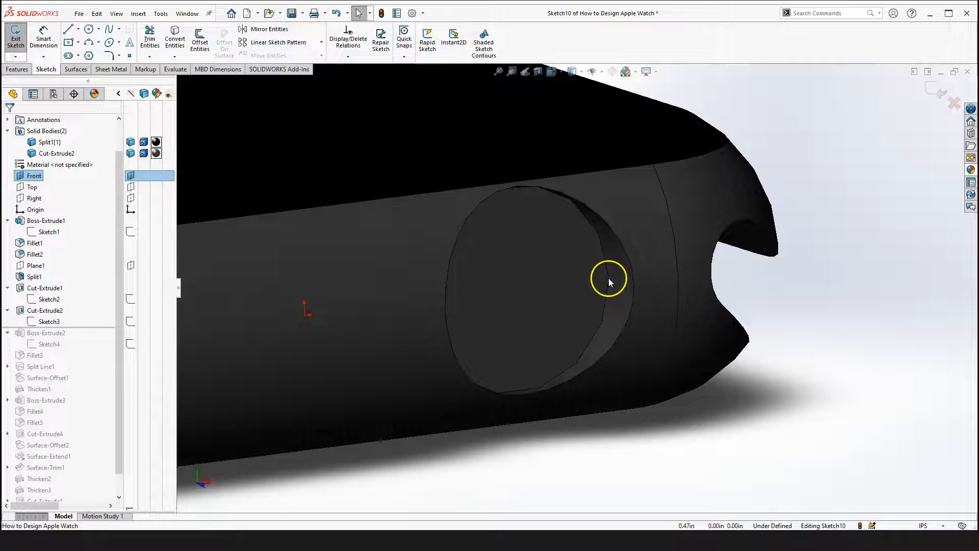
left_click(608, 280)
left_click(608, 279)
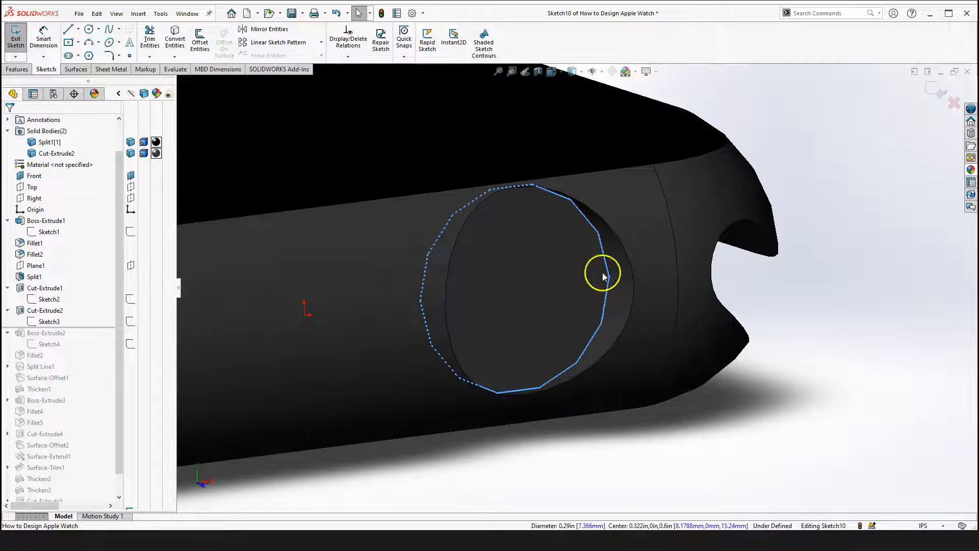
left_click(179, 41)
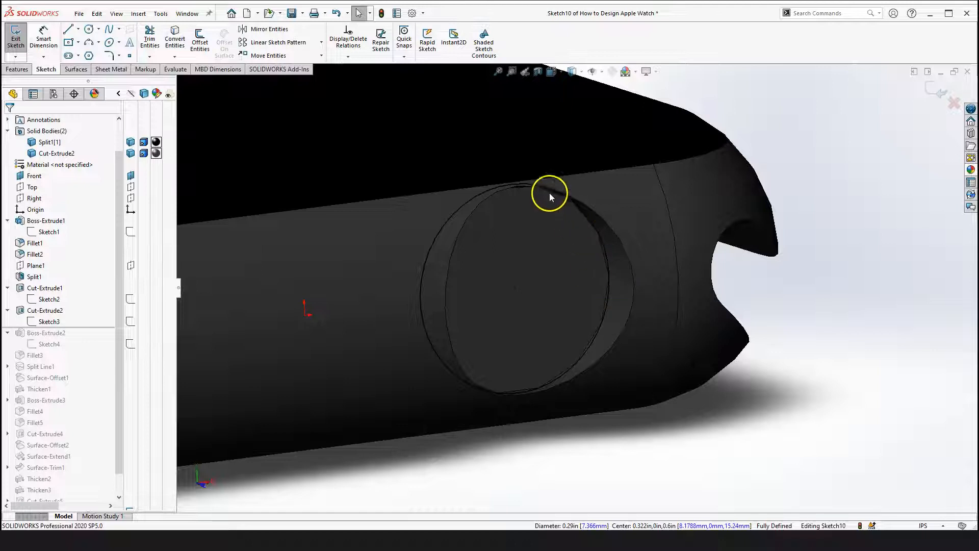
Switch the converted circle to construction geometry
scroll(600, 276, "up", 3)
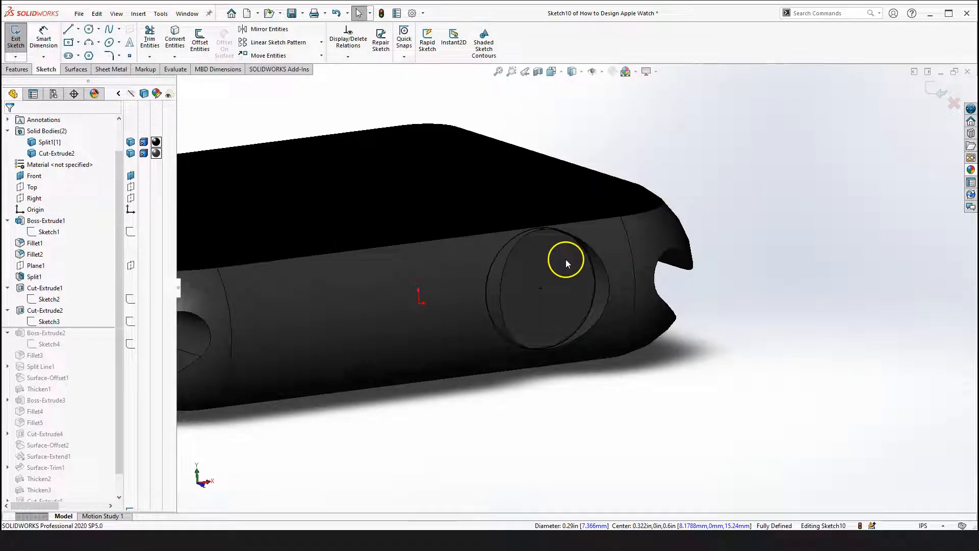
scroll(587, 276, "down", 2)
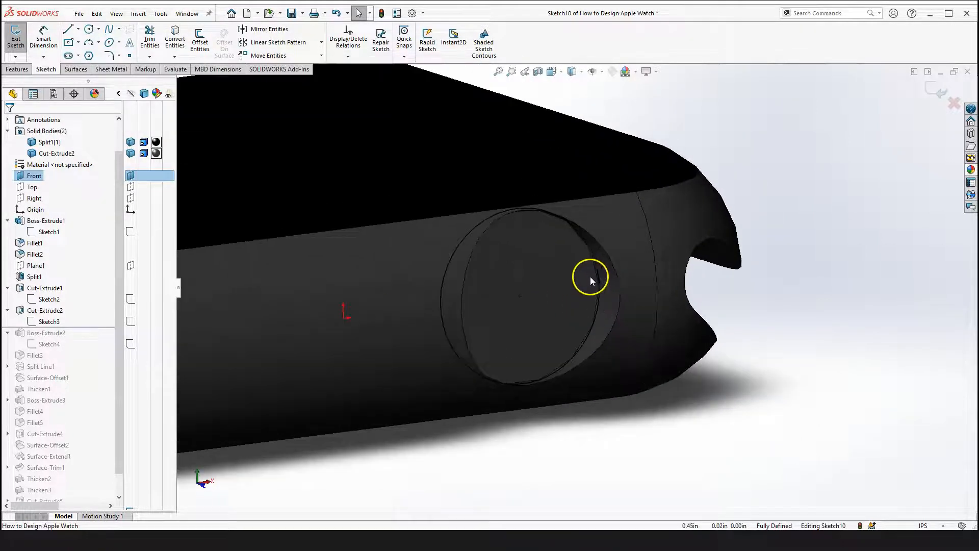
scroll(599, 270, "down", 2)
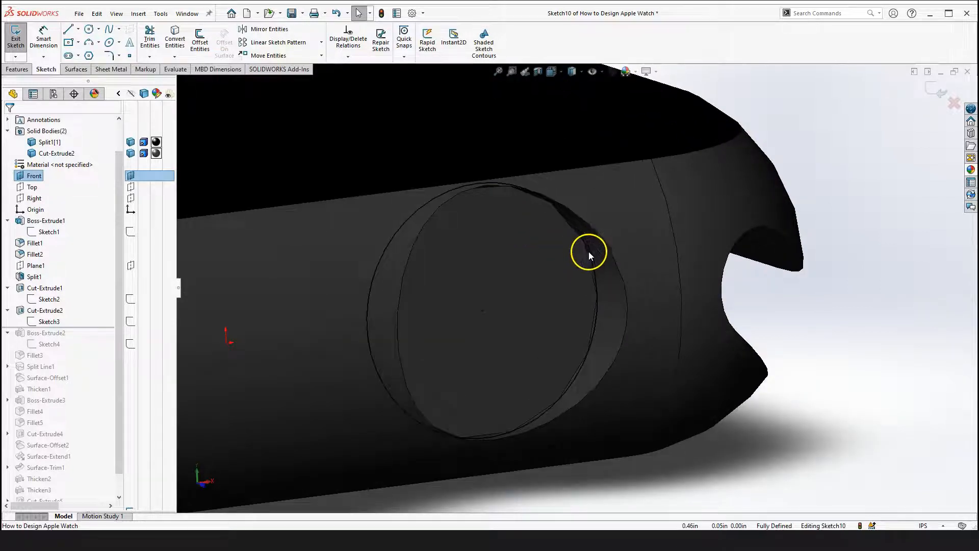
left_click(589, 252)
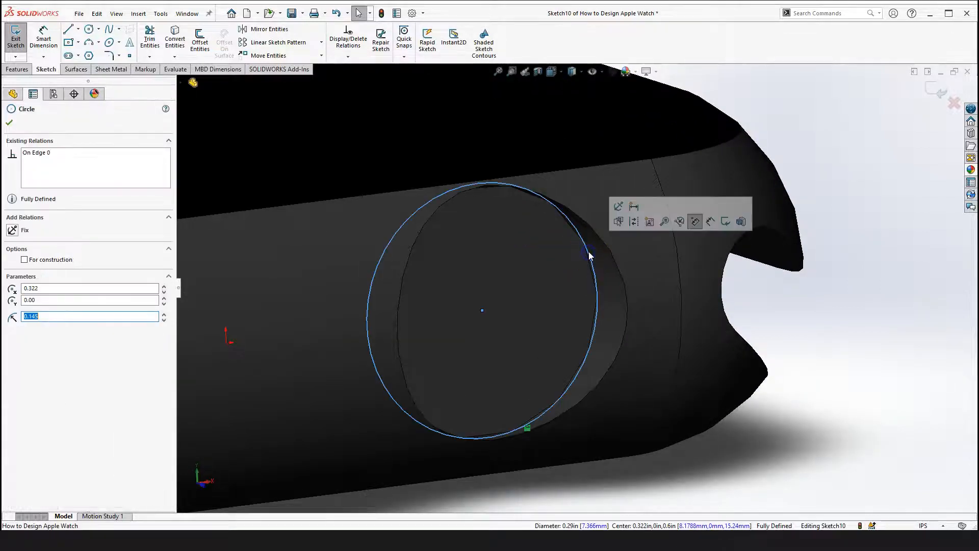
left_click(634, 223)
left_click(819, 326)
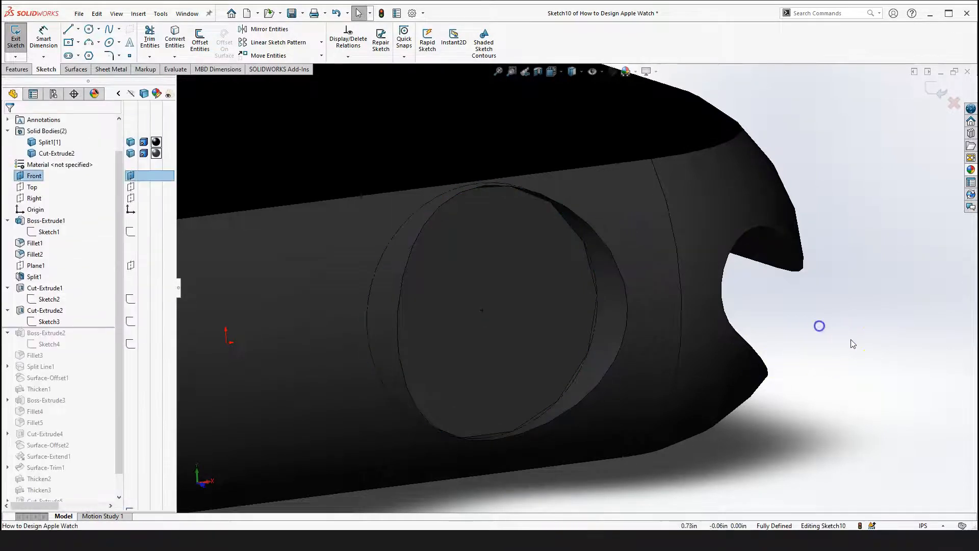
Offset the construction circle by 0.01 in with Offset Entities
scroll(764, 337, "up", 1)
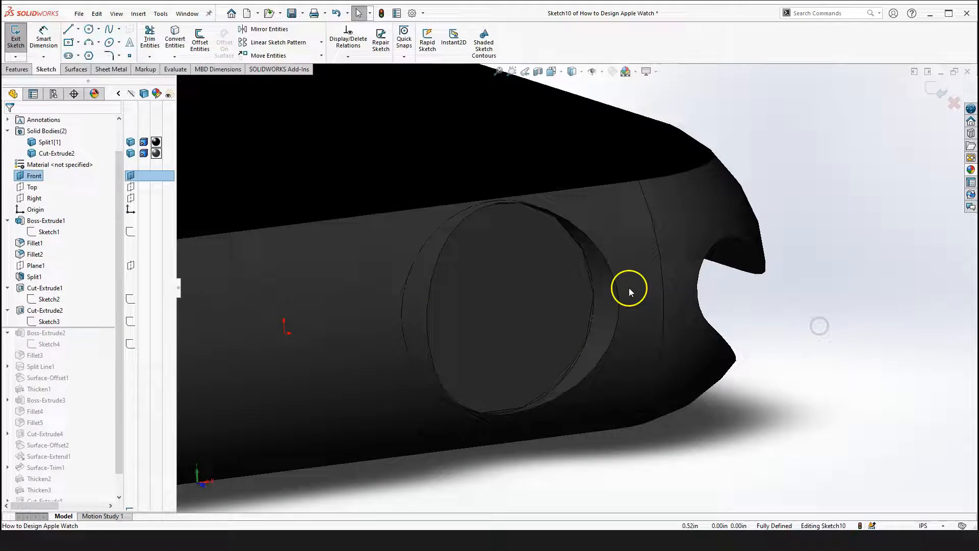
left_click(199, 42)
left_click(590, 265)
left_click(531, 320)
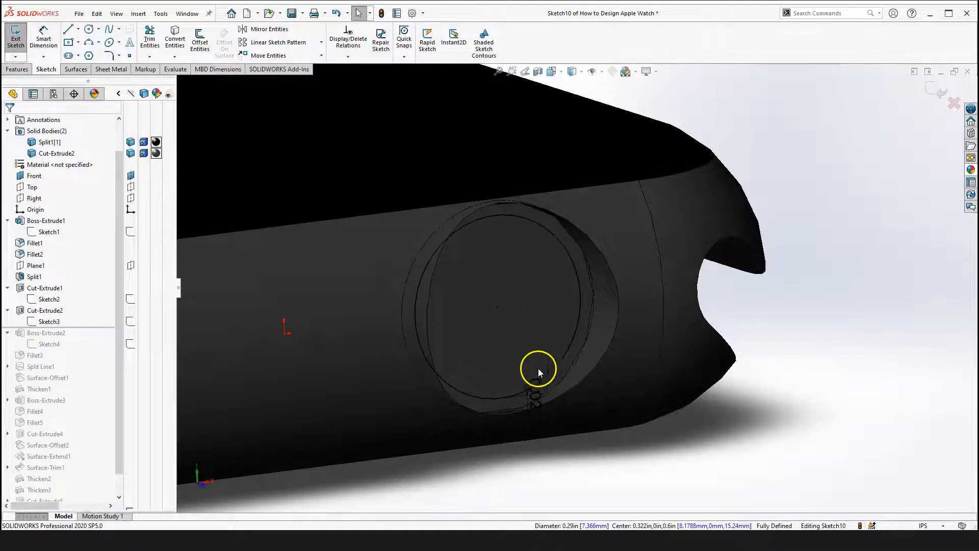
double_click(533, 399)
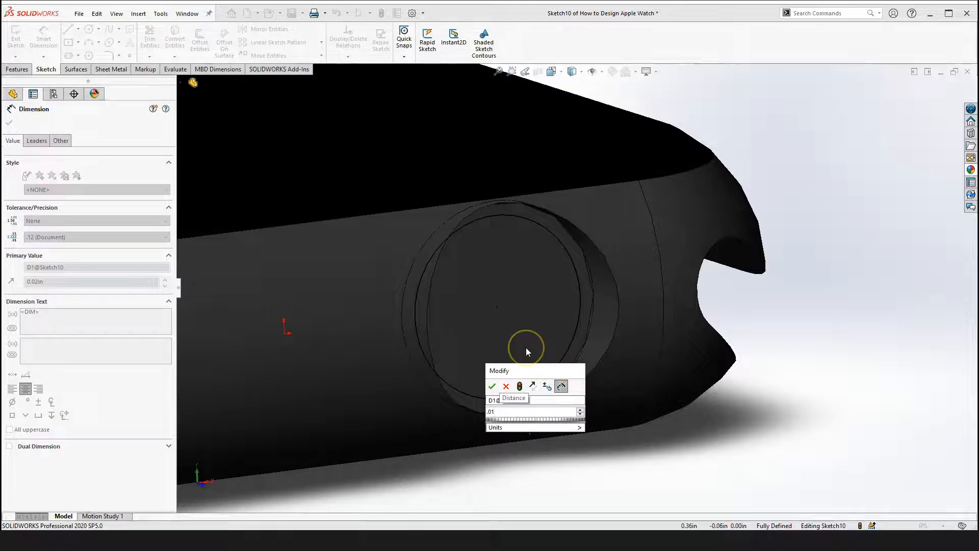
key("Return")
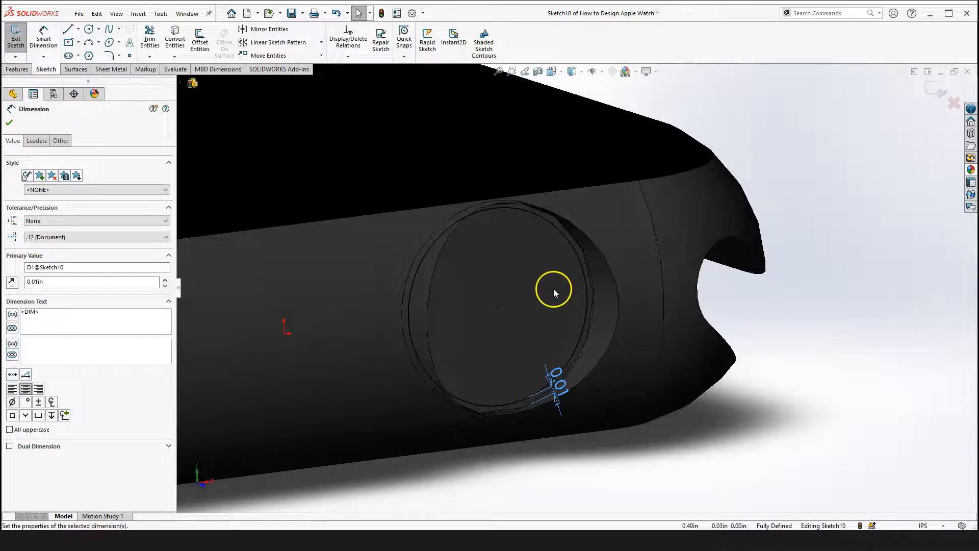
Preview an Extruded Boss of the offset circle, dragging its depth, and cancel it
scroll(554, 299, "up", 3)
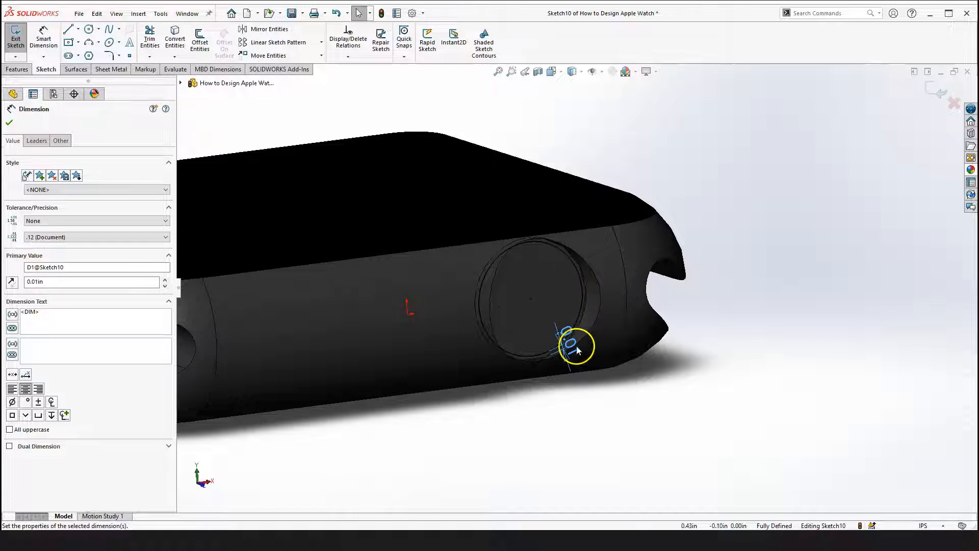
left_click(18, 71)
left_click(19, 41)
left_click_drag(688, 346, 583, 314)
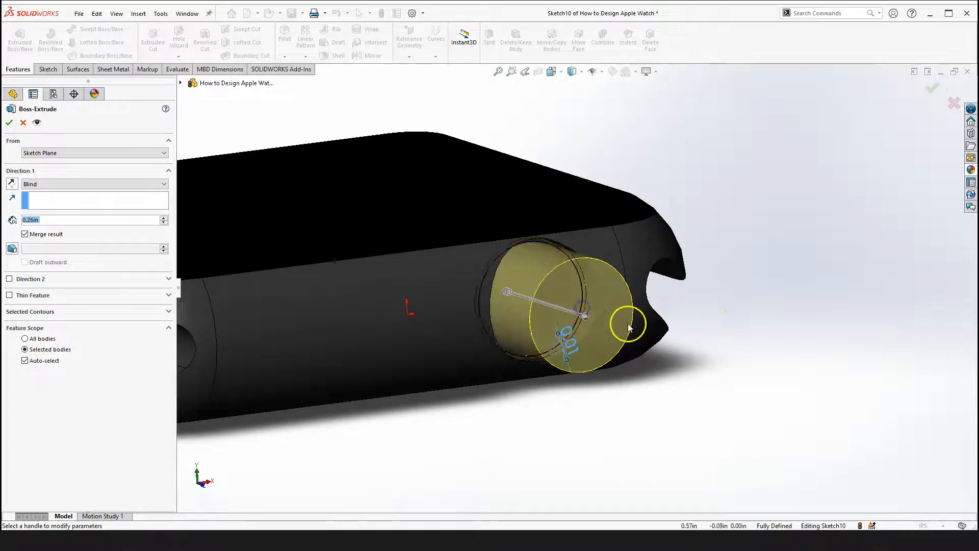
left_click(23, 123)
Exit the sketch and discard its changes
scroll(750, 346, "up", 3)
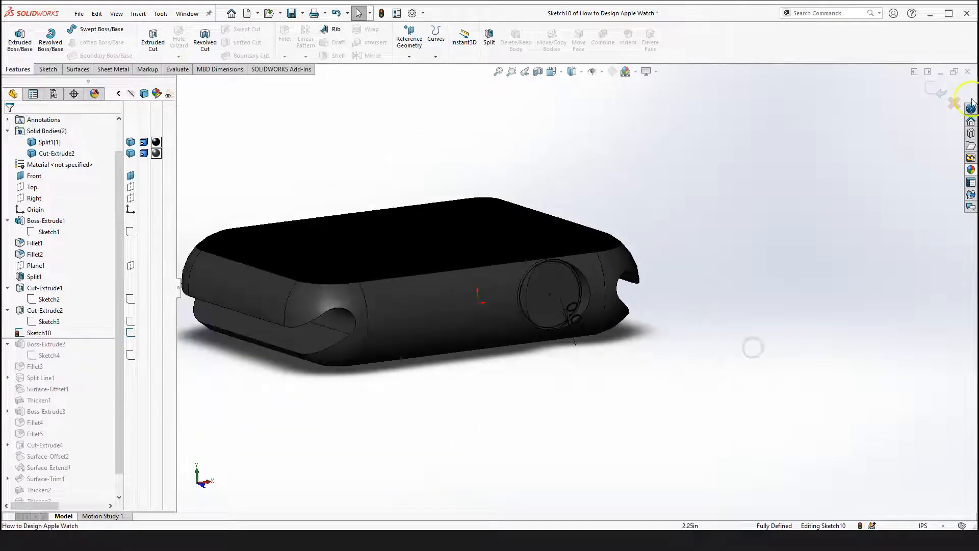
left_click(953, 103)
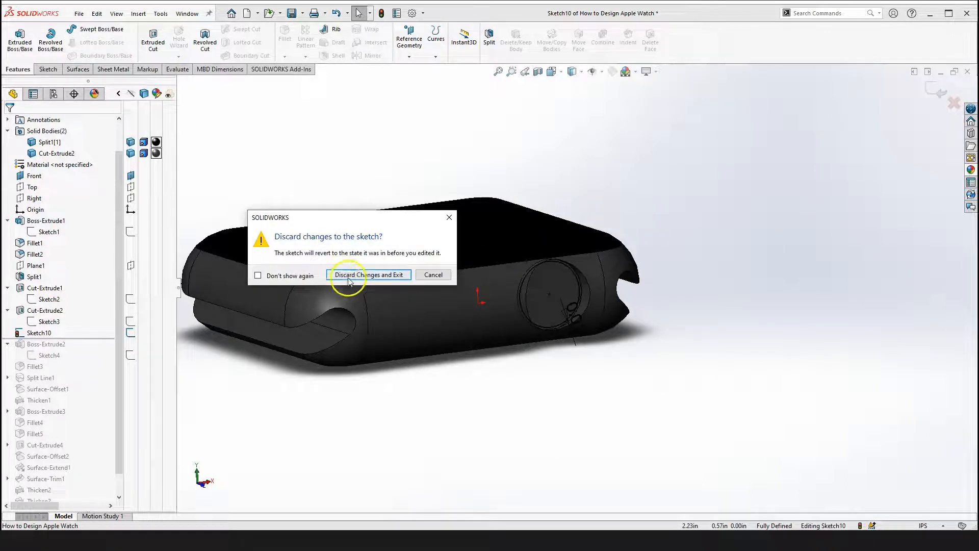
left_click(349, 275)
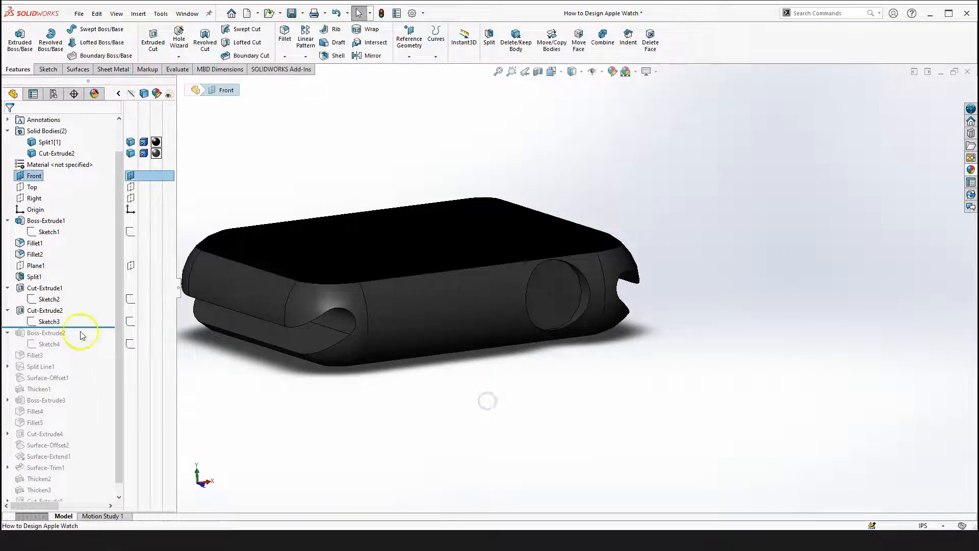
Roll the history forward past Boss-Extrude2 and open its feature definition for editing
left_click(51, 310)
left_click_drag(97, 327, 91, 350)
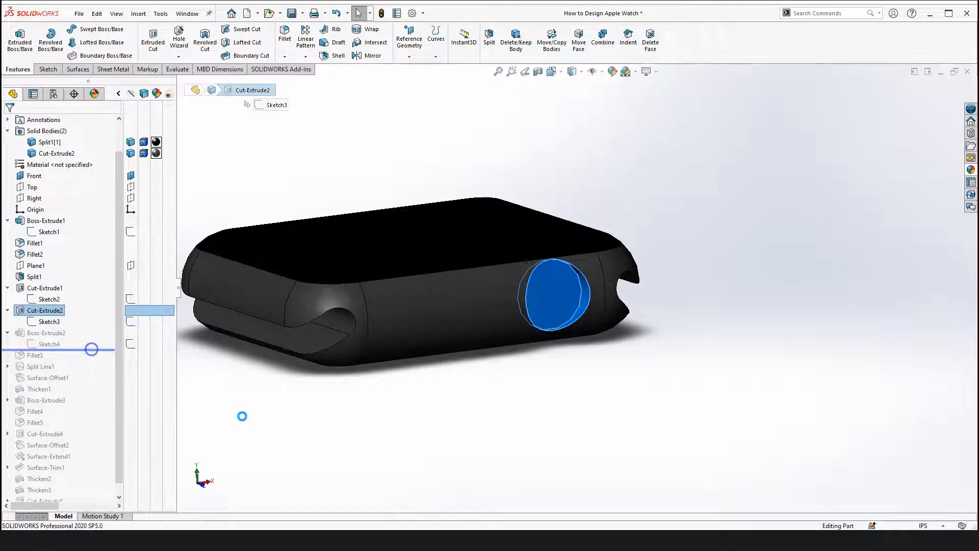
left_click(47, 332)
left_click(60, 288)
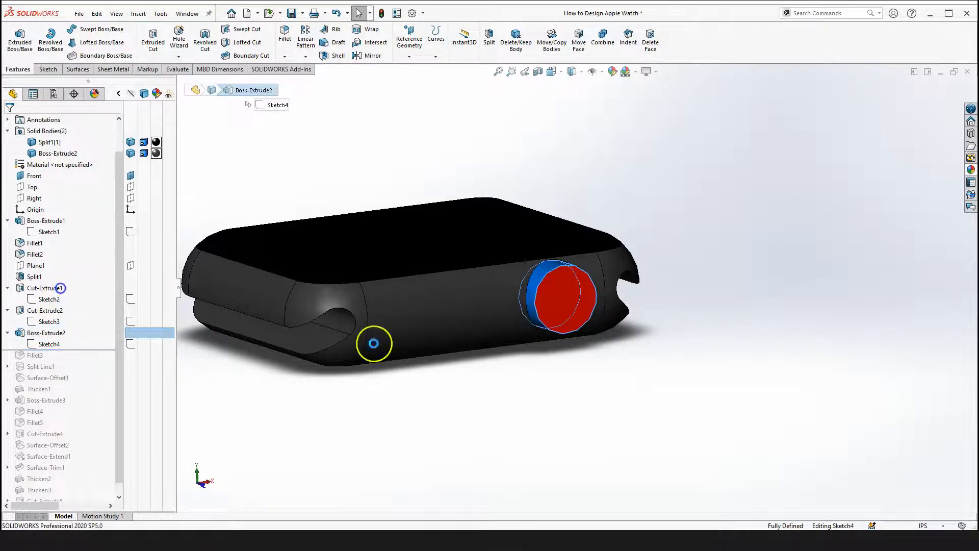
Orbit around the Boss-Extrude2 preview to inspect the crown, then close the definition unchanged
left_click(612, 383)
right_click_drag(612, 384, 616, 464)
left_click_drag(539, 335, 616, 381)
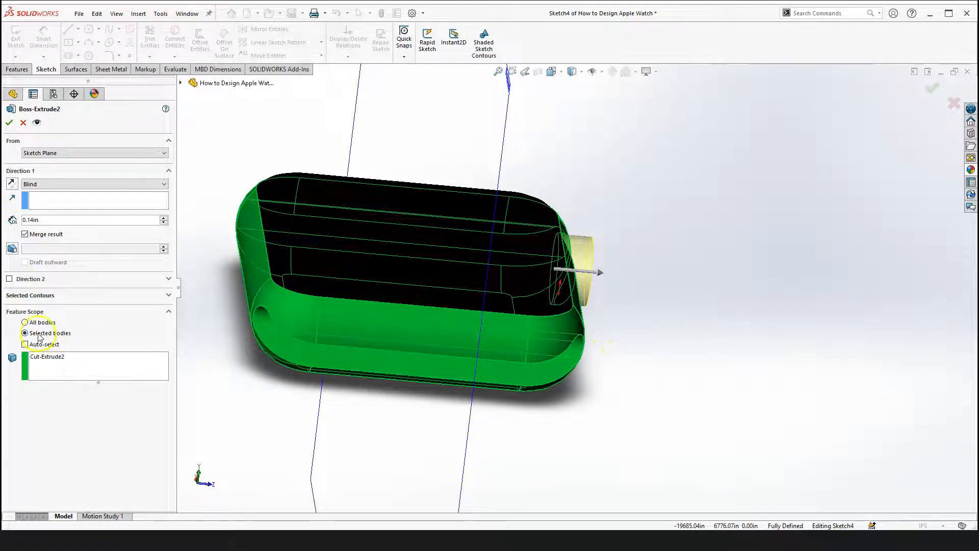
right_click_drag(646, 355, 647, 433)
middle_click_drag(469, 239, 516, 233)
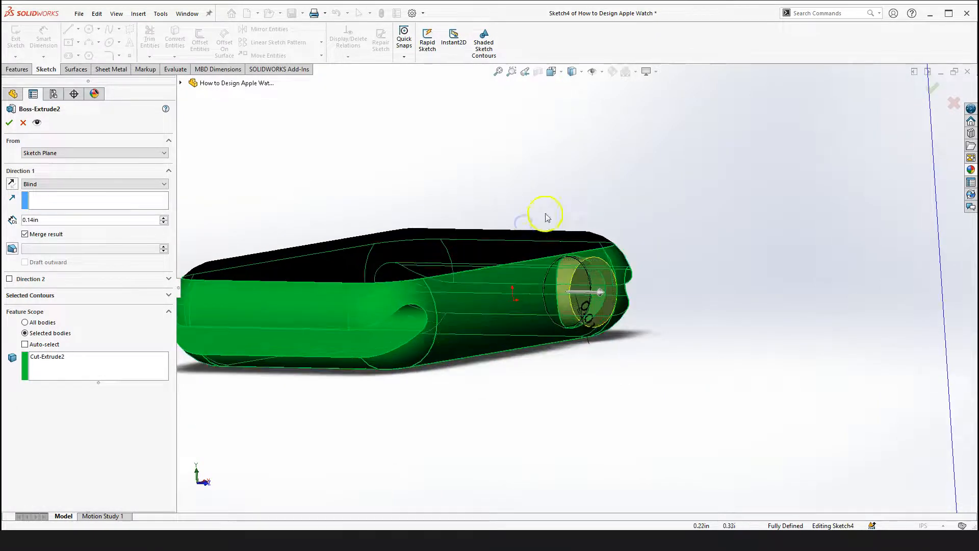
left_click(10, 123)
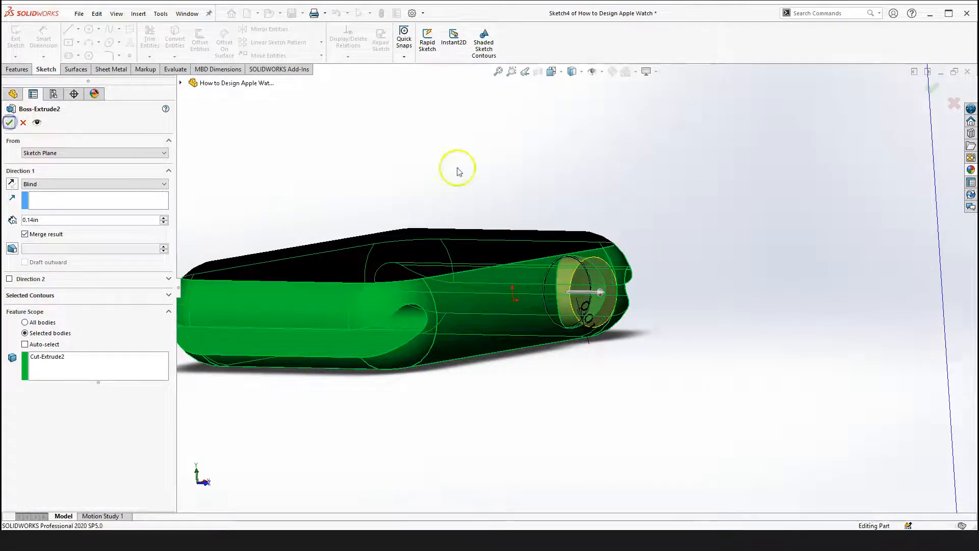
scroll(563, 247, "up", 2)
scroll(597, 280, "down", 2)
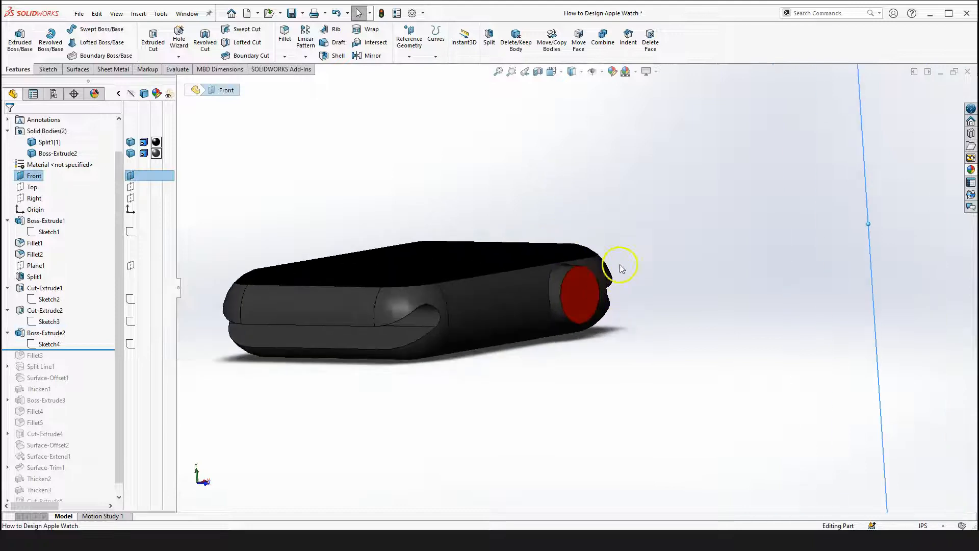
Roll the history forward past Fillet3 to inspect the rounded crown, then roll it back above Fillet3
scroll(490, 385, "up", 3)
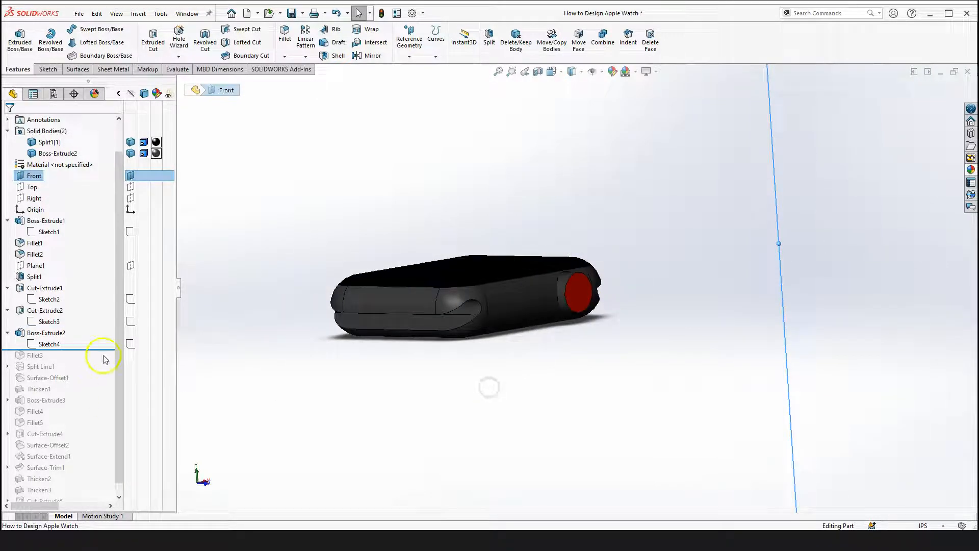
left_click_drag(98, 349, 94, 361)
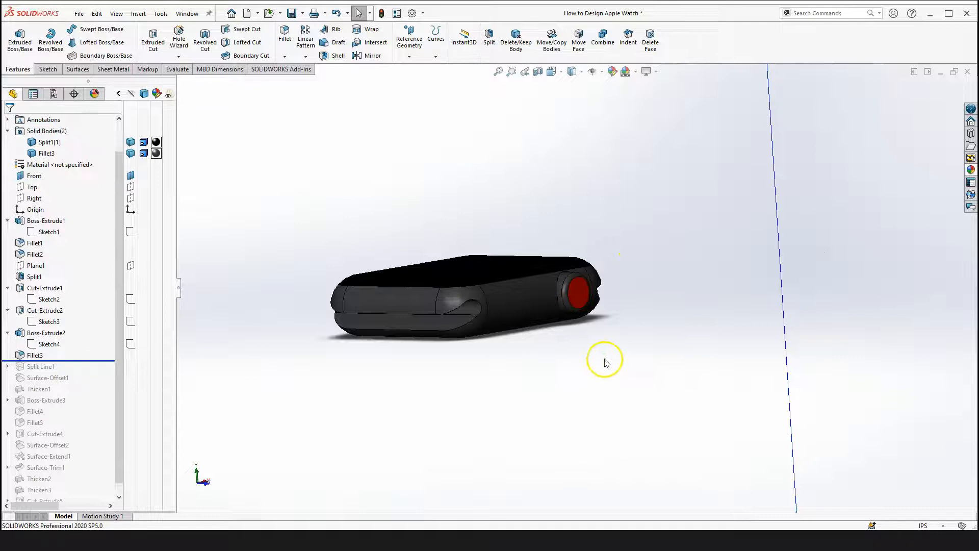
scroll(586, 291, "down", 6)
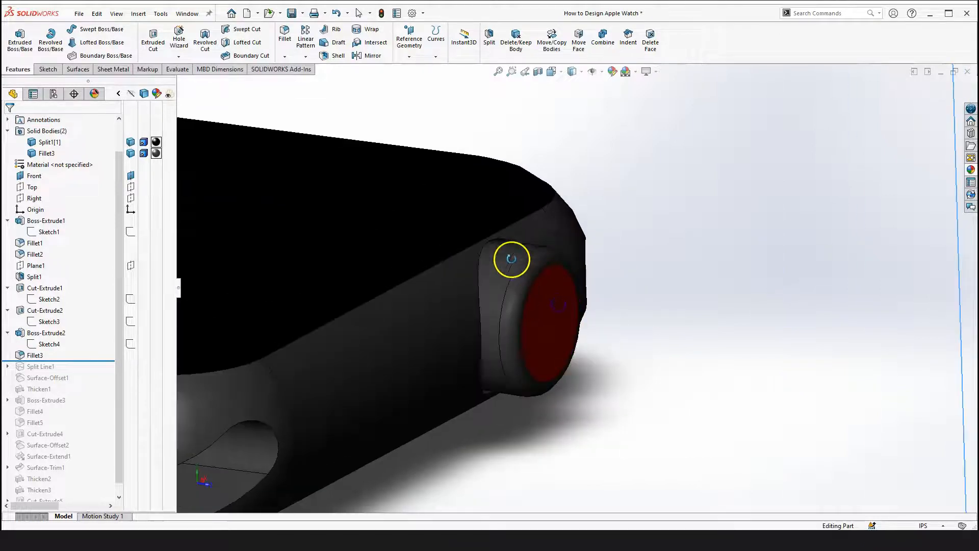
scroll(511, 259, "up", 5)
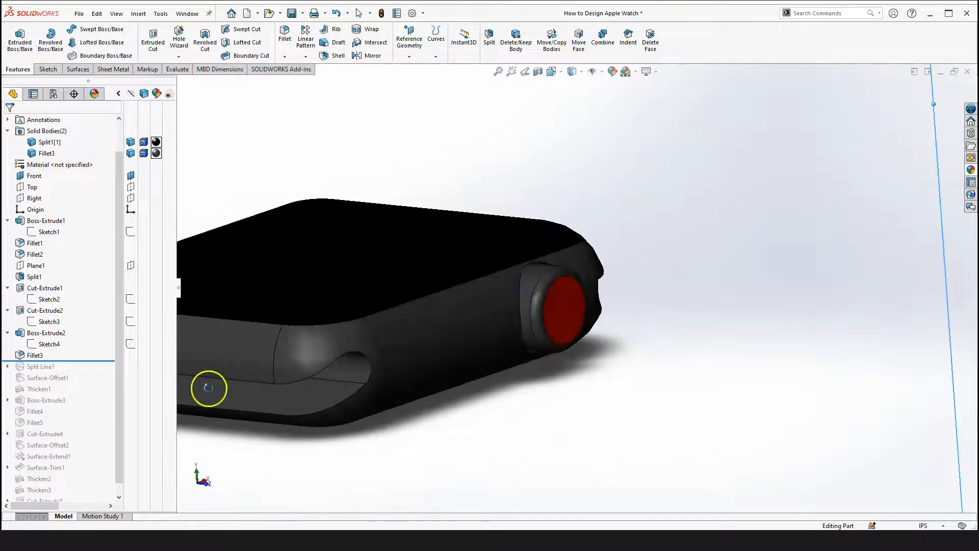
left_click_drag(89, 361, 87, 350)
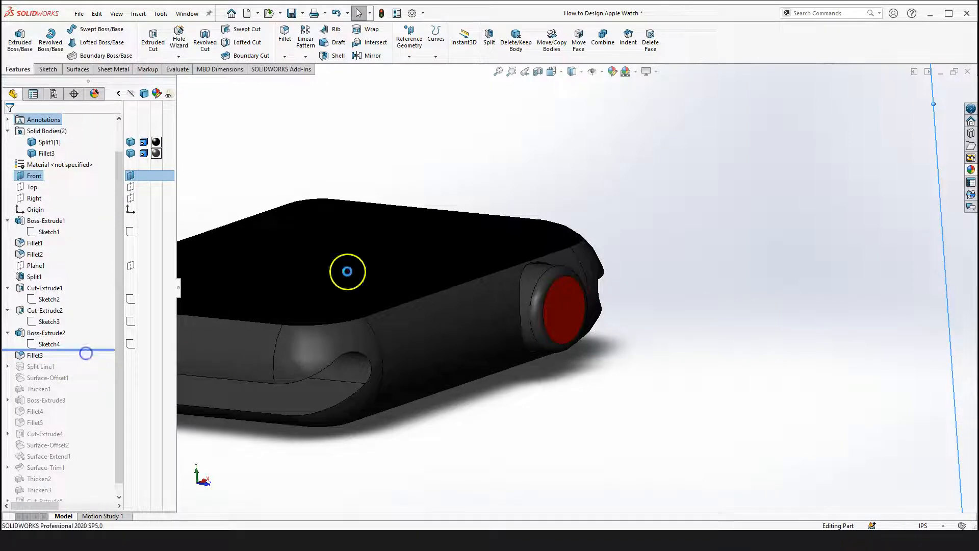
Start a constant-size Fillet on the crown's end face with a radius of 0.02 in
left_click(284, 36)
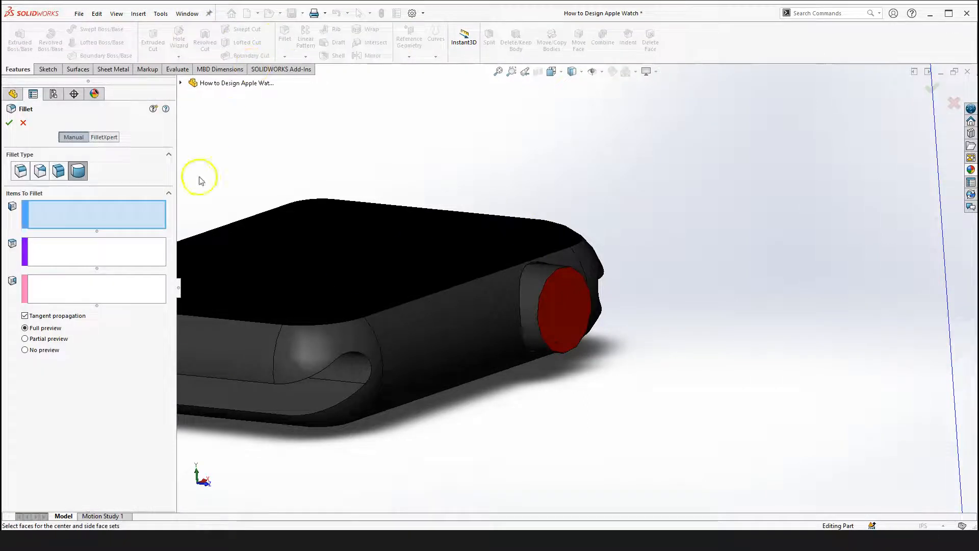
left_click(20, 173)
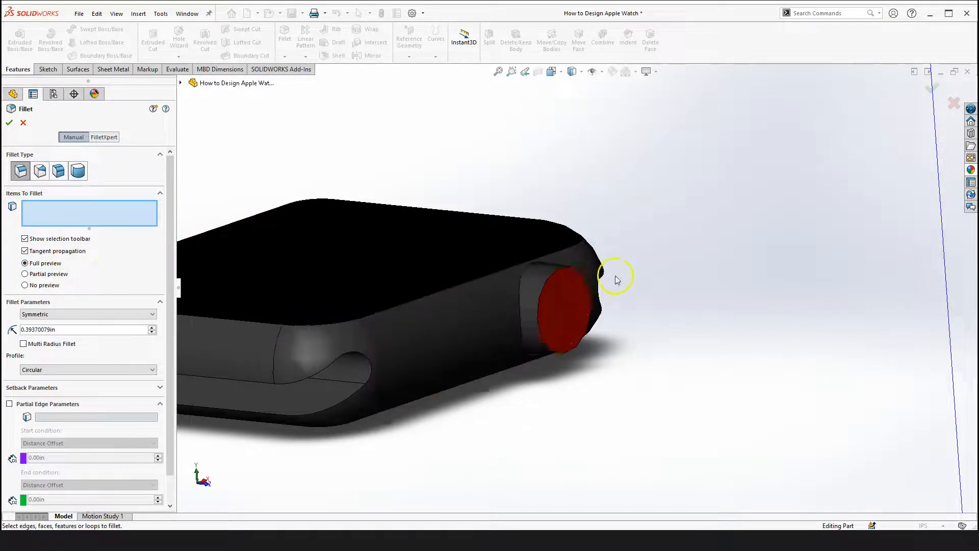
scroll(614, 277, "down", 2)
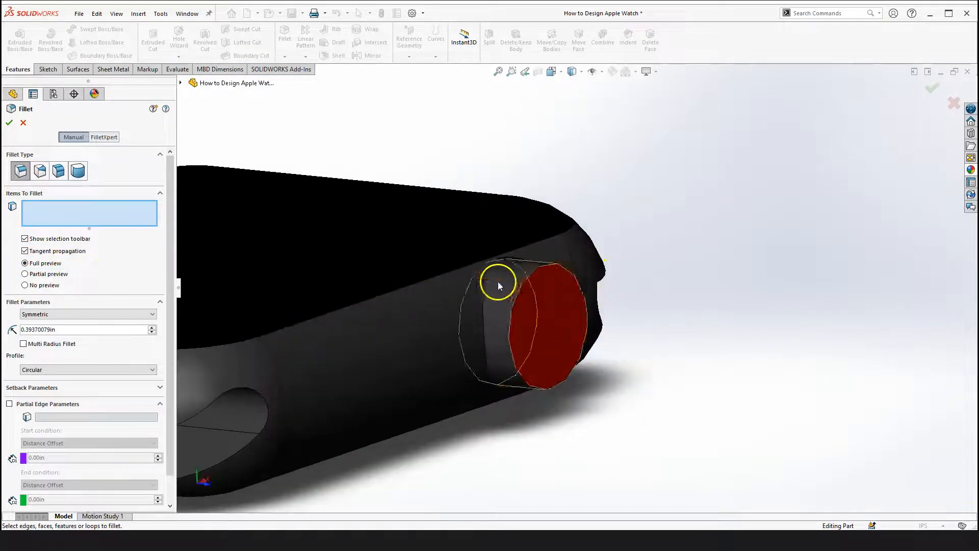
left_click(529, 276)
left_click_drag(66, 330, 13, 328)
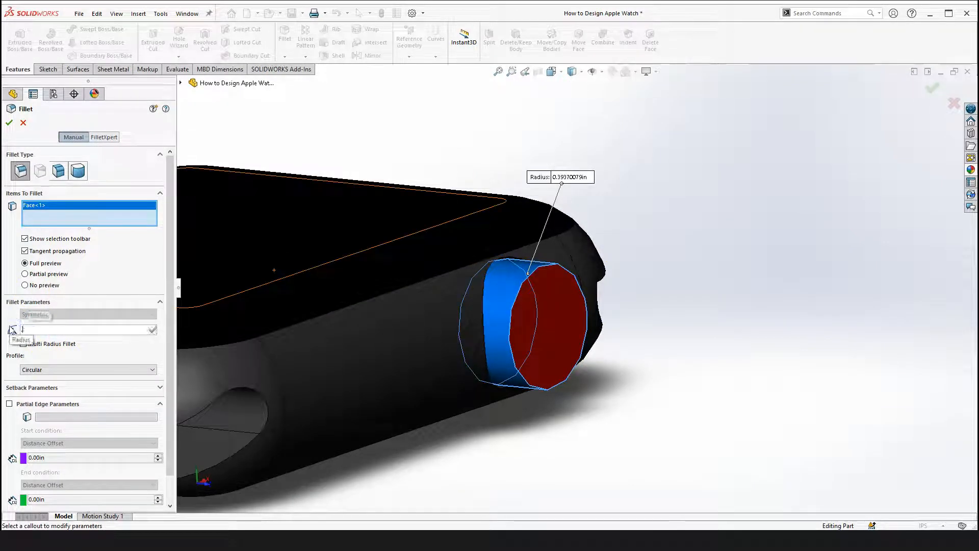
type("0.02")
key("Return")
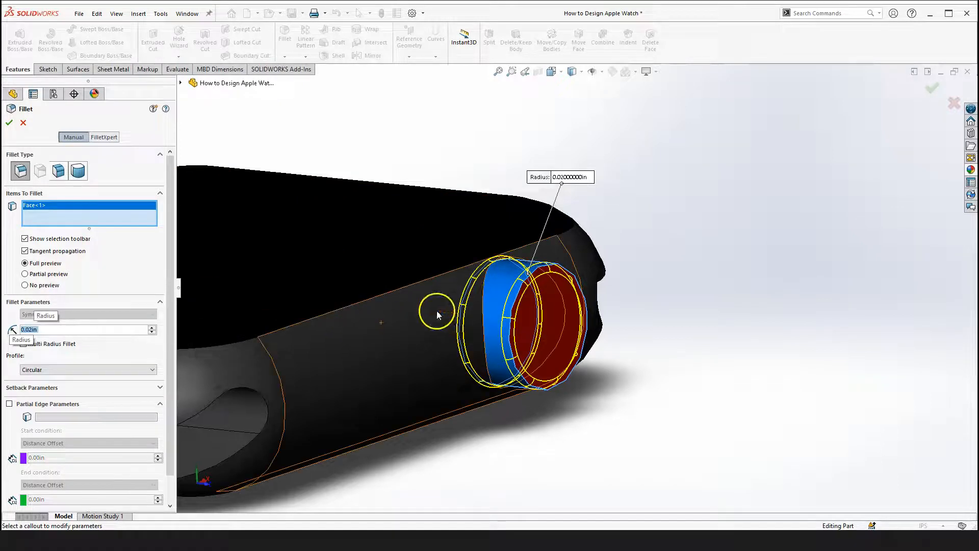
Orbit around the crown fillet preview to inspect it, then cancel the fillet
right_click_drag(696, 257, 691, 369)
scroll(512, 272, "down", 3)
middle_click_drag(510, 273, 285, 331)
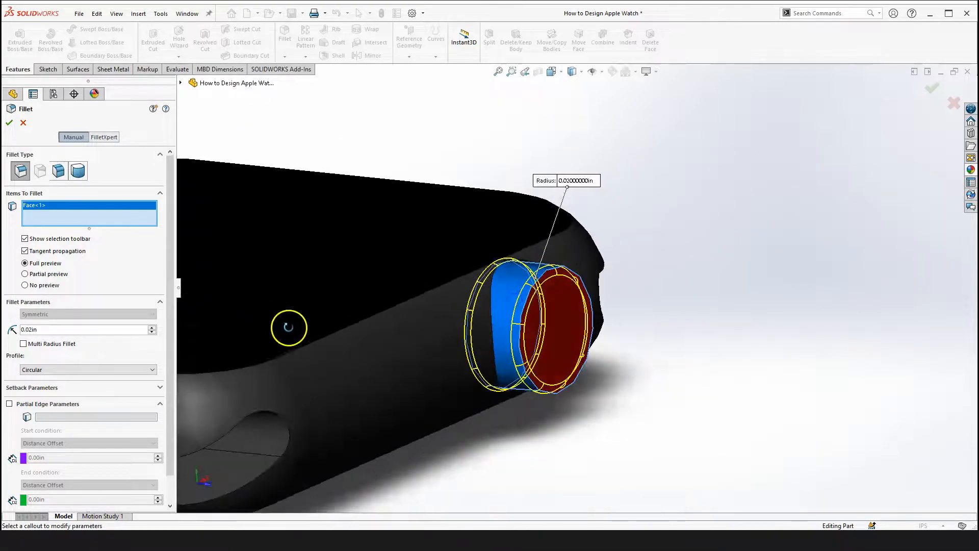
scroll(570, 328, "up", 2)
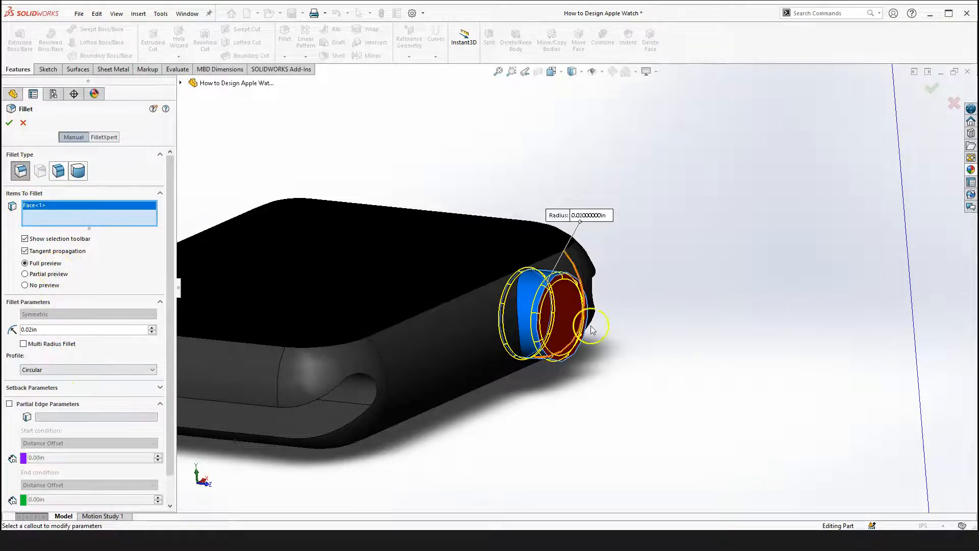
left_click(23, 123)
Roll the history forward past Fillet3
middle_click_drag(640, 269, 685, 263)
scroll(683, 264, "up", 1)
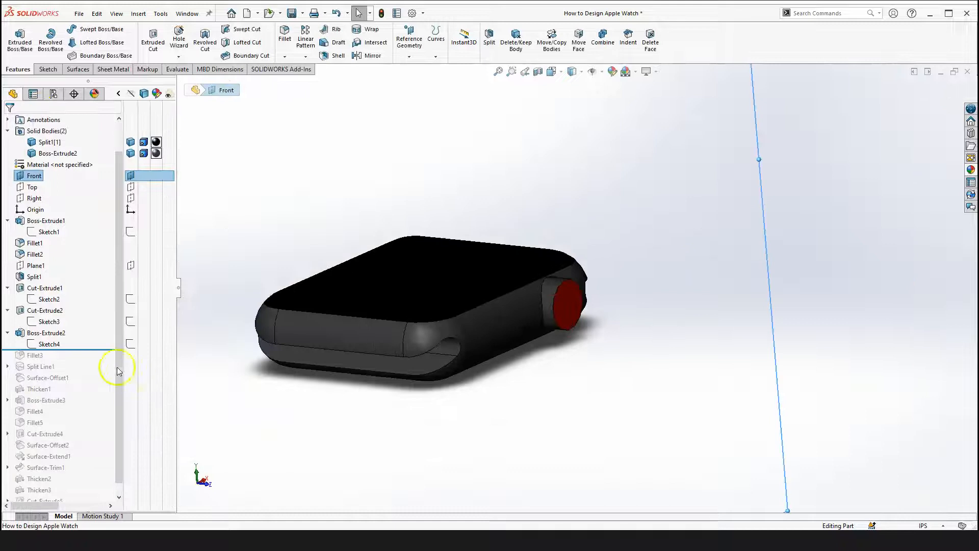
left_click_drag(84, 349, 77, 360)
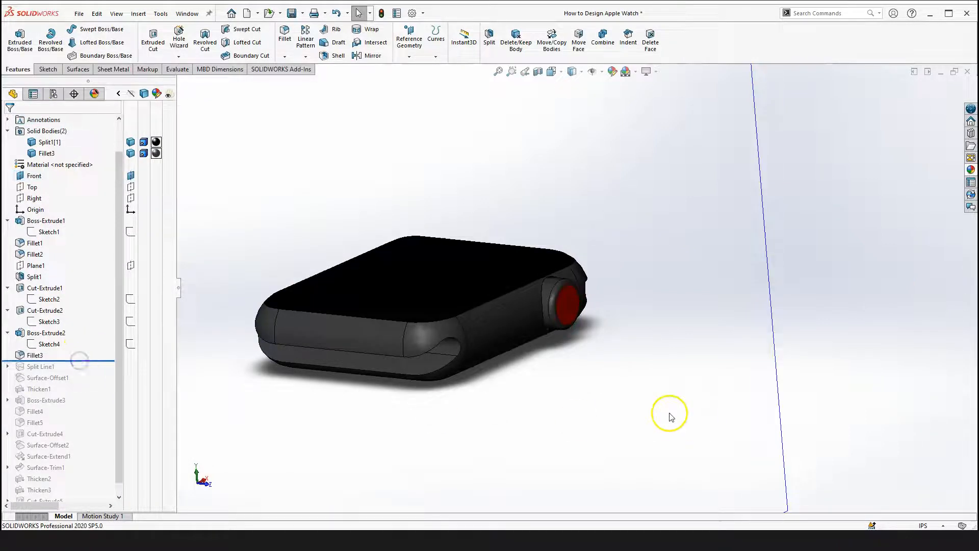
Orbit and zoom around the watch body to examine the filleted crown
middle_click_drag(630, 378, 633, 340)
scroll(632, 340, "up", 1)
left_click(769, 217)
scroll(730, 175, "up", 2)
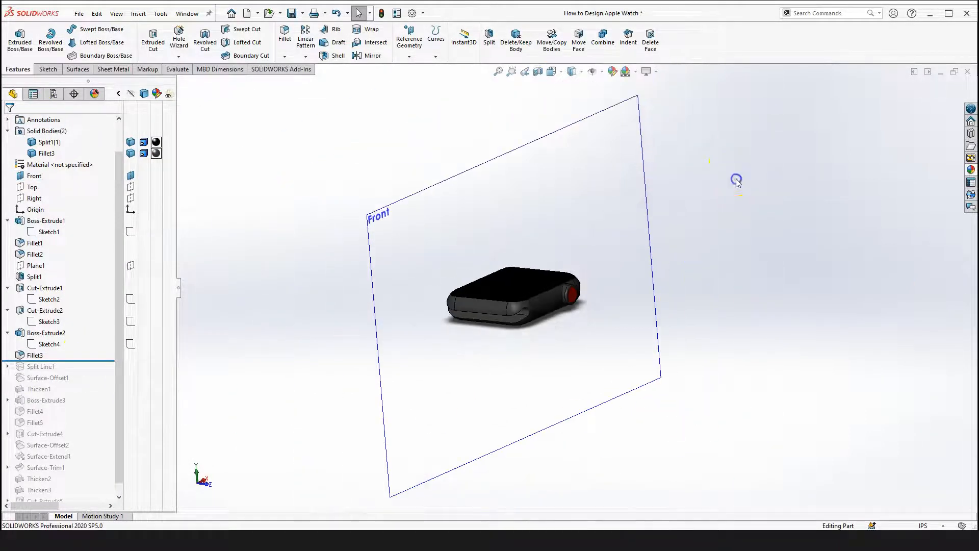
left_click(752, 311)
scroll(527, 313, "down", 4)
middle_click_drag(526, 314, 390, 342)
scroll(502, 307, "up", 4)
scroll(520, 307, "down", 3)
Roll the history forward past Split Line1 and examine the side button outline
left_click_drag(61, 361, 66, 372)
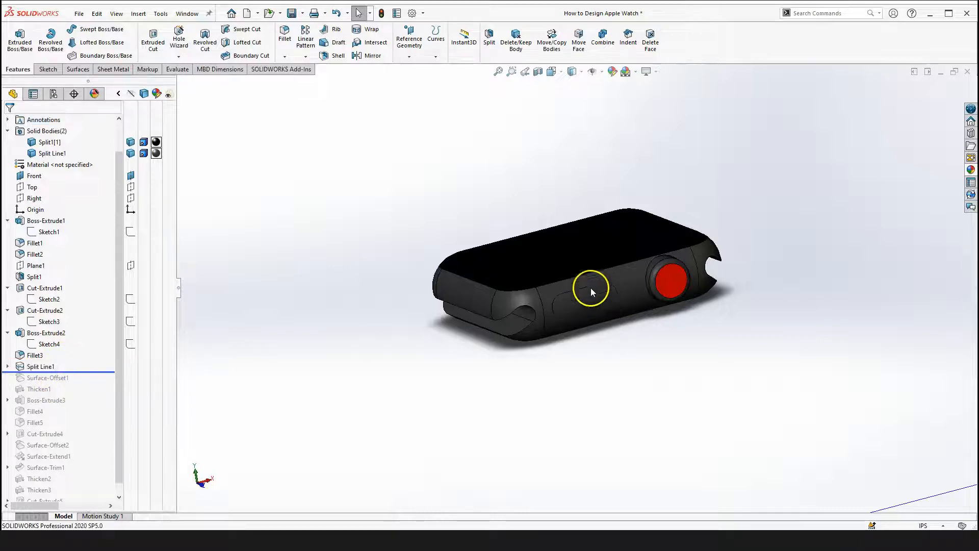
scroll(586, 298, "down", 2)
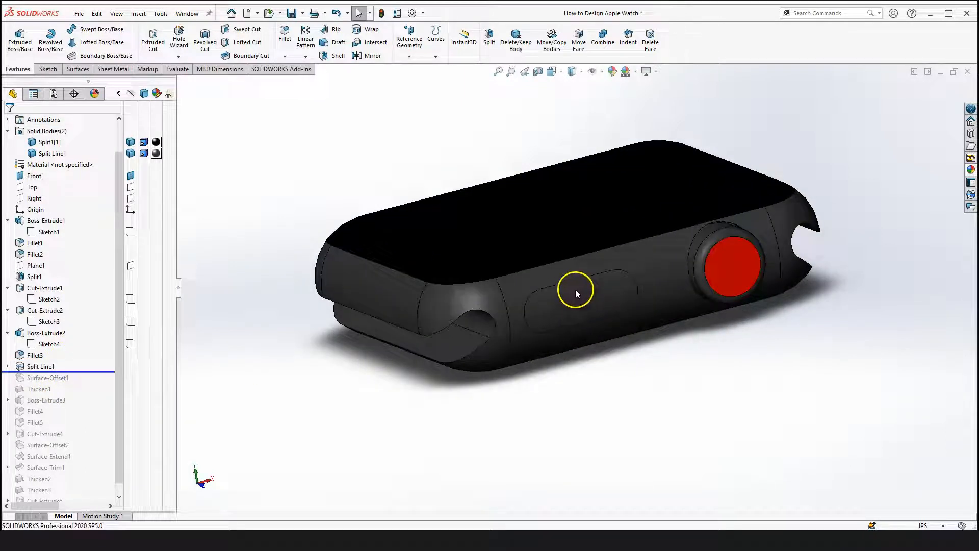
scroll(575, 289, "up", 3)
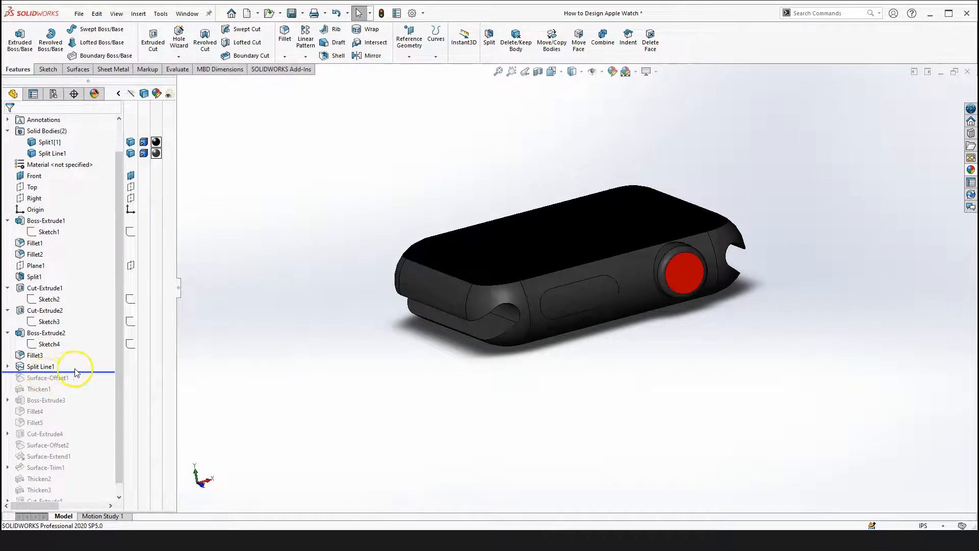
Expand Split Line1 and open its Sketch5 for editing
left_click(7, 367)
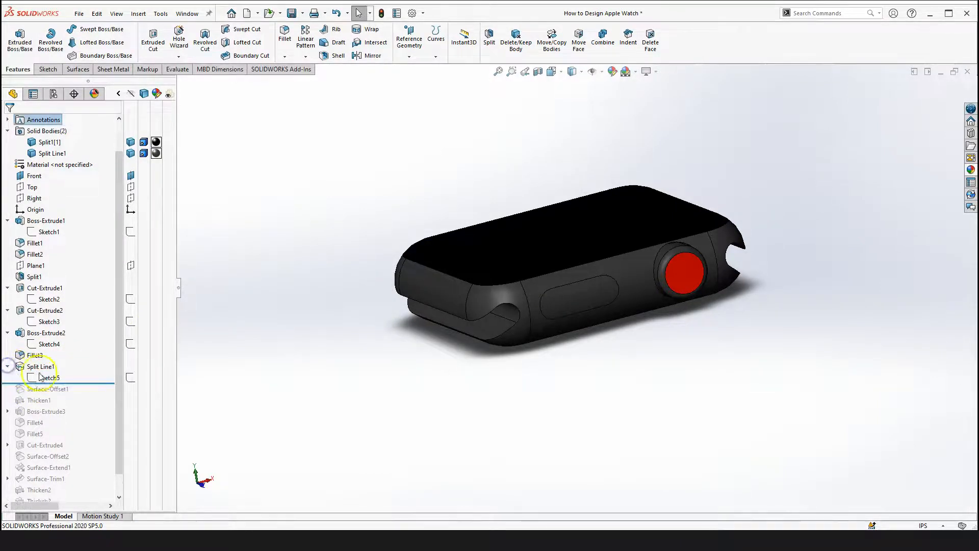
left_click(49, 377)
left_click(54, 332)
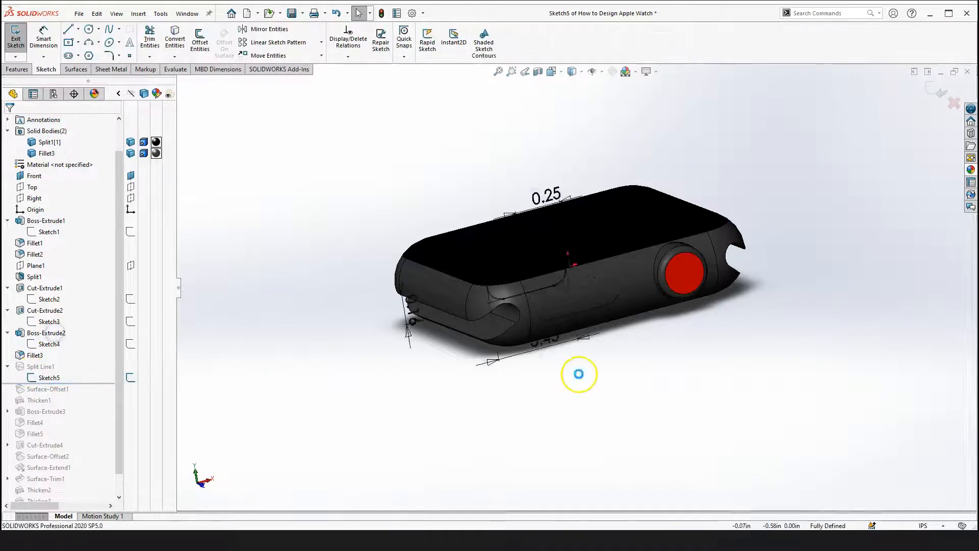
View Sketch5 normal to the Front plane and examine the slot, its centreline and dimensions
scroll(537, 289, "down", 2)
scroll(597, 344, "up", 4)
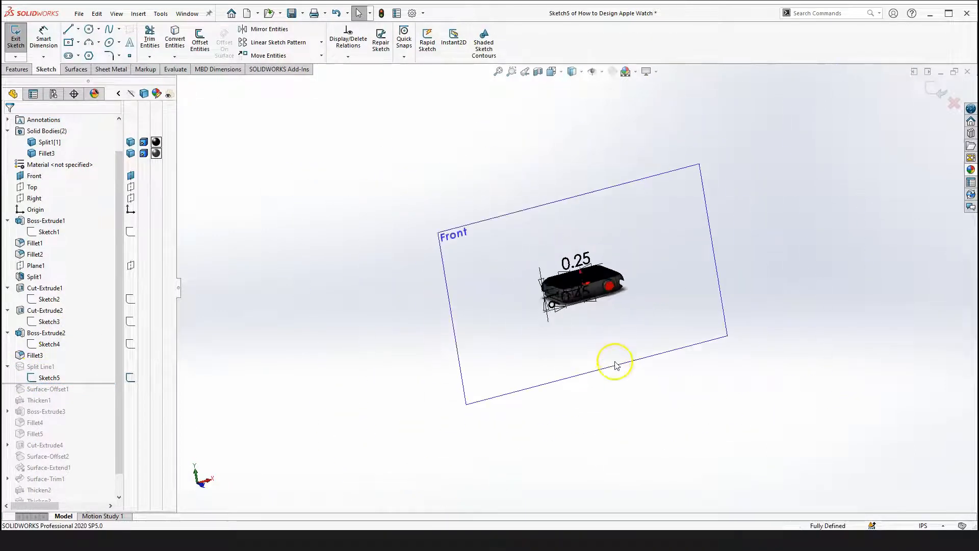
key("space")
left_click(727, 435)
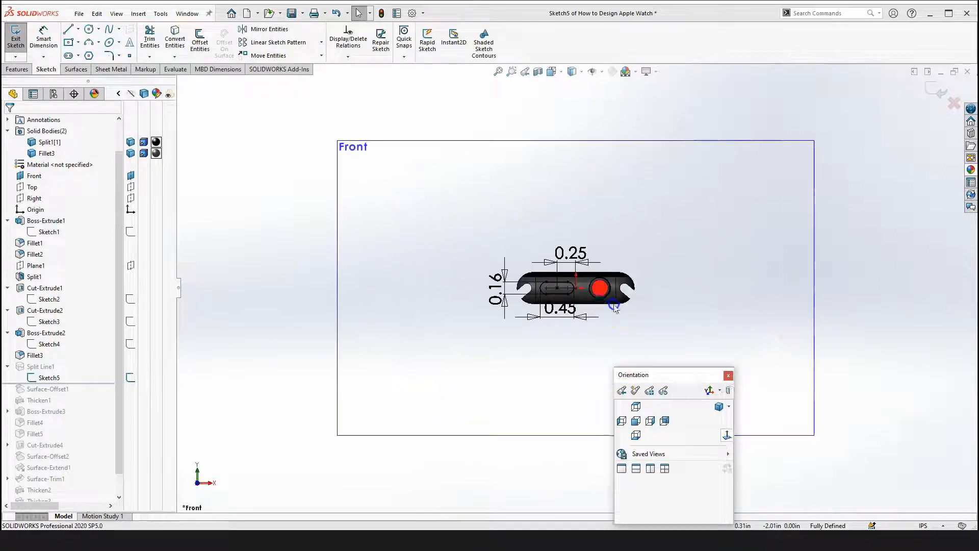
scroll(571, 293, "down", 6)
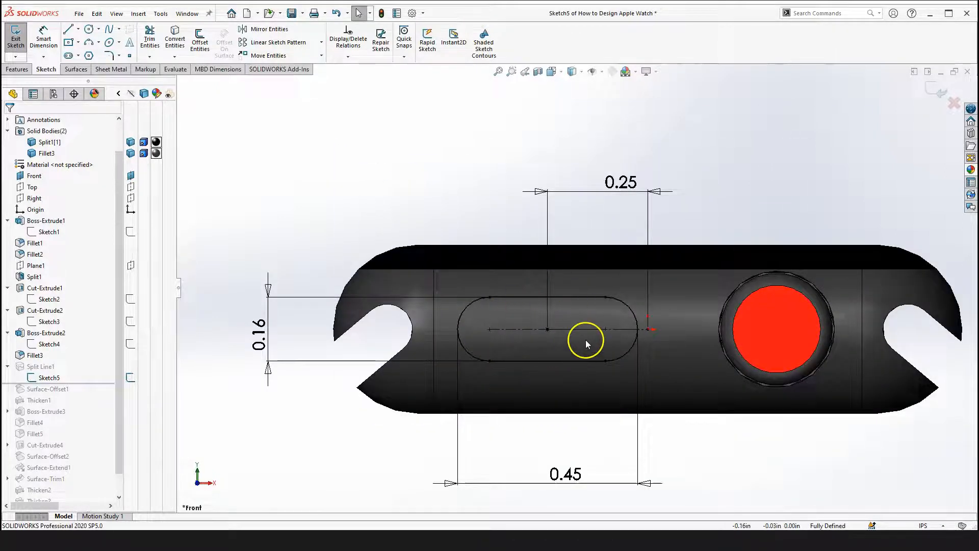
scroll(629, 345, "down", 3)
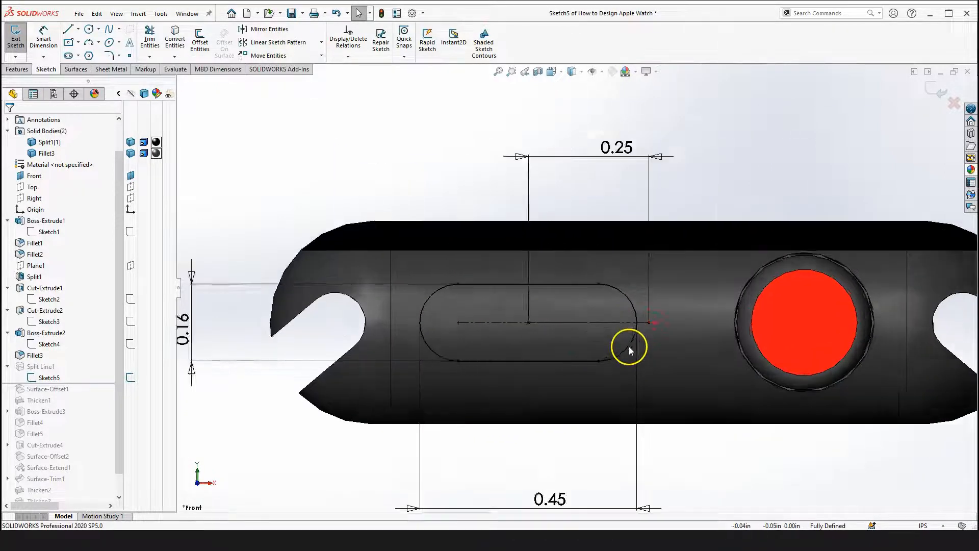
left_click(641, 314)
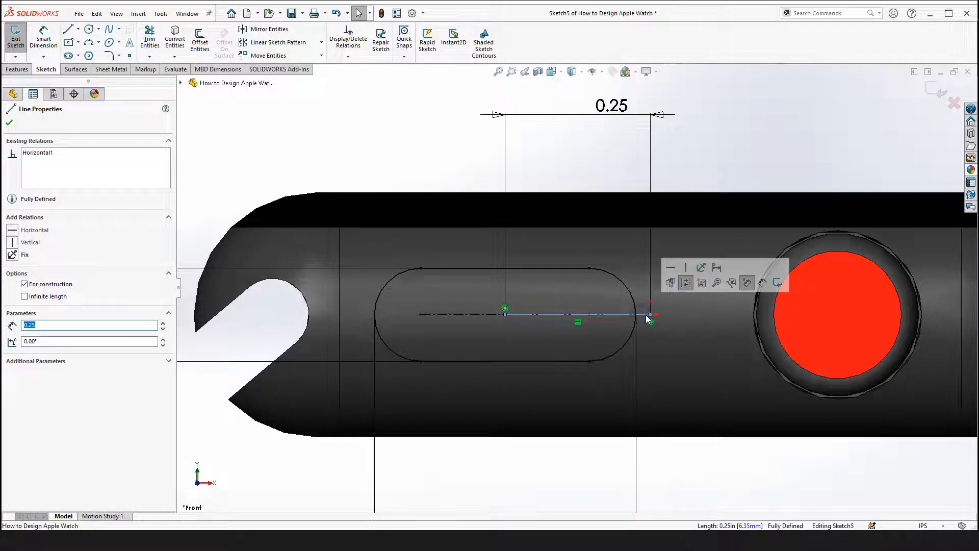
scroll(632, 319, "up", 3)
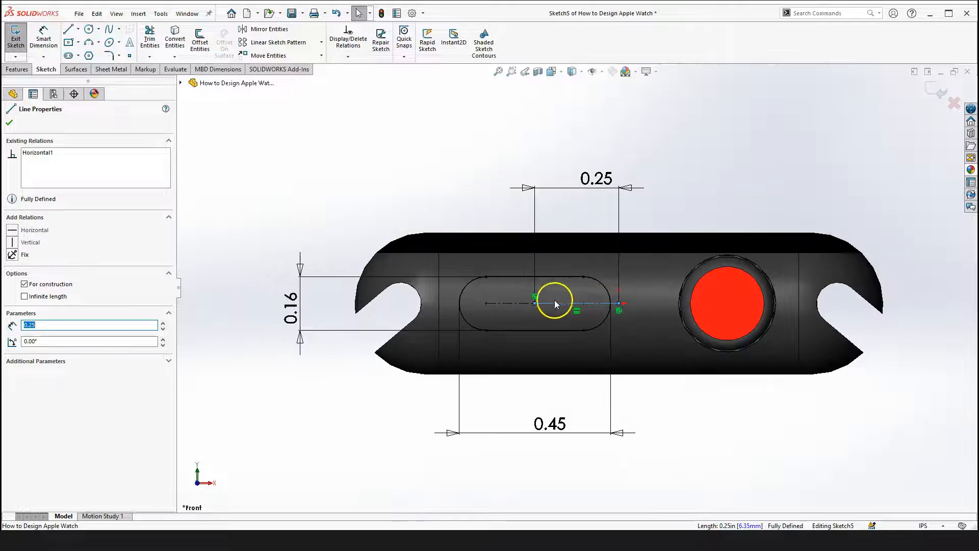
left_click(251, 154)
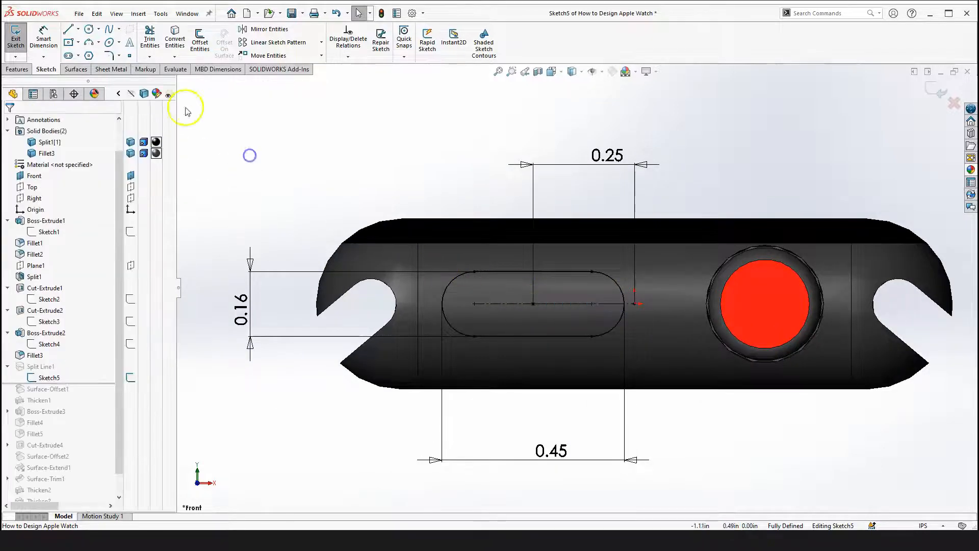
Sketch a sample straight slot above the watch body with the Slot tool
left_click(68, 55)
left_click(340, 162)
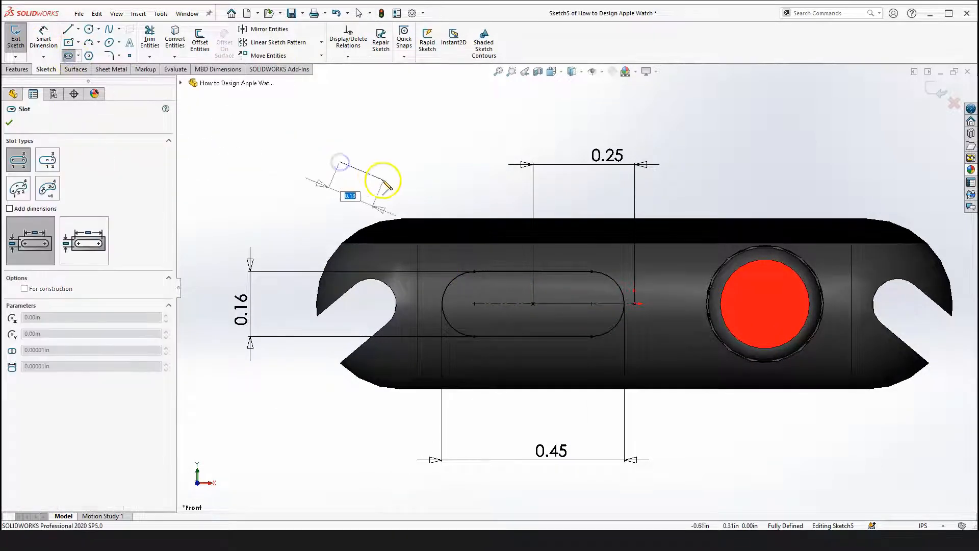
left_click(412, 161)
left_click(423, 141)
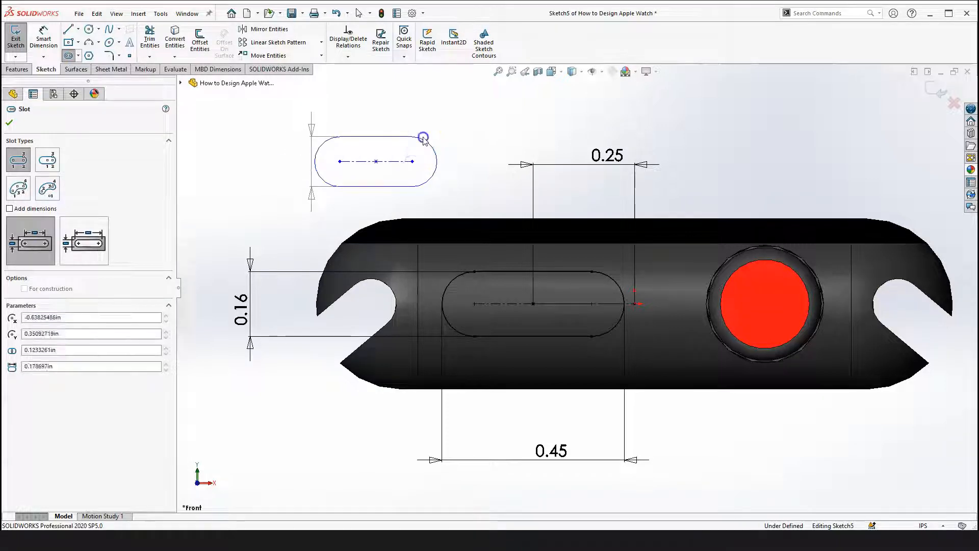
key("Escape")
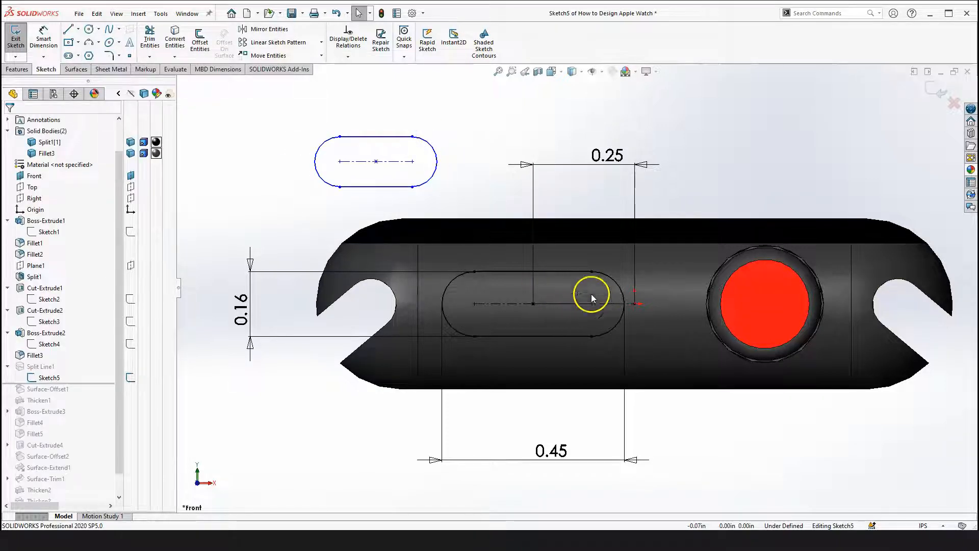
Move the sample slot, then box-select and delete it
left_click_drag(376, 161, 406, 157)
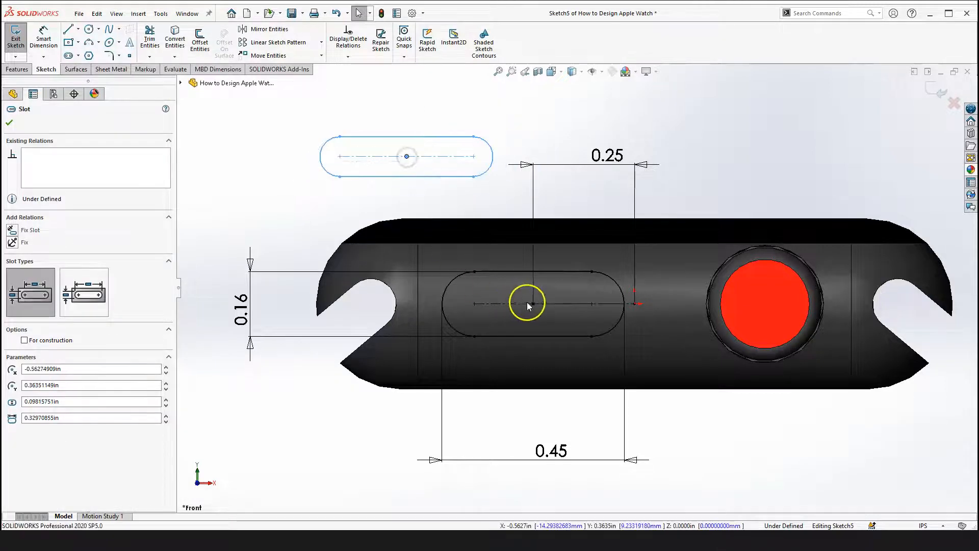
left_click_drag(272, 104, 505, 190)
key("Delete")
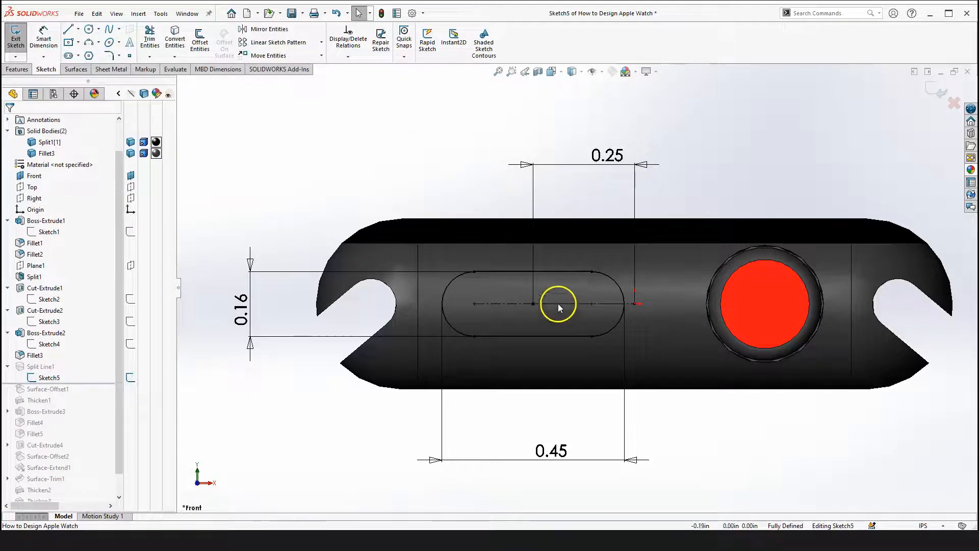
Exit Sketch5 and select it again in the feature history
scroll(579, 203, "up", 2)
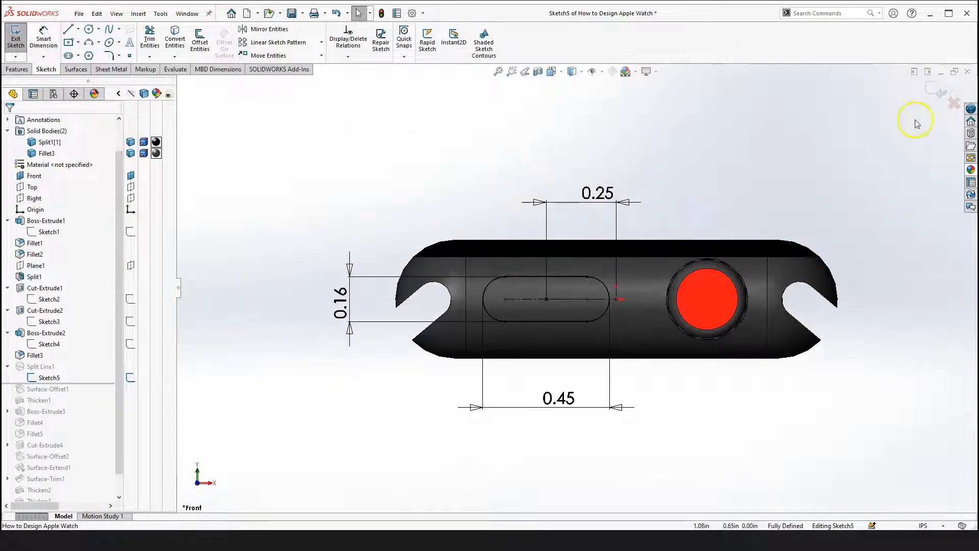
left_click(927, 95)
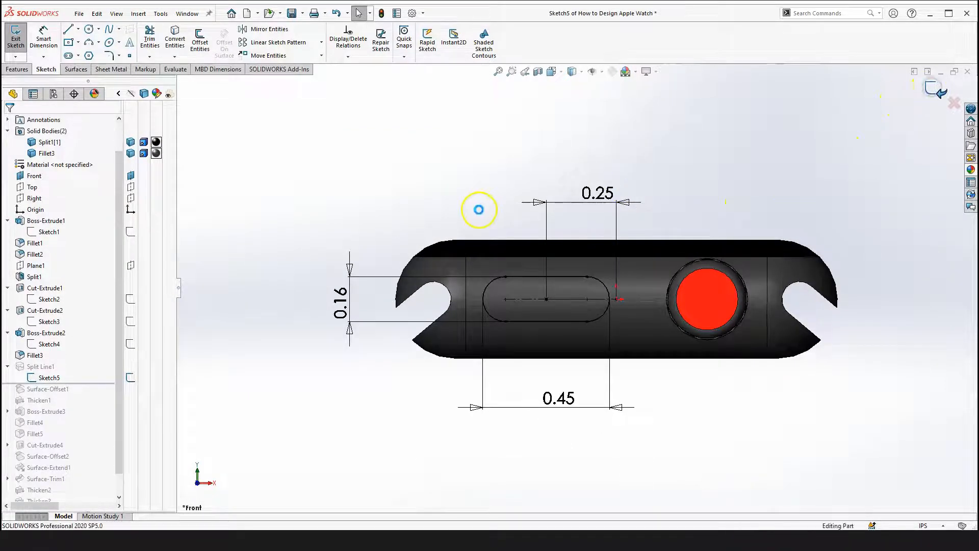
left_click(48, 377)
left_click(316, 312)
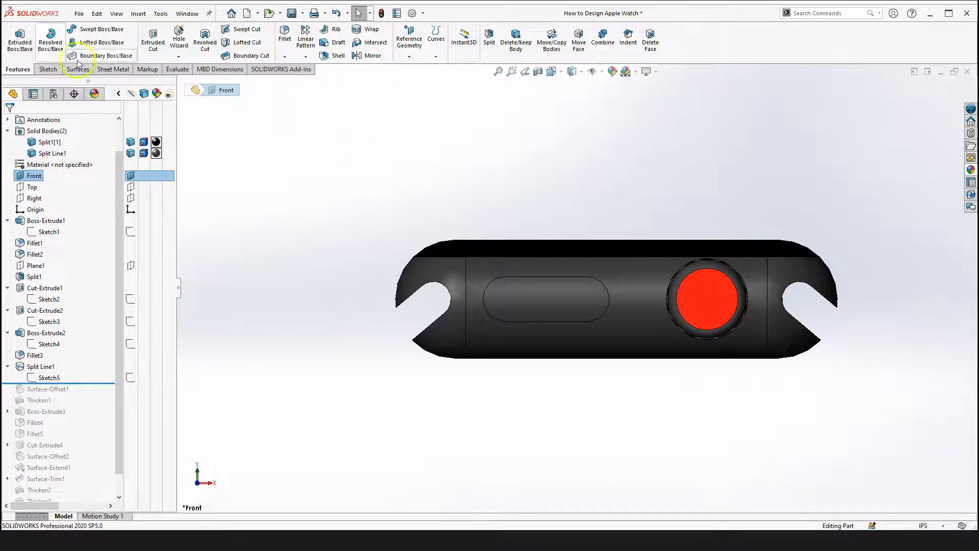
Open the Split Line1 feature definition, examine its Sketch5 and face selections, and close it
left_click(436, 57)
left_click(462, 73)
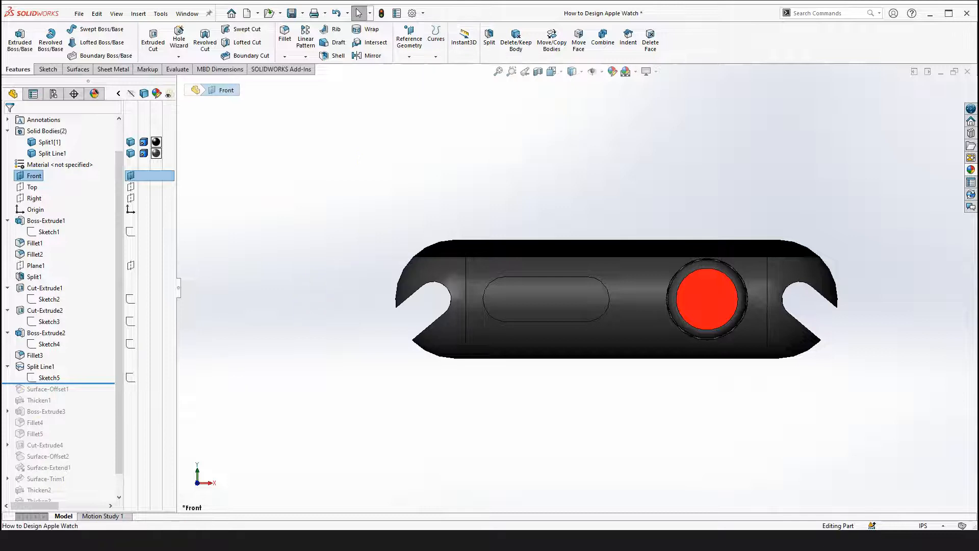
left_click(45, 367)
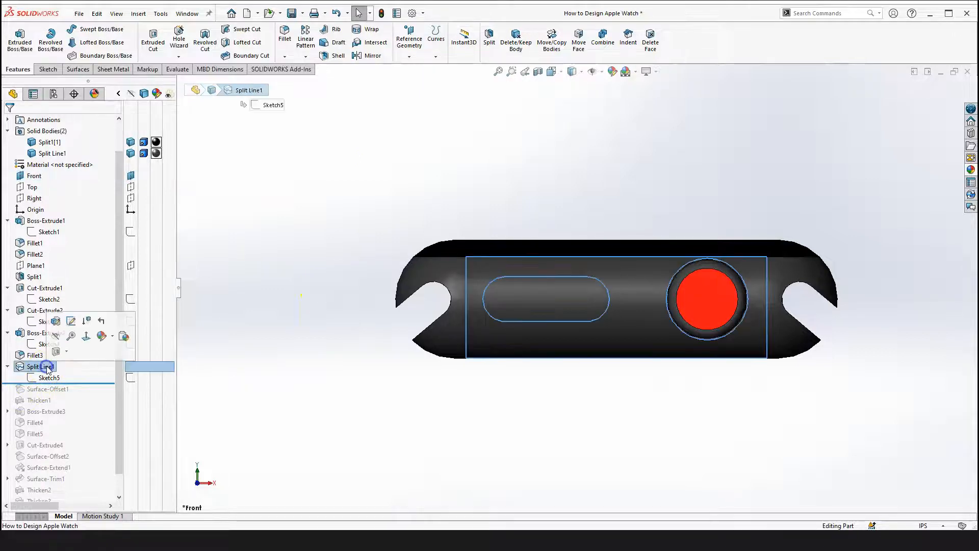
left_click(56, 320)
scroll(468, 402, "up", 4)
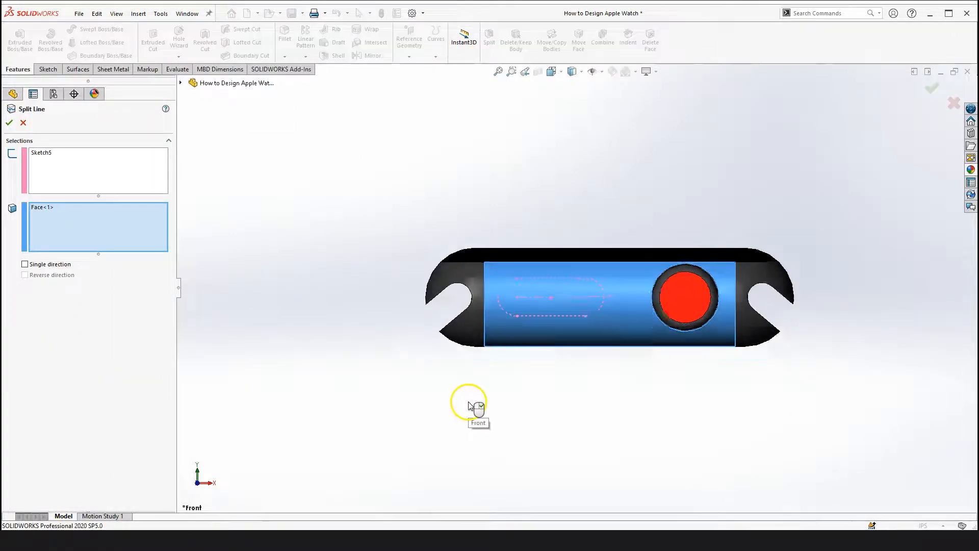
right_click_drag(394, 301, 393, 398)
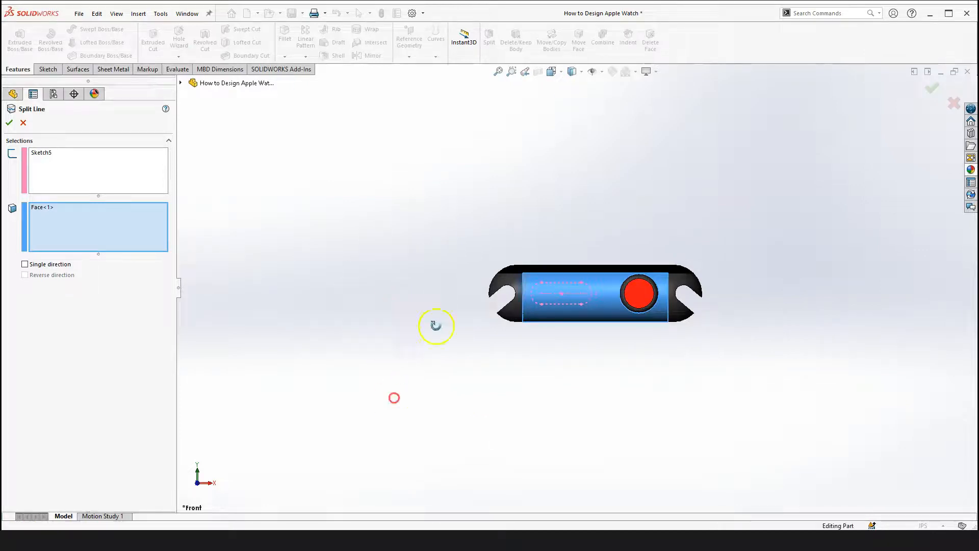
left_click_drag(435, 326, 524, 357)
scroll(634, 281, "down", 2)
left_click_drag(589, 323, 575, 308)
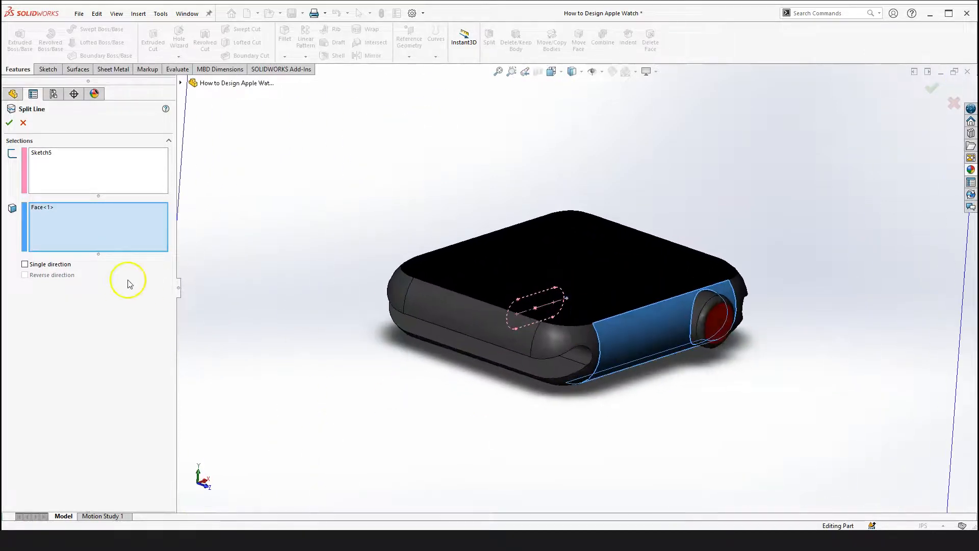
left_click(62, 157)
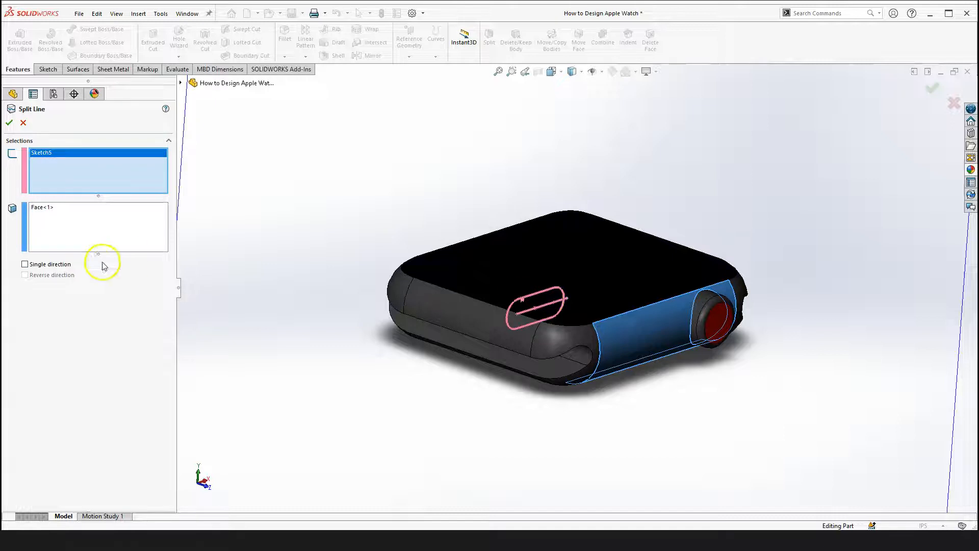
left_click(82, 221)
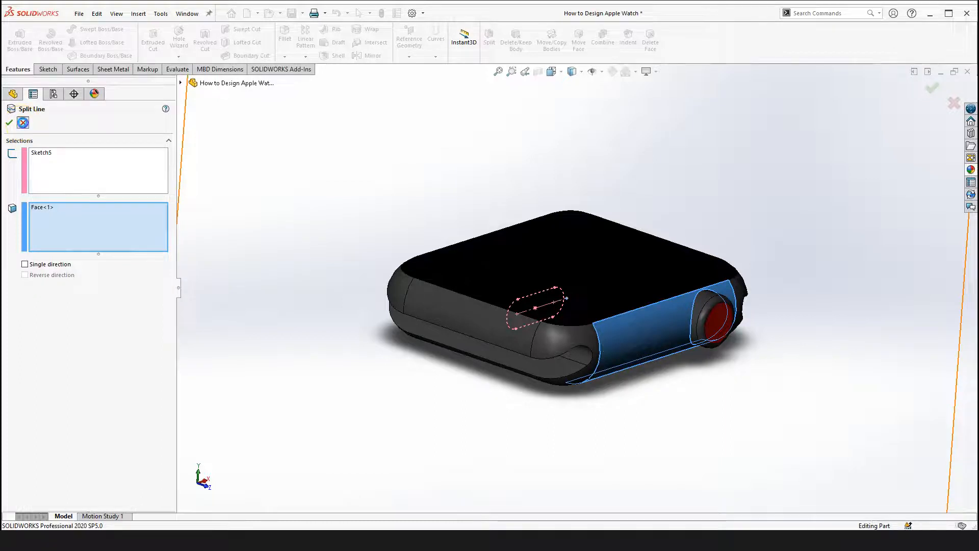
left_click(22, 123)
left_click(253, 367)
Examine the split slot face on the watch's side from several angles
scroll(647, 308, "up", 3)
scroll(647, 308, "down", 3)
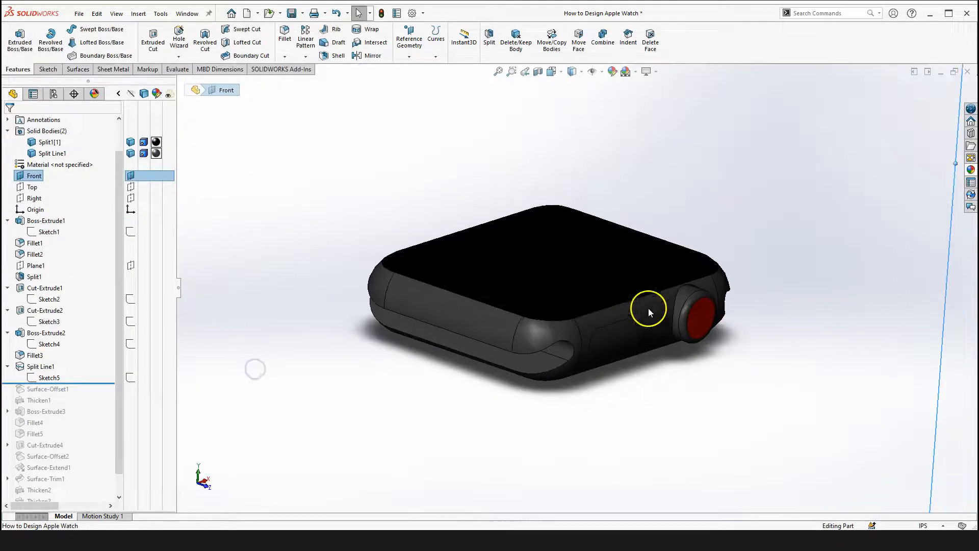
scroll(649, 407, "up", 3)
middle_click_drag(655, 413, 655, 432)
scroll(605, 301, "down", 6)
middle_click_drag(605, 302, 456, 263)
scroll(455, 263, "down", 2)
left_click(523, 237)
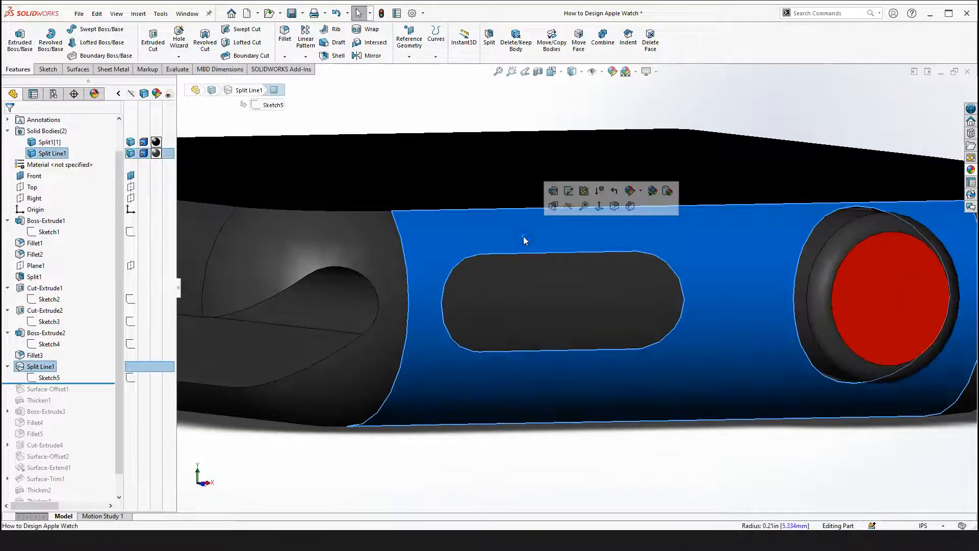
scroll(520, 278, "up", 2)
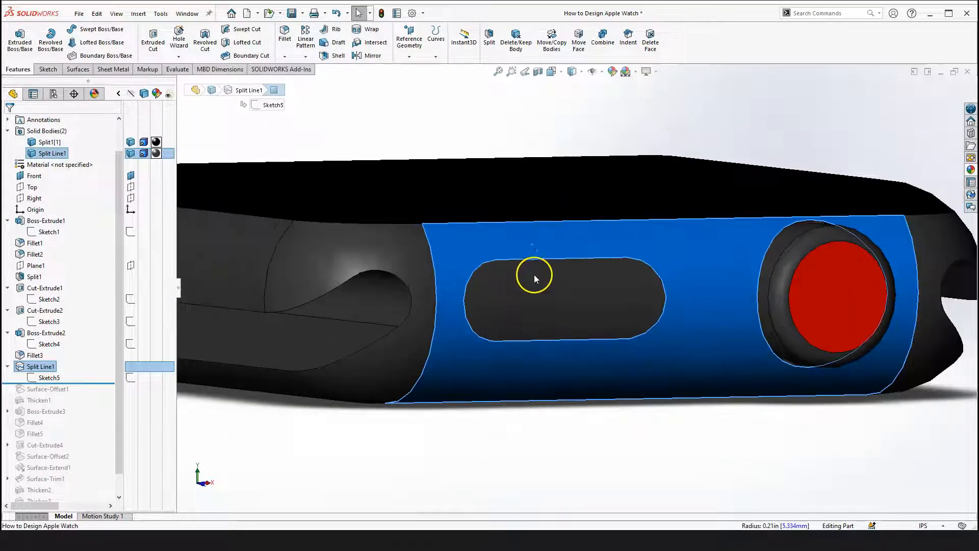
left_click(571, 298)
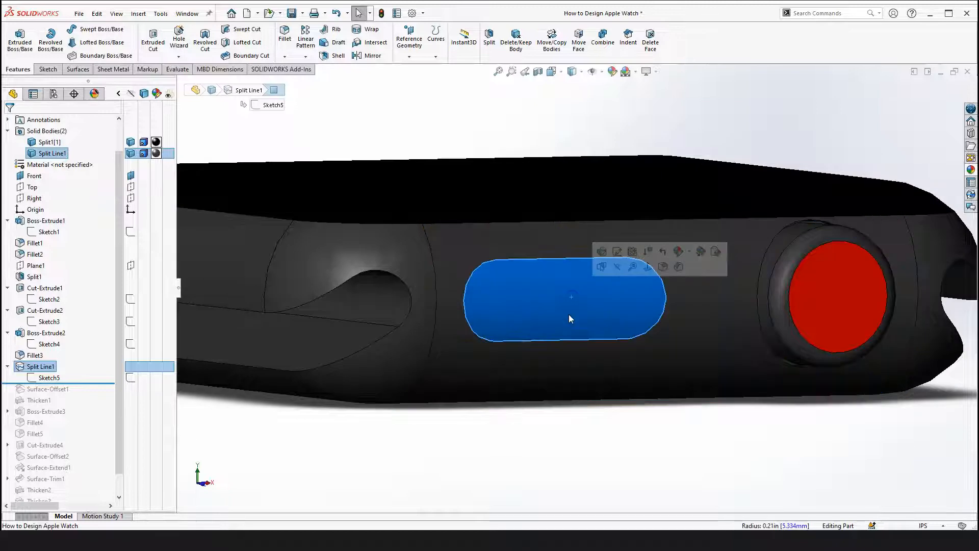
scroll(568, 301, "up", 3)
scroll(564, 307, "down", 3)
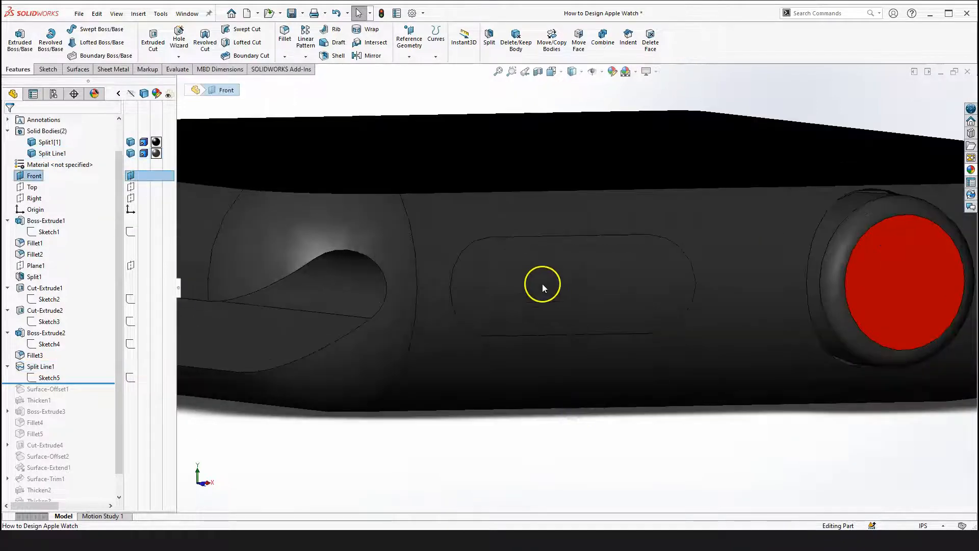
left_click(534, 259)
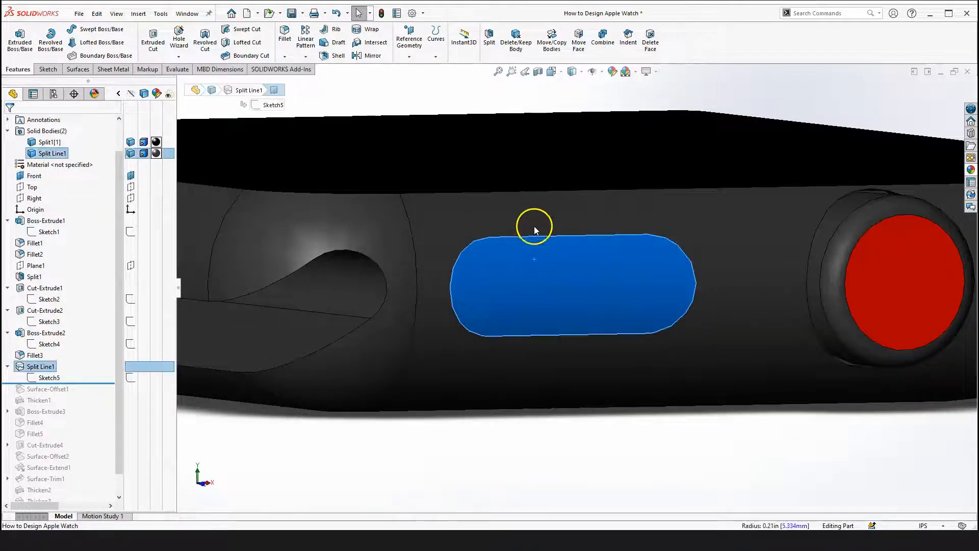
scroll(561, 280, "up", 3)
left_click(569, 465)
scroll(546, 306, "down", 3)
middle_click_drag(545, 290, 580, 248)
scroll(576, 244, "up", 3)
scroll(560, 316, "up", 3)
middle_click_drag(557, 307, 492, 419)
left_click(493, 419)
left_click(472, 400)
scroll(105, 388, "down", 1)
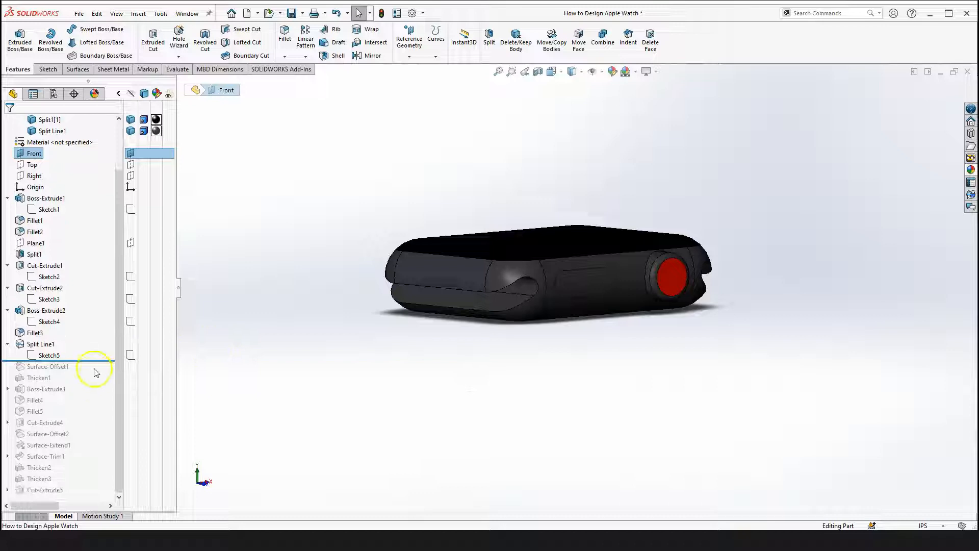
Roll the feature history forward to include Surface-Offset1
left_click_drag(96, 360, 91, 371)
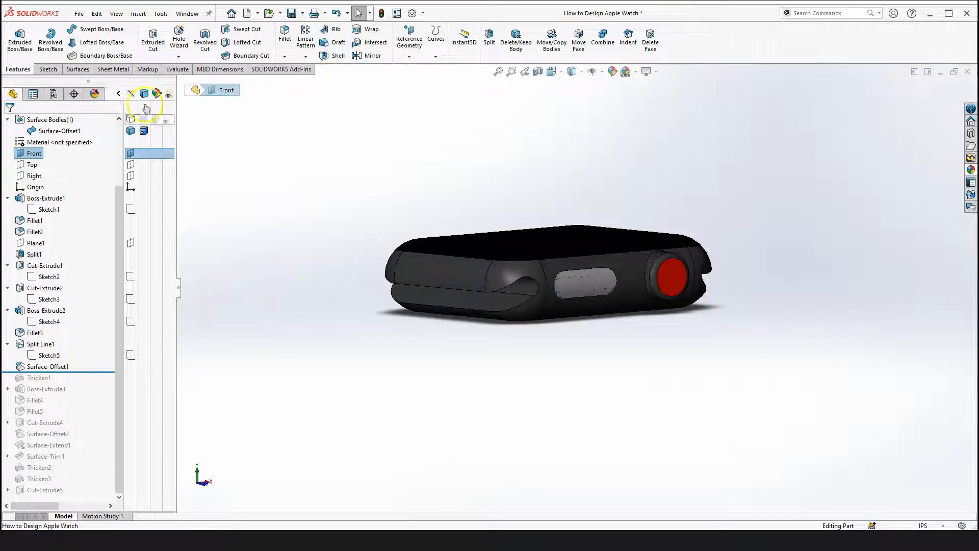
left_click(78, 69)
left_click(353, 178)
left_click(280, 375)
left_click(256, 241)
left_click(292, 293)
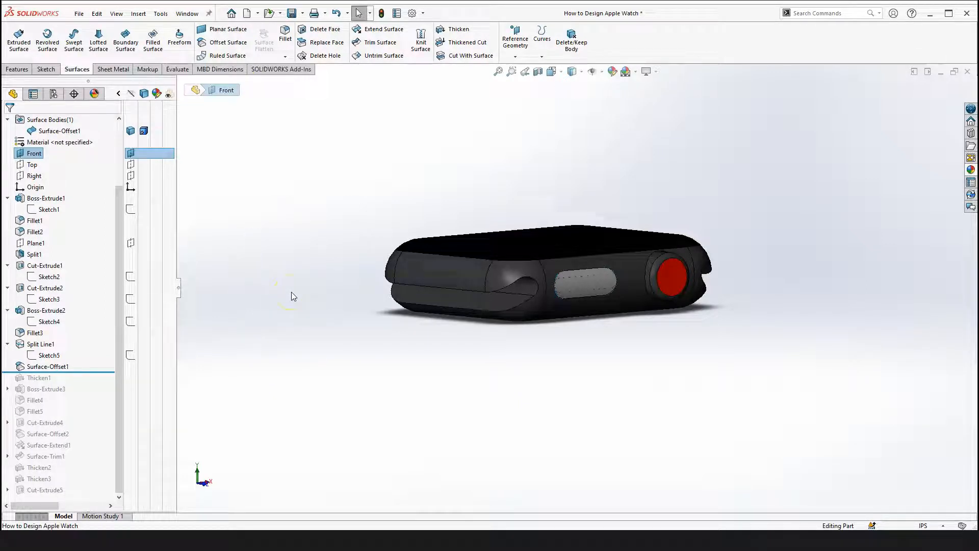
Inspect the faces on the side of the watch body, including the Fillet2 face
scroll(528, 257, "down", 2)
scroll(435, 280, "down", 2)
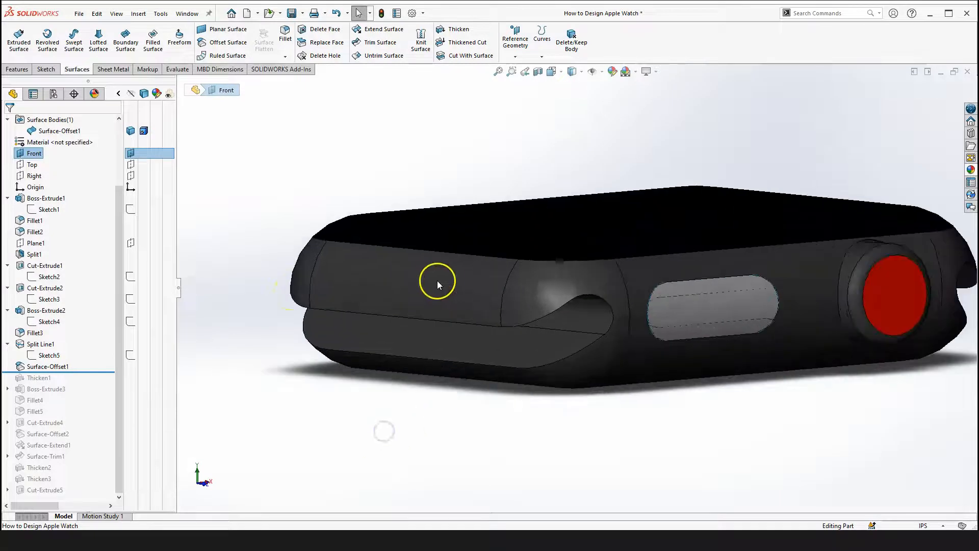
left_click(442, 281)
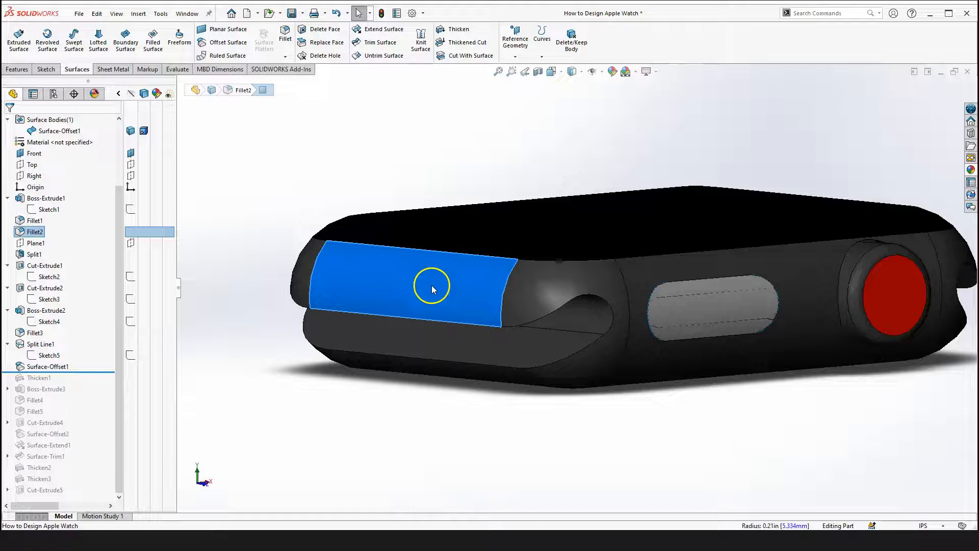
scroll(438, 296, "up", 2)
left_click(364, 352)
scroll(535, 284, "down", 1)
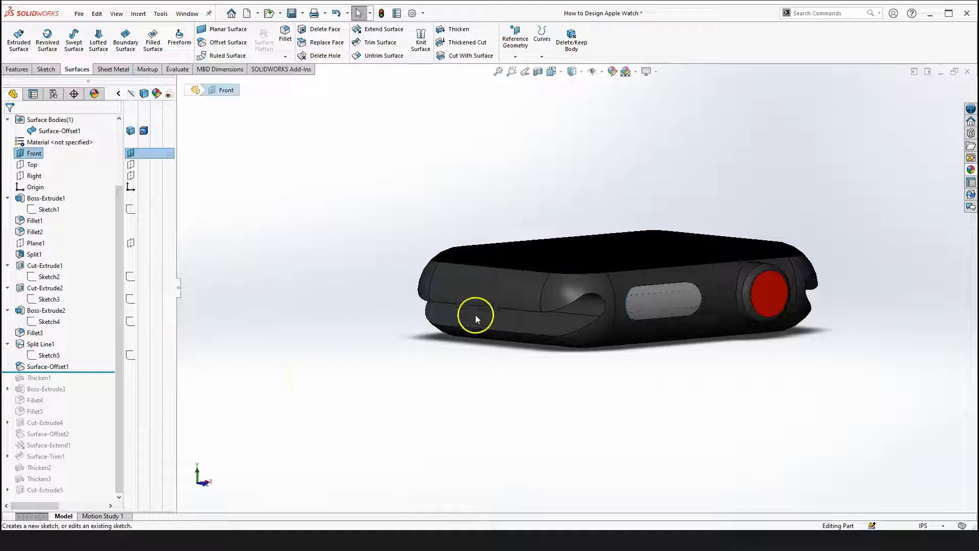
left_click(417, 347)
left_click(311, 386)
left_click(247, 366)
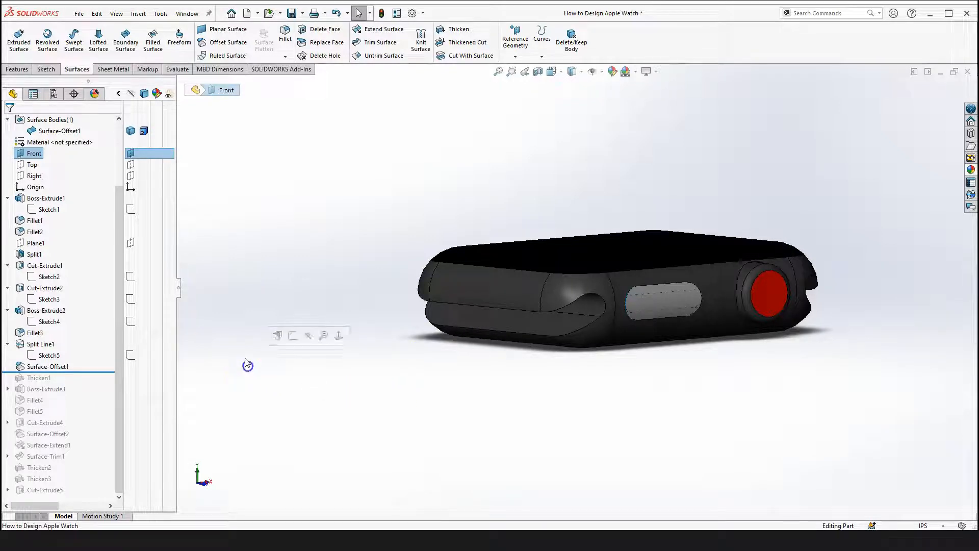
Isolate the Surface-Offset1 surface body
scroll(53, 227, "up", 3)
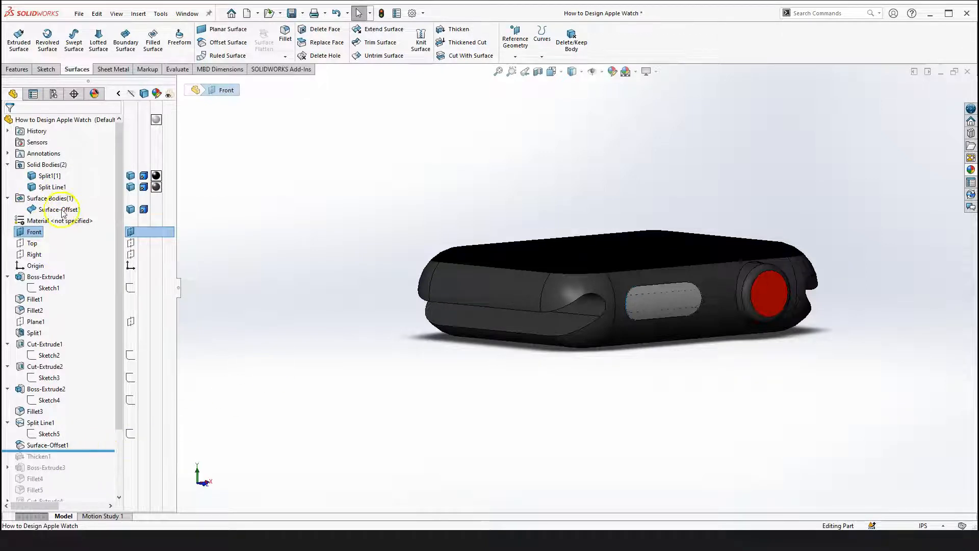
left_click(60, 210)
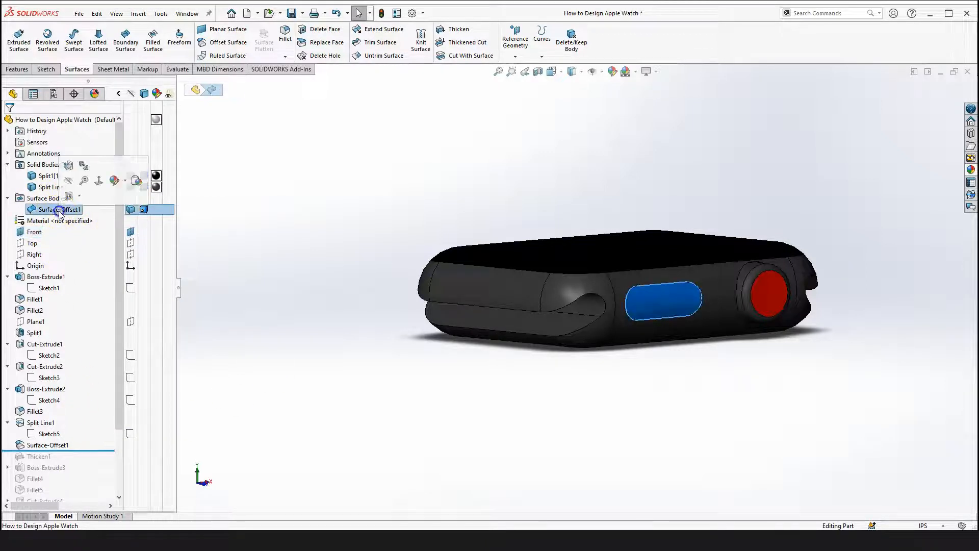
right_click(58, 210)
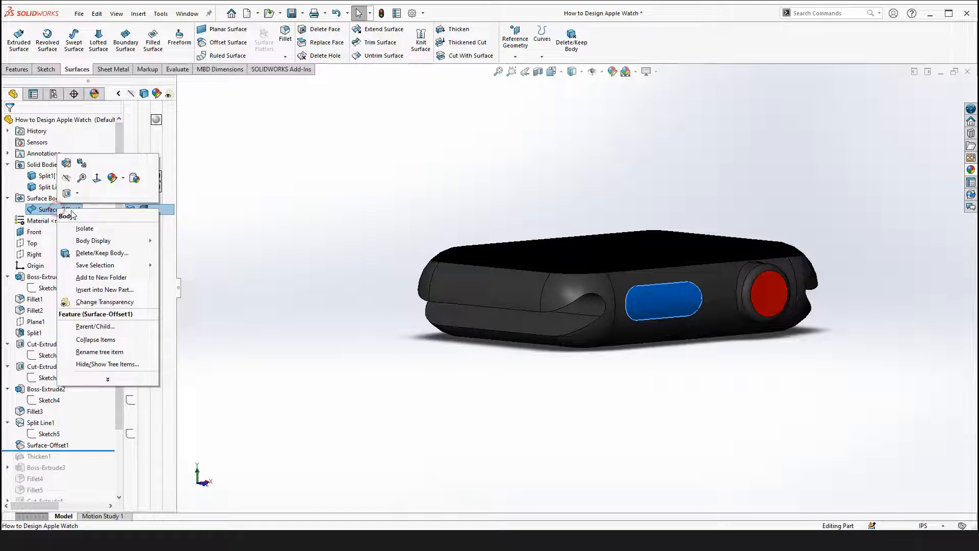
left_click(99, 230)
left_click(610, 387)
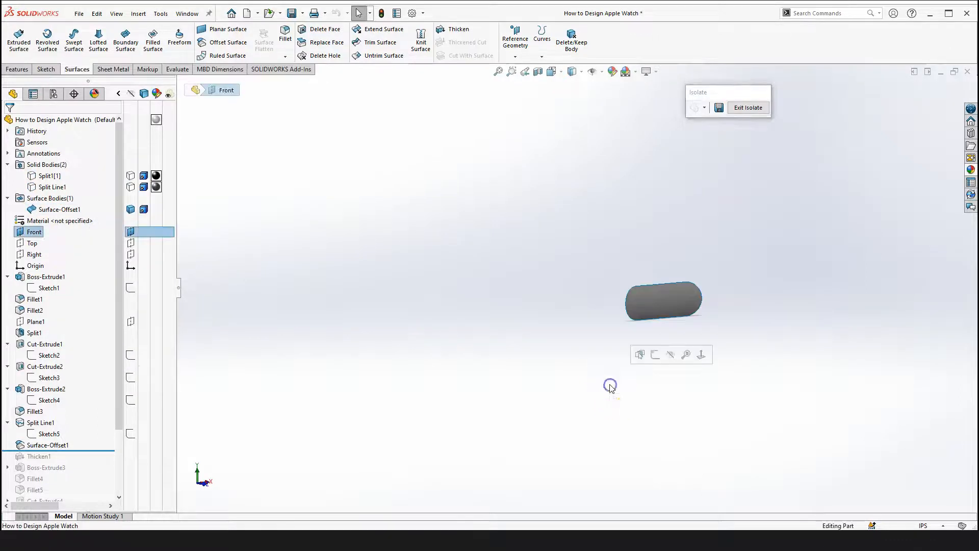
View the isolated offset surface from the front and side, then exit isolation
key("space")
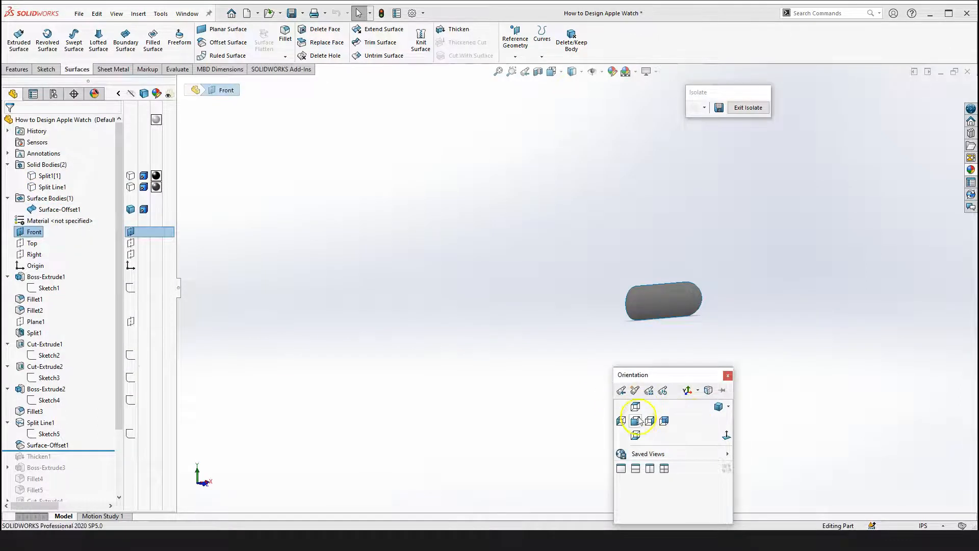
left_click(726, 434)
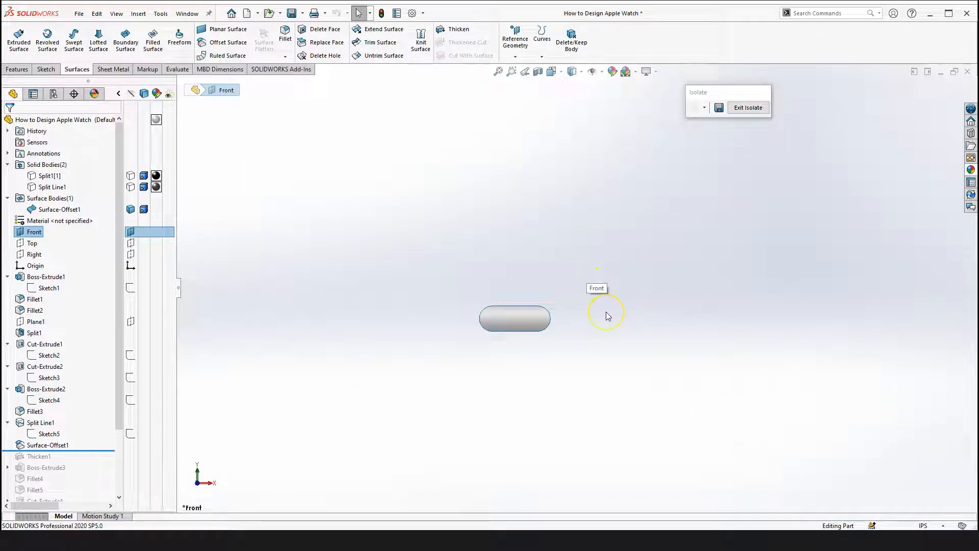
key("shift+Right")
key("shift+Right")
key("shift+Right")
key("shift+Right")
key("shift+Right")
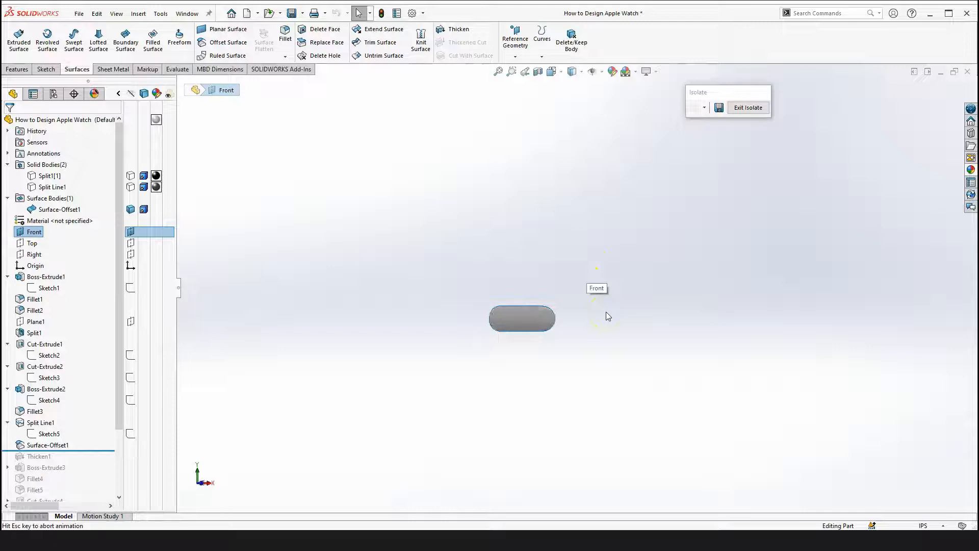
scroll(526, 310, "down", 8)
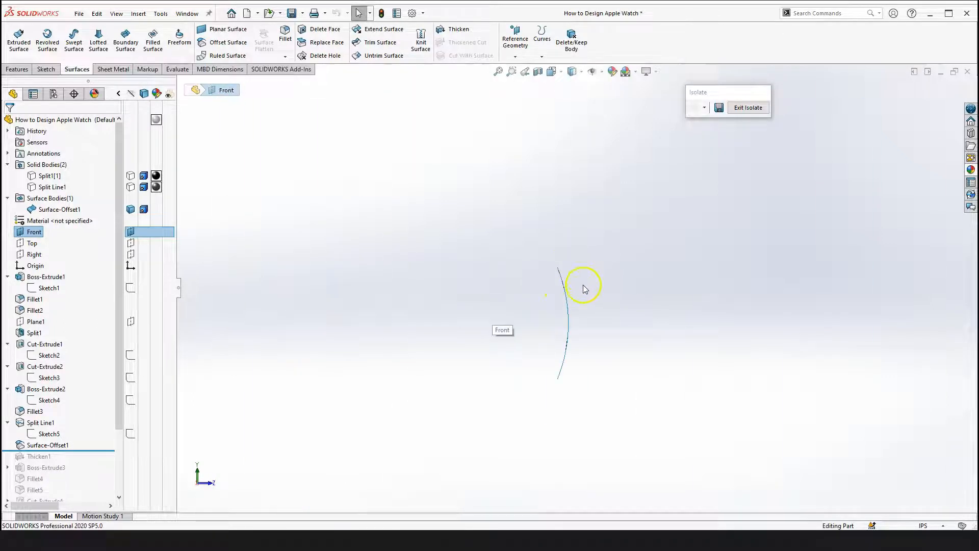
left_click(643, 329)
scroll(641, 255, "up", 2)
scroll(644, 234, "up", 5)
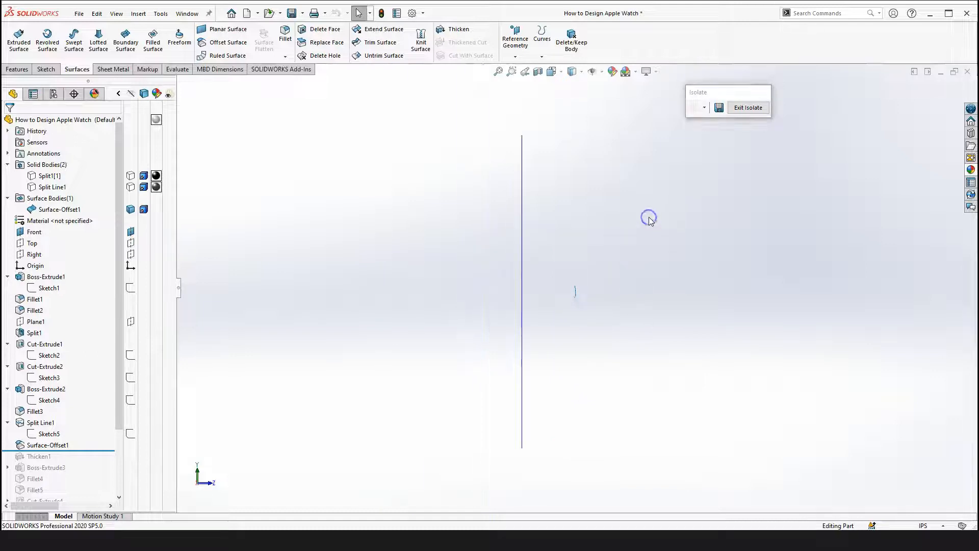
left_click(748, 107)
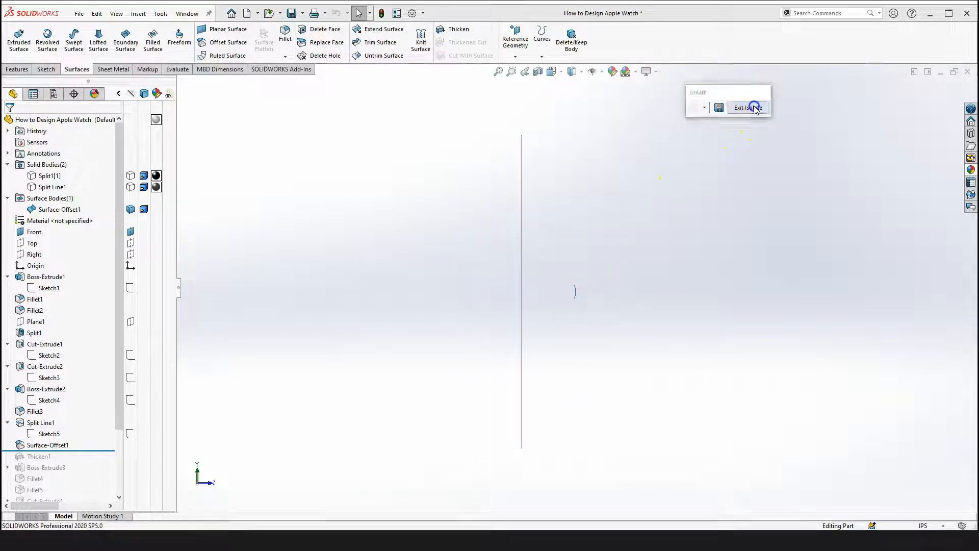
Open Surface-Offset1 for editing and clear its selected face
middle_click_drag(644, 239, 328, 443)
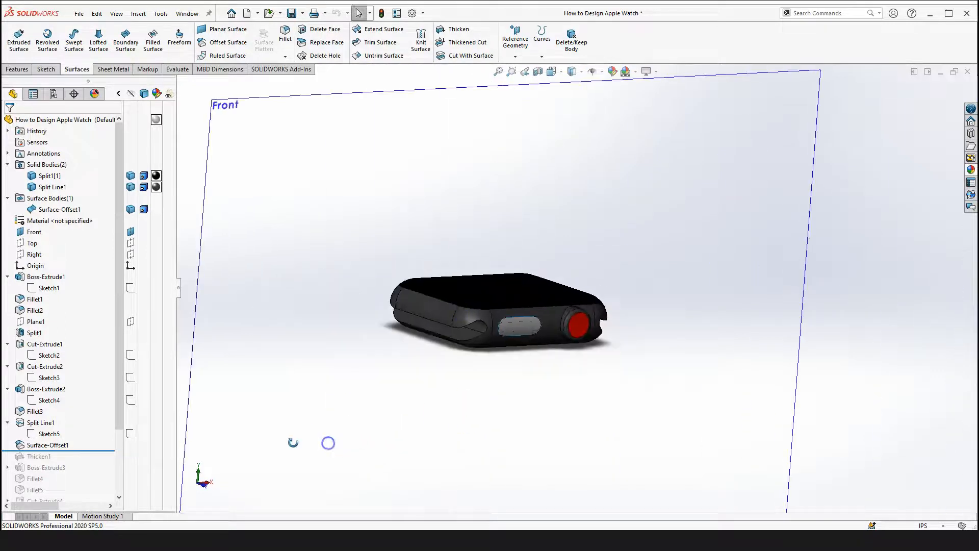
left_click(46, 445)
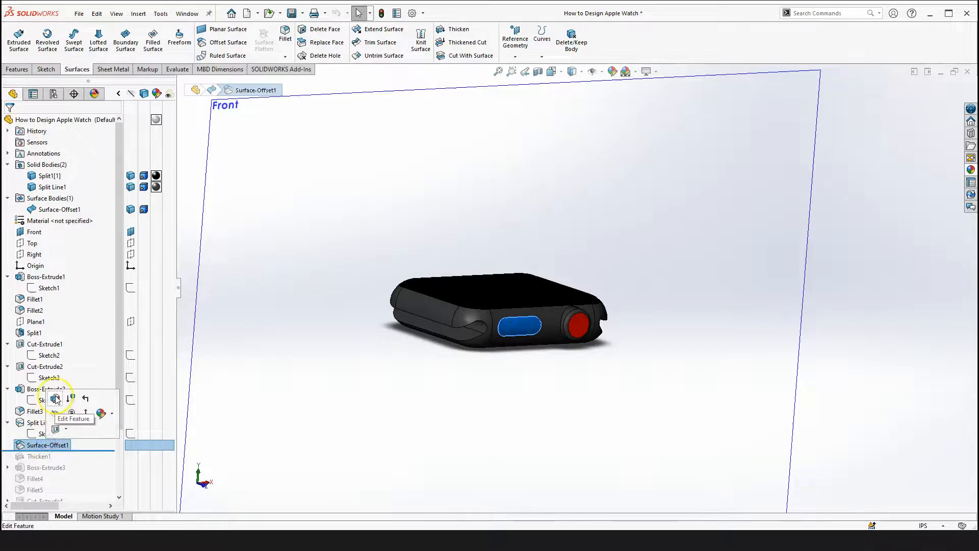
left_click(56, 399)
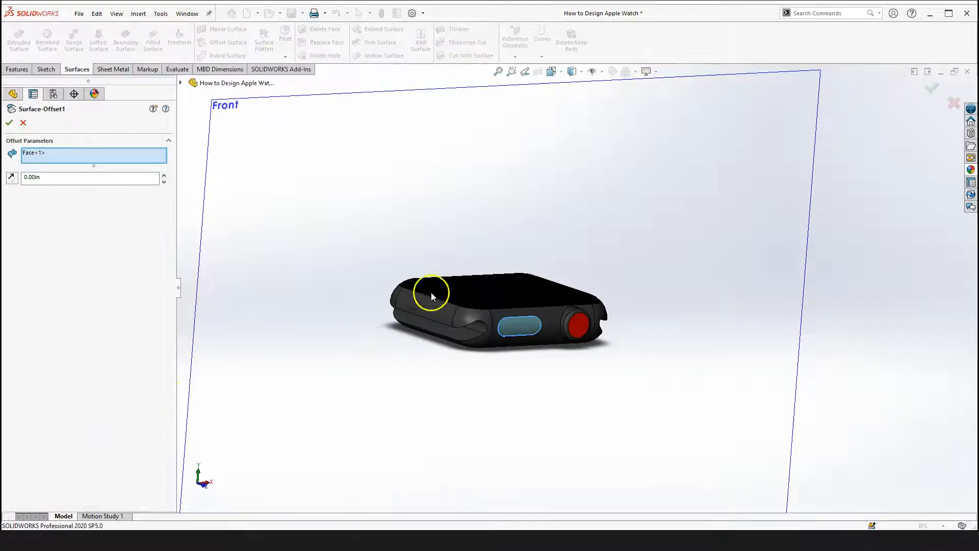
scroll(470, 284, "down", 2)
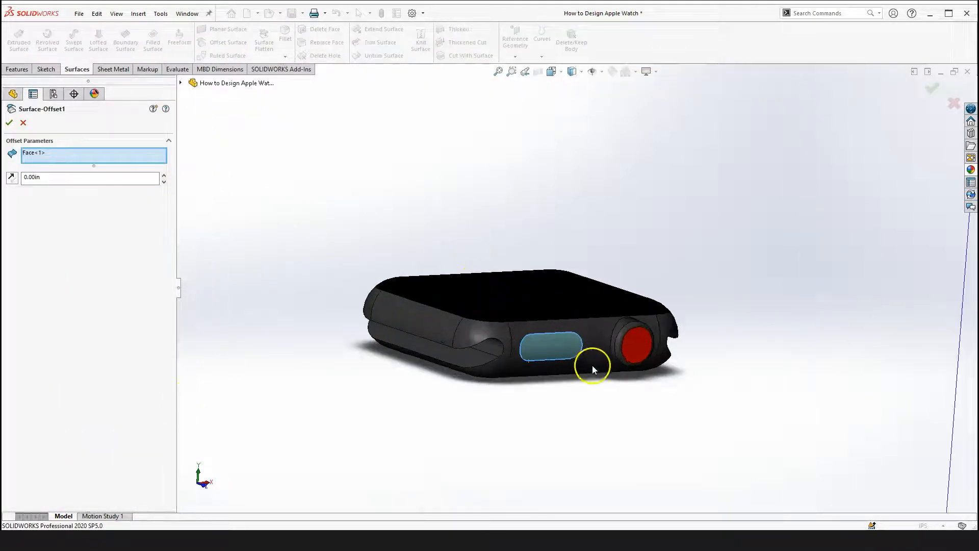
scroll(573, 327, "down", 2)
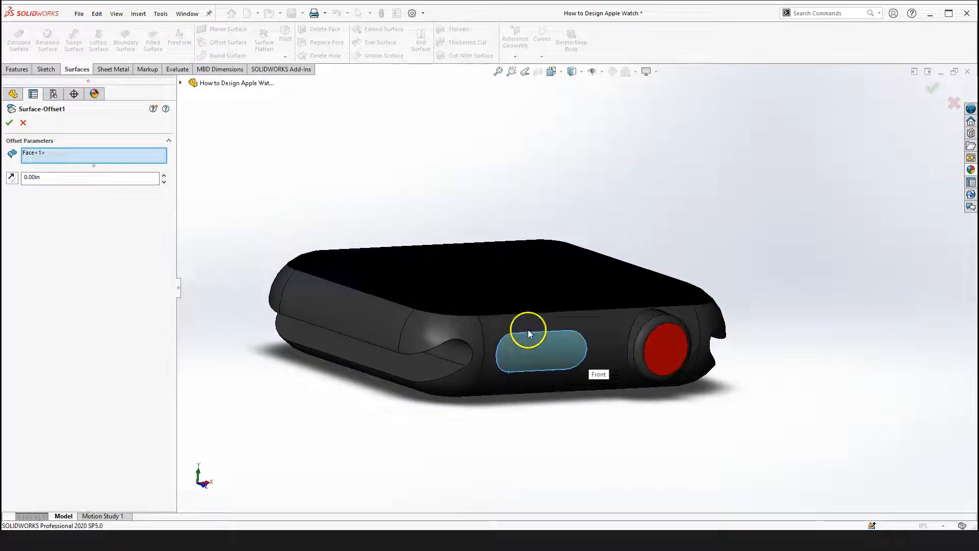
scroll(523, 340, "down", 2)
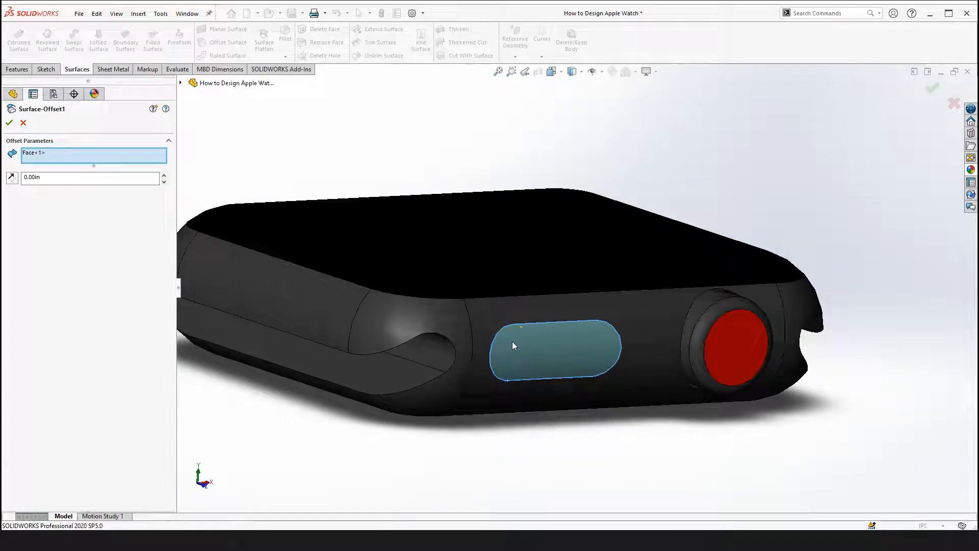
scroll(515, 335, "down", 2)
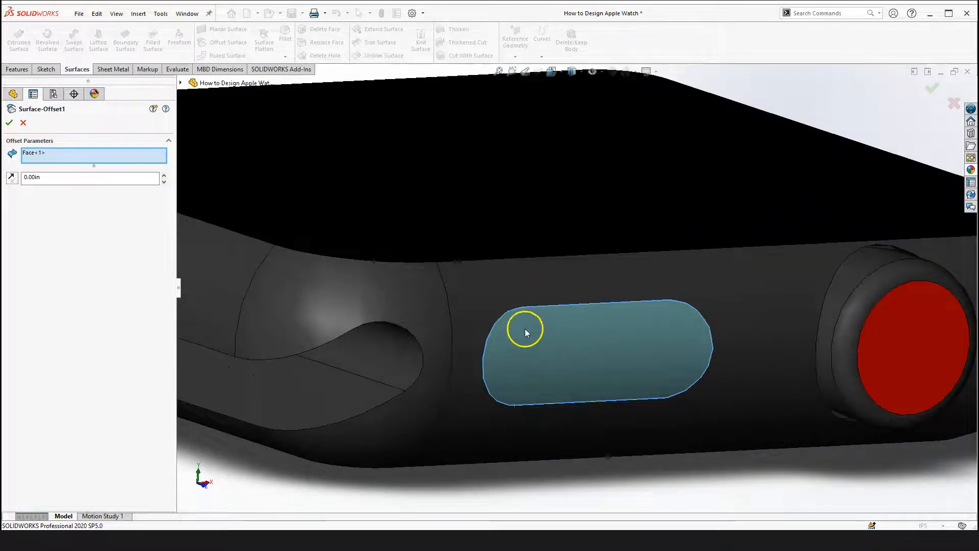
key("f")
left_click(69, 154)
right_click(69, 154)
left_click(109, 172)
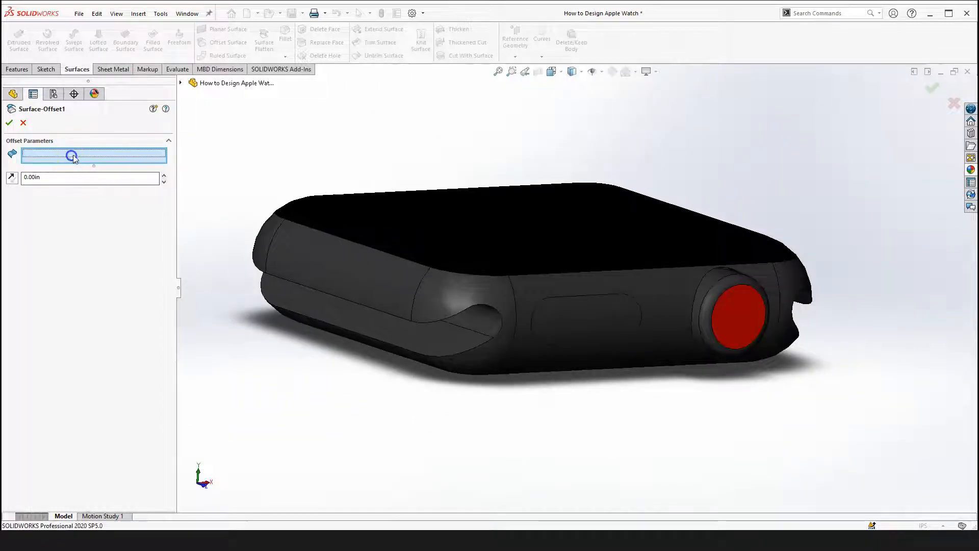
Reselect the oval button face on the watch side as the face to offset and confirm Surface-Offset1
scroll(604, 306, "down", 3)
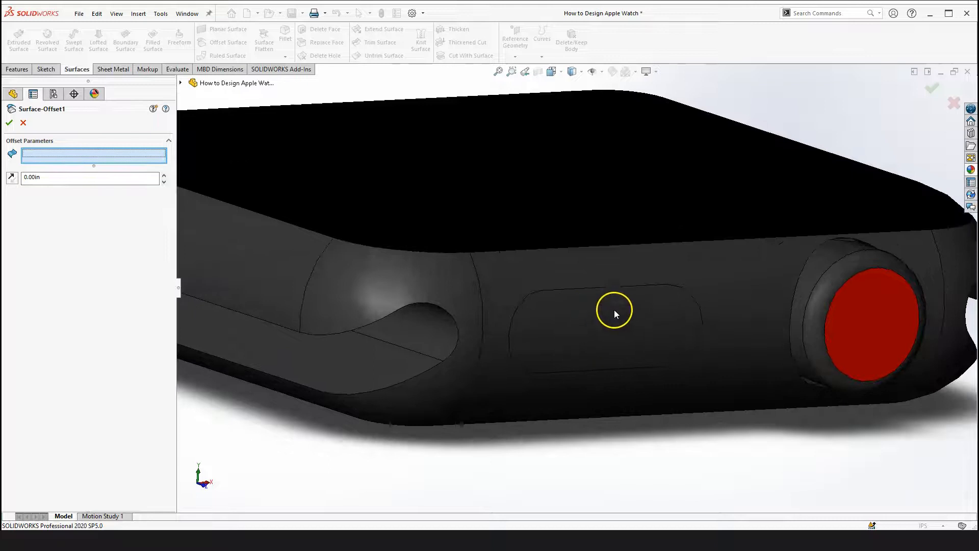
left_click(615, 310)
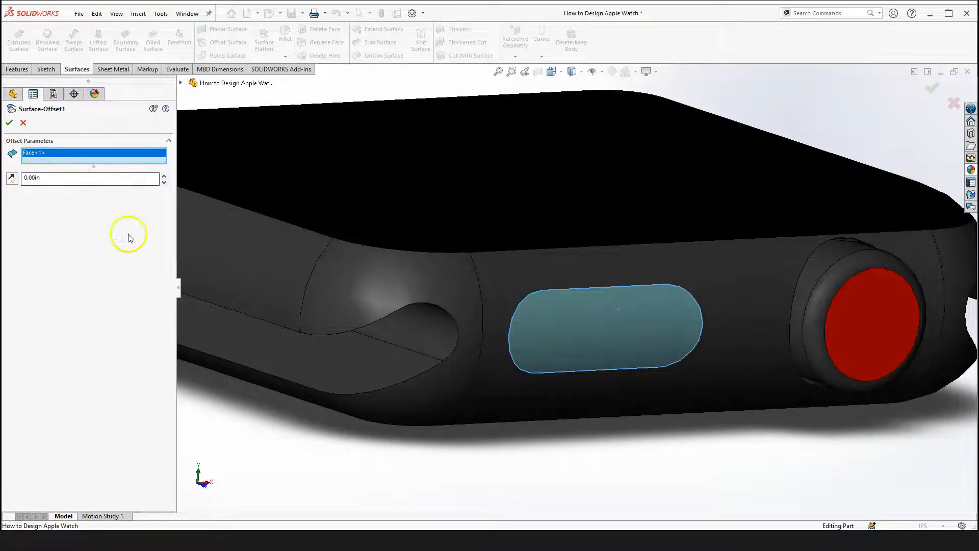
scroll(607, 291, "up", 3)
scroll(609, 289, "down", 3)
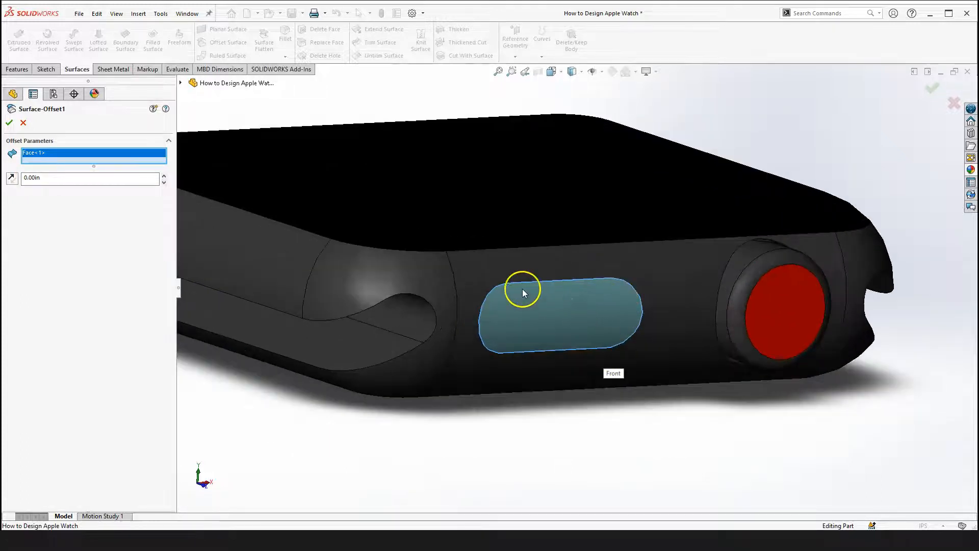
scroll(551, 387, "up", 3)
right_click_drag(531, 391, 522, 477)
left_click_drag(544, 297, 607, 321)
scroll(683, 295, "down", 3)
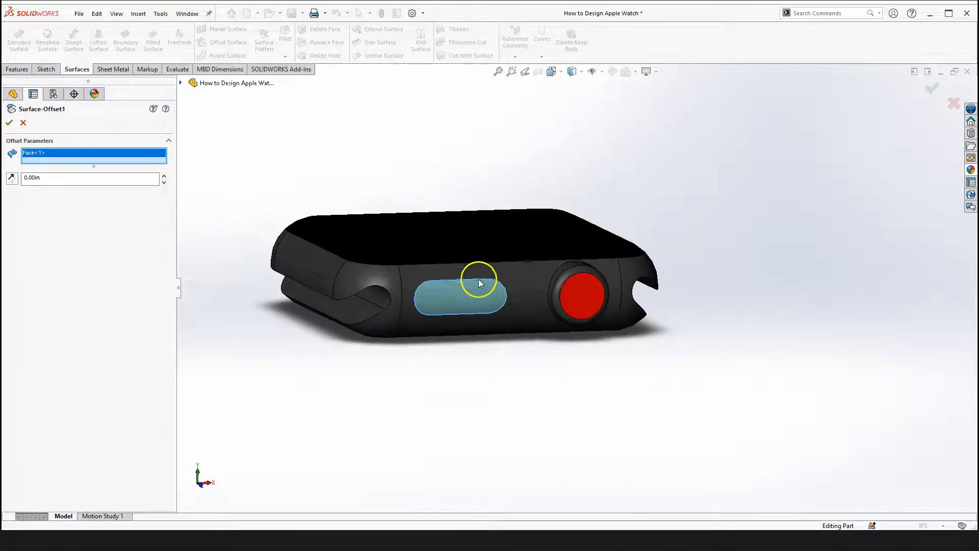
scroll(442, 308, "down", 2)
left_click(9, 123)
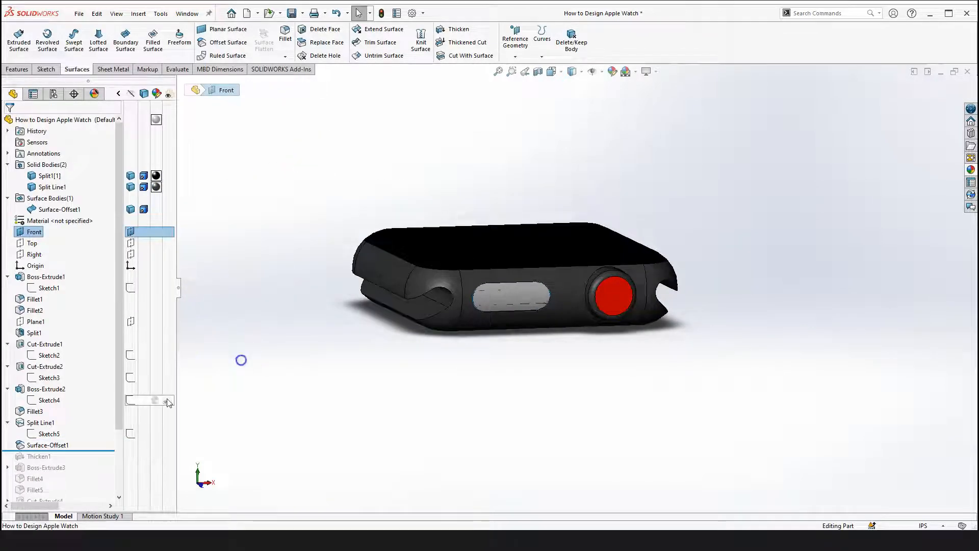
Roll the history forward to preview Thicken1, then roll it back to just after Surface-Offset1
left_click_drag(98, 449, 93, 461)
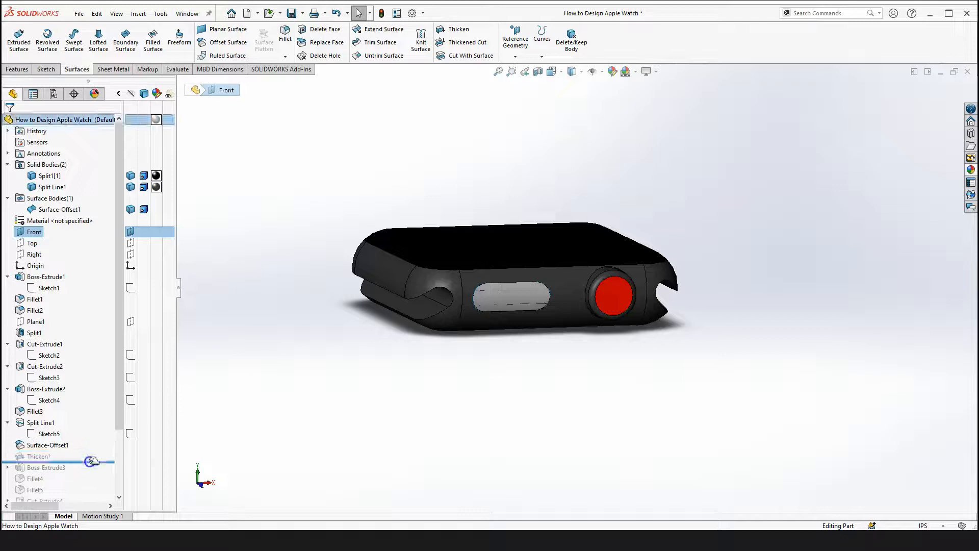
left_click(430, 330)
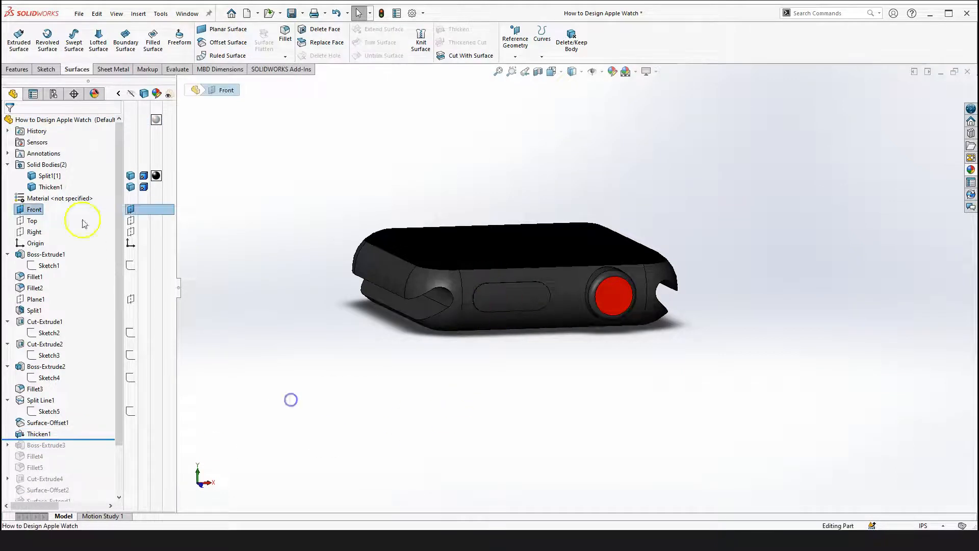
left_click_drag(65, 435, 69, 429)
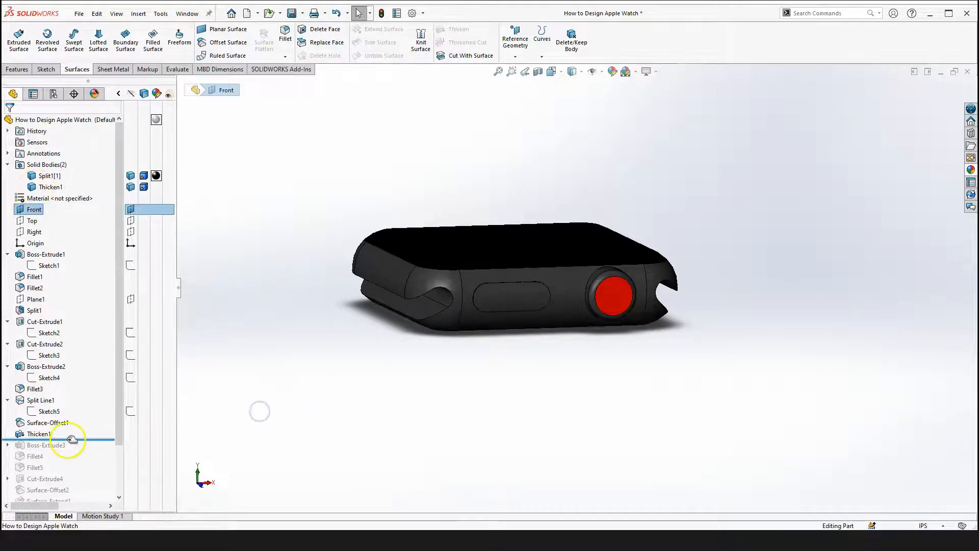
left_click(440, 297)
scroll(507, 286, "down", 4)
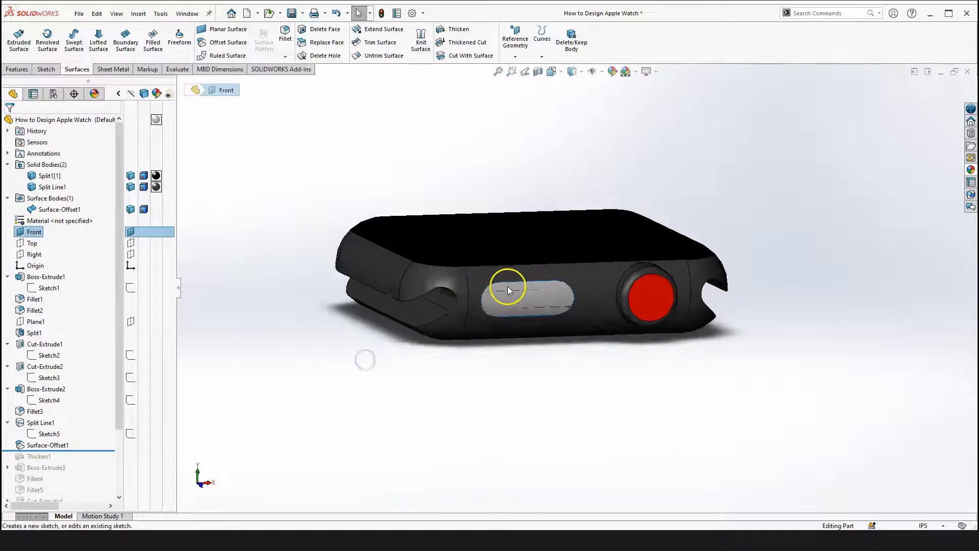
scroll(258, 301, "up", 3)
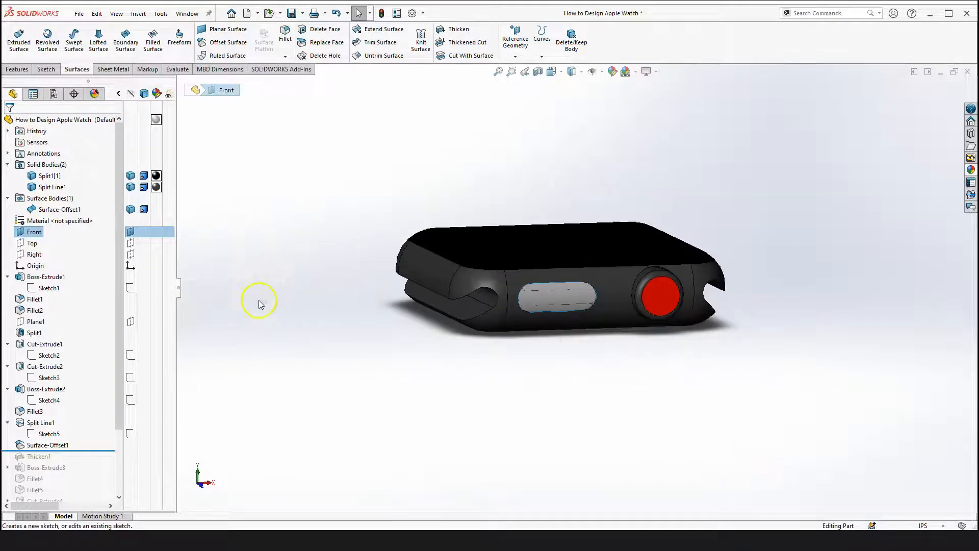
Hide both solid bodies so only the offset surface is displayed
left_click(131, 178)
left_click(131, 188)
left_click(277, 227)
left_click(345, 268)
middle_click_drag(371, 385, 251, 387)
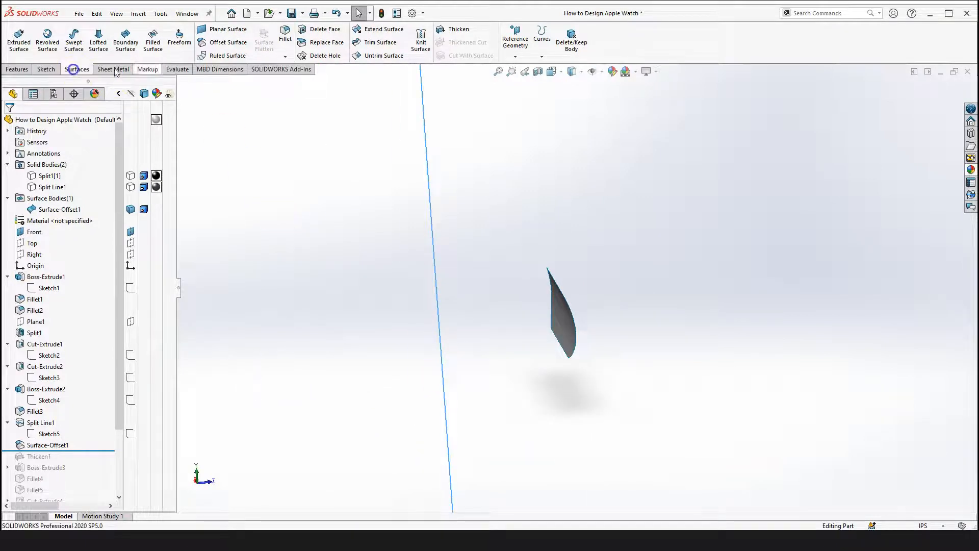
Start a Thicken of Surface-Offset1 to one side with Merge result on and Auto-select off
left_click(456, 38)
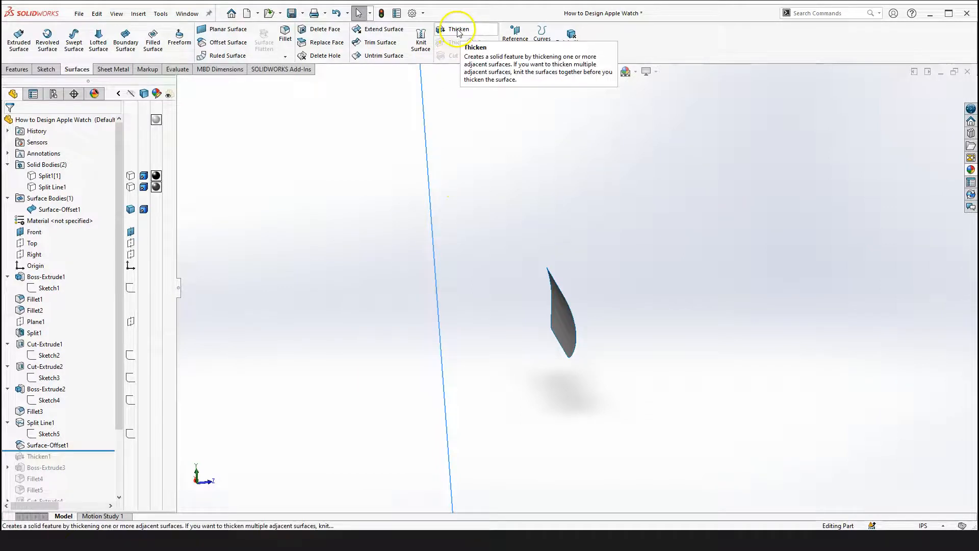
left_click(458, 31)
left_click(565, 317)
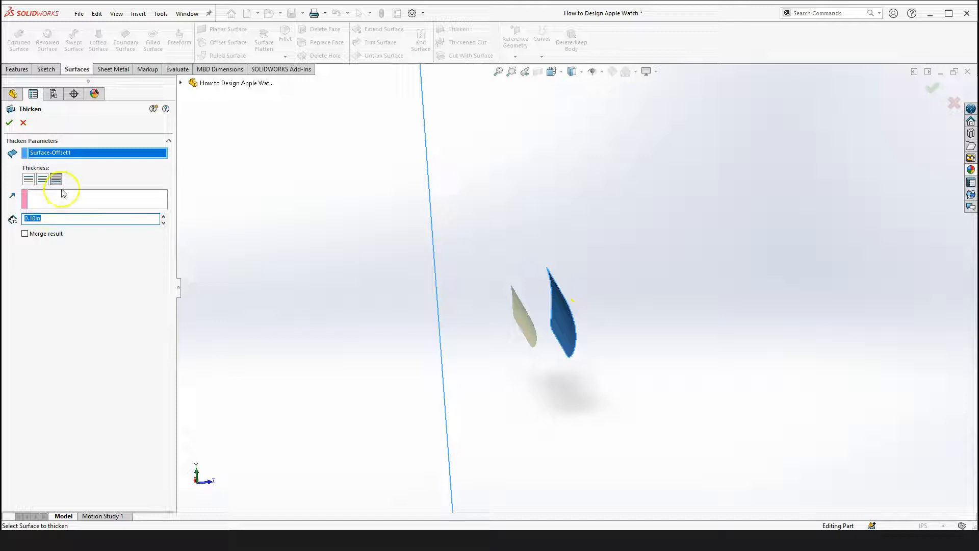
scroll(576, 319, "down", 1)
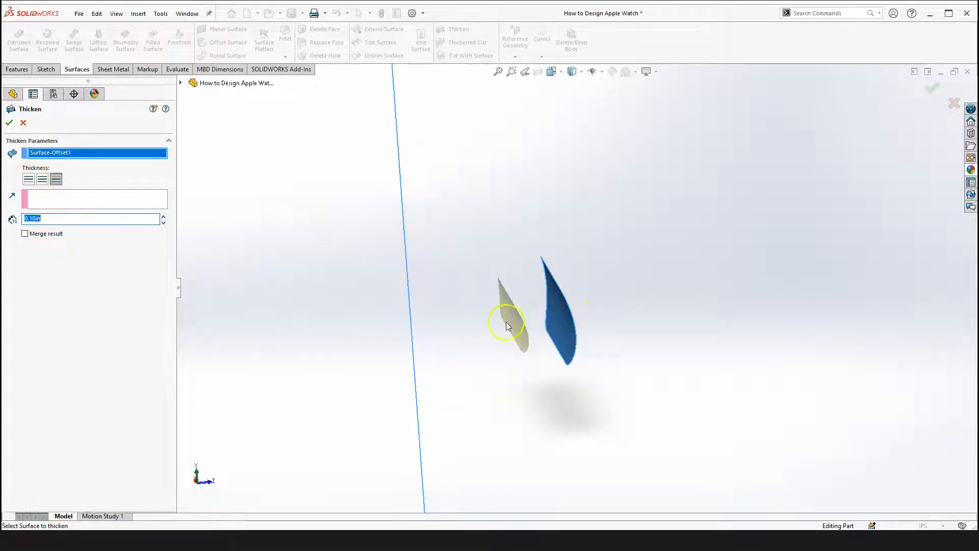
left_click(26, 179)
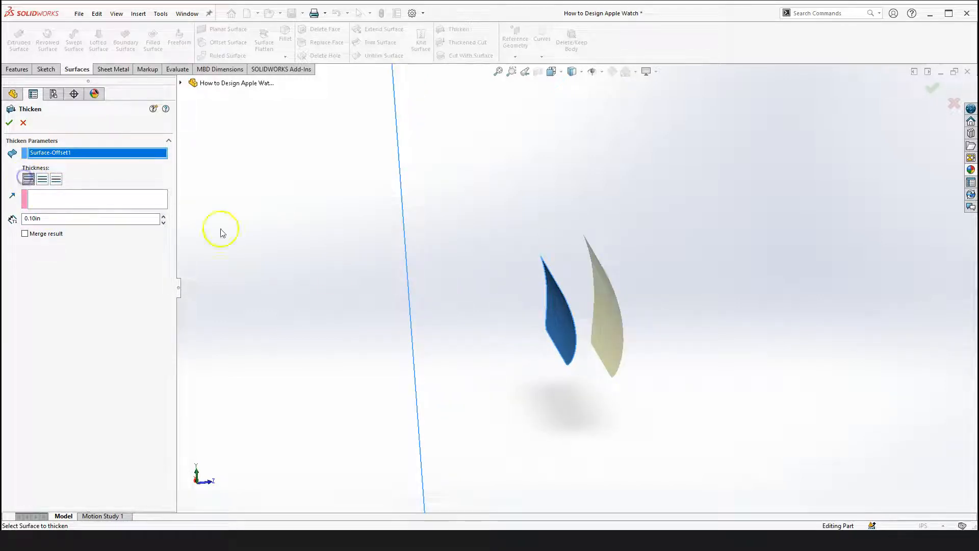
left_click(24, 233)
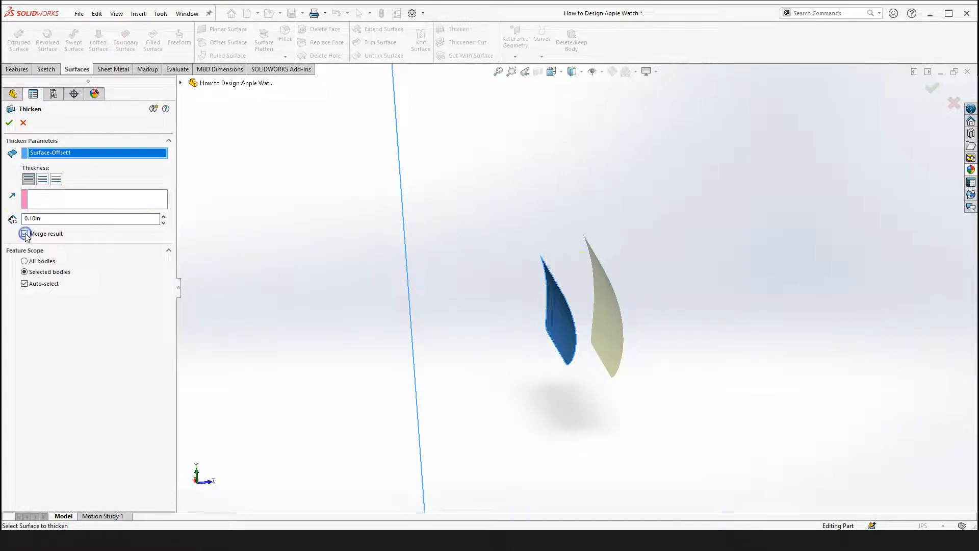
left_click(37, 287)
left_click(74, 308)
scroll(364, 174, "up", 3)
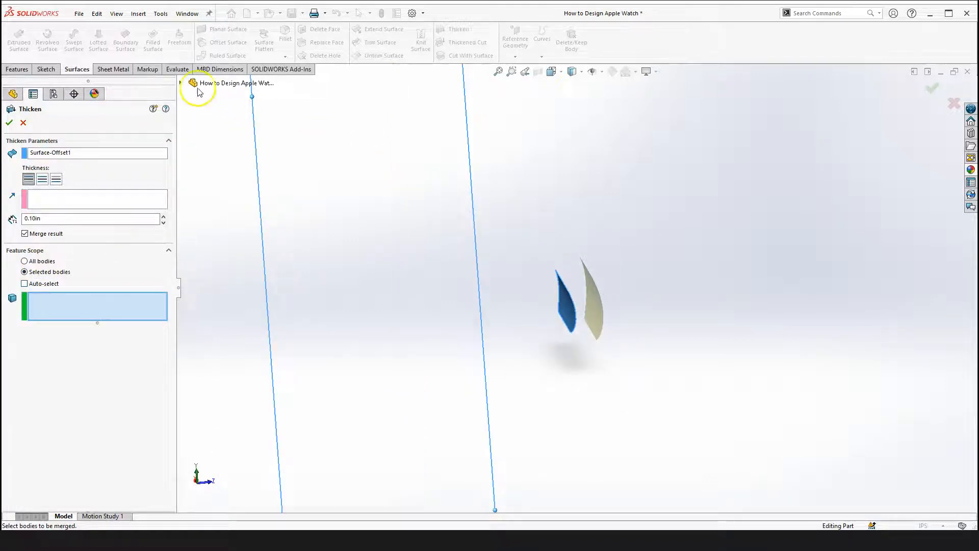
Select the Split Line1 body as the body to merge, then cancel the Thicken
left_click(180, 83)
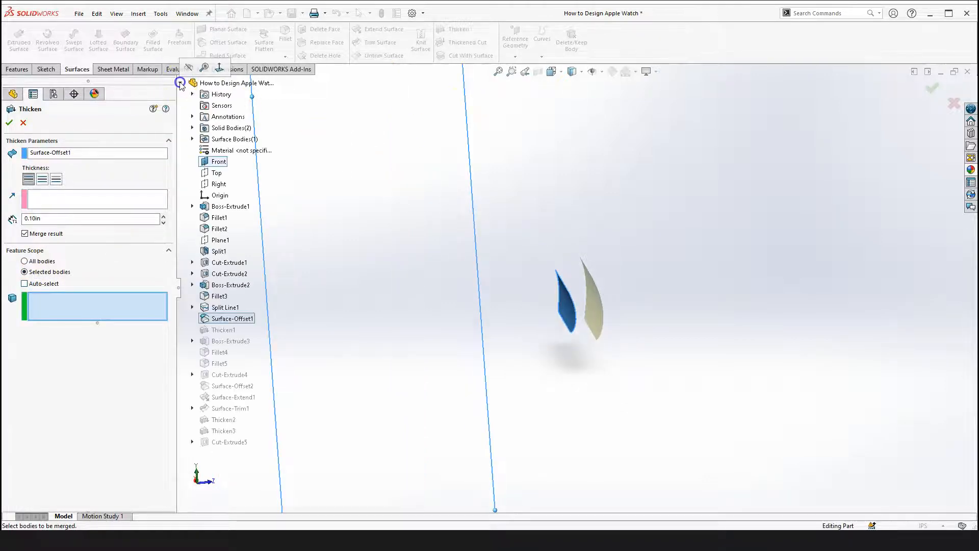
left_click(192, 128)
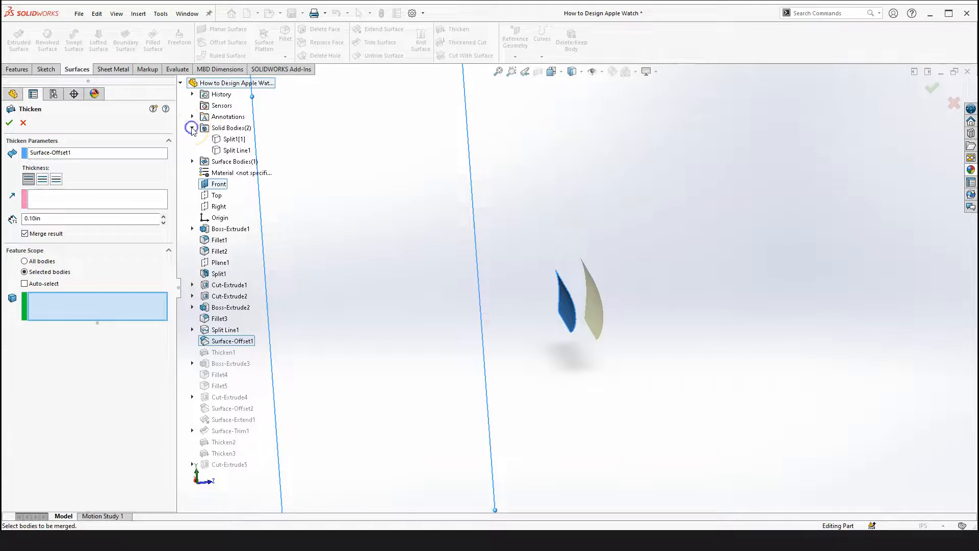
left_click(240, 151)
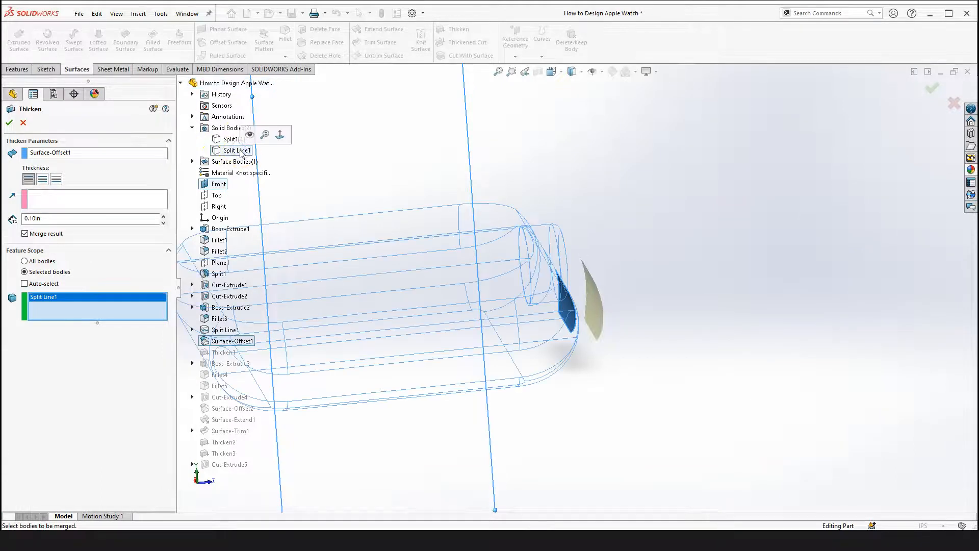
left_click(59, 300)
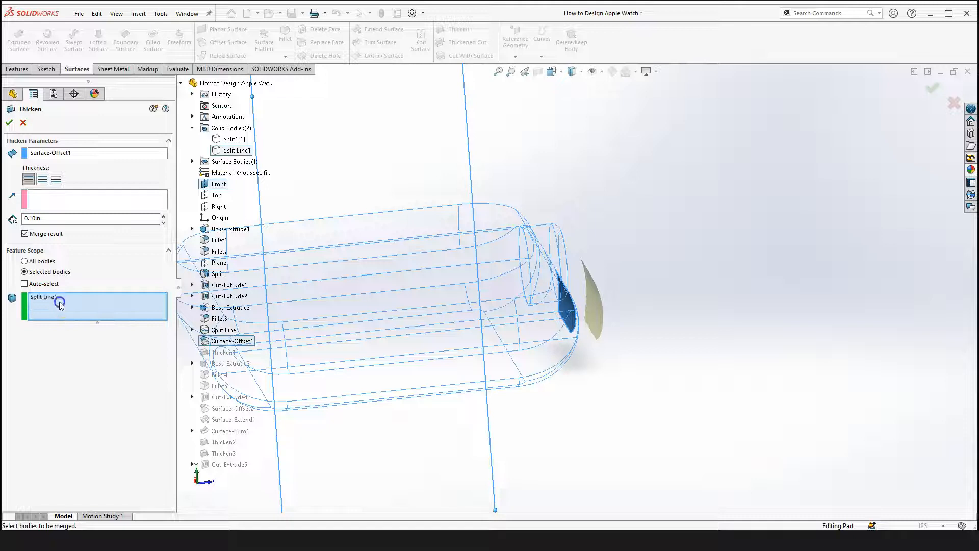
left_click(666, 315)
left_click(22, 123)
Open Surface-Offset1's definition again and close it
left_click(656, 327)
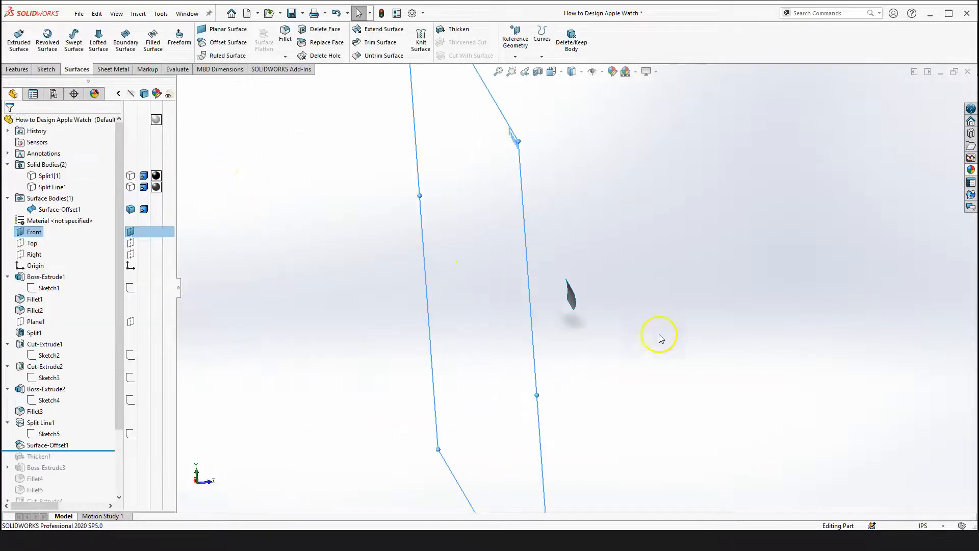
scroll(91, 393, "down", 3)
left_click(48, 367)
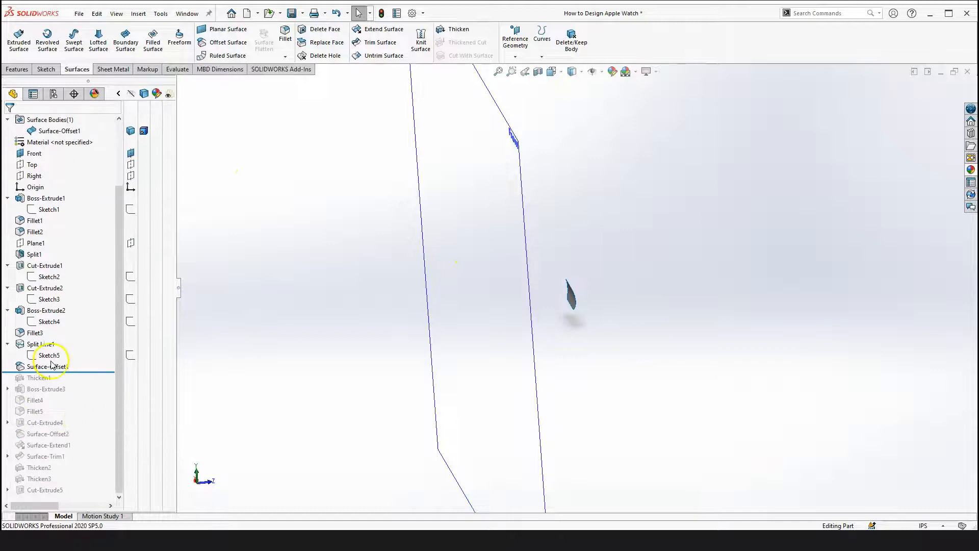
left_click(61, 326)
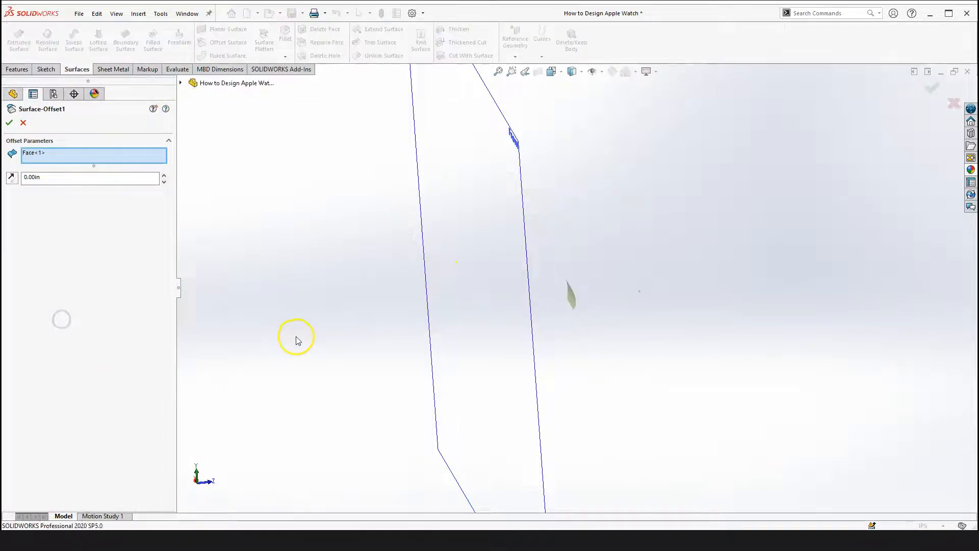
left_click(10, 123)
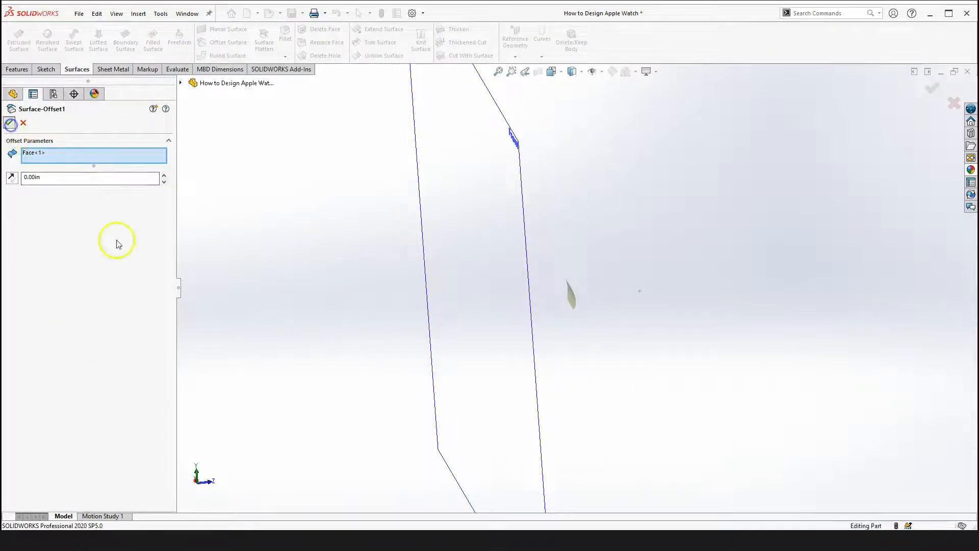
Roll the history forward to include Thicken1 and view the resulting watch body
left_click_drag(80, 368, 87, 380)
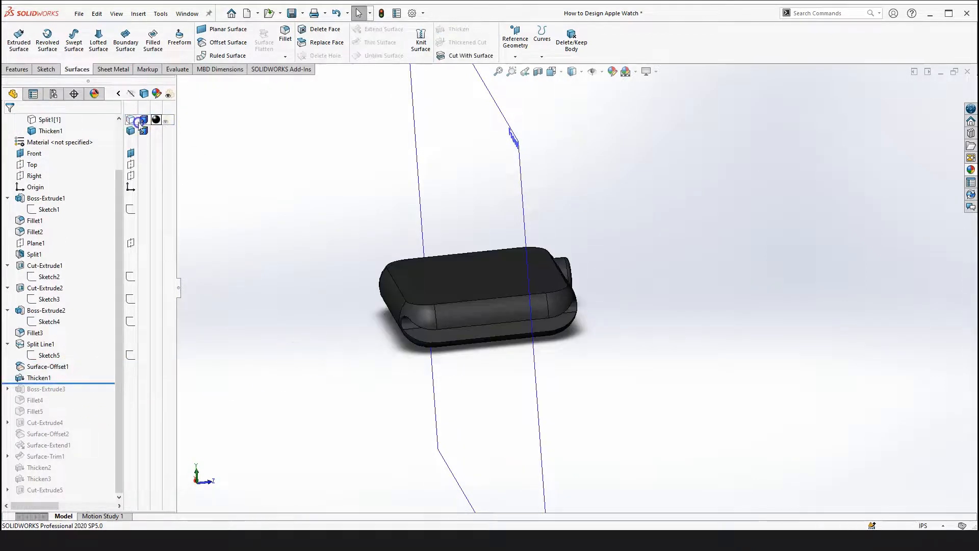
left_click(277, 217)
middle_click_drag(644, 352, 275, 419)
left_click(274, 367)
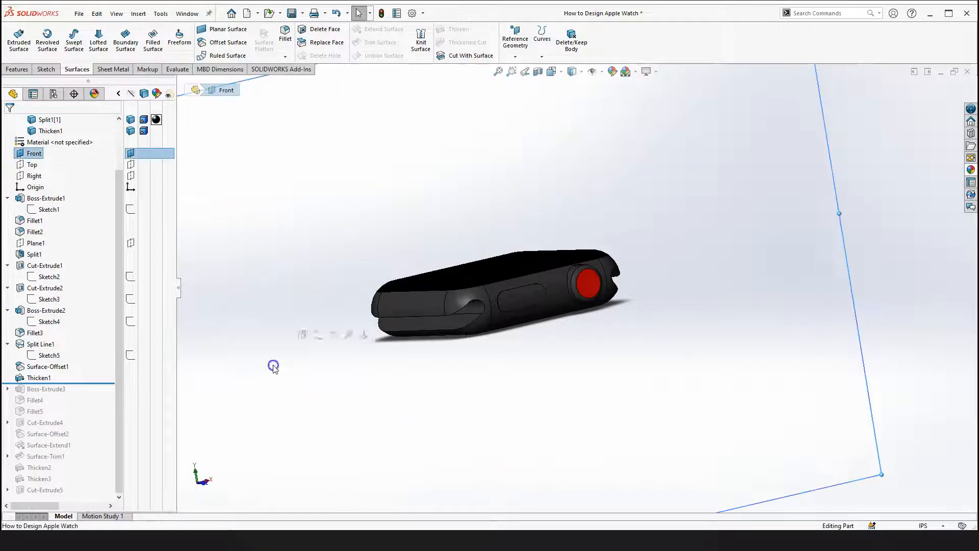
Open Thicken1's definition and orient the view normal to the Front plane
left_click(44, 378)
left_click(46, 331)
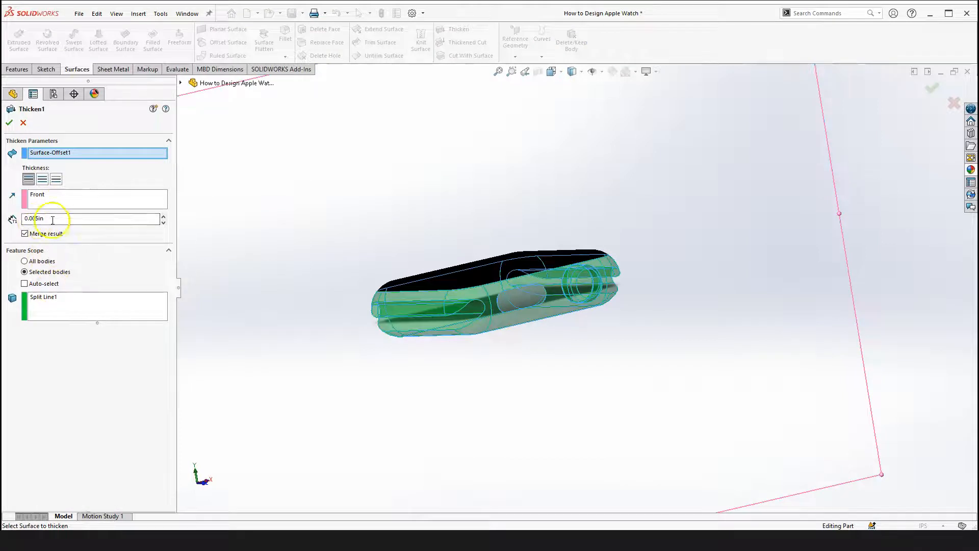
right_click_drag(258, 219, 277, 309)
scroll(502, 307, "down", 6)
middle_click_drag(560, 304, 684, 286)
scroll(684, 286, "up", 4)
middle_click_drag(619, 351, 604, 332)
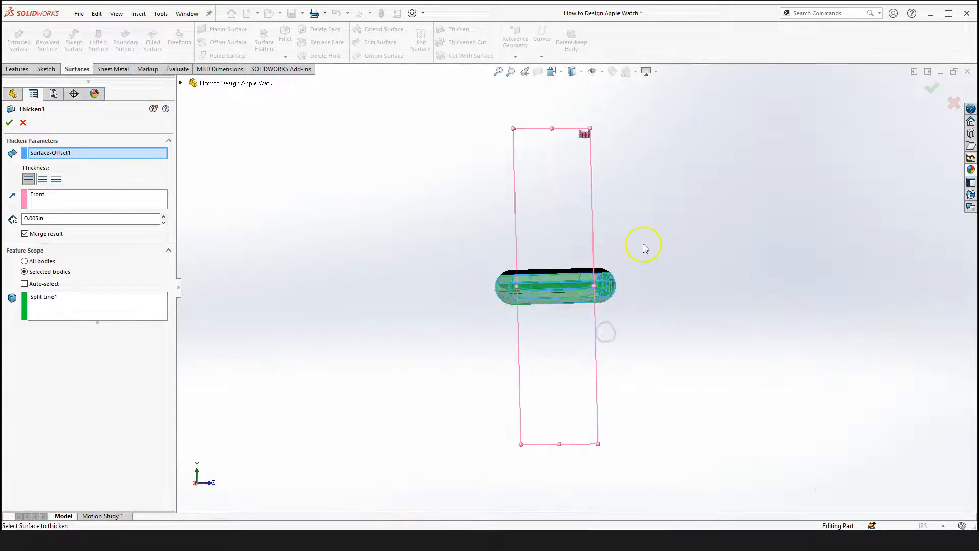
key("space")
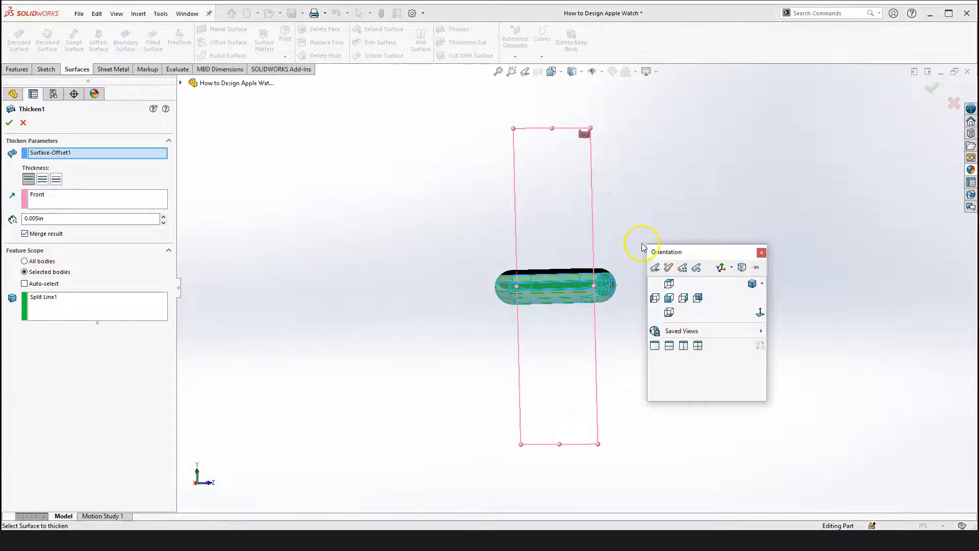
left_click(758, 313)
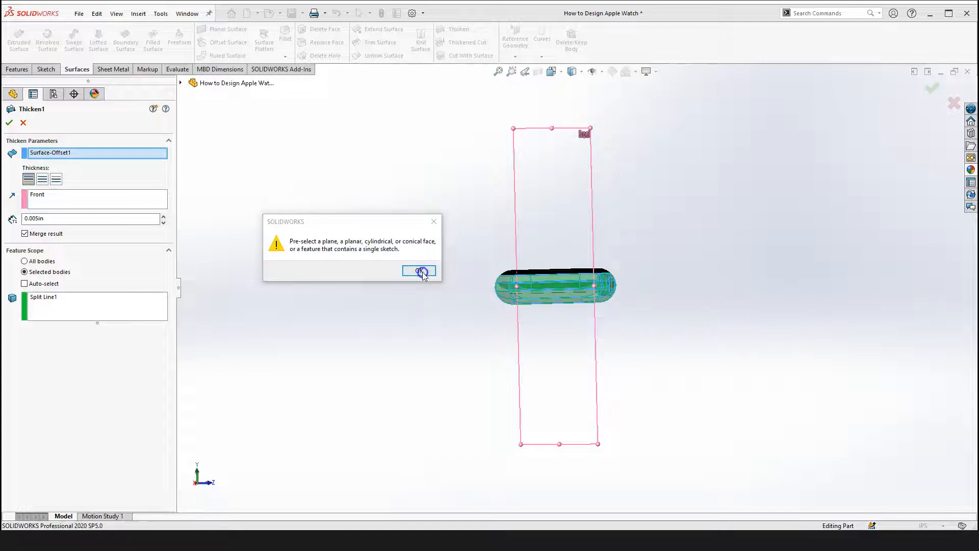
left_click(419, 271)
key("space")
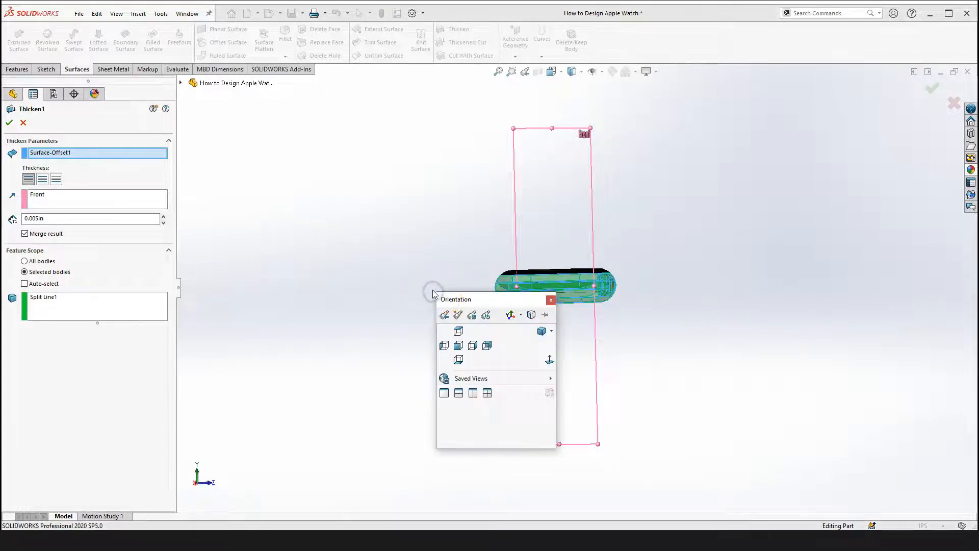
left_click(473, 346)
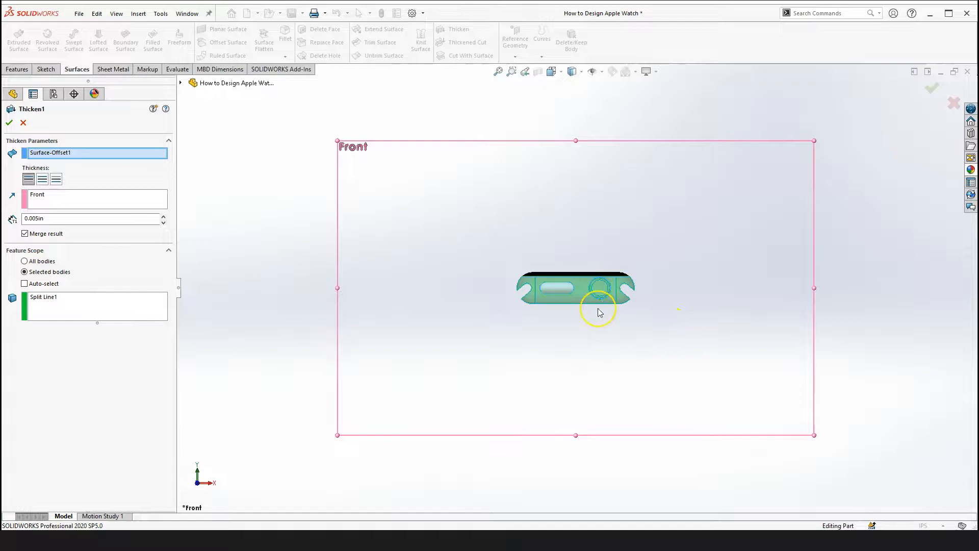
Rotate and zoom to examine the thickened offset at the watch's crown end, then close Thicken1
key("shift+Right")
scroll(649, 293, "down", 8)
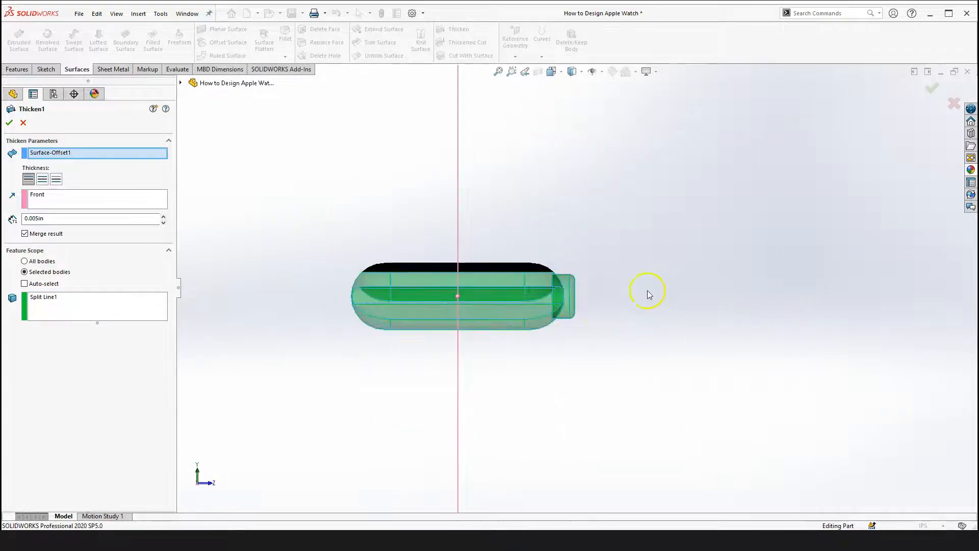
scroll(568, 295, "down", 5)
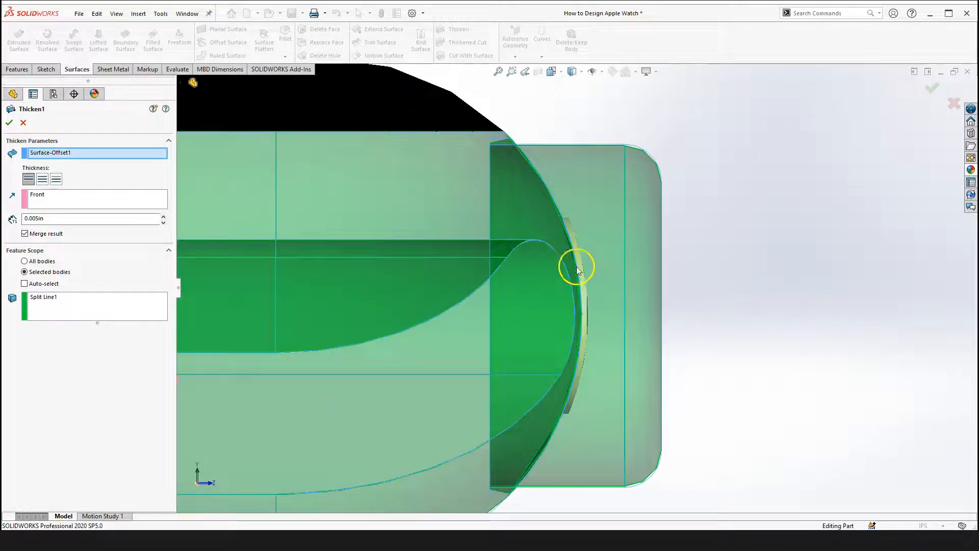
scroll(584, 237, "up", 5)
scroll(565, 224, "down", 5)
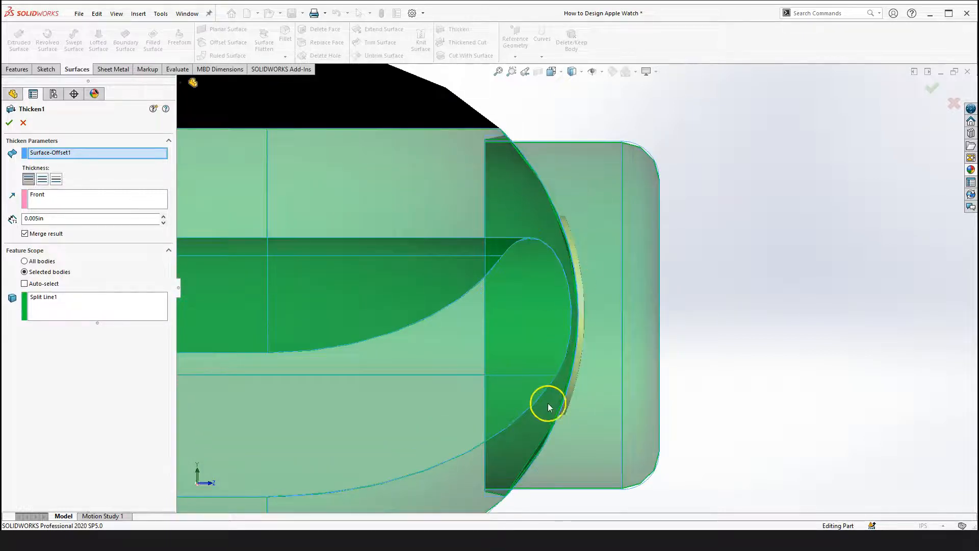
scroll(577, 286, "up", 3)
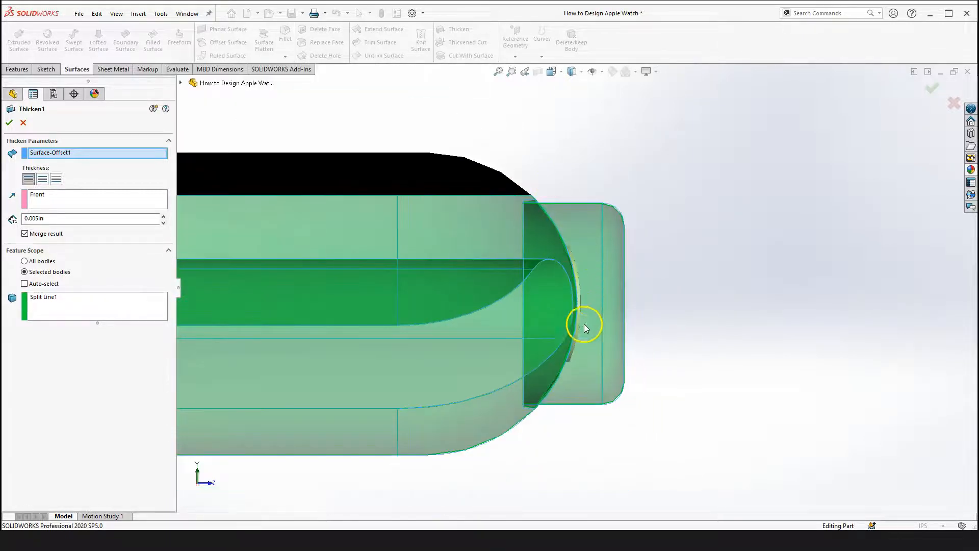
scroll(584, 320, "down", 3)
scroll(593, 289, "up", 3)
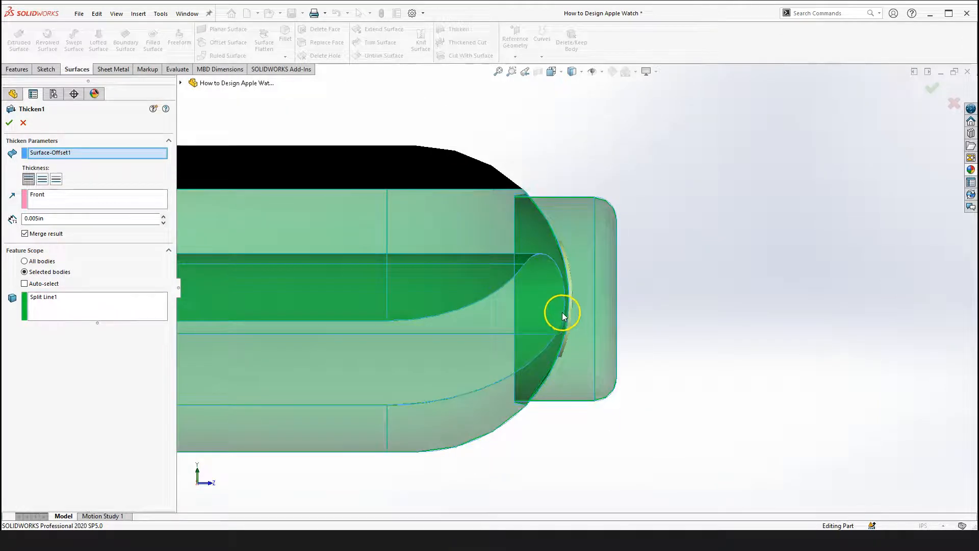
left_click(10, 122)
Roll the history forward to include Boss-Extrude3 and view the watch with its band
scroll(494, 341, "up", 3)
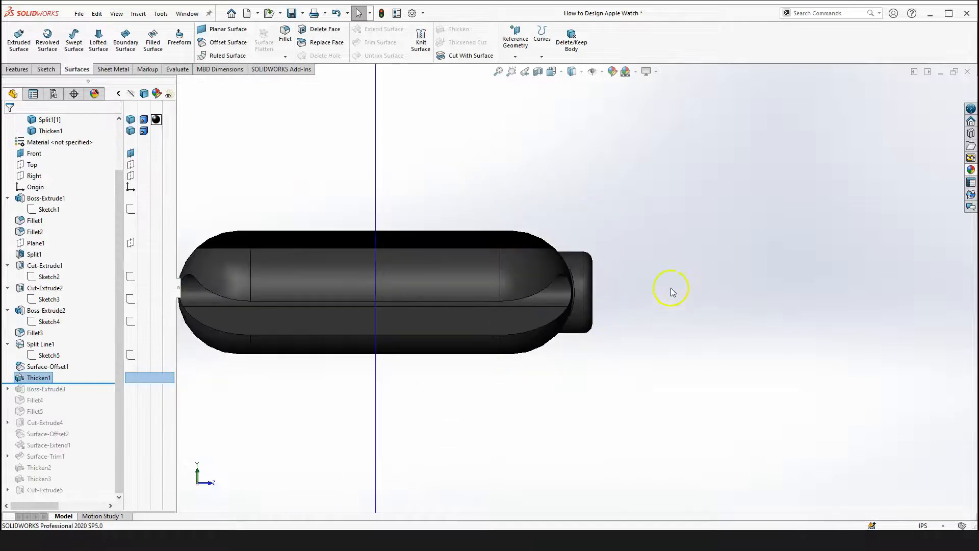
scroll(595, 372, "up", 3)
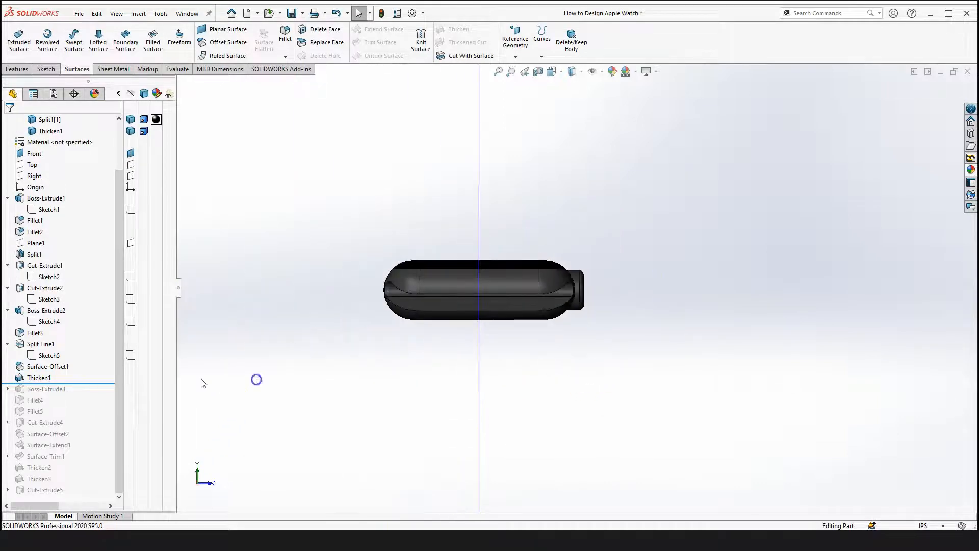
left_click(84, 384)
left_click_drag(85, 384, 82, 395)
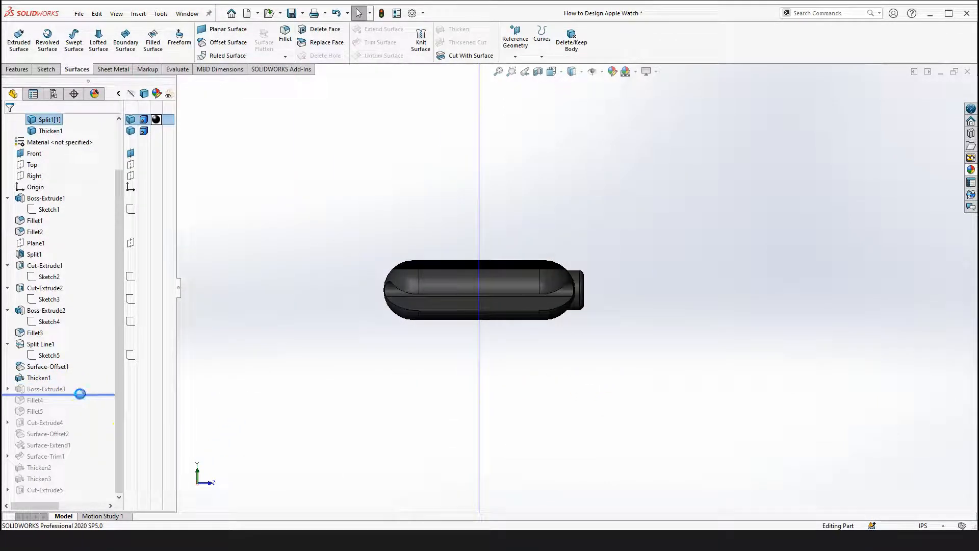
scroll(562, 380, "up", 2)
middle_click_drag(616, 386, 620, 282)
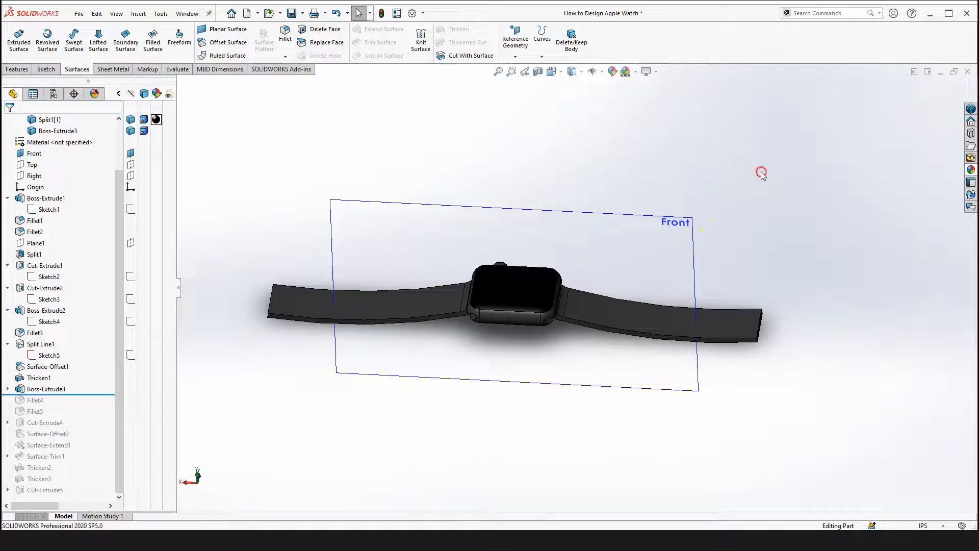
middle_click_drag(630, 193, 563, 282)
scroll(564, 283, "down", 2)
scroll(307, 427, "up", 3)
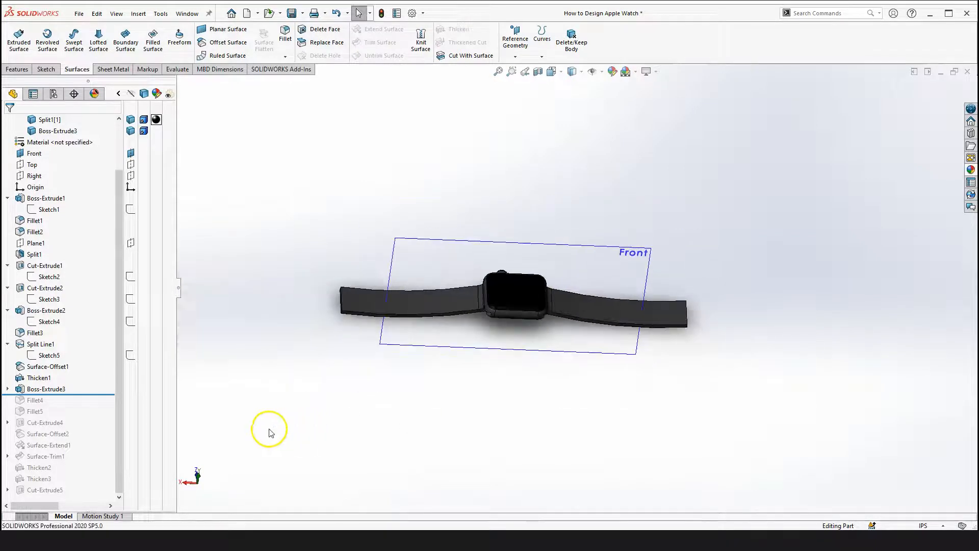
Open Sketch6 under Boss-Extrude3 for editing and view it normal to the Front plane
left_click(7, 389)
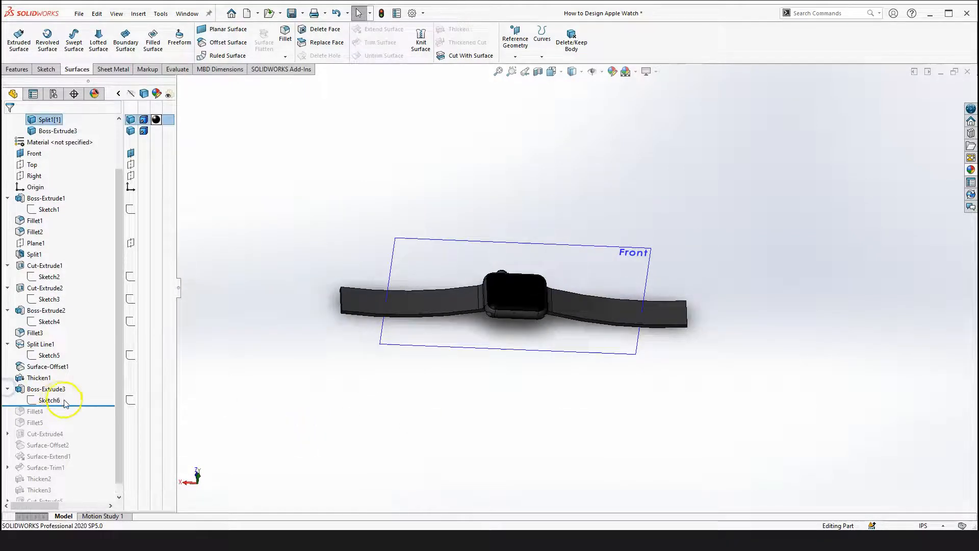
left_click(50, 400)
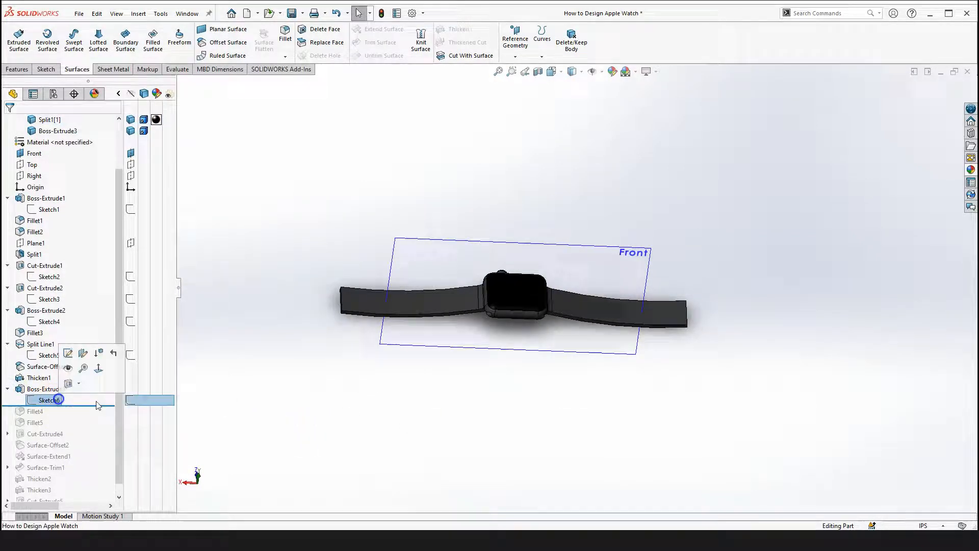
right_click(51, 401)
left_click(60, 304)
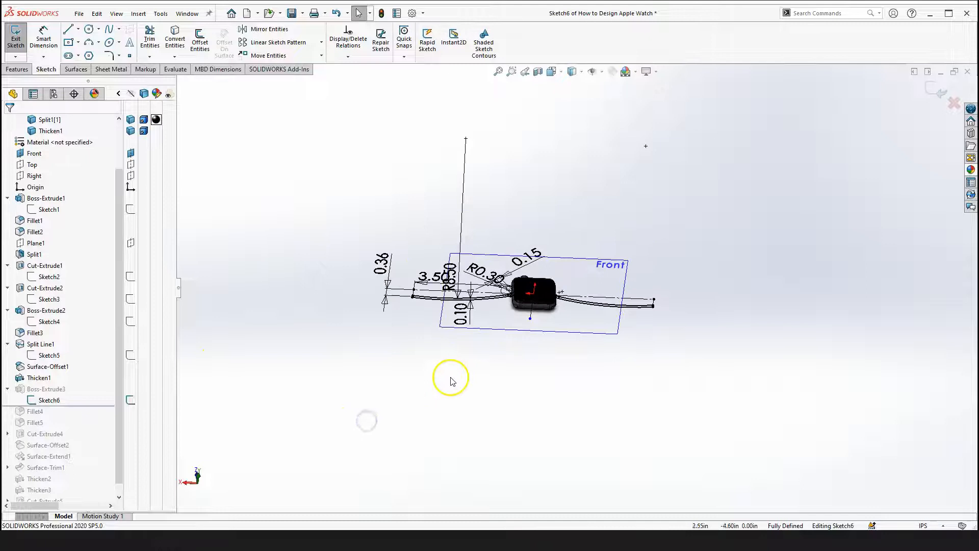
key("space")
left_click(569, 435)
scroll(695, 295, "down", 5)
scroll(662, 326, "up", 5)
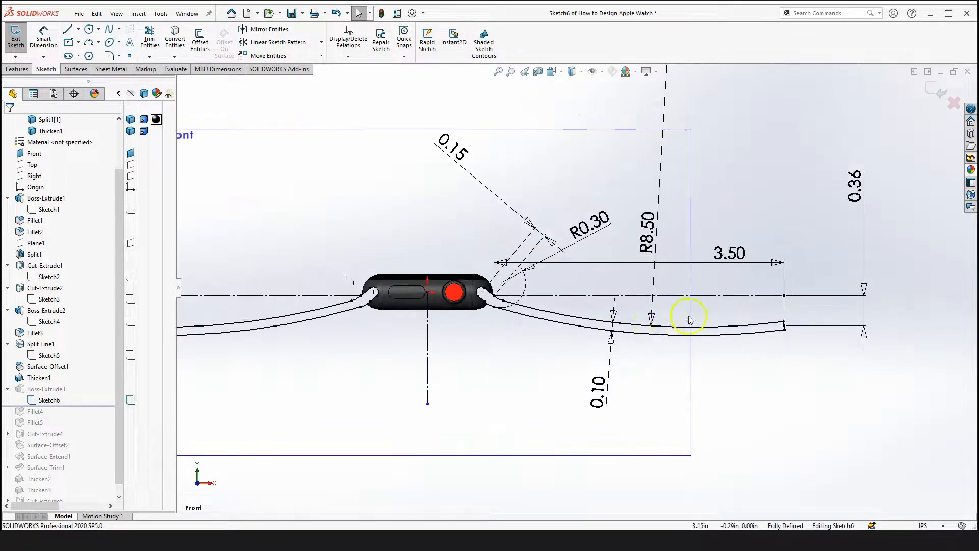
Zoom in to examine where the band sketch meets the watch body's slot
scroll(690, 319, "down", 4)
scroll(678, 331, "up", 2)
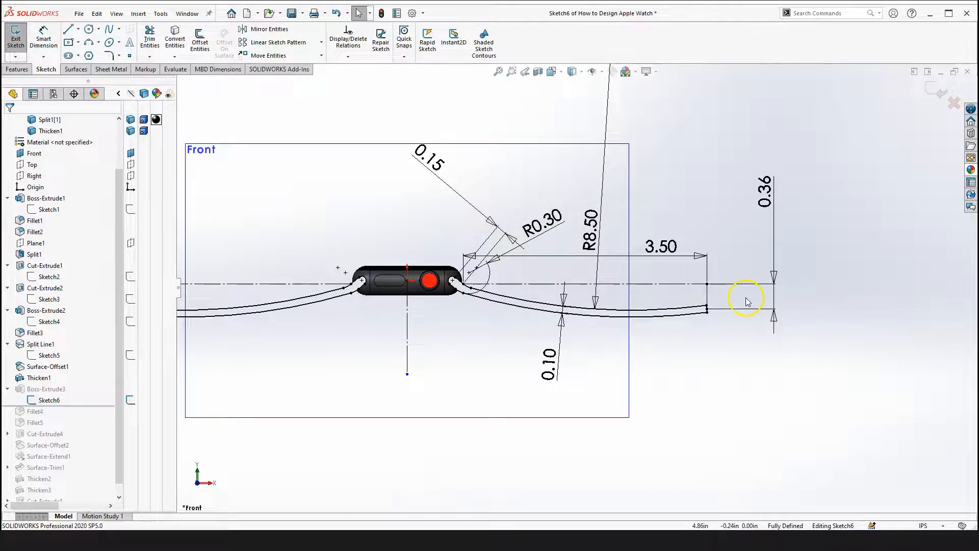
scroll(727, 263, "down", 1)
scroll(428, 321, "down", 5)
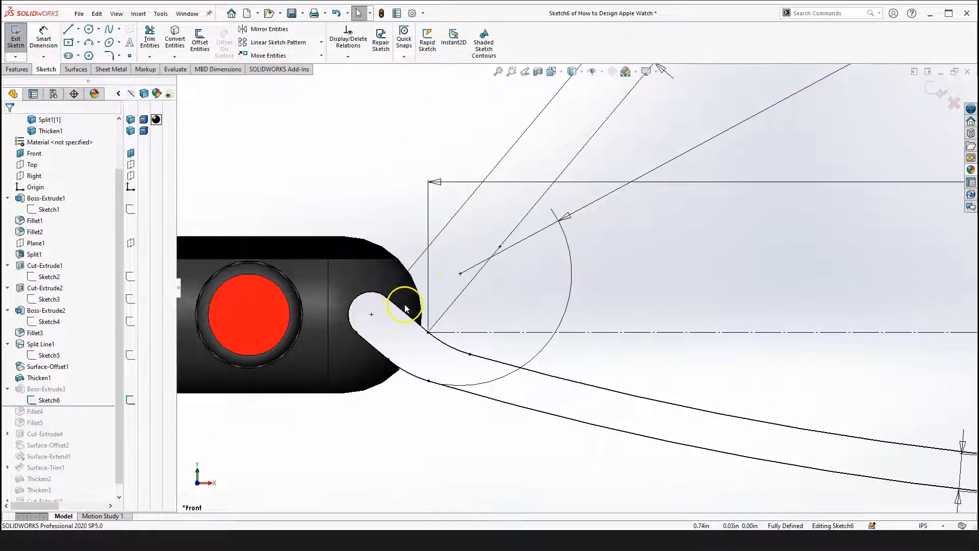
scroll(406, 308, "down", 2)
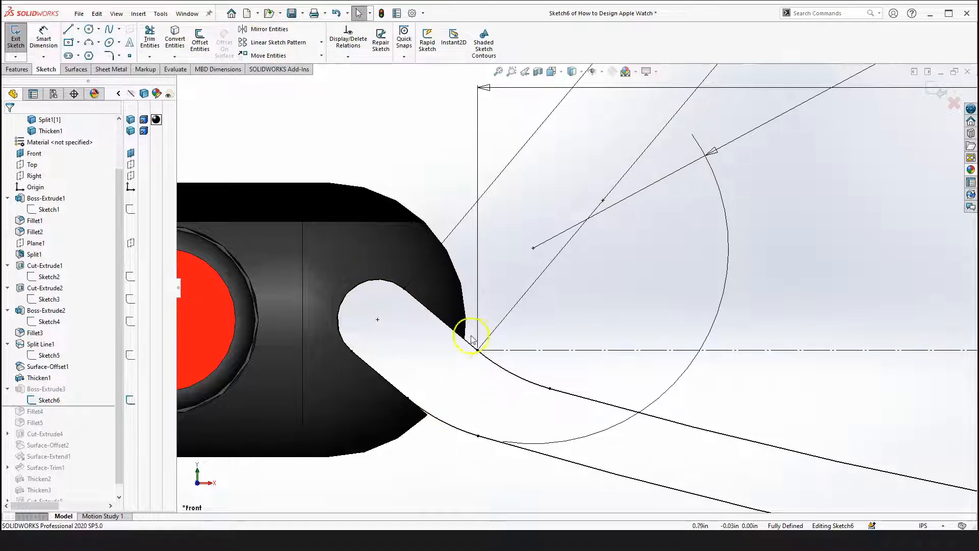
scroll(457, 326, "down", 2)
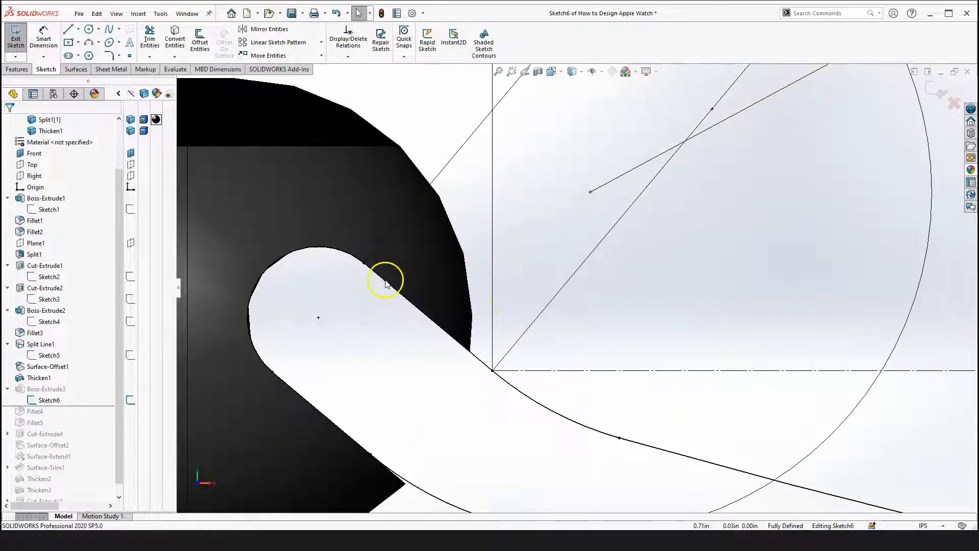
scroll(408, 336, "up", 6)
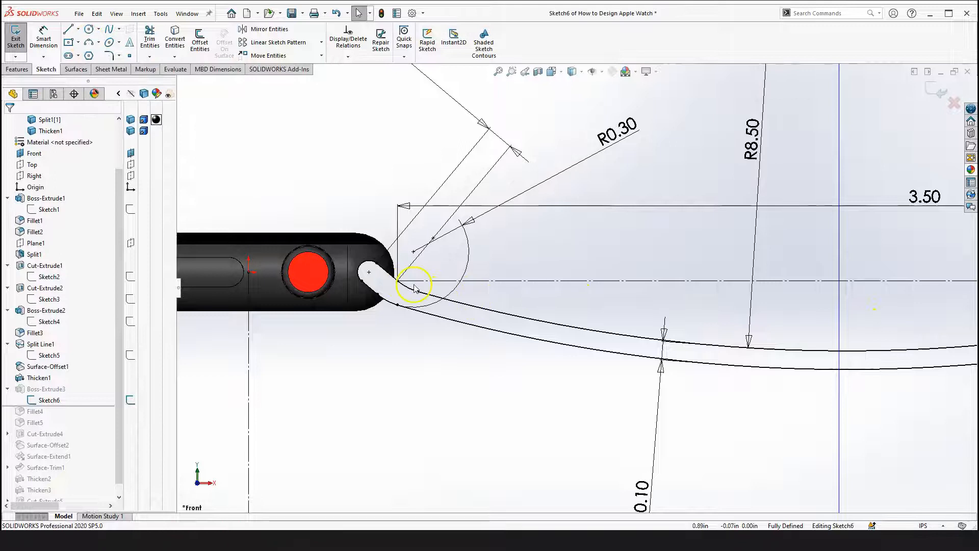
scroll(412, 291, "up", 3)
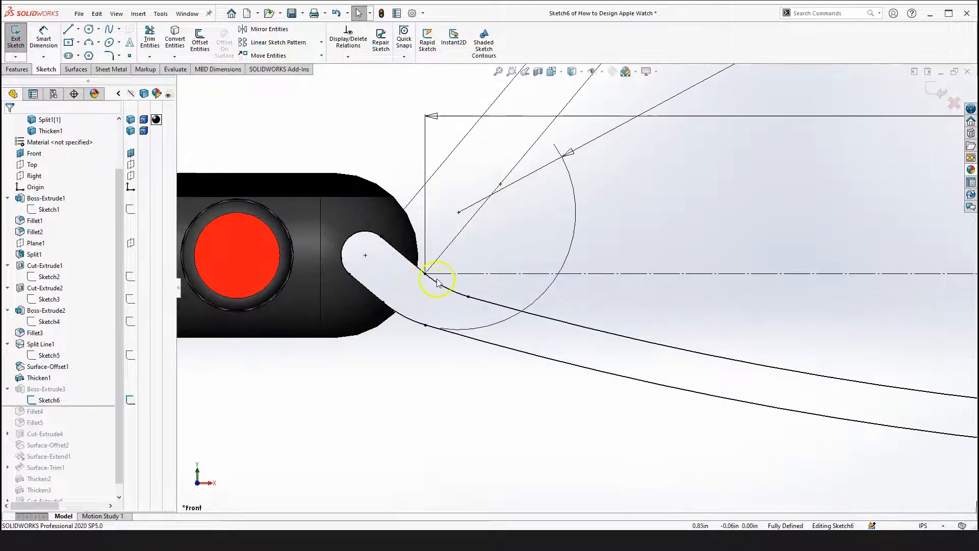
Select the band's R8.50 arc to inspect its parameters, then clear the selection
left_click(640, 342)
scroll(643, 342, "down", 3)
scroll(775, 316, "up", 2)
scroll(678, 261, "down", 4)
scroll(673, 249, "up", 2)
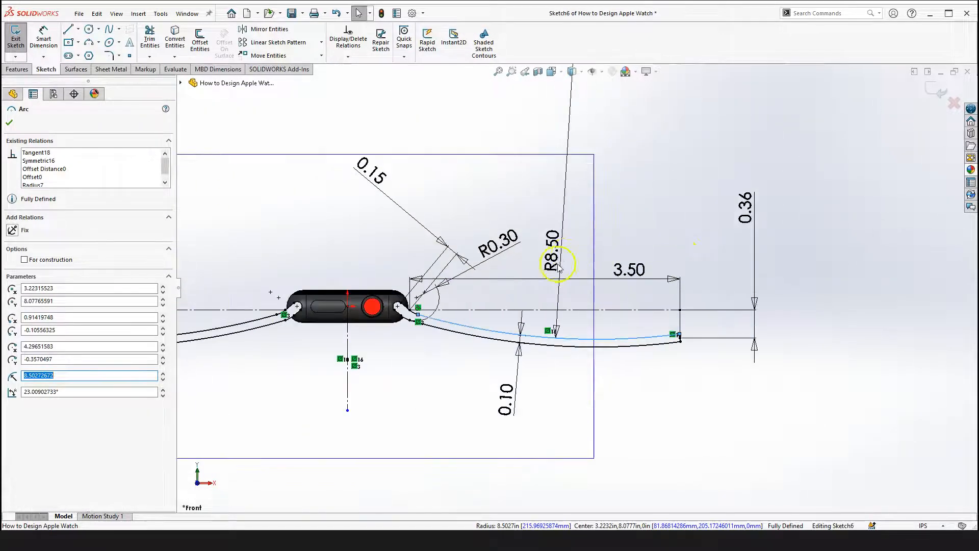
scroll(558, 265, "up", 1)
left_click(705, 400)
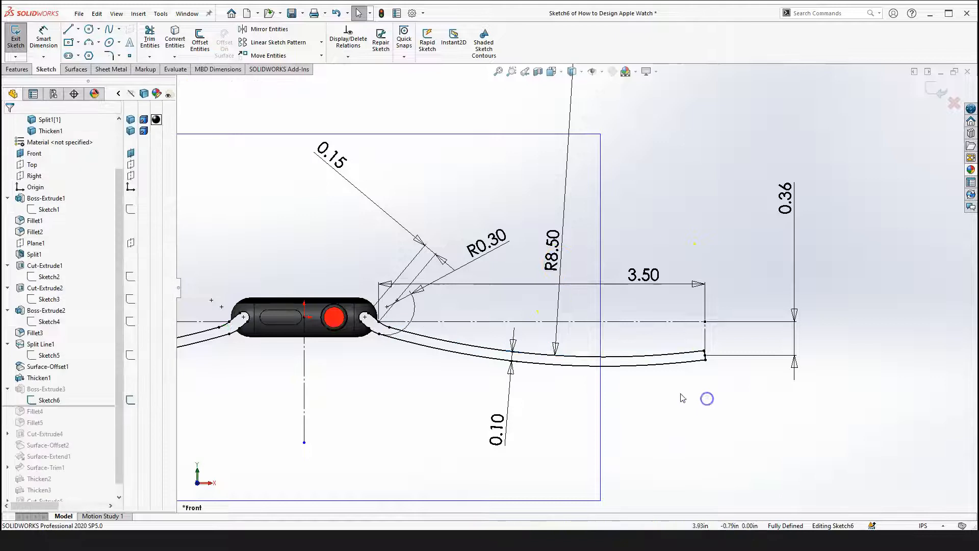
Select the band's arc again and examine the whole band sketch at different zoom levels
scroll(688, 350, "up", 2)
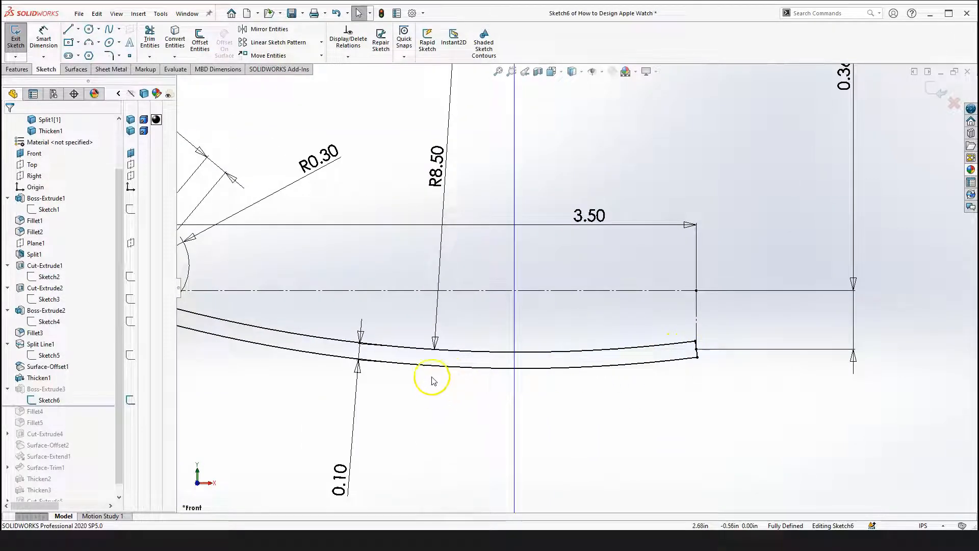
scroll(434, 357, "down", 2)
left_click(430, 320)
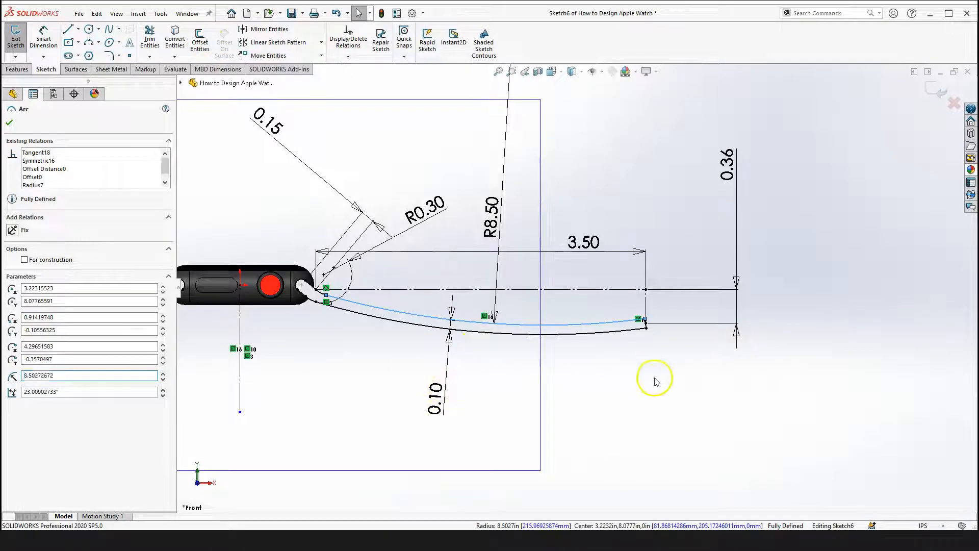
left_click(656, 375)
scroll(623, 299, "down", 5)
scroll(582, 306, "up", 2)
scroll(571, 309, "down", 5)
scroll(518, 389, "up", 10)
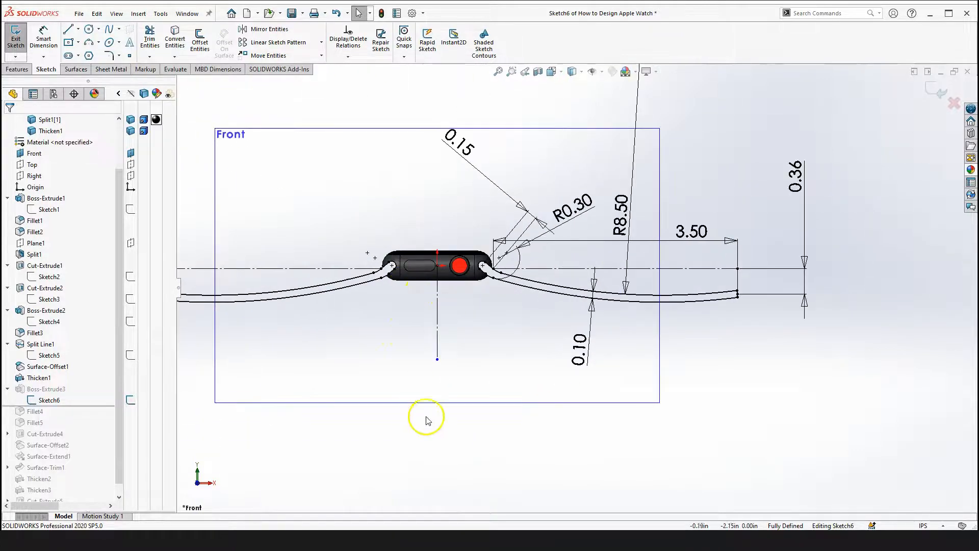
scroll(452, 411, "up", 3)
scroll(447, 275, "down", 2)
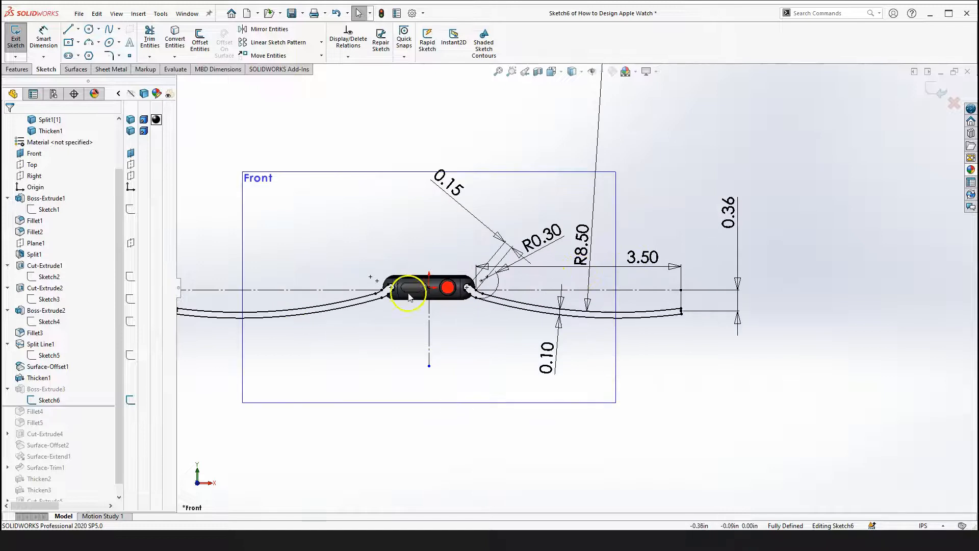
scroll(547, 306, "down", 5)
scroll(575, 287, "up", 3)
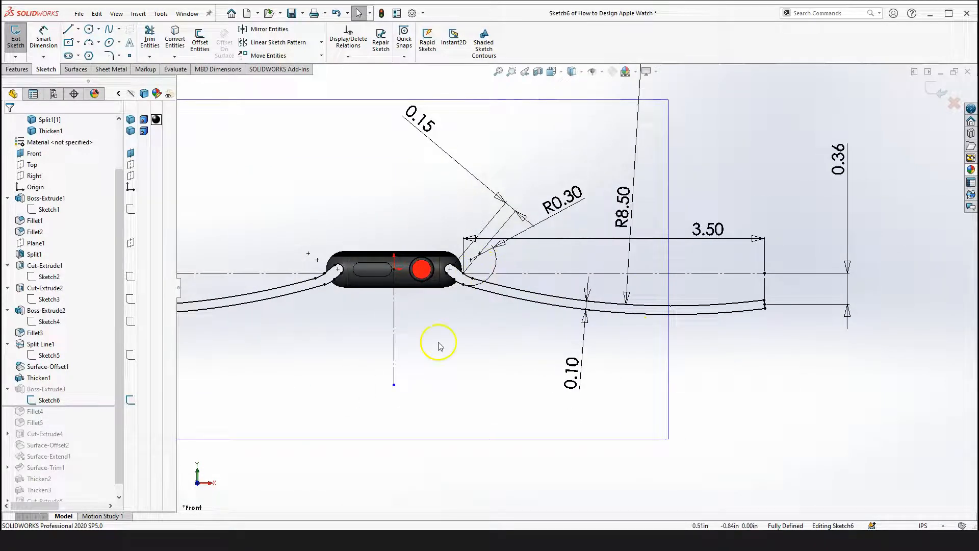
Draw a vertical construction line about 0.88 in long upward from the origin in the band sketch
left_click(67, 29)
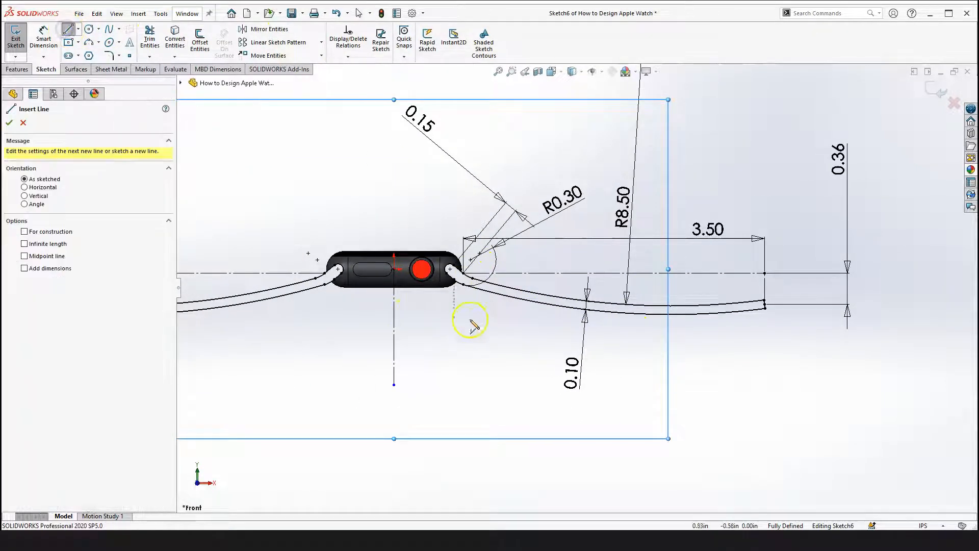
scroll(408, 267, "down", 3)
left_click(394, 268)
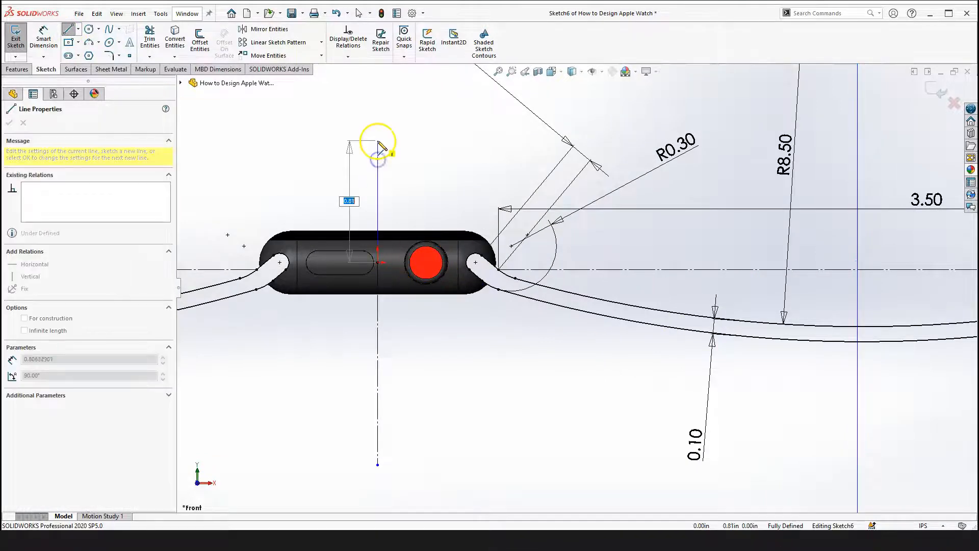
left_click(378, 130)
key("Escape")
left_click(378, 162)
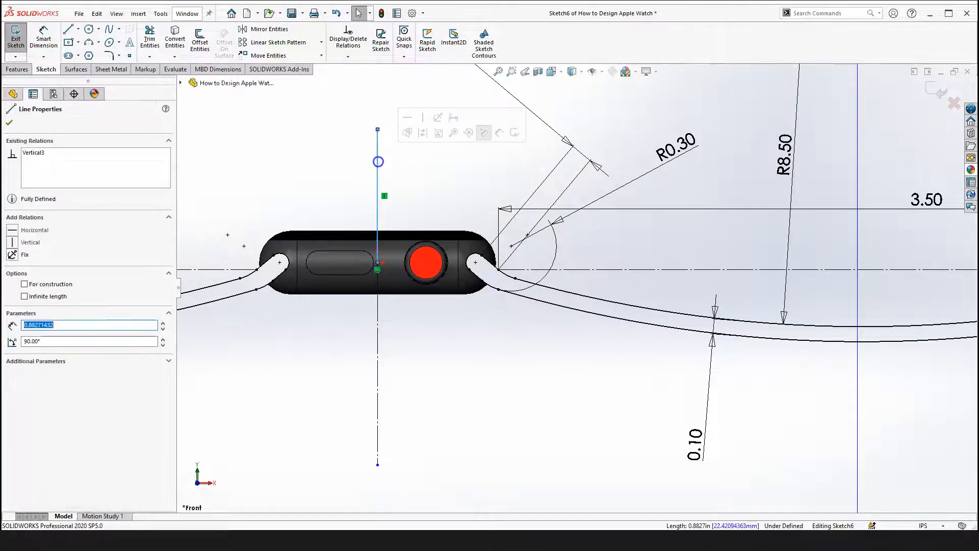
left_click(425, 133)
left_click(425, 179)
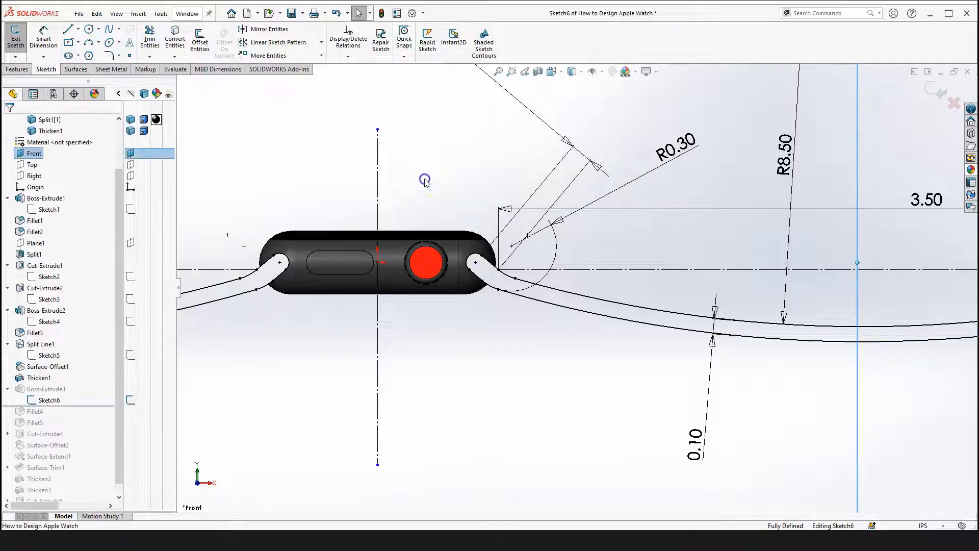
Exit the band sketch, keeping the added construction line
scroll(660, 319, "up", 3)
scroll(424, 276, "down", 3)
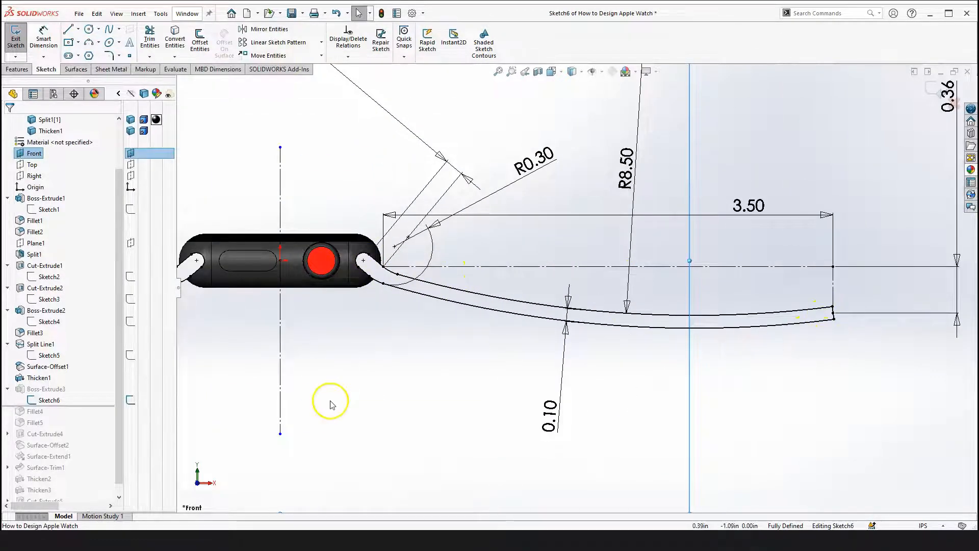
scroll(331, 405, "up", 3)
scroll(330, 293, "up", 2)
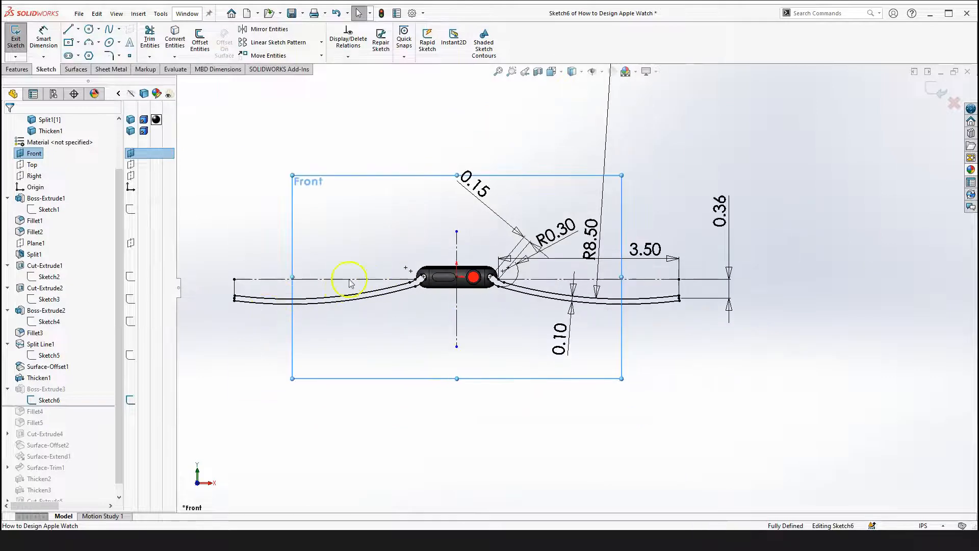
scroll(572, 289, "down", 2)
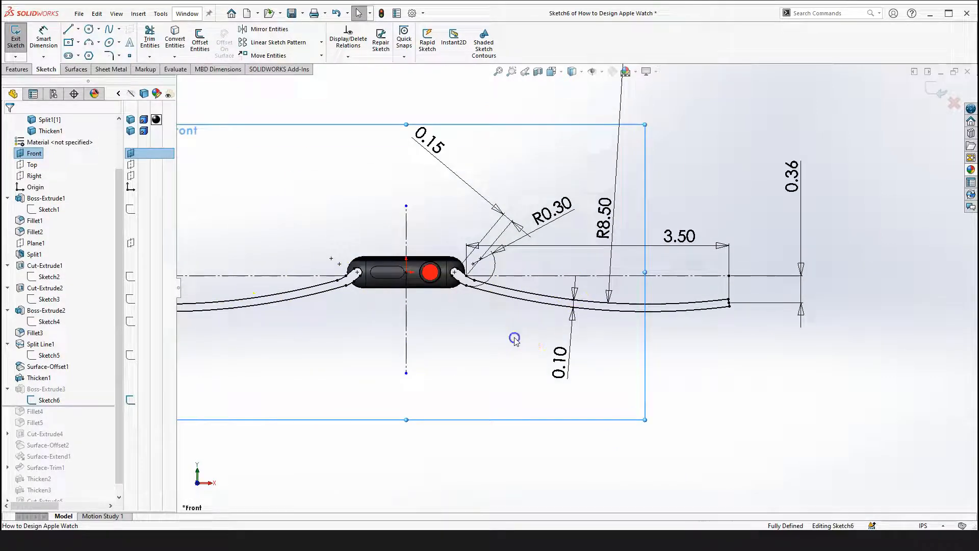
scroll(823, 266, "up", 1)
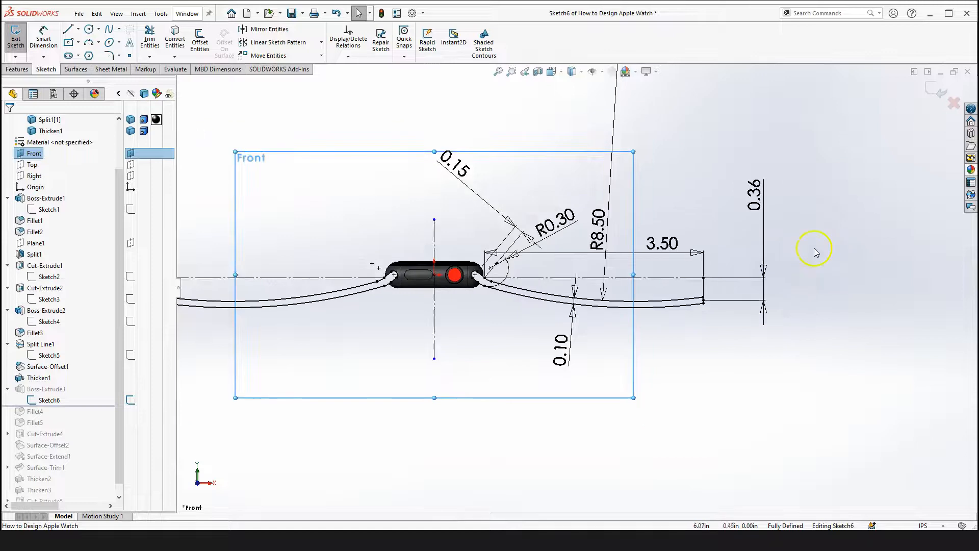
left_click(859, 170)
left_click(937, 94)
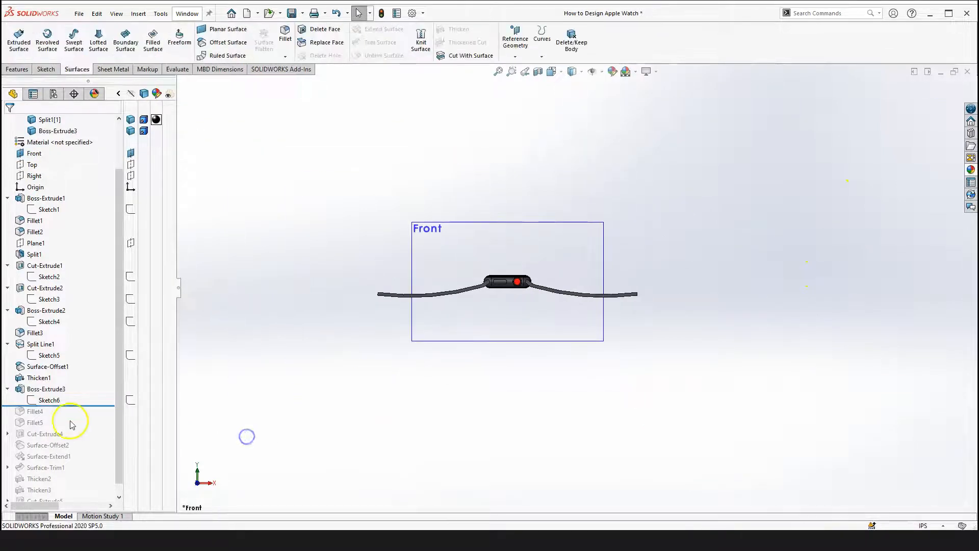
Roll the feature history forward past Fillet4 and examine the band's rounded end in 3D
left_click_drag(84, 405, 79, 416)
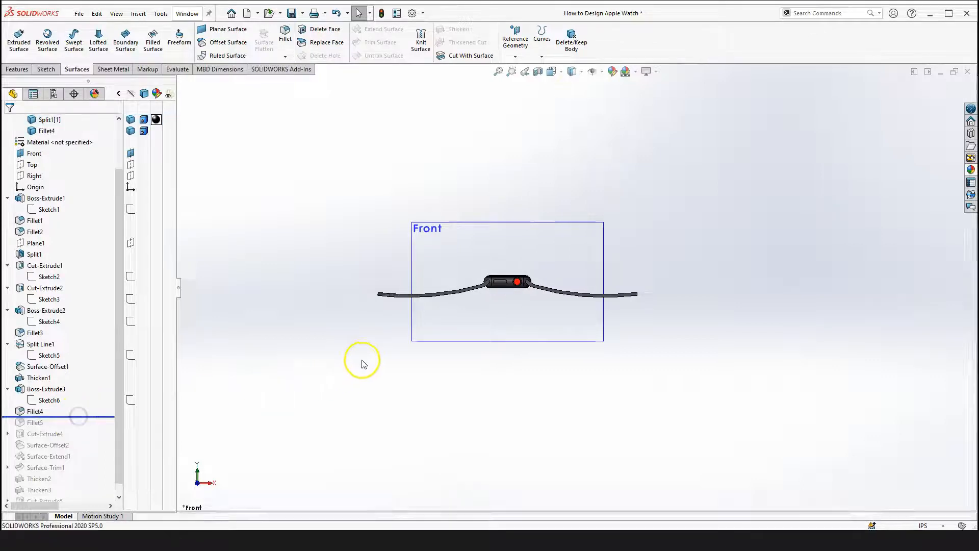
middle_click_drag(342, 344, 354, 421)
scroll(474, 266, "down", 1)
middle_click_drag(486, 269, 393, 274)
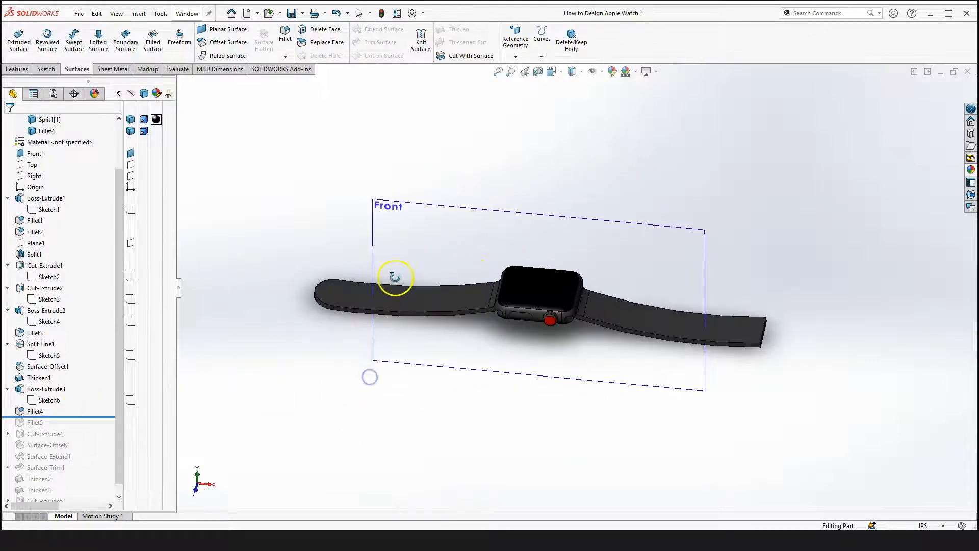
scroll(372, 299, "down", 6)
scroll(373, 294, "down", 4)
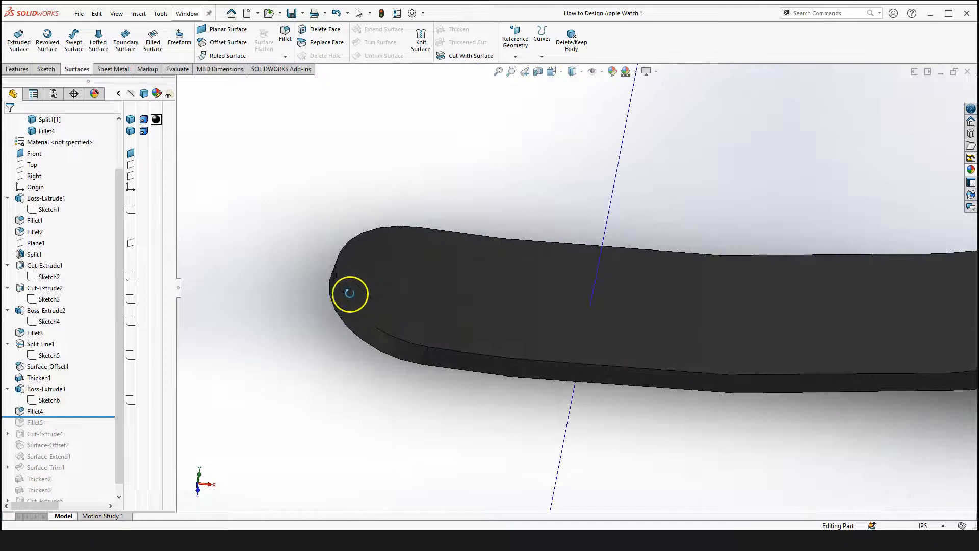
scroll(382, 300, "up", 6)
scroll(566, 290, "down", 1)
scroll(405, 291, "down", 2)
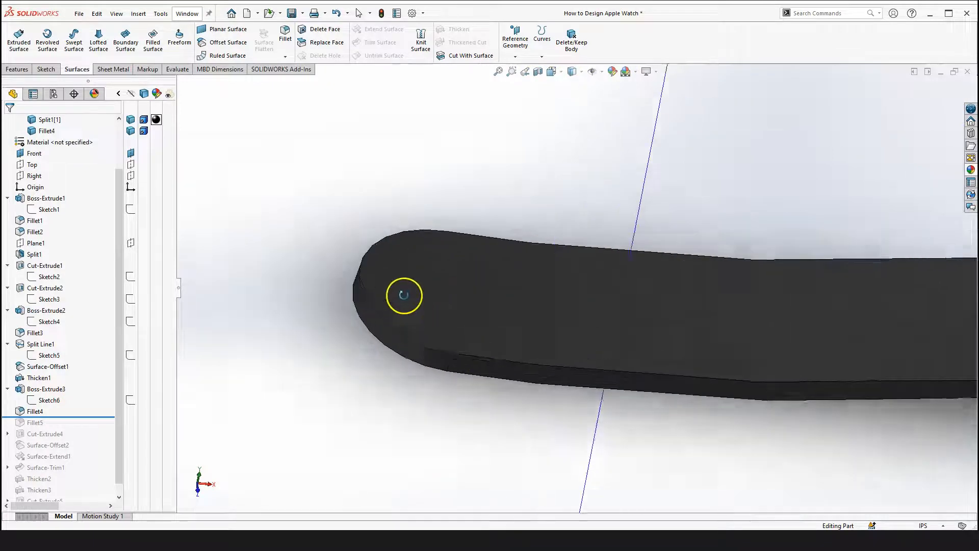
scroll(413, 312, "down", 1)
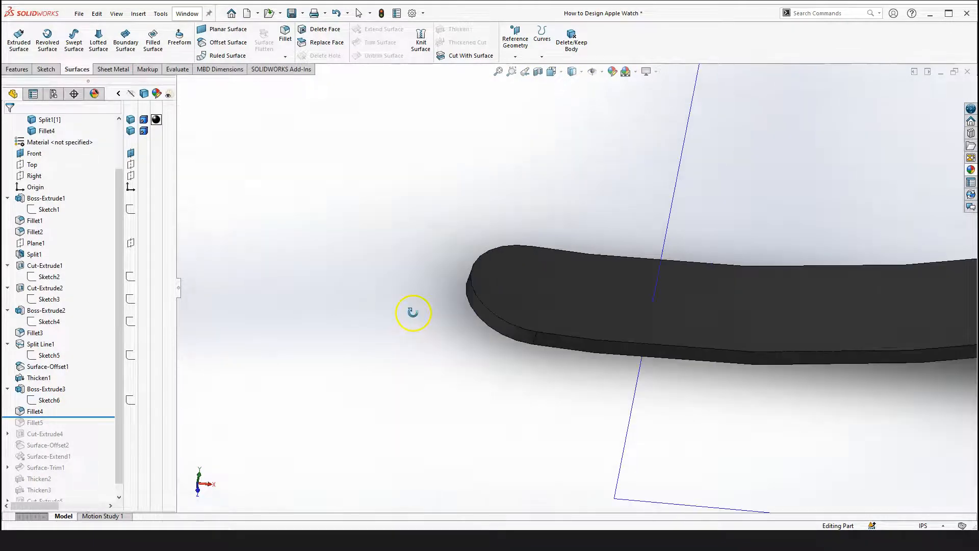
Open Fillet4's definition to inspect its face sets, then close it without changes
left_click(39, 411)
left_click(49, 365)
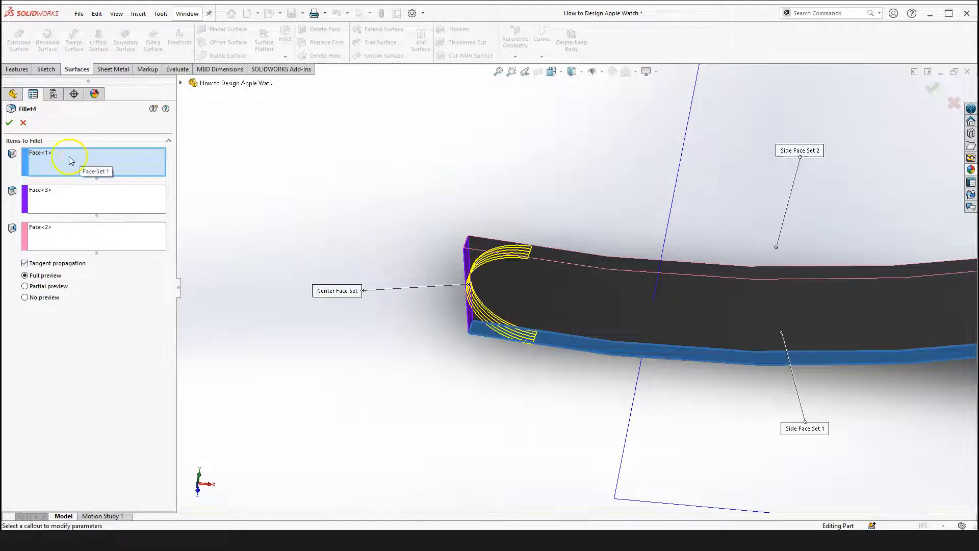
left_click(23, 123)
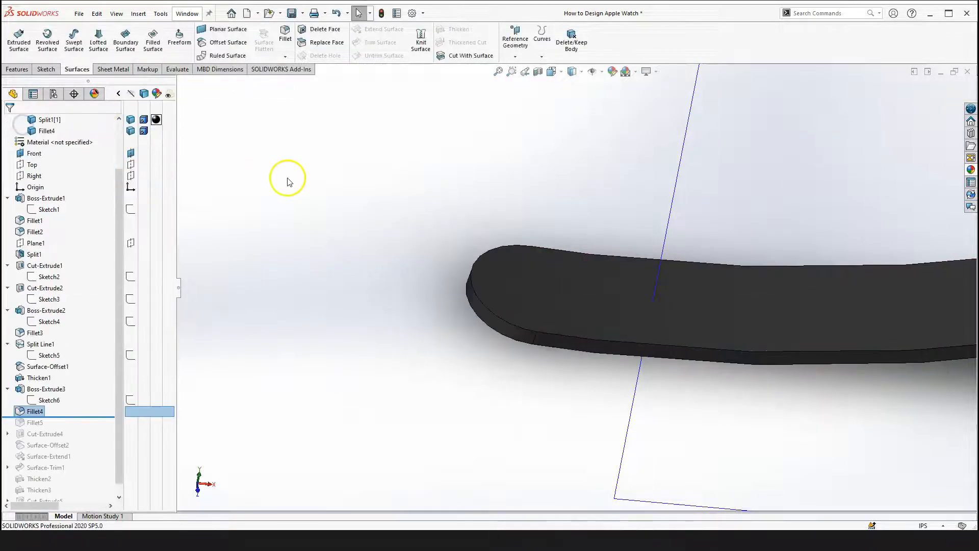
left_click(282, 35)
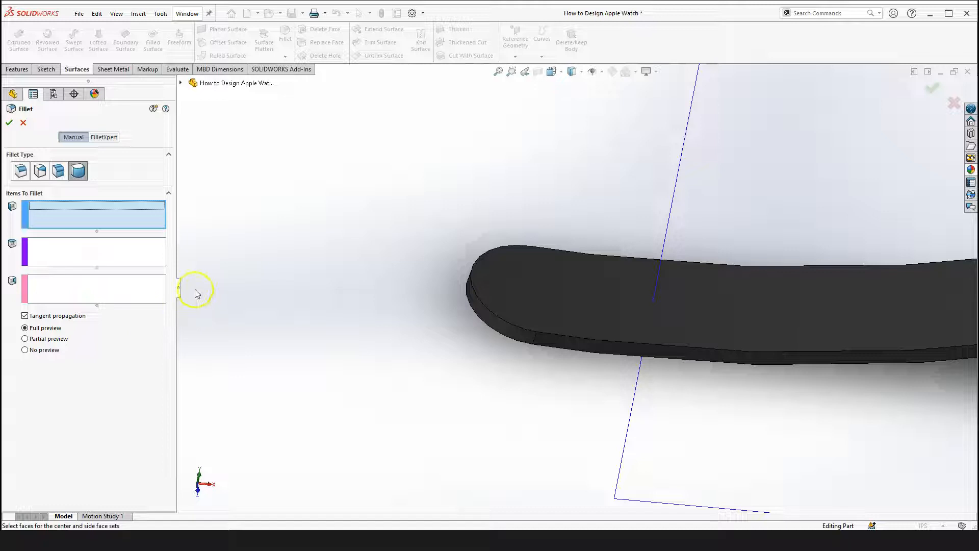
scroll(533, 339, "down", 1)
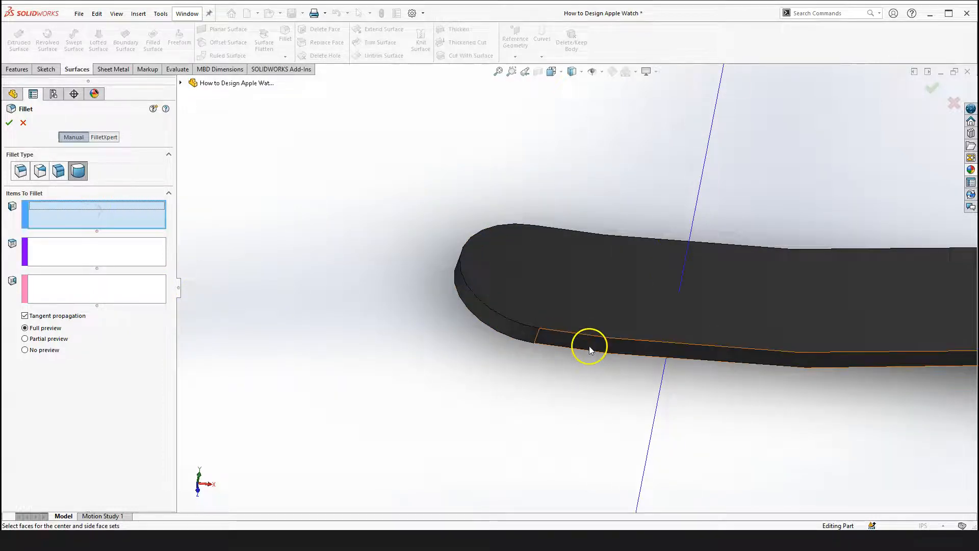
left_click(81, 257)
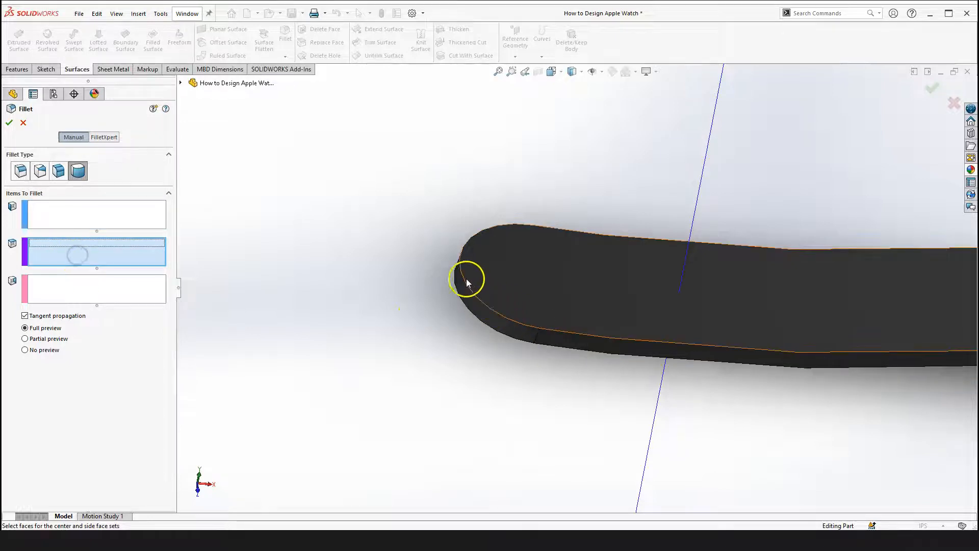
left_click(93, 294)
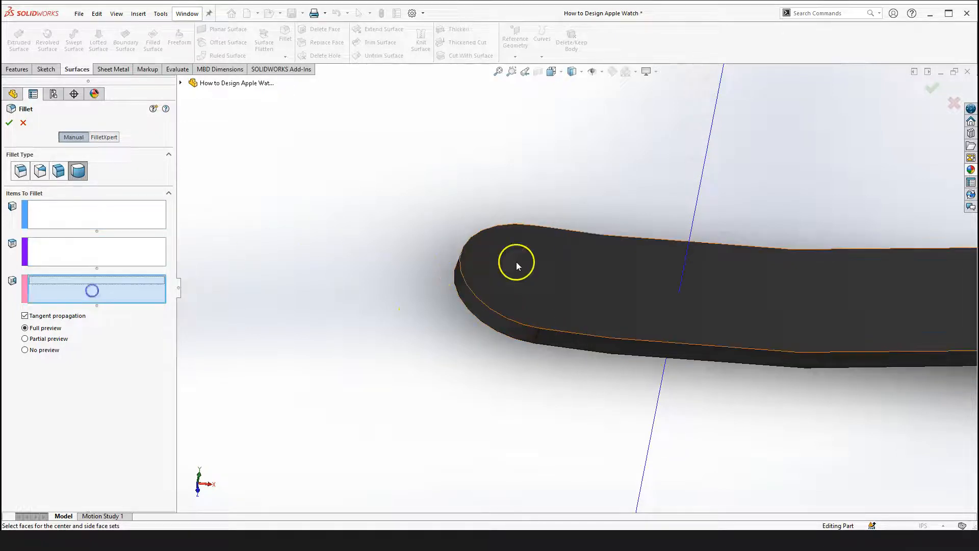
scroll(506, 402, "up", 6)
left_click(452, 347)
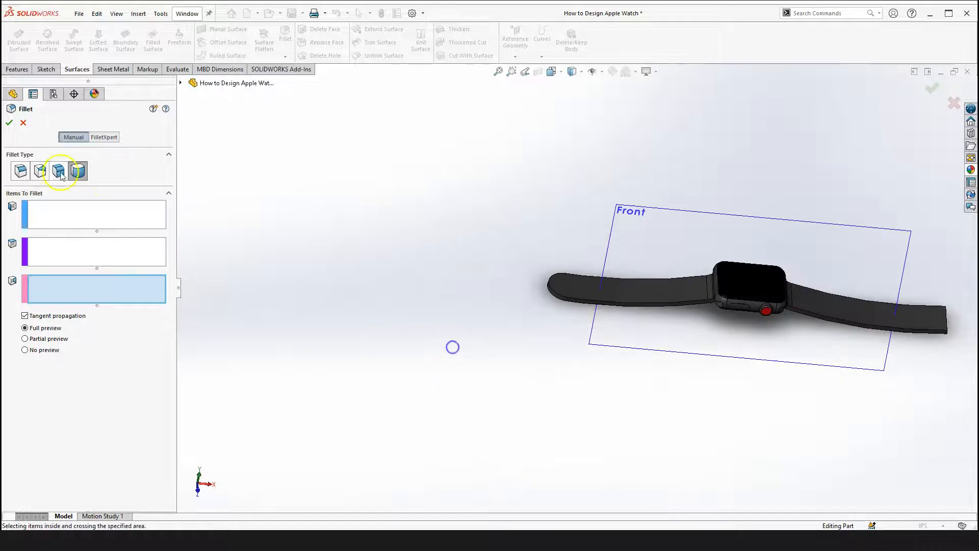
left_click(23, 122)
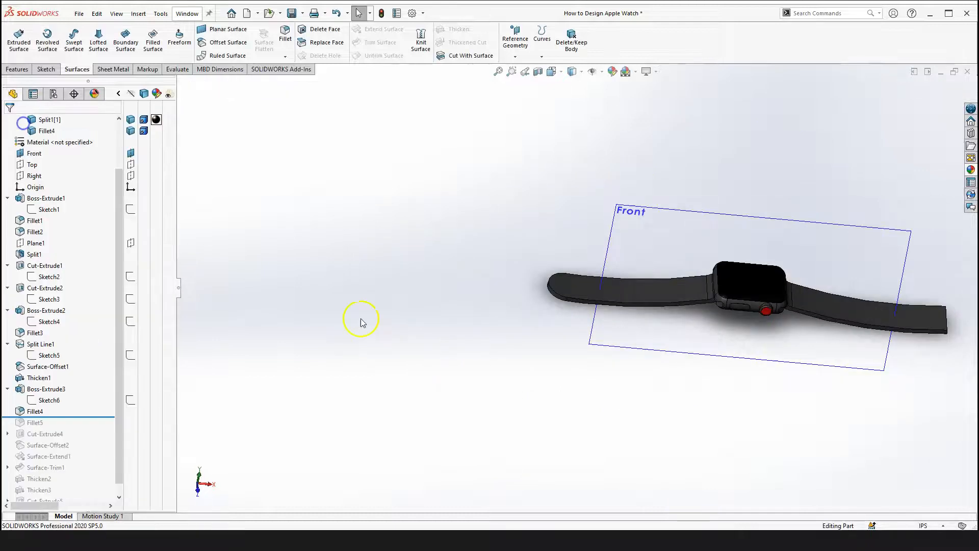
Reopen Fillet4 and examine its center and side face sets on the band end
left_click(36, 411)
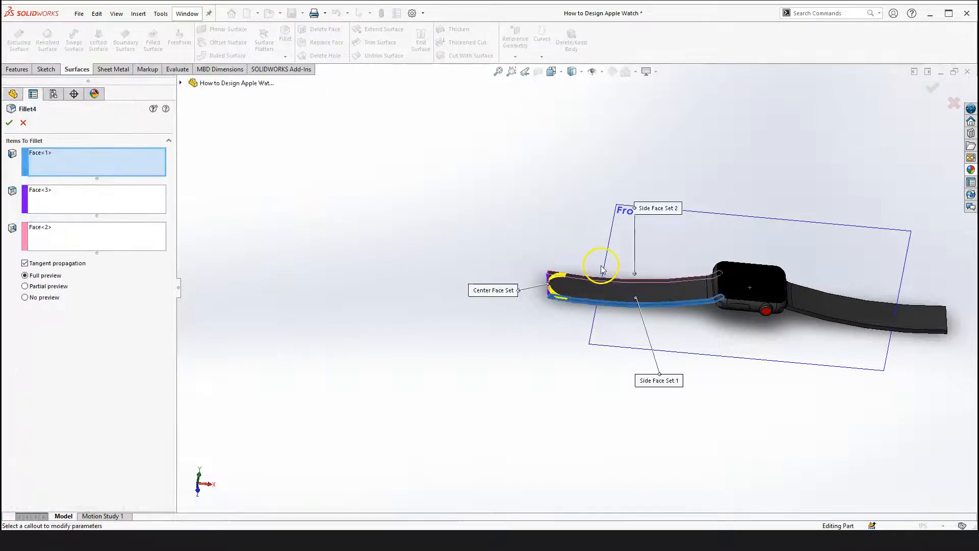
scroll(564, 294, "down", 8)
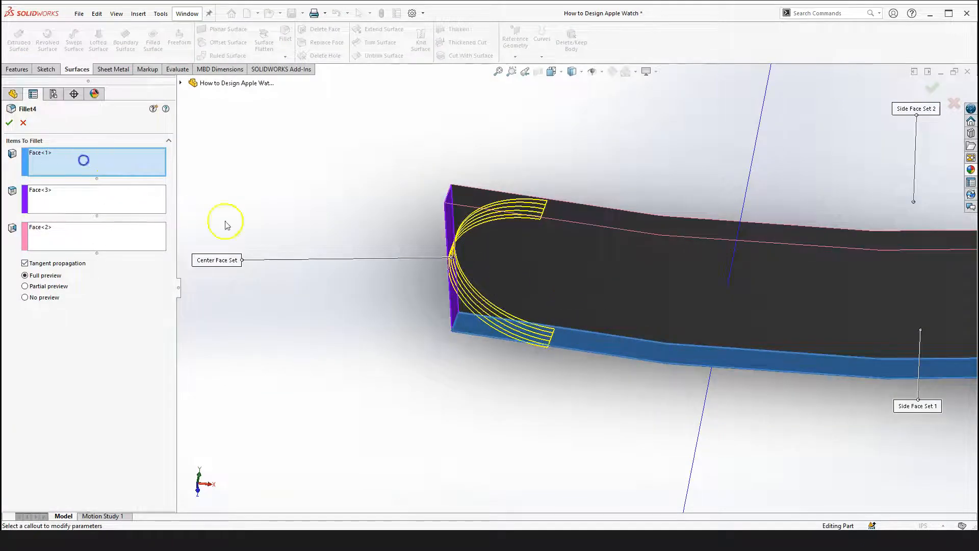
left_click(103, 194)
scroll(469, 278, "down", 3)
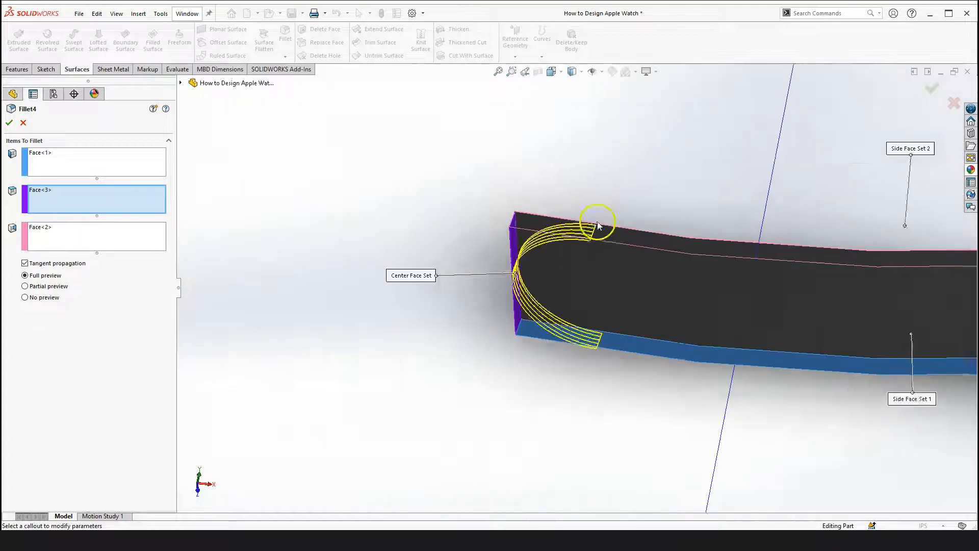
scroll(597, 218, "up", 7)
scroll(934, 325, "up", 2)
scroll(663, 285, "down", 3)
scroll(607, 288, "up", 4)
left_click(9, 123)
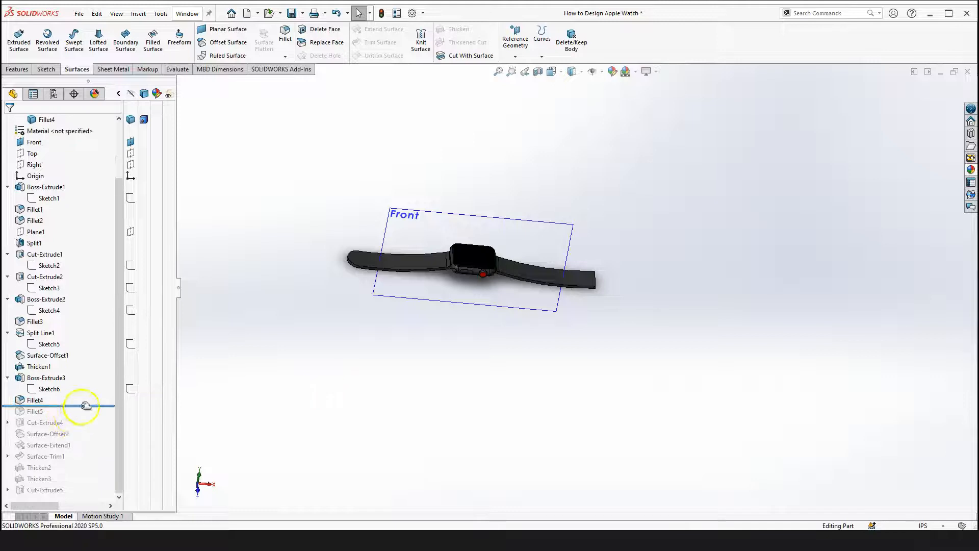
Roll the feature history forward past Fillet5 and switch to the Trimetric view
left_click_drag(85, 405, 80, 415)
scroll(591, 291, "down", 2)
scroll(663, 293, "down", 2)
scroll(540, 369, "up", 3)
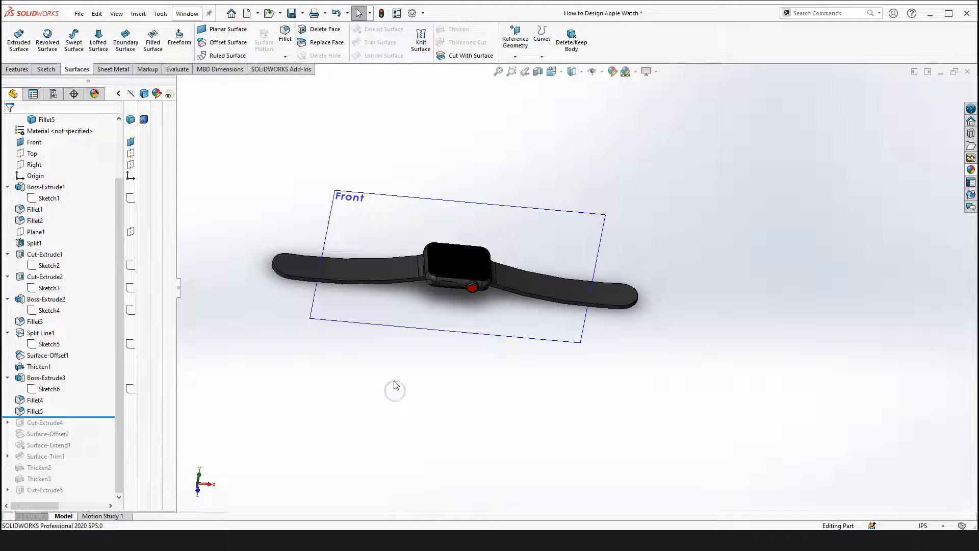
key("space")
left_click(503, 407)
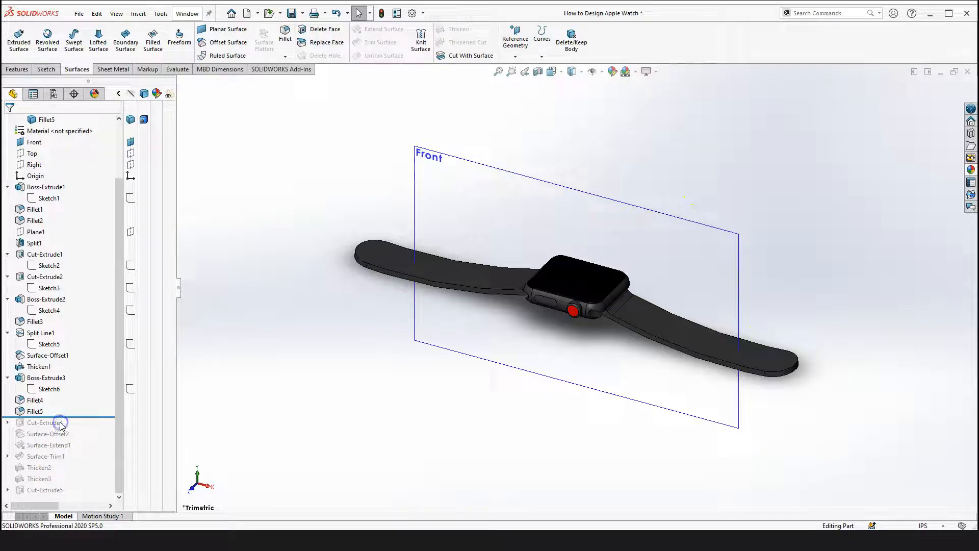
Roll the history forward past Cut-Extrude4 and expand it to reveal its sketch
mouse_move(85, 417)
left_mouse_down()
mouse_move(92, 411)
mouse_move(92, 427)
left_mouse_up()
scroll(476, 284, "down", 3)
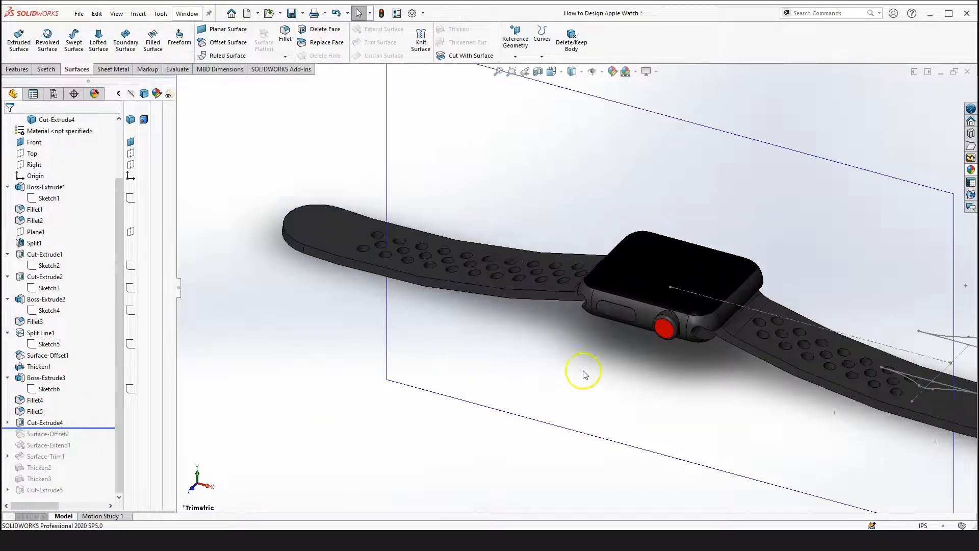
scroll(585, 375, "up", 3)
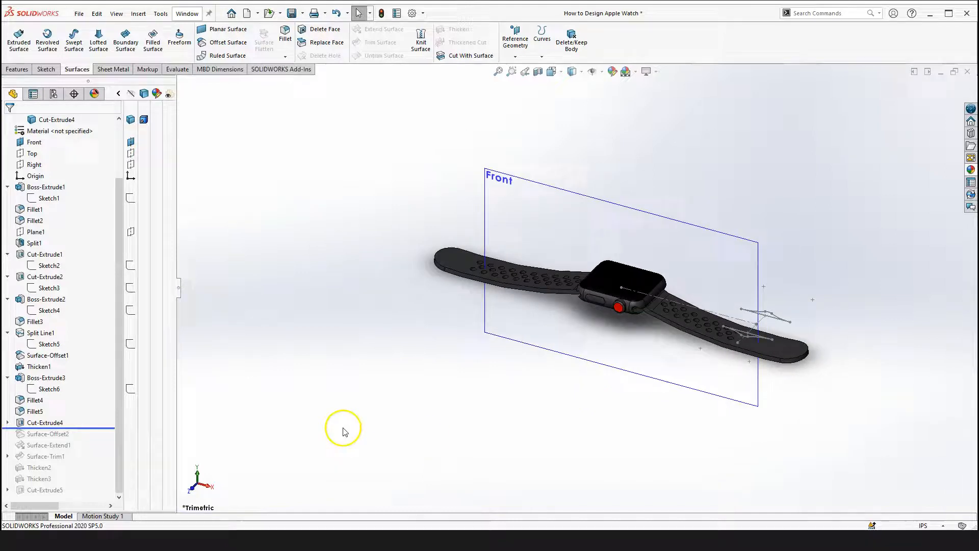
left_click(7, 423)
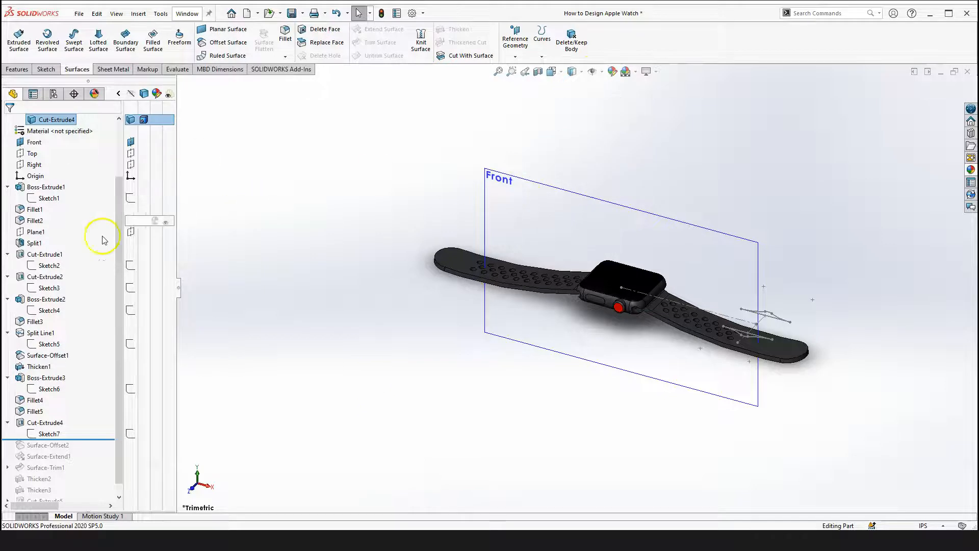
Hide the Front plane and show the Top plane
scroll(99, 240, "up", 2)
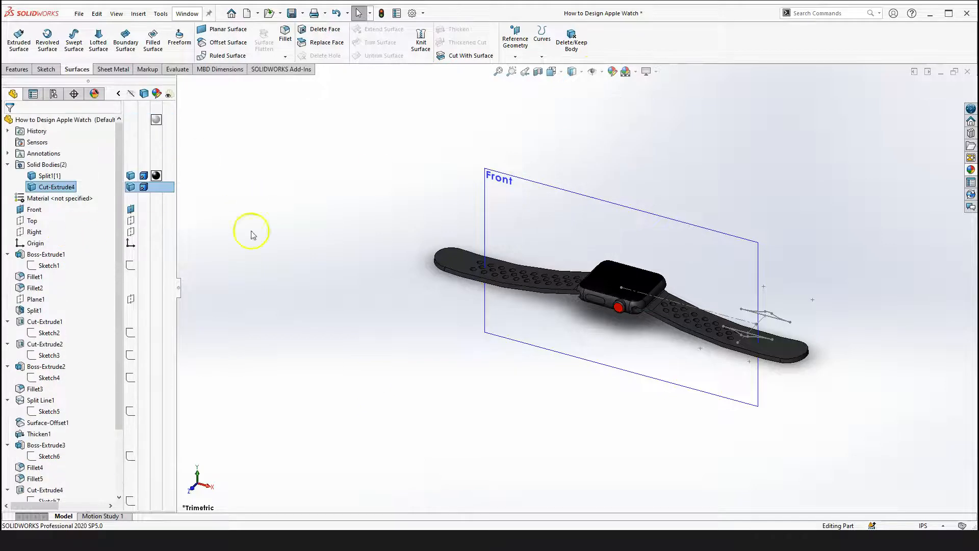
left_click(32, 209)
left_click(315, 266)
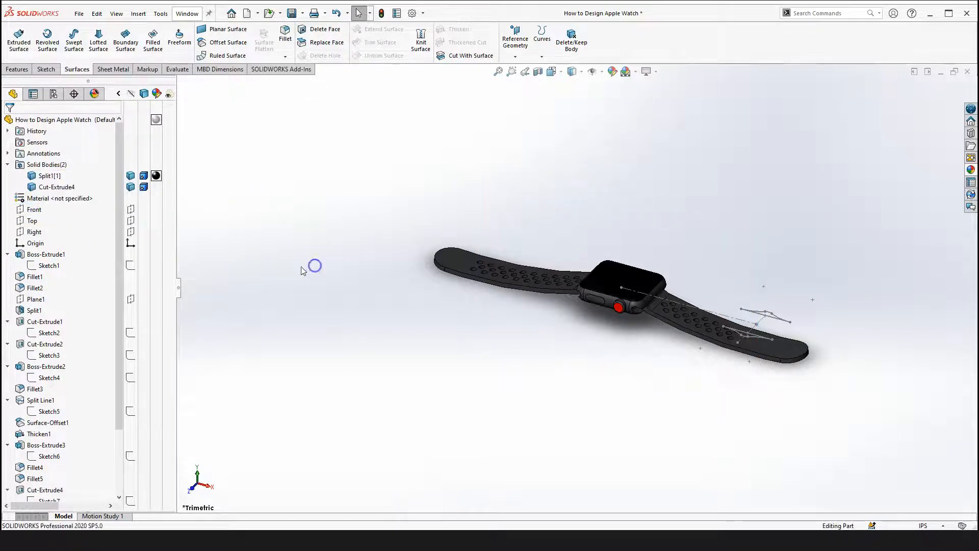
left_click(33, 220)
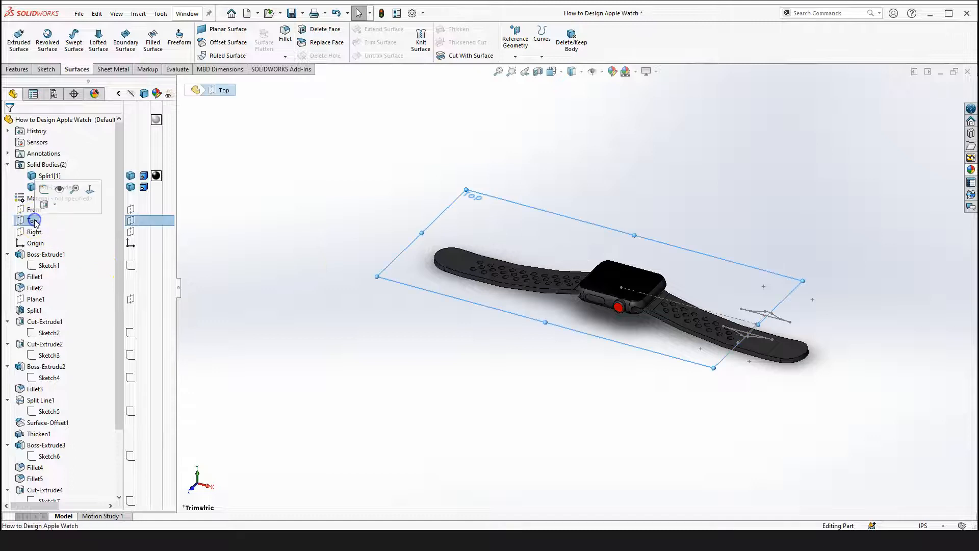
left_click(59, 189)
left_click(289, 346)
scroll(325, 382, "up", 4)
left_click(355, 330)
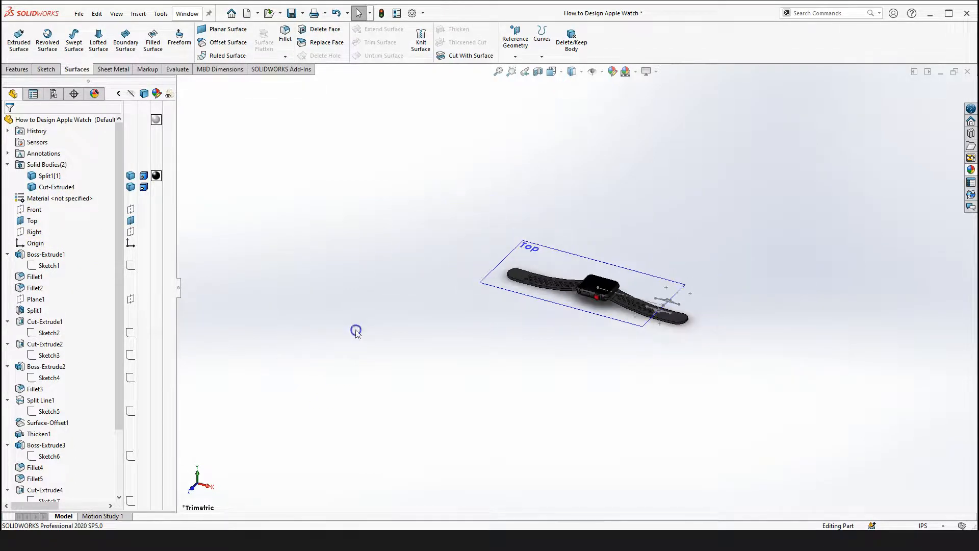
Highlight Sketch7 under Cut-Extrude4 to locate its profile on the band, and orient the view normal to the sketch plane
scroll(36, 468, "down", 3)
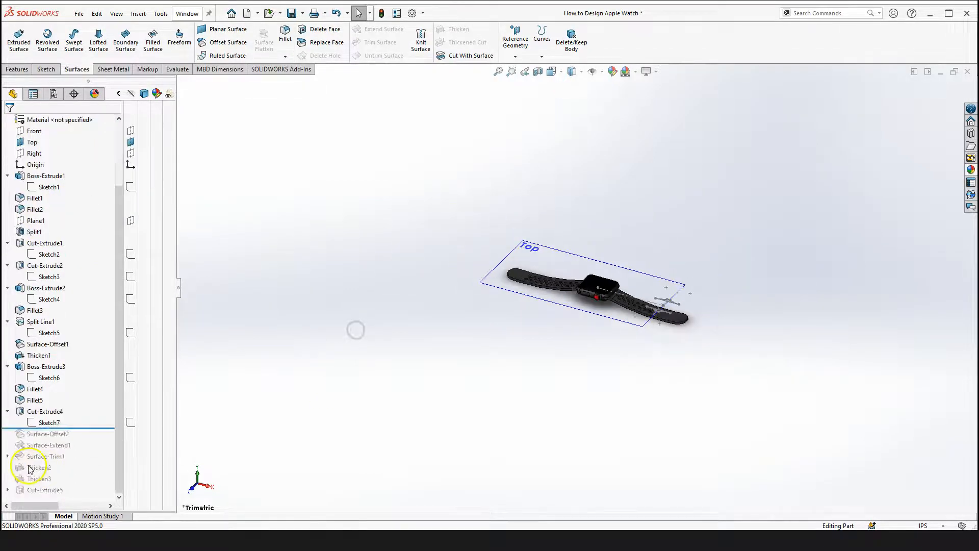
left_click(46, 423)
left_click(301, 428)
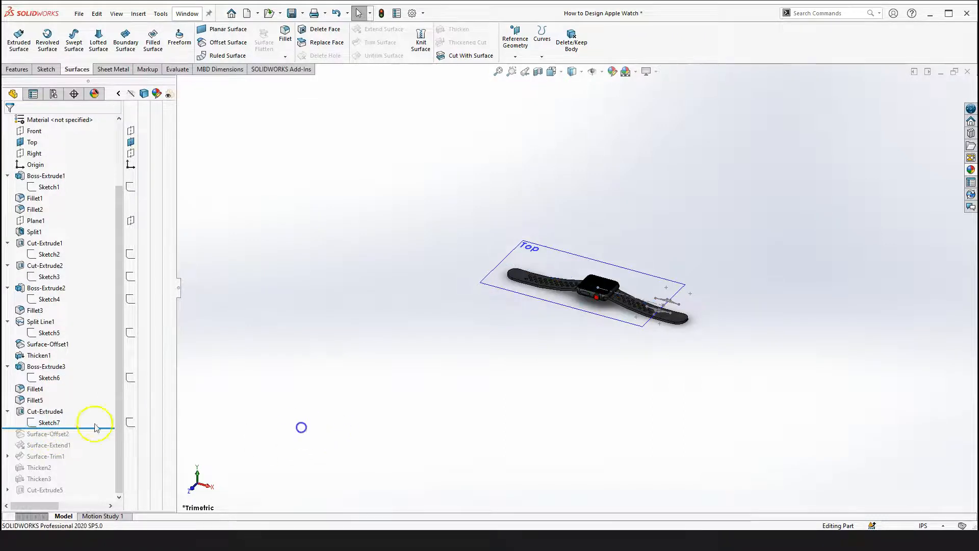
left_click(52, 421)
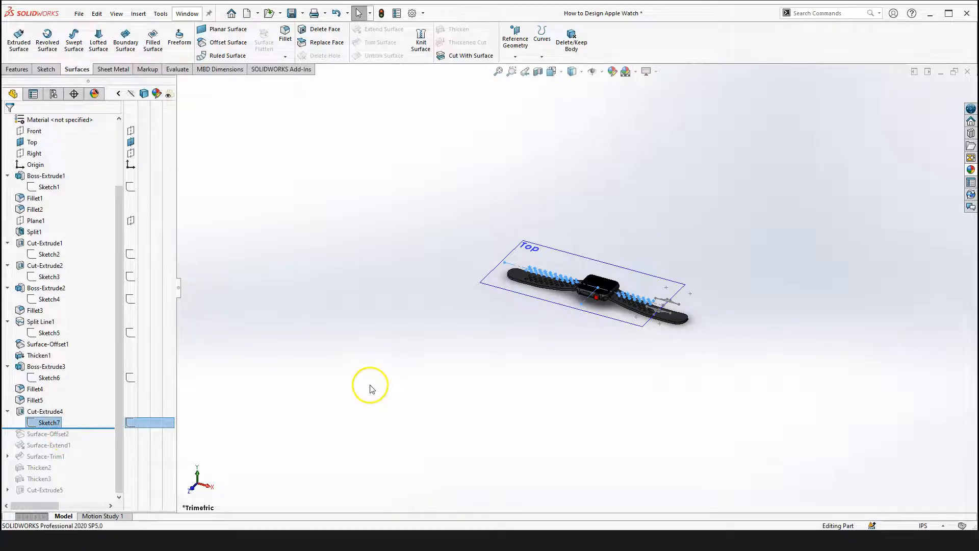
left_click(312, 396)
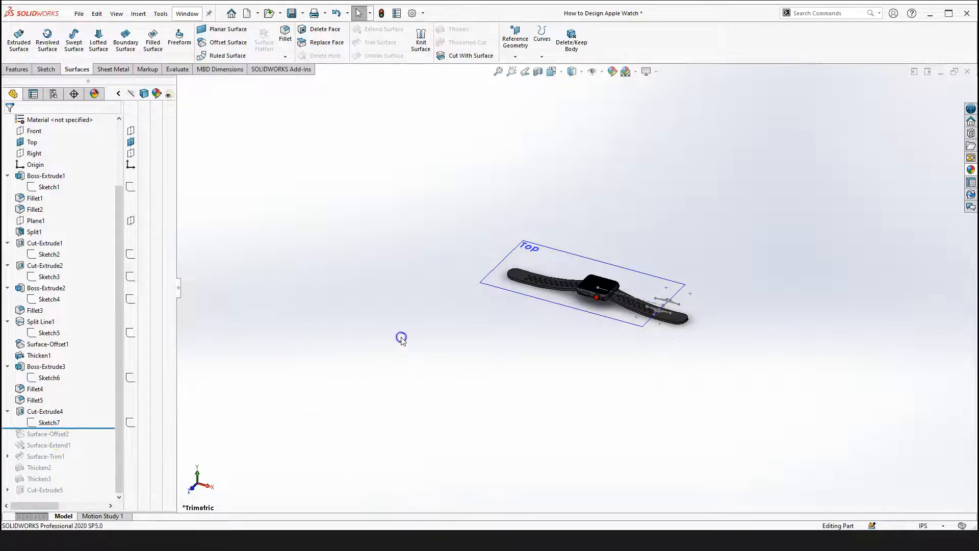
key("space")
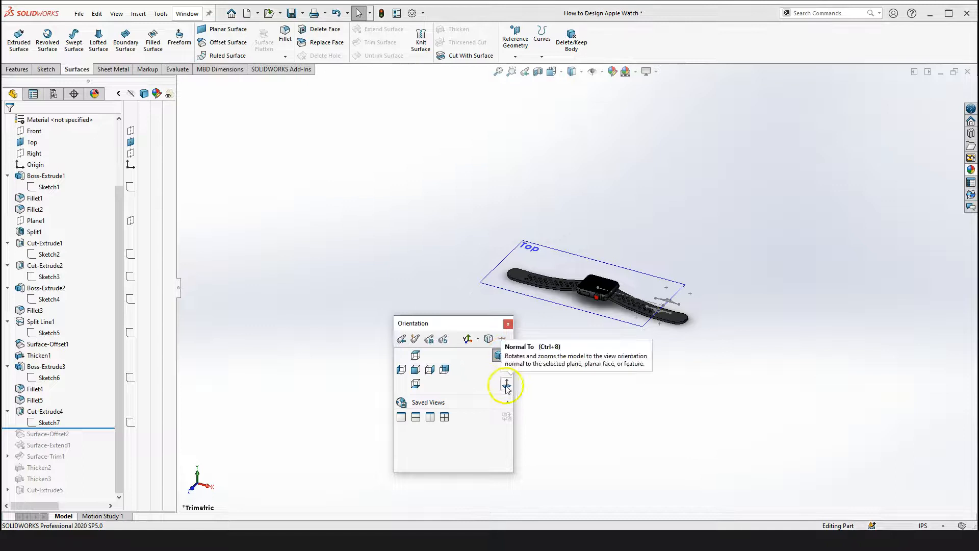
left_click(506, 386)
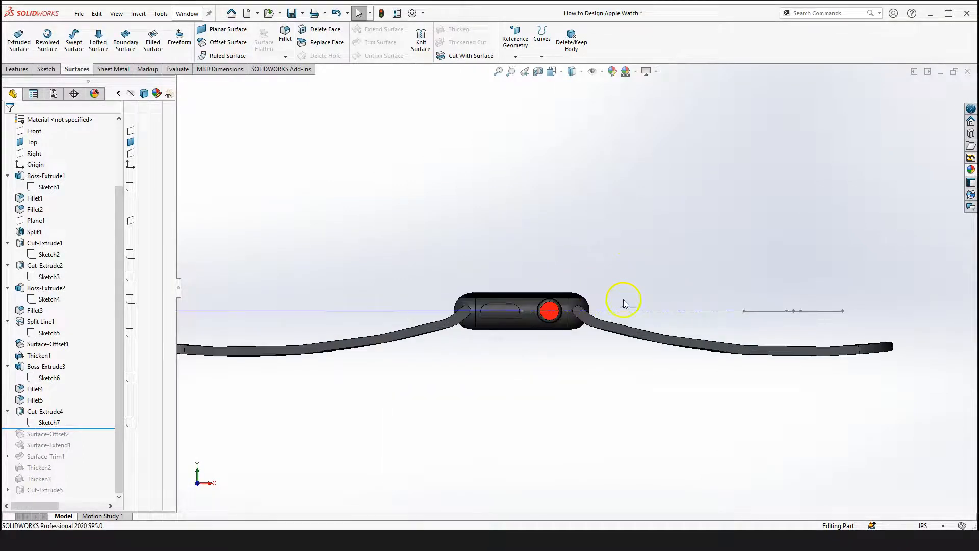
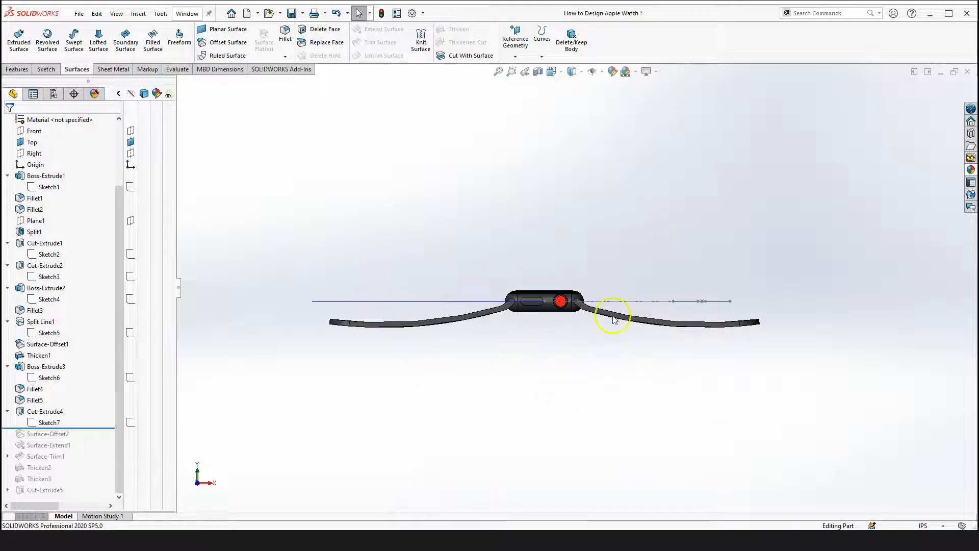
Open Sketch7 under Cut-Extrude4 for editing and orient the view normal to its Top sketch plane
left_click(50, 423)
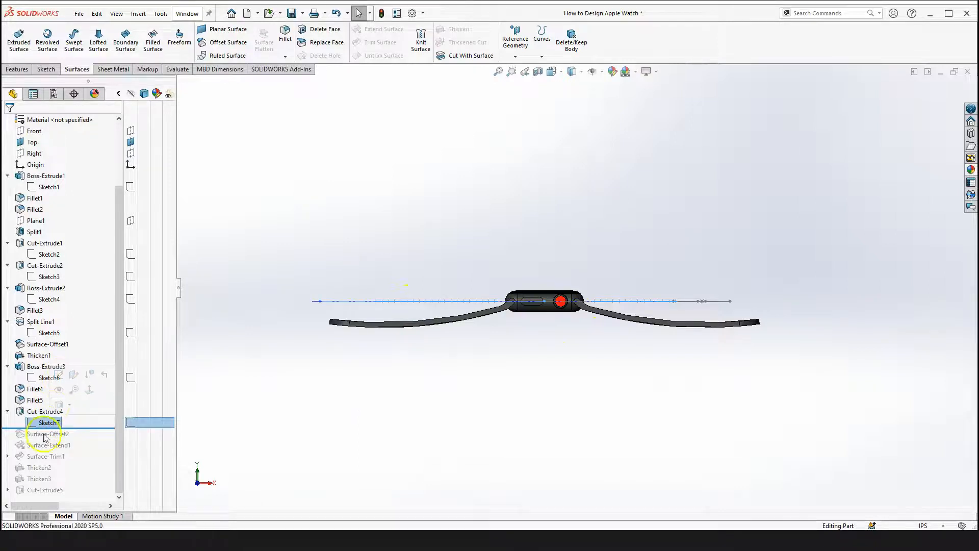
left_click(209, 413)
left_click(52, 424)
left_click(61, 378)
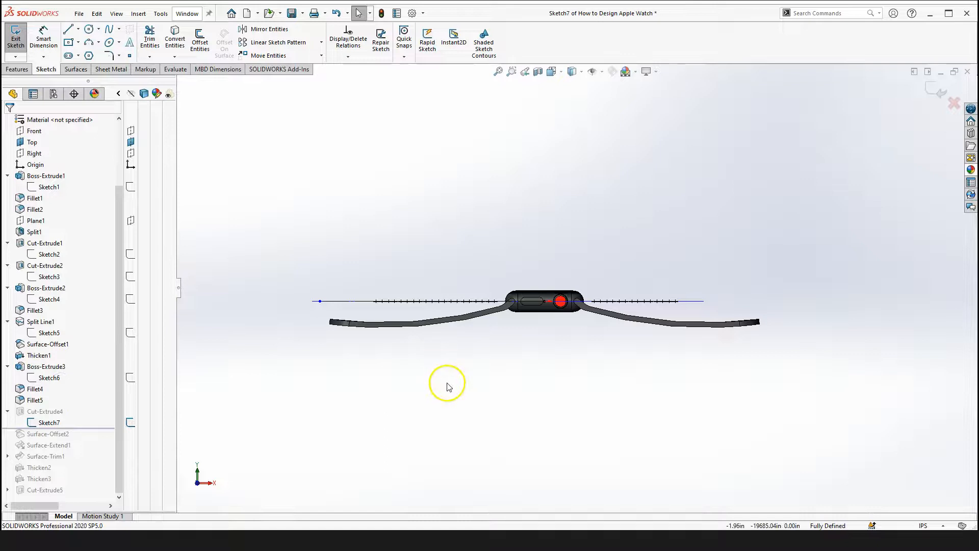
key("space")
left_click(537, 398)
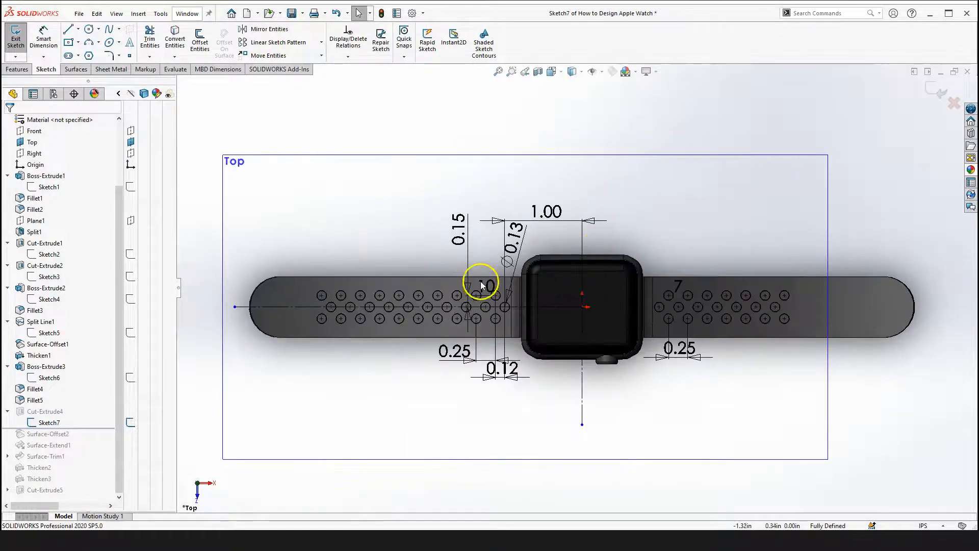
Zoom in and out to examine the band's hole pattern and its dimensions in Sketch7
scroll(498, 313, "down", 5)
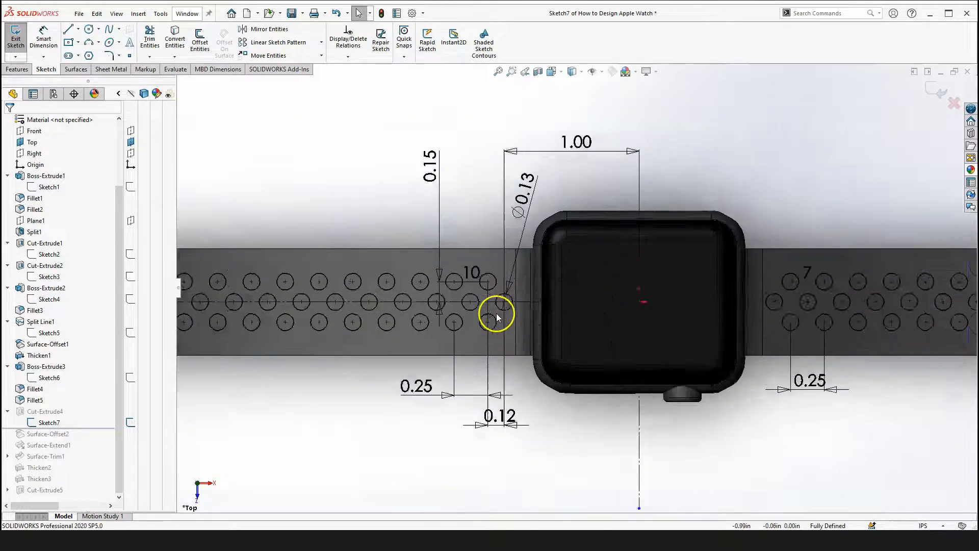
scroll(509, 278, "down", 3)
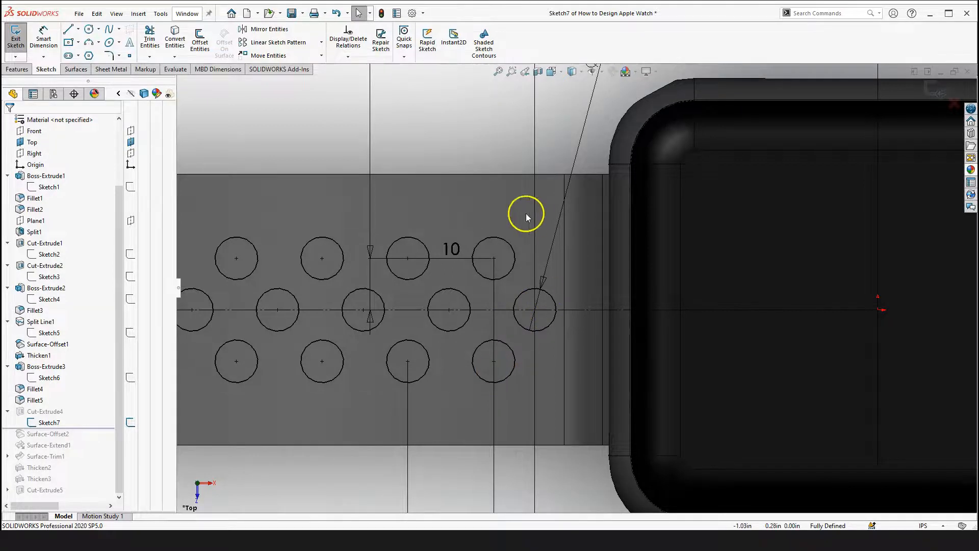
scroll(524, 245, "up", 3)
scroll(525, 274, "up", 4)
scroll(527, 229, "down", 3)
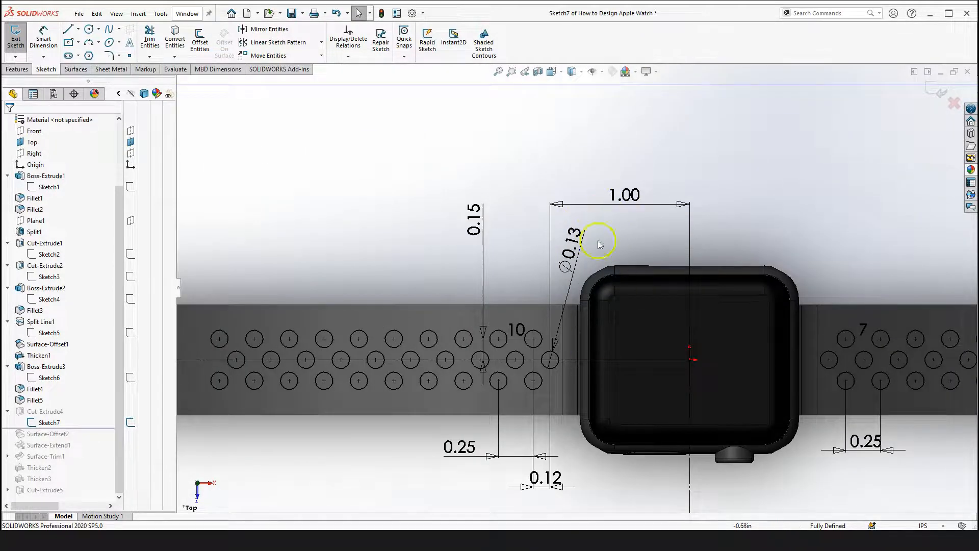
scroll(571, 313, "down", 3)
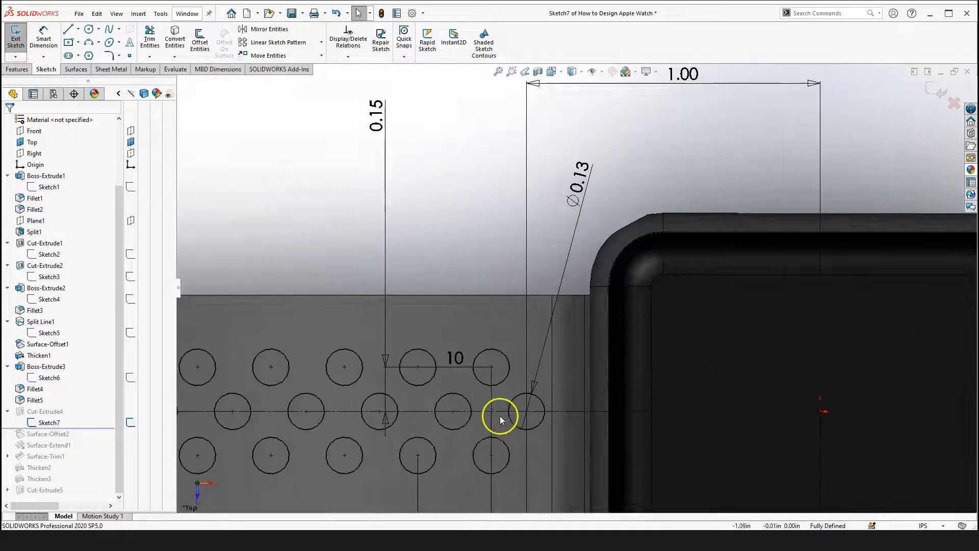
scroll(500, 415, "up", 3)
scroll(357, 359, "up", 2)
scroll(540, 311, "down", 2)
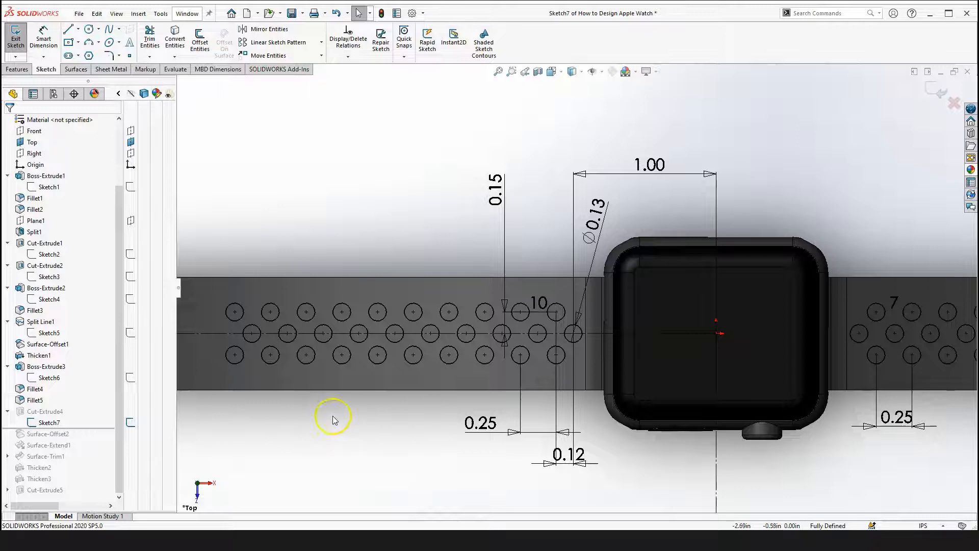
scroll(474, 383, "up", 2)
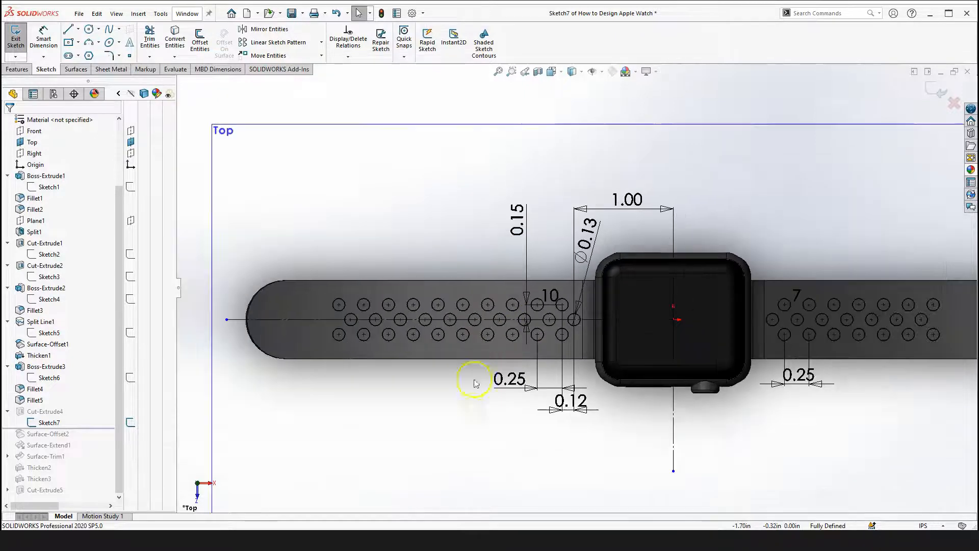
left_click(372, 231)
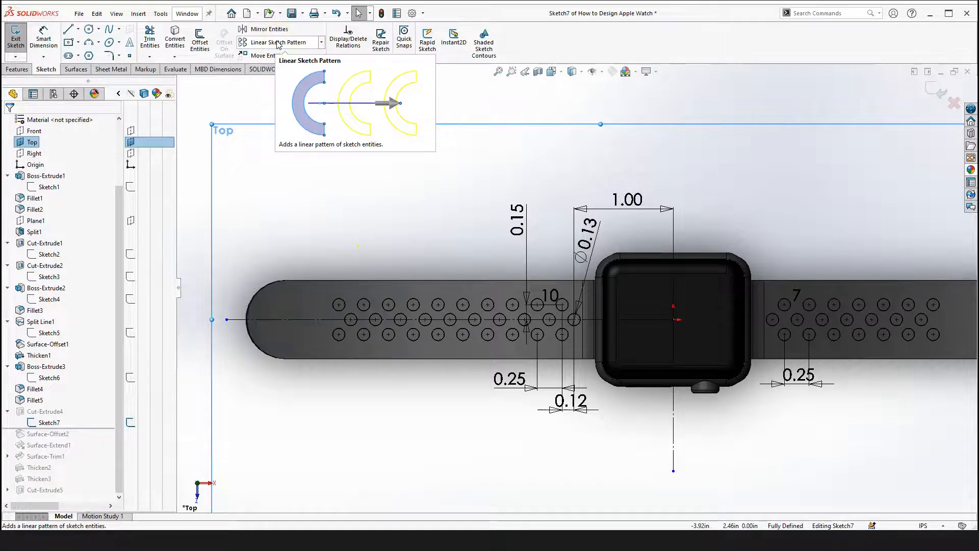
scroll(597, 314, "down", 5)
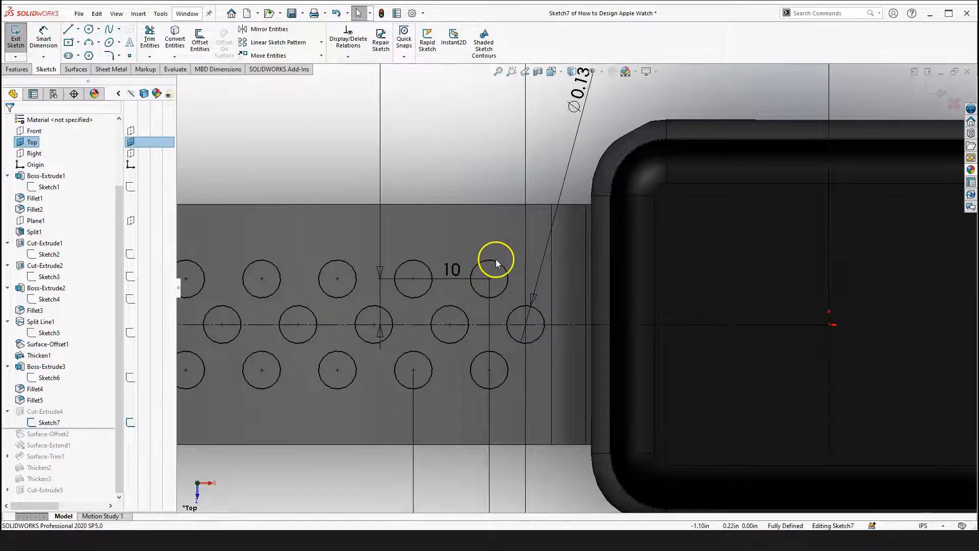
left_click(496, 261)
left_click(516, 308, "ctrl")
left_click(500, 353, "ctrl")
scroll(575, 288, "up", 3)
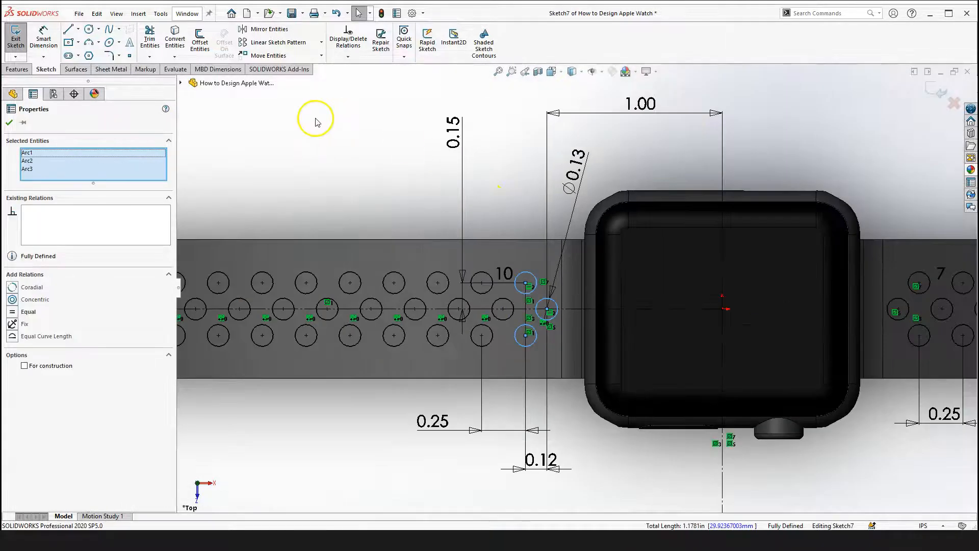
left_click(269, 43)
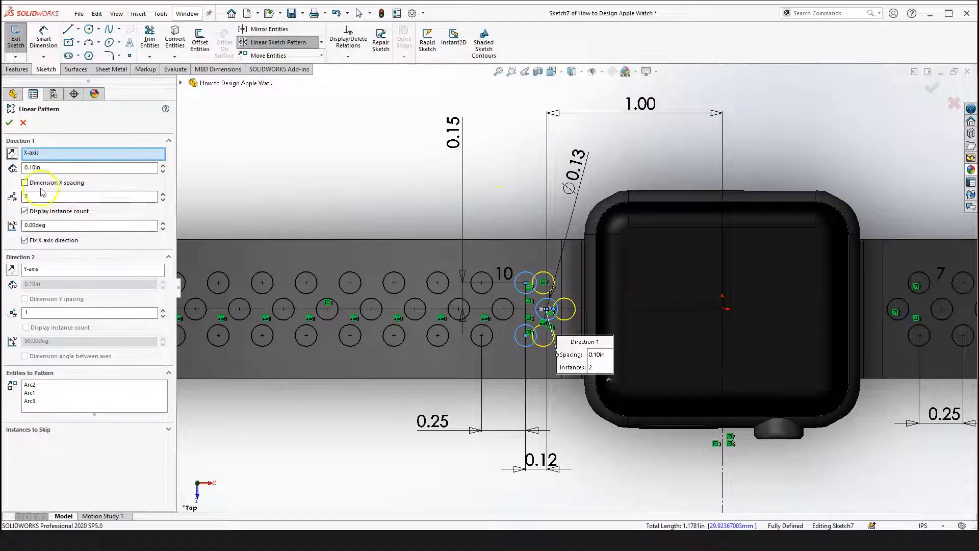
left_click(12, 153)
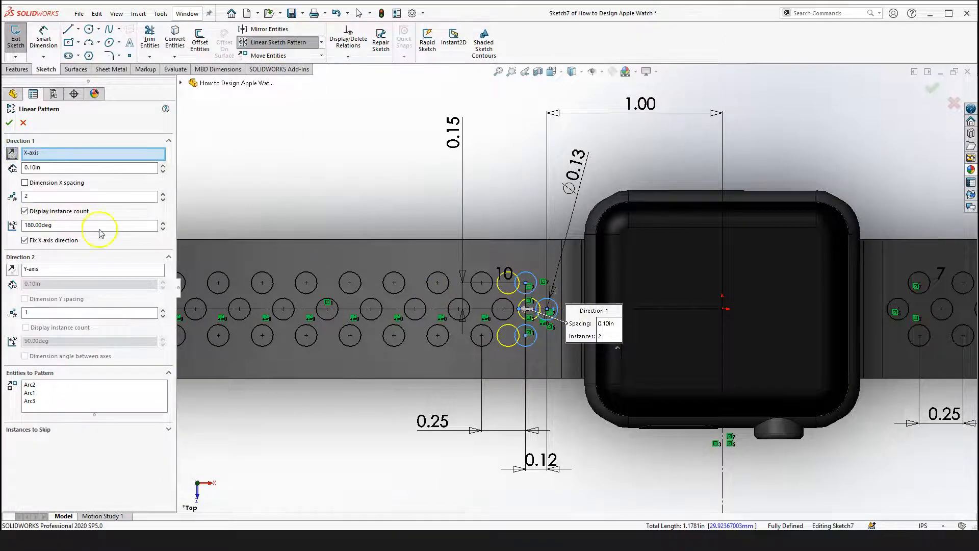
scroll(543, 321, "down", 2)
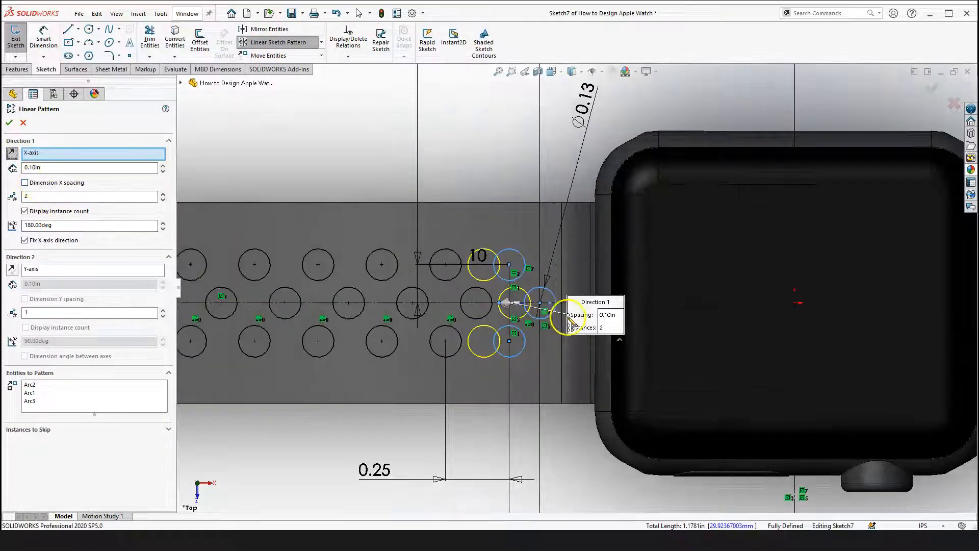
scroll(592, 348, "up", 3)
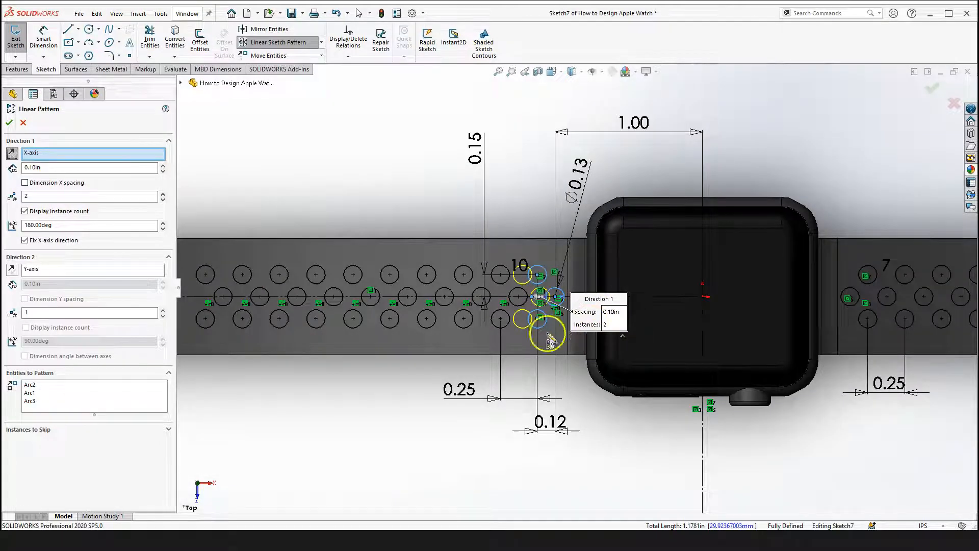
left_click(24, 122)
Delete the 0.25 spacing dimension between the lower-row holes on the left band
scroll(504, 382, "down", 3)
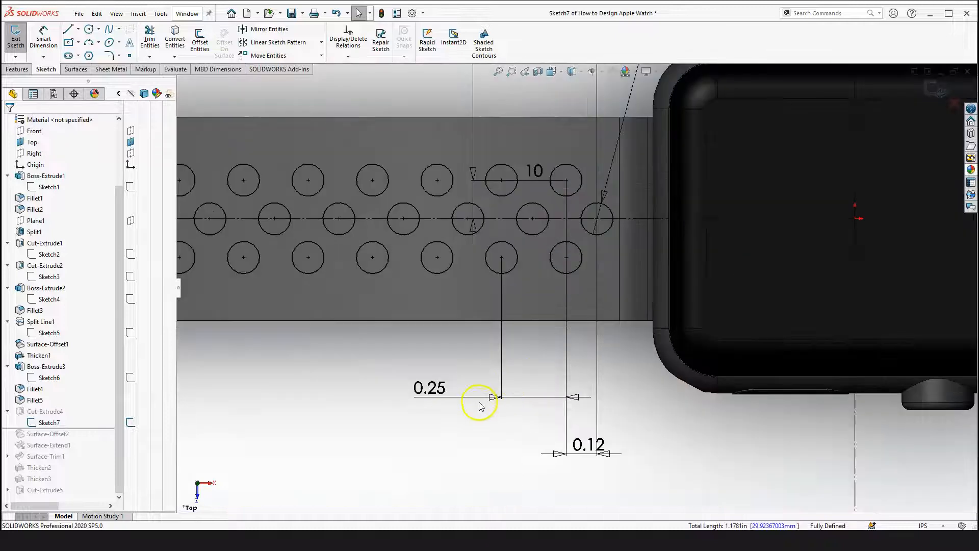
left_click(502, 397)
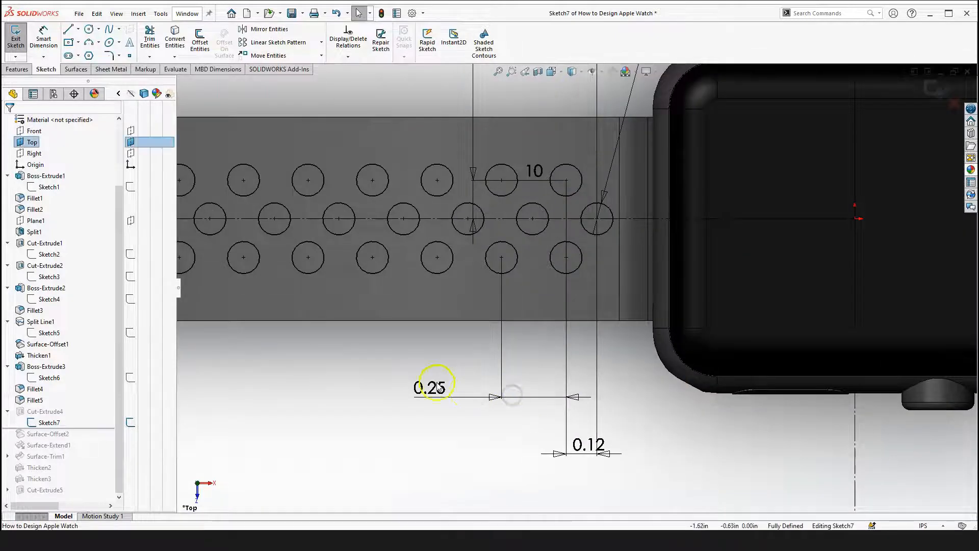
scroll(502, 339, "up", 3)
left_click_drag(459, 317, 555, 374)
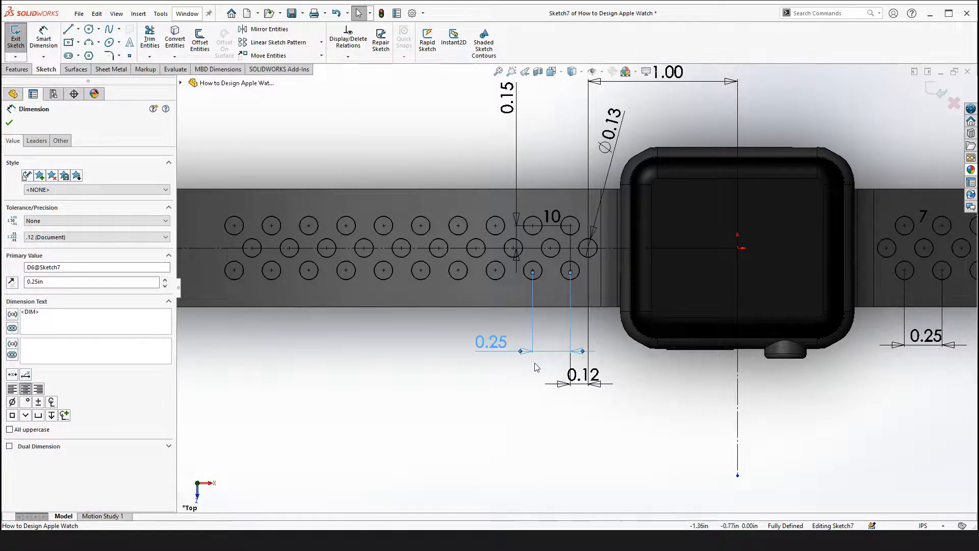
key("Delete")
Dimension the horizontal spacing between the two lower-row hole centres nearest the watch body as 0.25
scroll(509, 265, "up", 2)
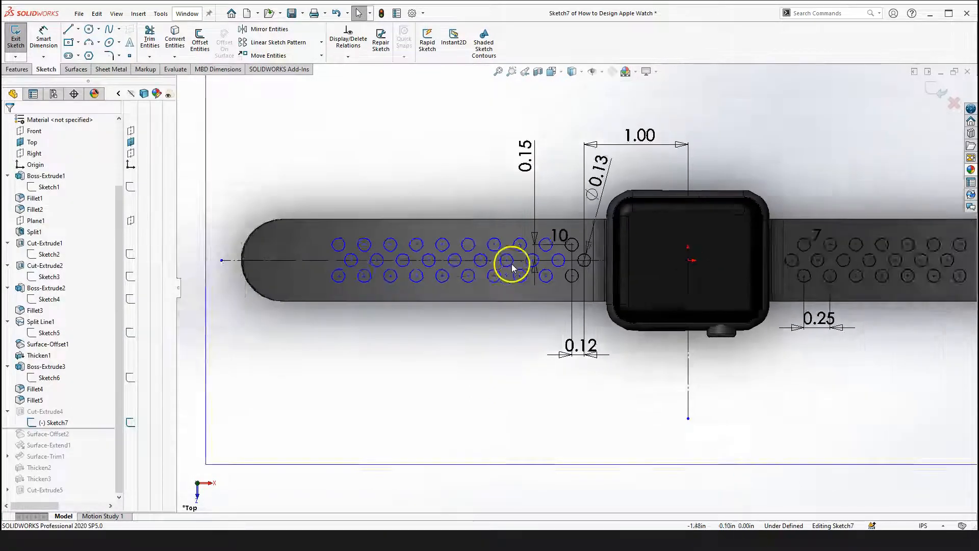
scroll(524, 266, "down", 3)
scroll(576, 289, "down", 2)
right_click_drag(488, 438, 487, 390)
left_click(533, 298)
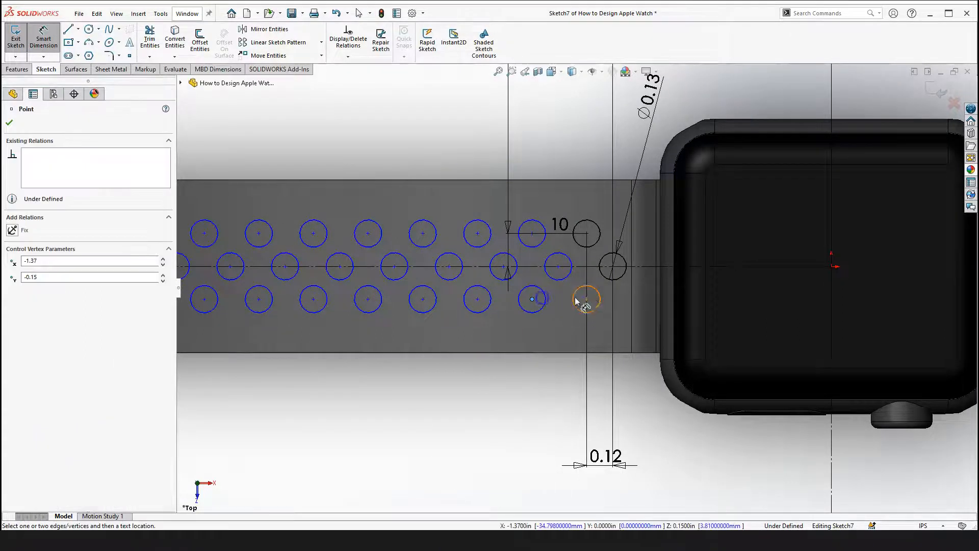
left_click(586, 299)
left_click(479, 429)
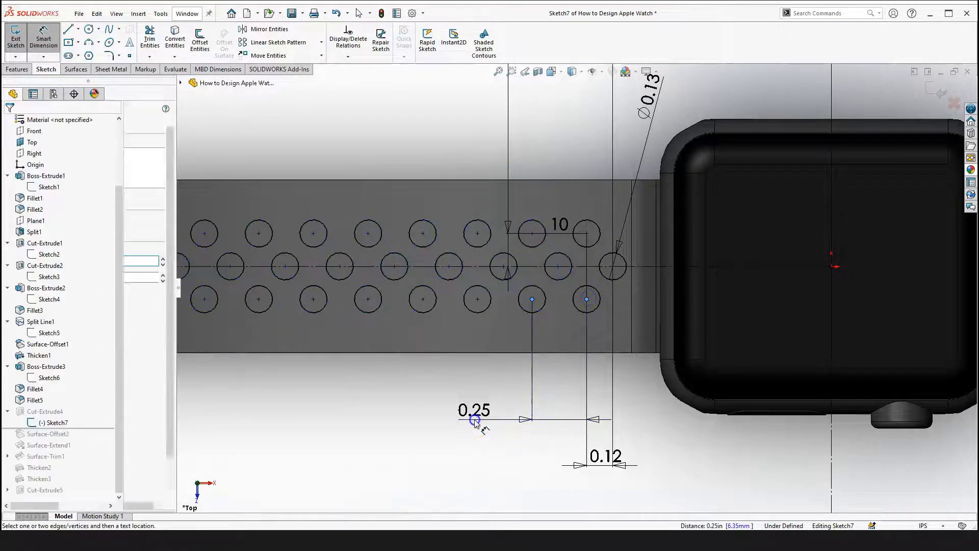
left_click(433, 405)
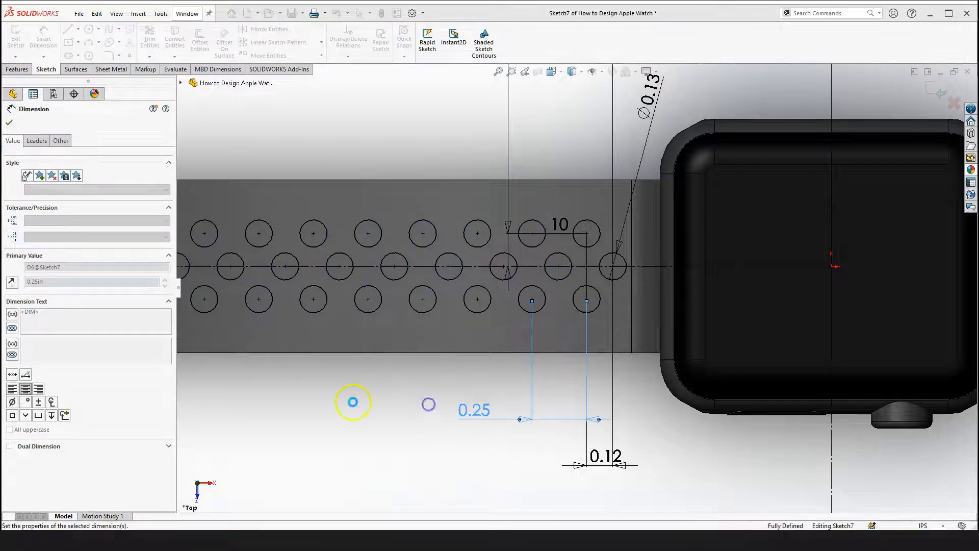
key("Escape")
Examine the hole patterns on both sides of the band in Sketch7
scroll(365, 405, "up", 4)
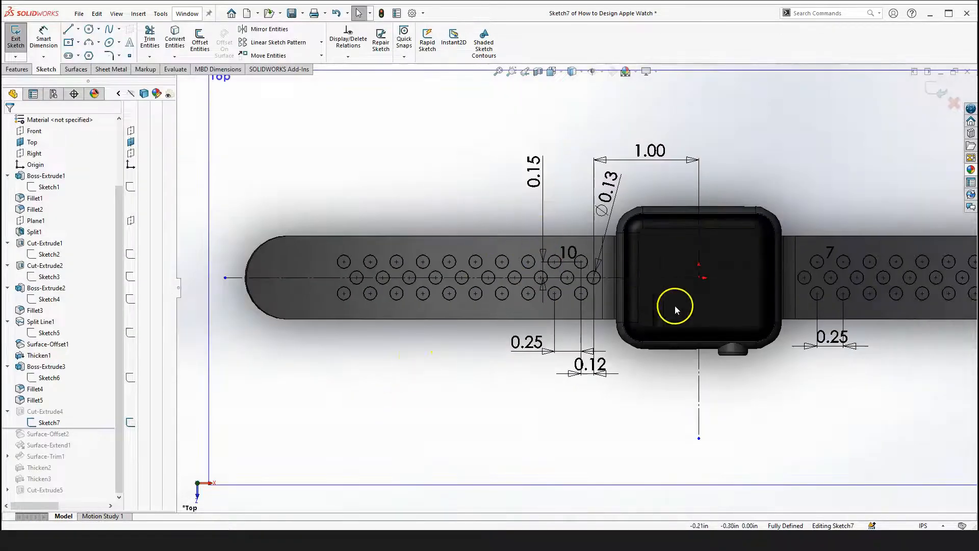
scroll(676, 326, "up", 2)
scroll(818, 296, "down", 2)
scroll(571, 307, "up", 2)
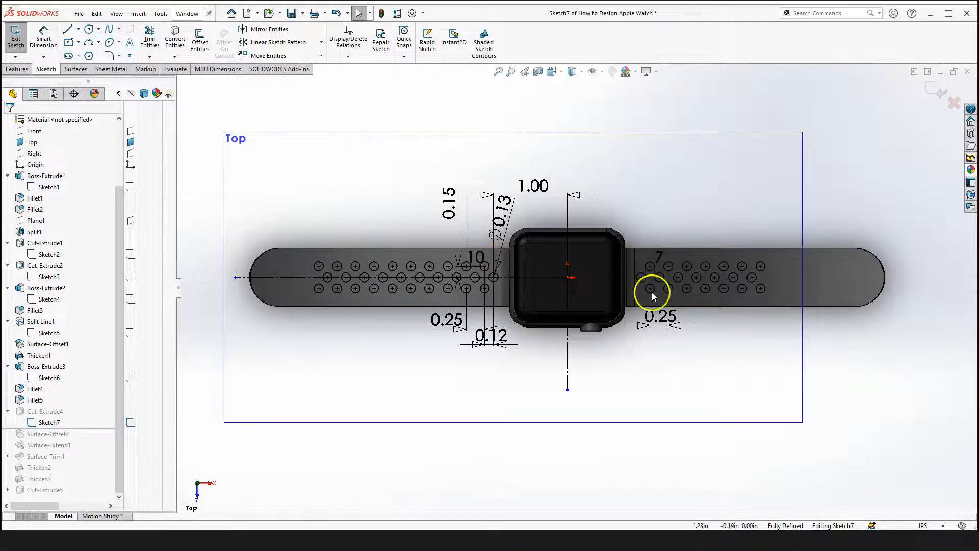
scroll(765, 289, "down", 2)
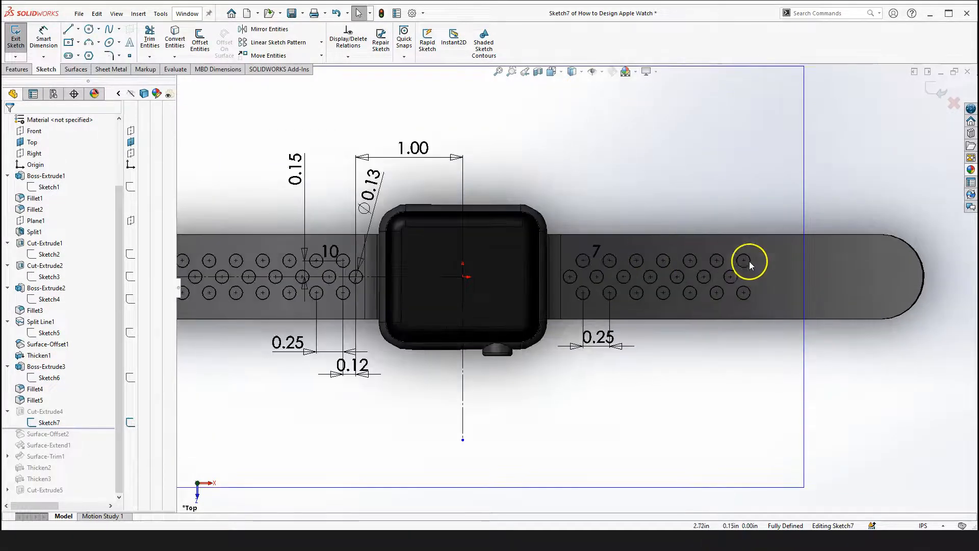
scroll(326, 269, "down", 2)
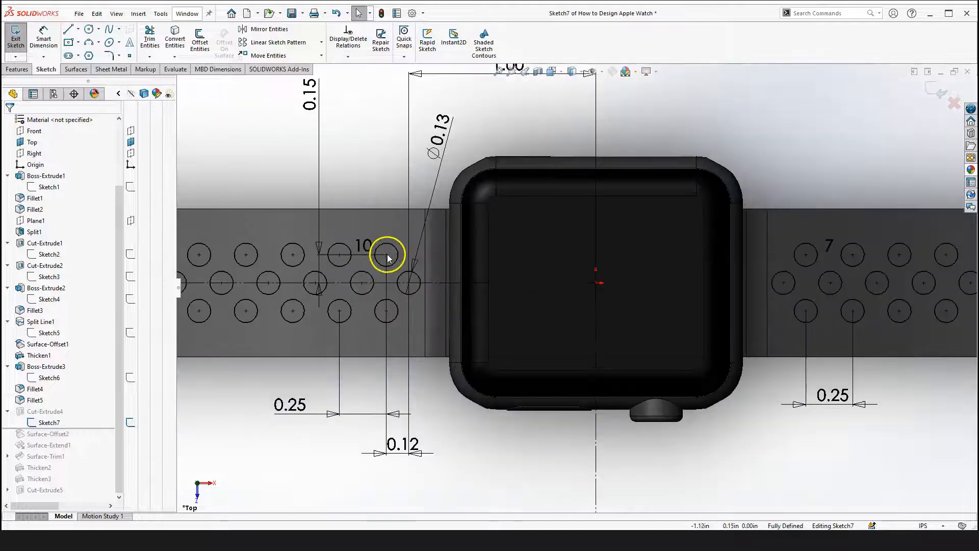
key("f")
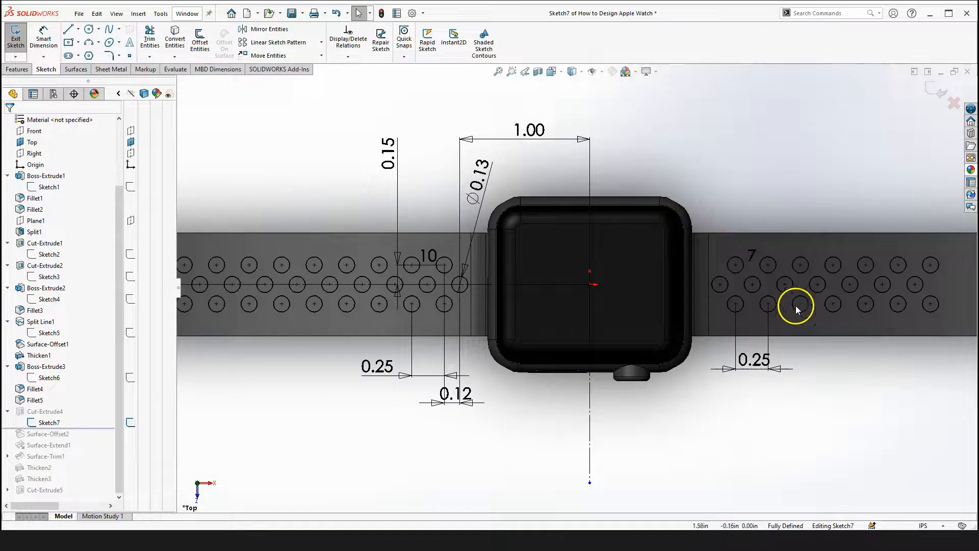
scroll(703, 285, "down", 2)
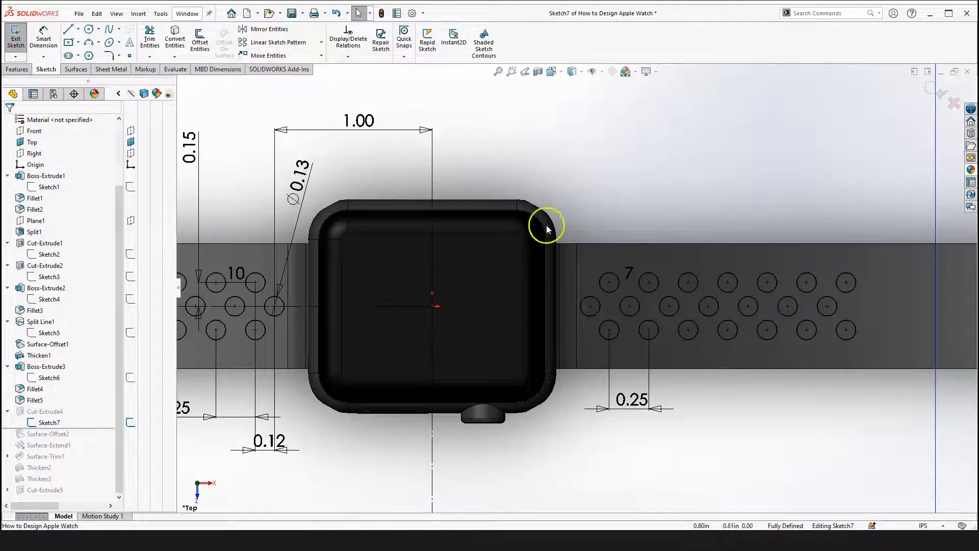
scroll(576, 285, "up", 2)
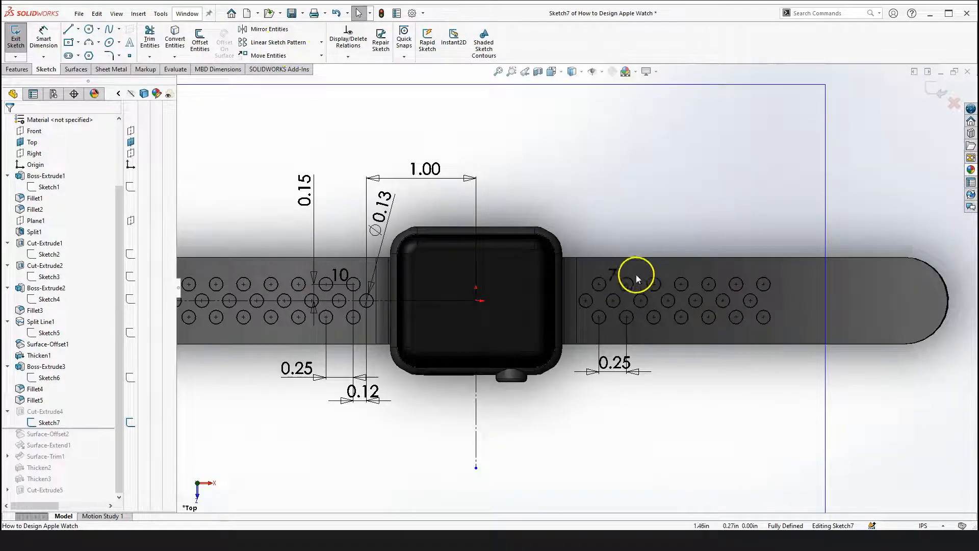
Exit Sketch7 and return to the part
left_click(659, 423)
scroll(660, 422, "up", 3)
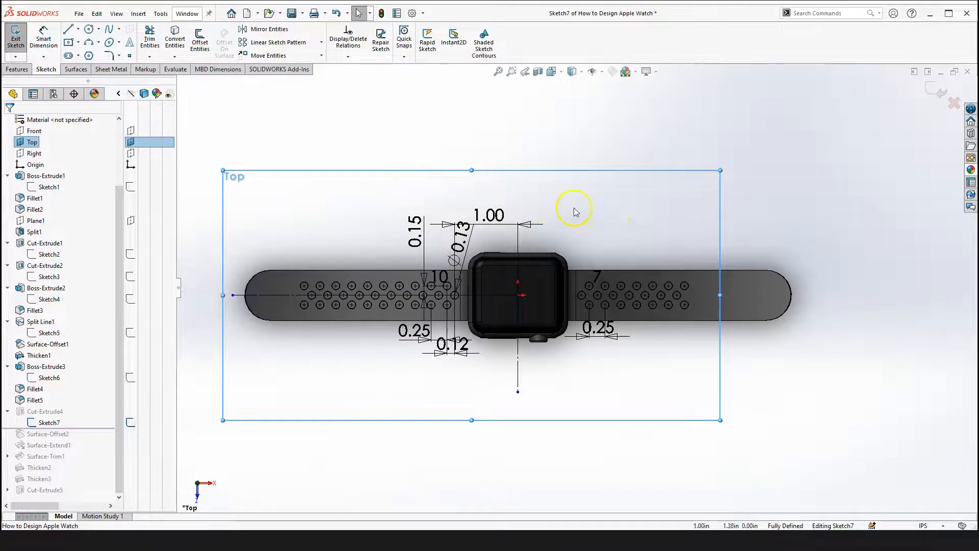
left_click(821, 174)
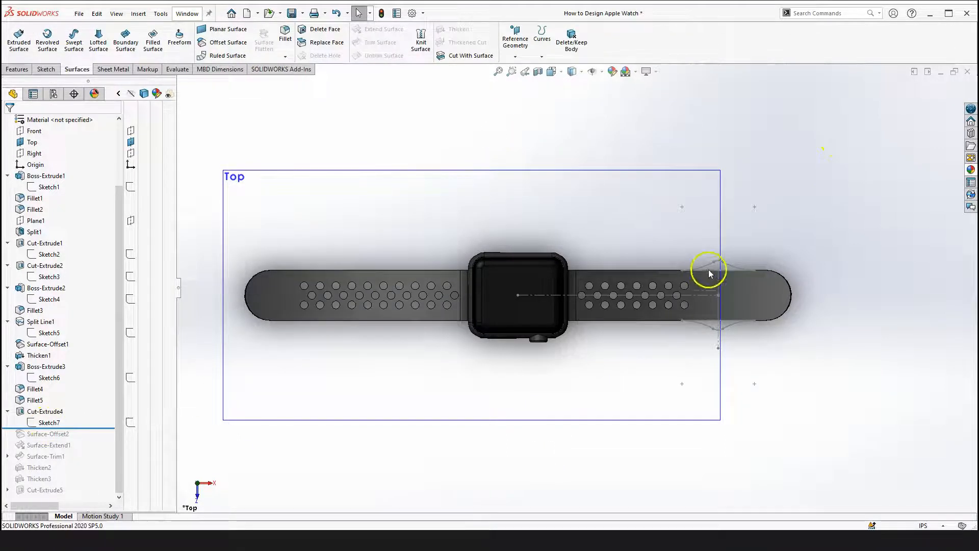
scroll(738, 271, "down", 3)
scroll(717, 283, "up", 5)
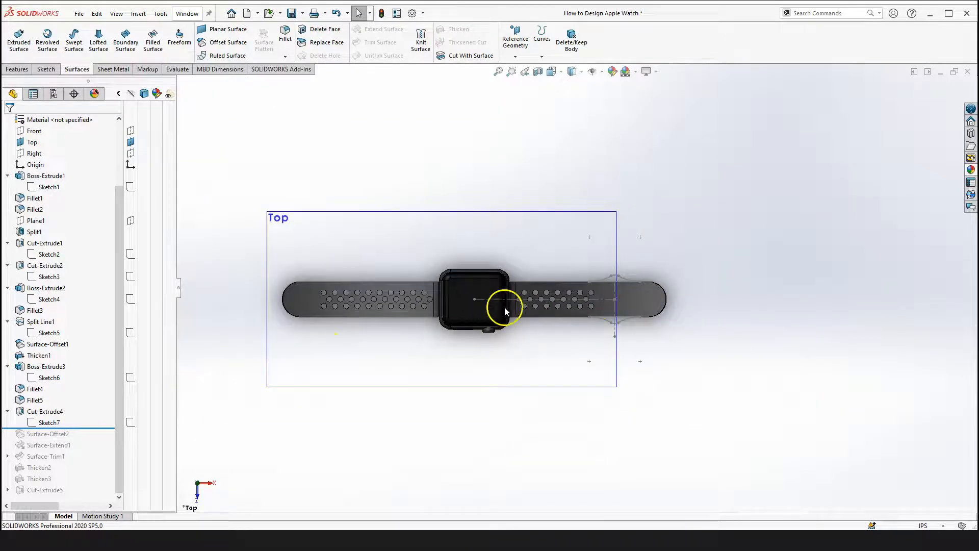
scroll(505, 310, "down", 2)
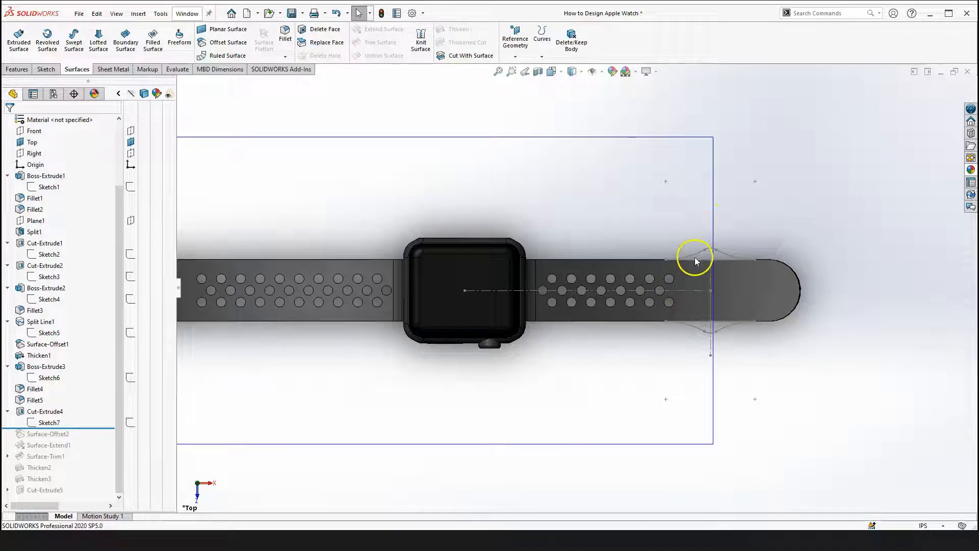
scroll(695, 256, "down", 2)
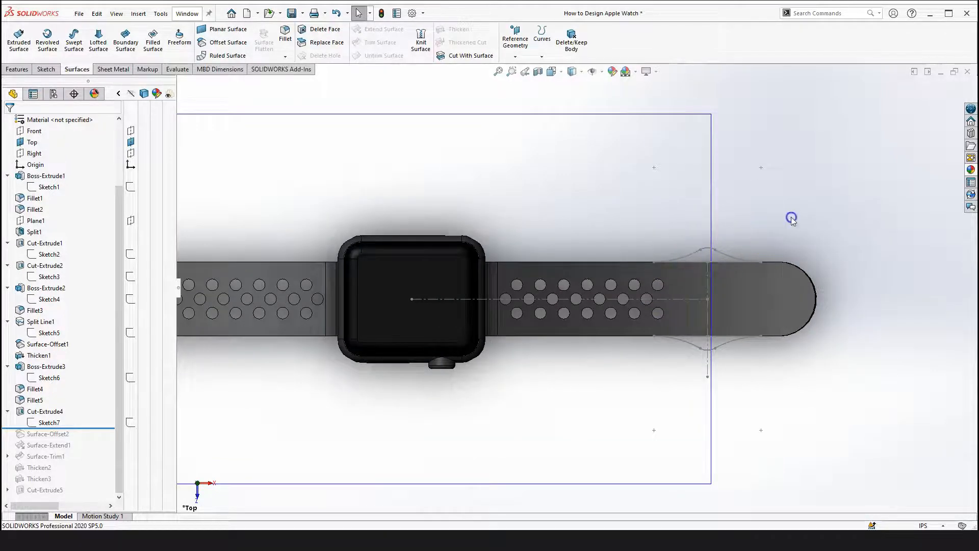
Examine the Boss-Extrude3 band body in the top view
scroll(735, 272, "down", 3)
left_click(729, 293)
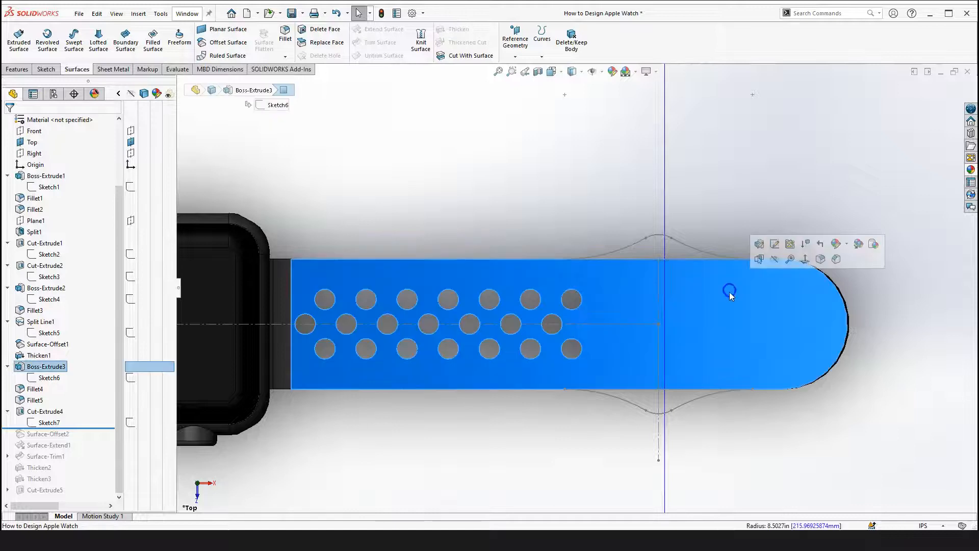
scroll(734, 260, "up", 5)
left_click(699, 216)
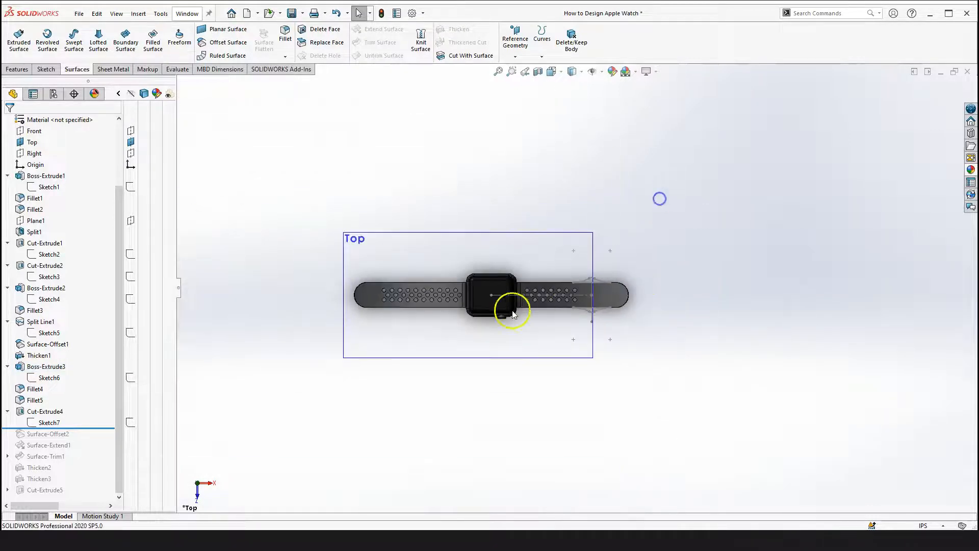
scroll(508, 305, "down", 3)
scroll(558, 257, "down", 4)
scroll(546, 343, "up", 1)
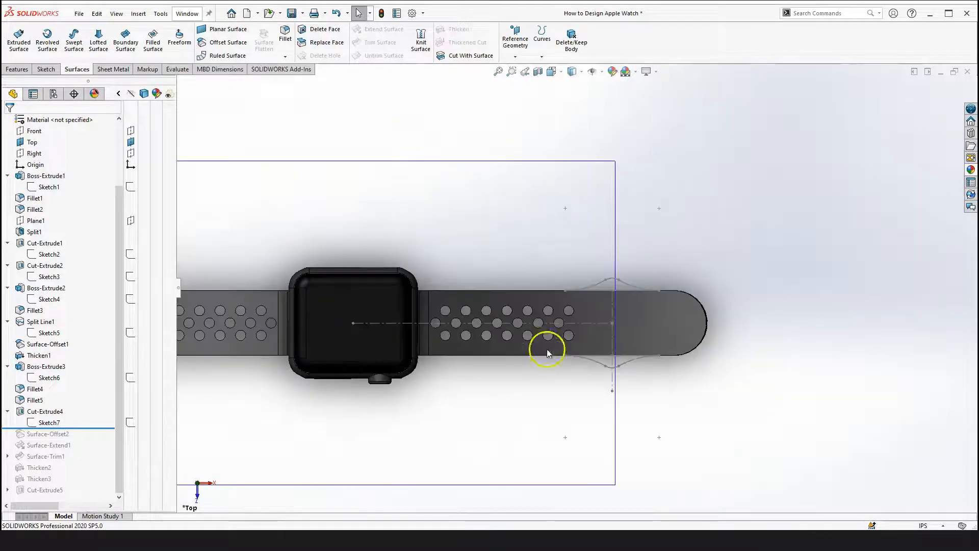
Roll the feature tree forward past Surface-Offset2 and change the display style to view the offset surface on the band
left_click_drag(93, 428, 87, 444)
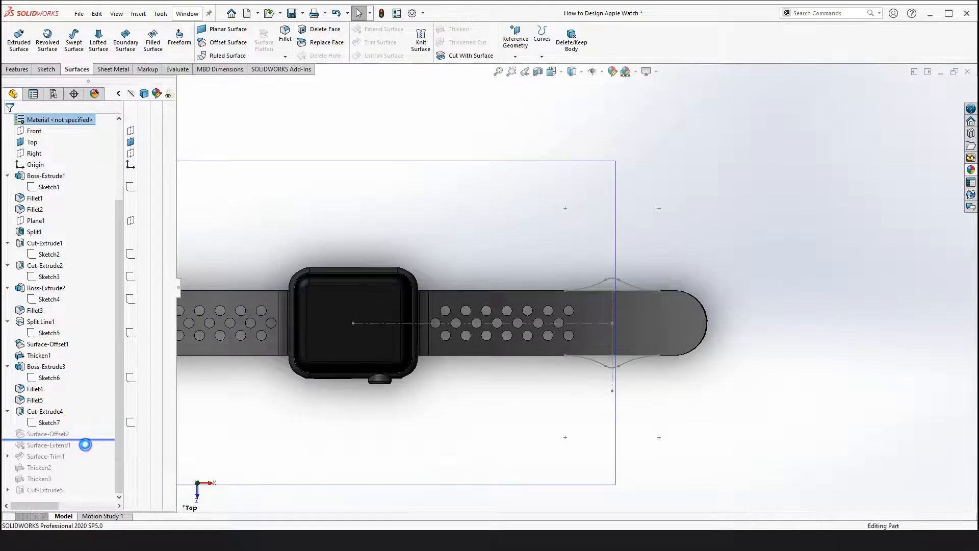
scroll(513, 428, "up", 4)
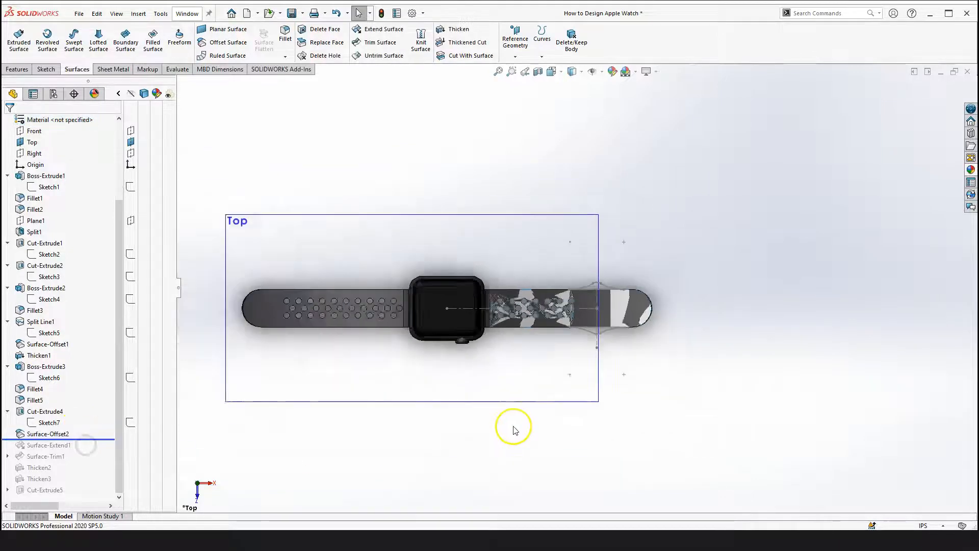
left_click(593, 73)
left_click(684, 185)
mouse_move(682, 282)
middle_mouse_down()
mouse_move(546, 348)
mouse_move(568, 184)
middle_mouse_up()
scroll(547, 348, "down", 4)
middle_click_drag(594, 376, 474, 443)
scroll(582, 408, "up", 3)
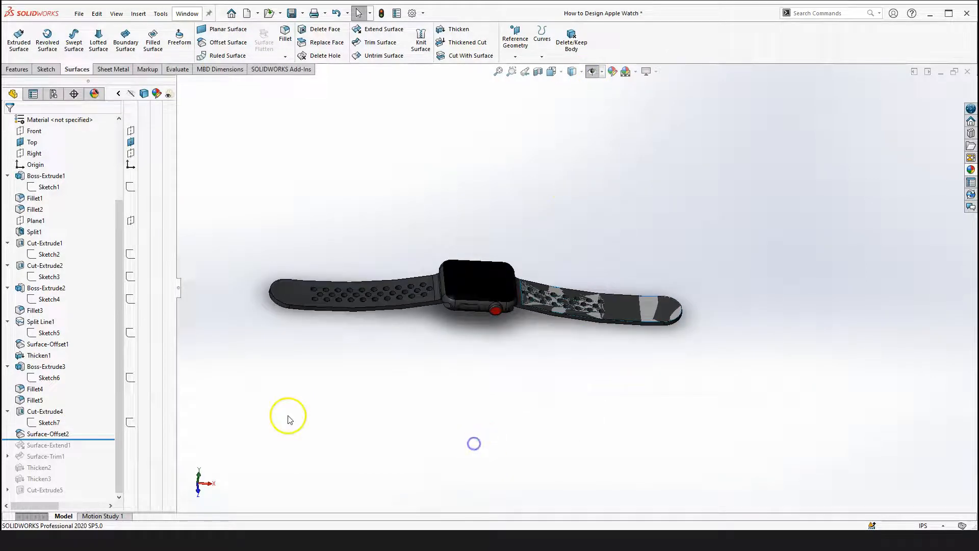
Roll back before Surface-Offset2 and briefly open Sketch7 for review before exiting it
left_click_drag(94, 440, 88, 428)
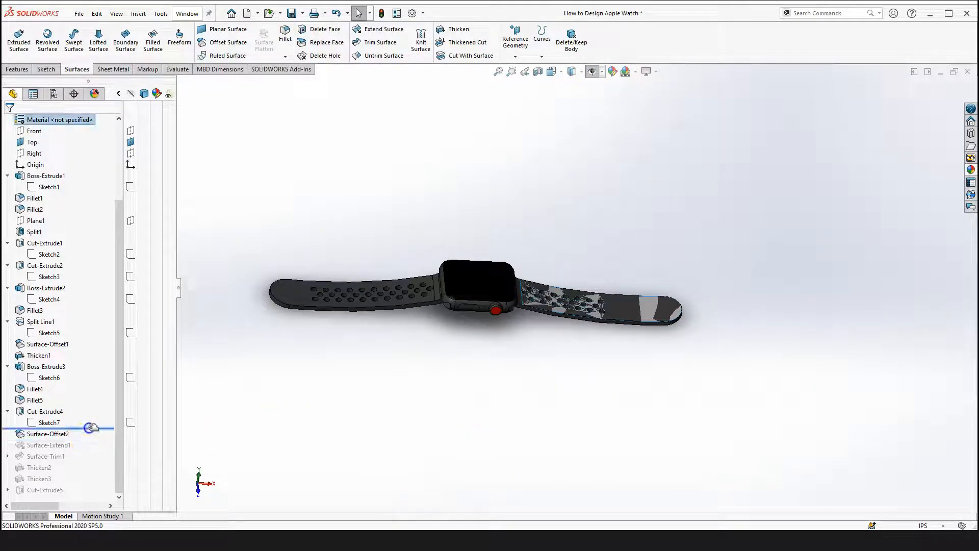
left_click(513, 408)
left_click(43, 426)
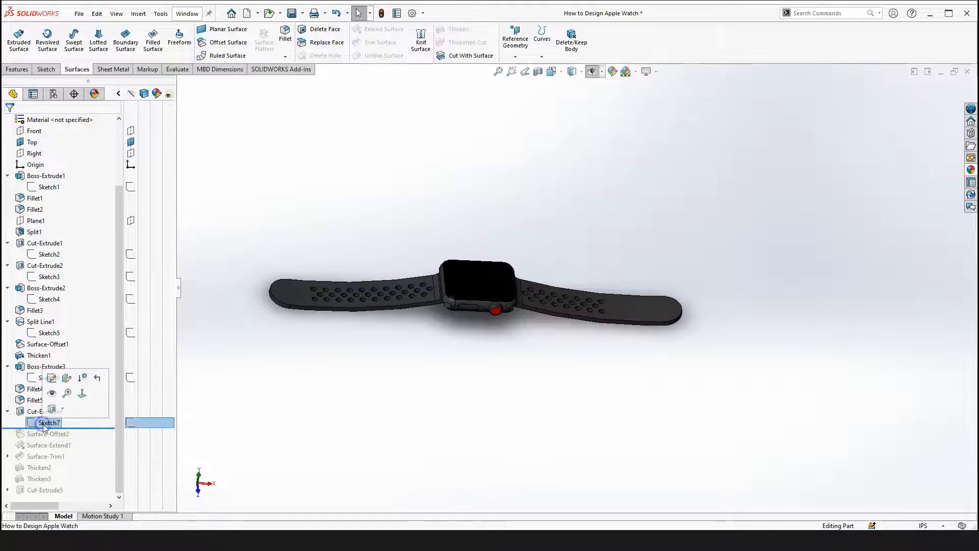
left_click(51, 377)
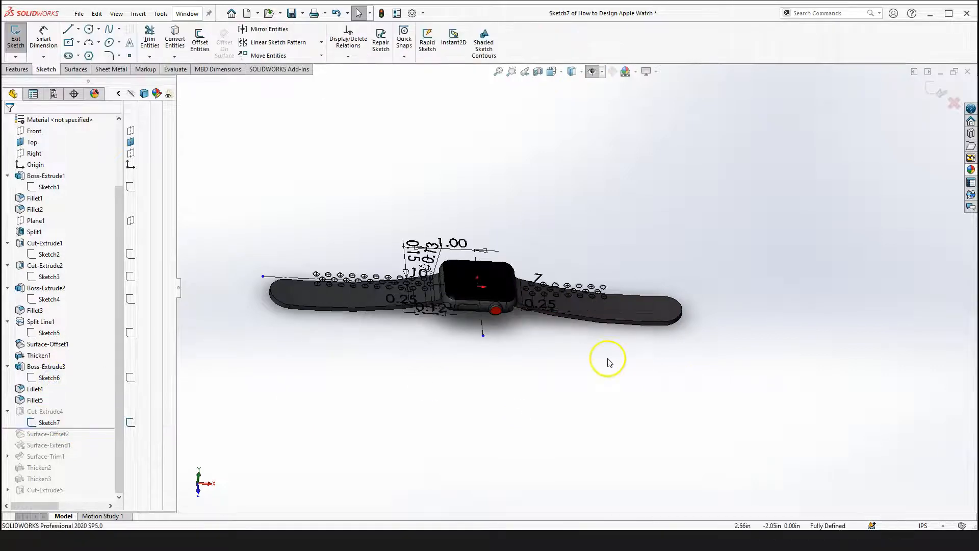
left_click(337, 416)
left_click(933, 95)
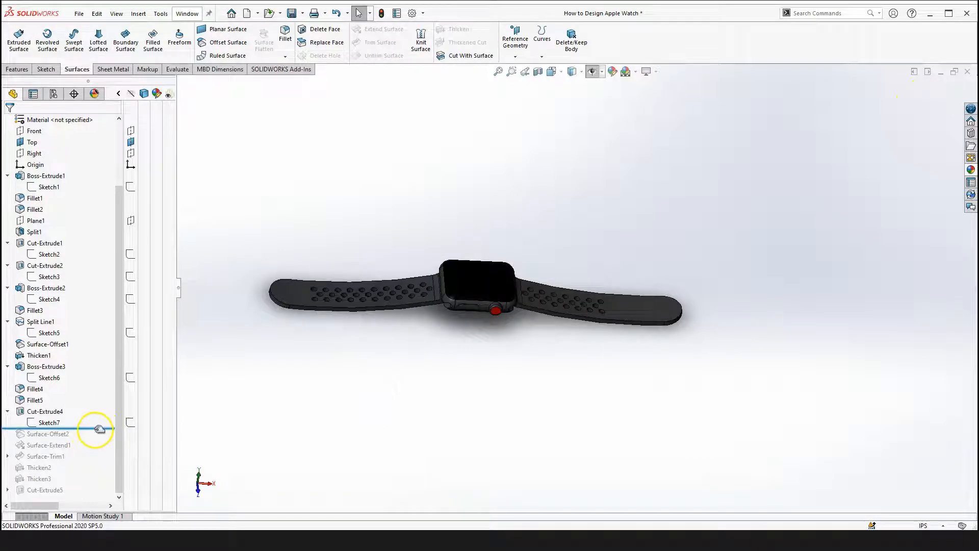
Roll forward past Surface-Extend1 and expand Surface-Trim1 to reveal its Sketch8
left_click_drag(100, 429, 94, 439)
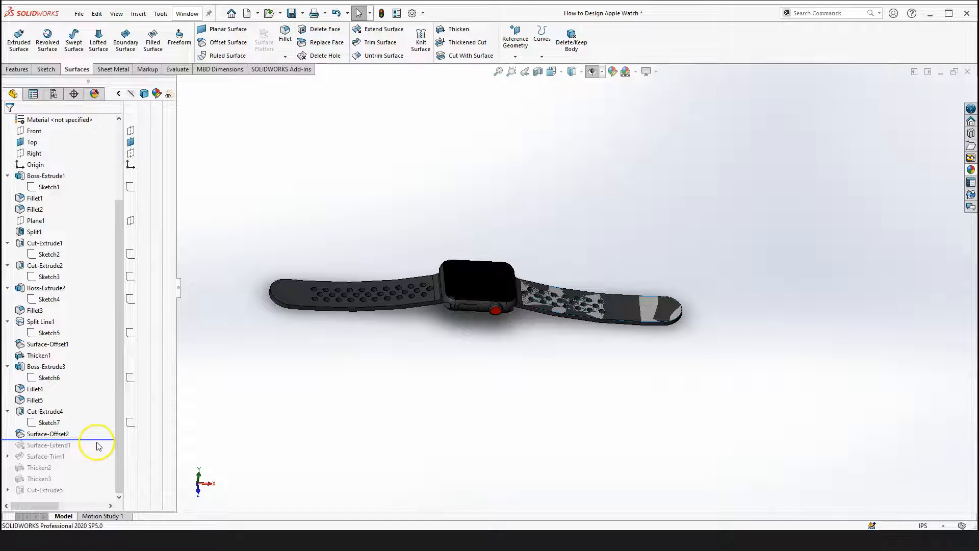
left_click(43, 423)
mouse_move(31, 437)
left_mouse_down()
mouse_move(97, 438)
mouse_move(92, 458)
left_mouse_up()
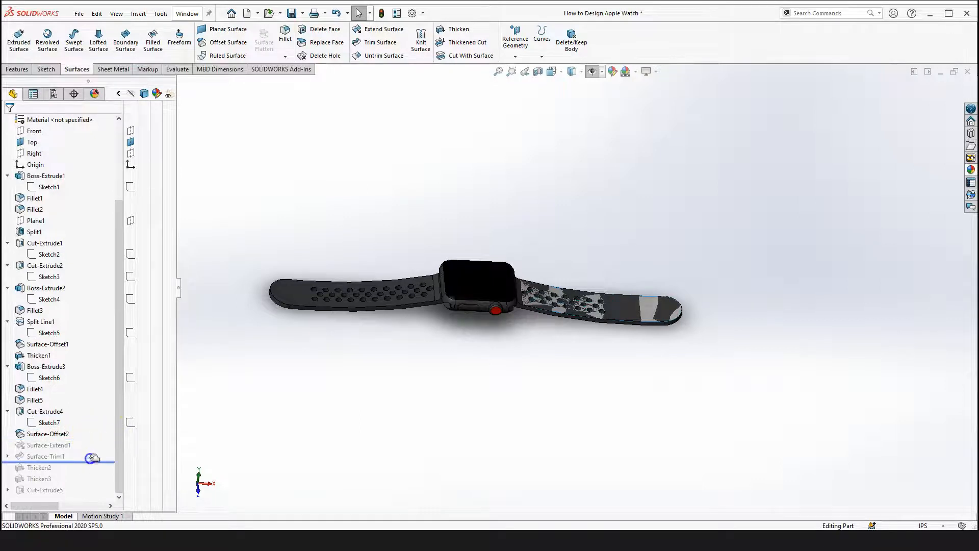
left_click(46, 456)
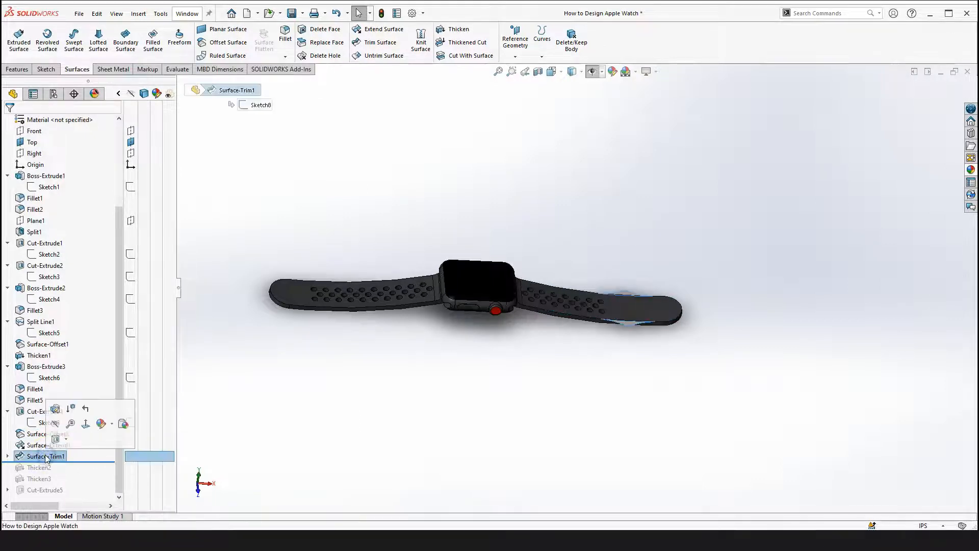
left_click(8, 456)
left_click(43, 467)
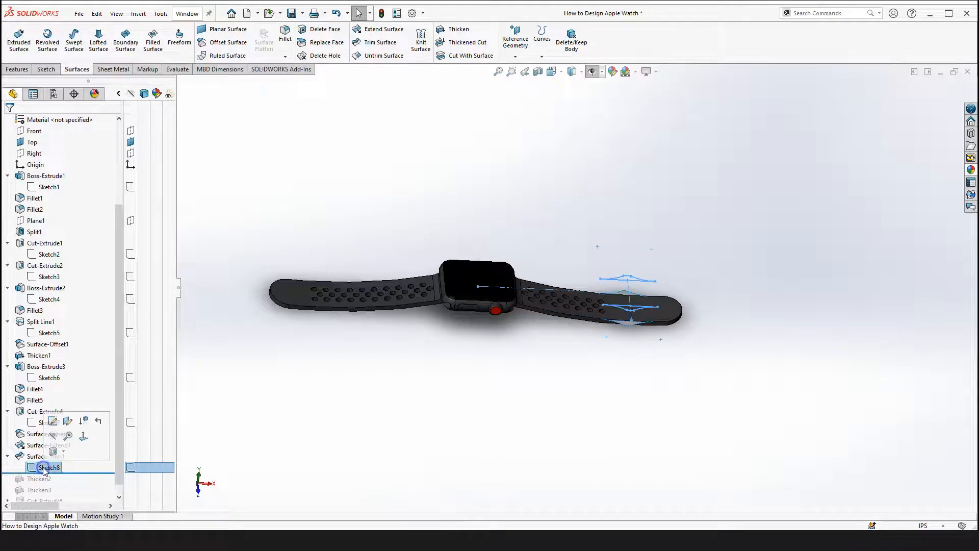
scroll(366, 444, "up", 3)
Open Sketch8 in the Top view to examine its dimensions, then exit the sketch
left_click(356, 435)
left_click(42, 468)
left_click(56, 438)
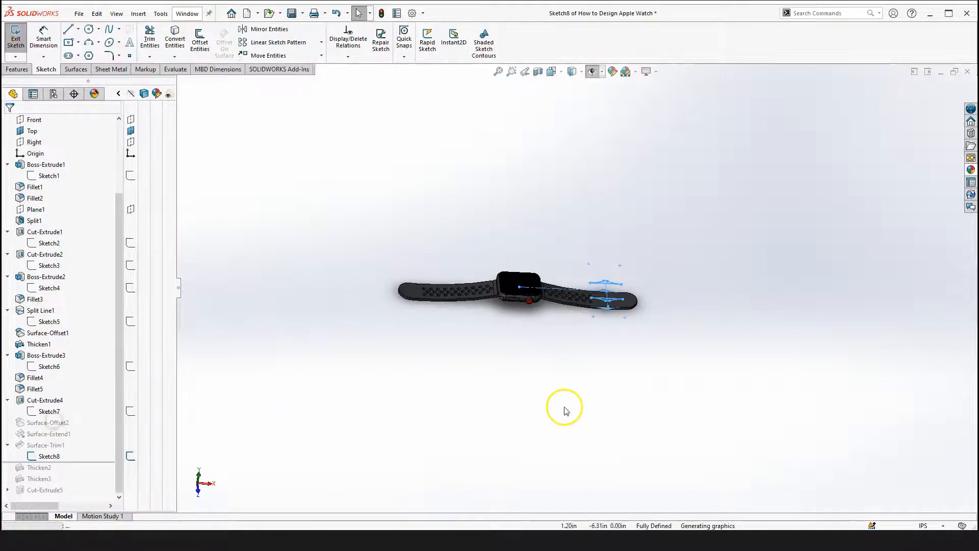
key("space")
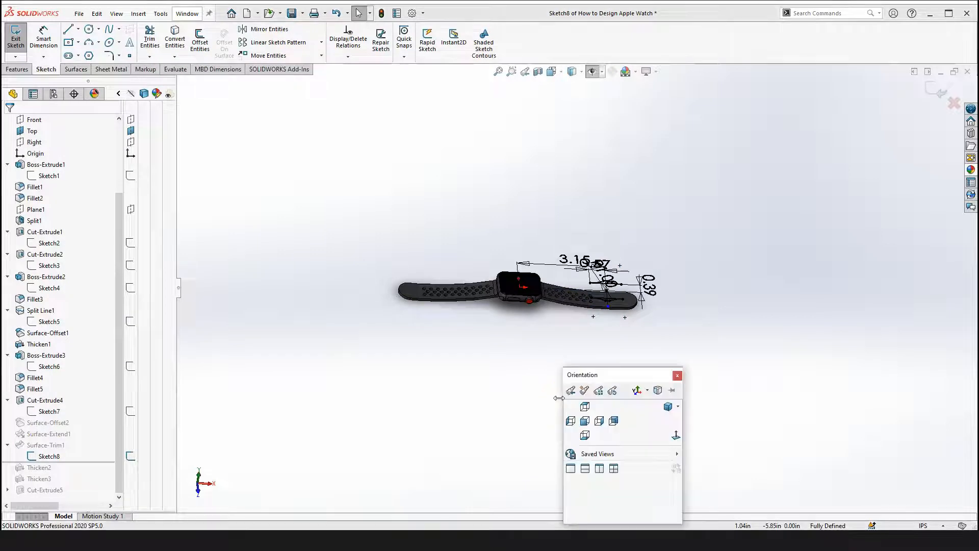
left_click(679, 432)
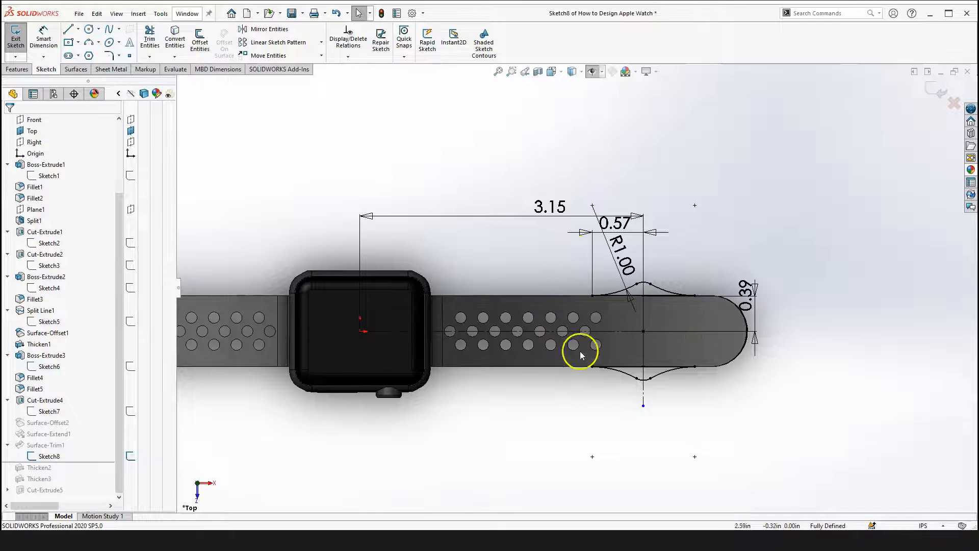
scroll(668, 398, "up", 2)
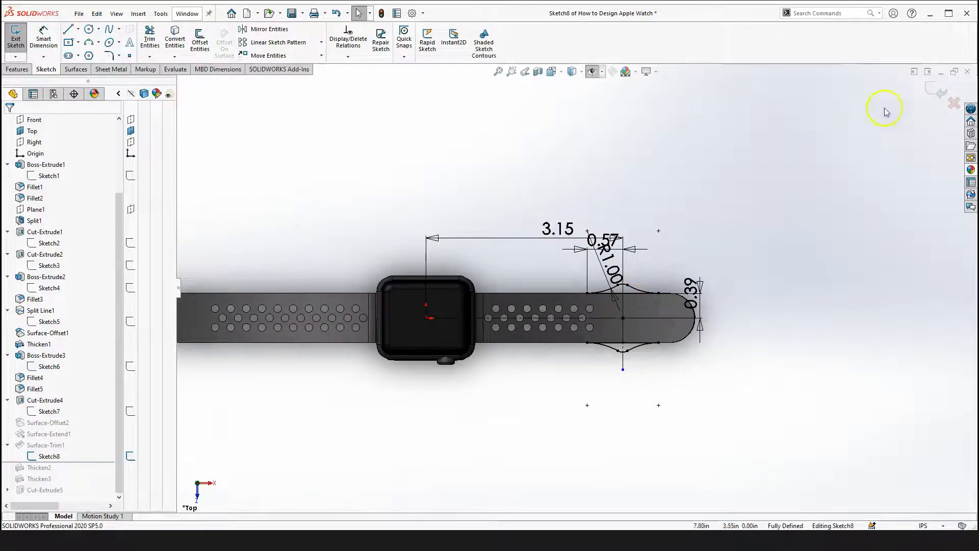
left_click(933, 91)
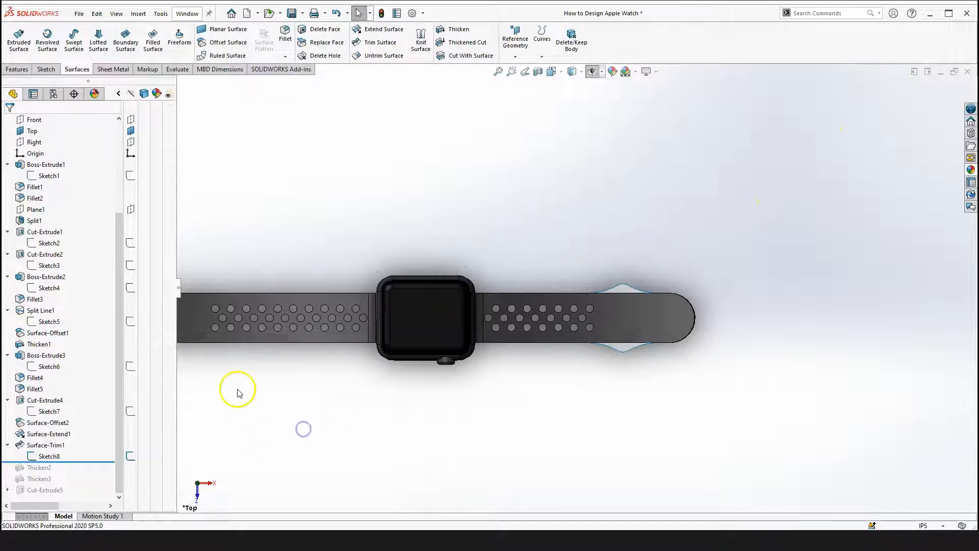
Inspect the trimmed surface edges on the right band from an angled view
middle_click_drag(406, 381, 441, 293)
scroll(489, 361, "up", 4)
middle_click_drag(578, 309, 579, 357)
scroll(734, 290, "down", 4)
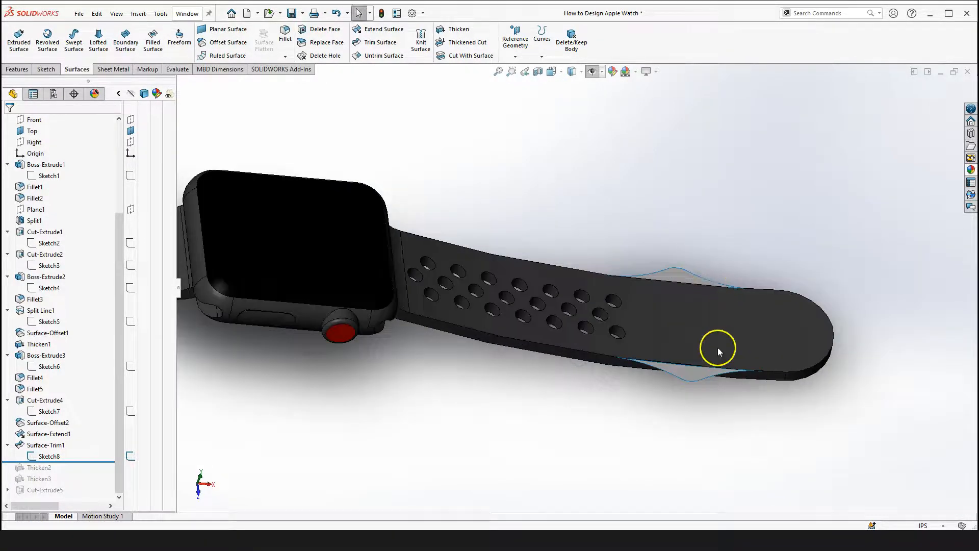
left_click(713, 324)
scroll(564, 446, "up", 4)
left_click(470, 409)
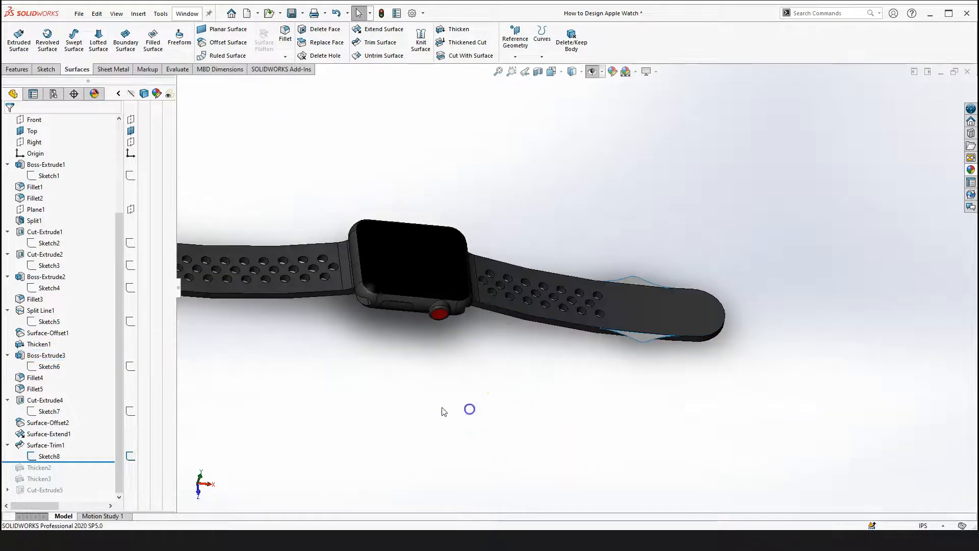
Roll the tree back to just after Surface-Offset2 and select that surface feature
left_click_drag(97, 462, 91, 428)
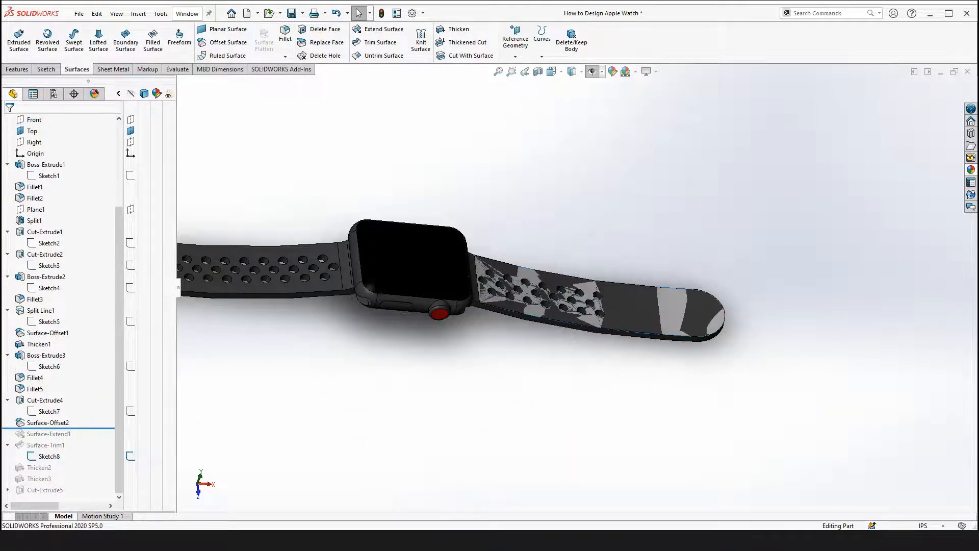
left_click(49, 423)
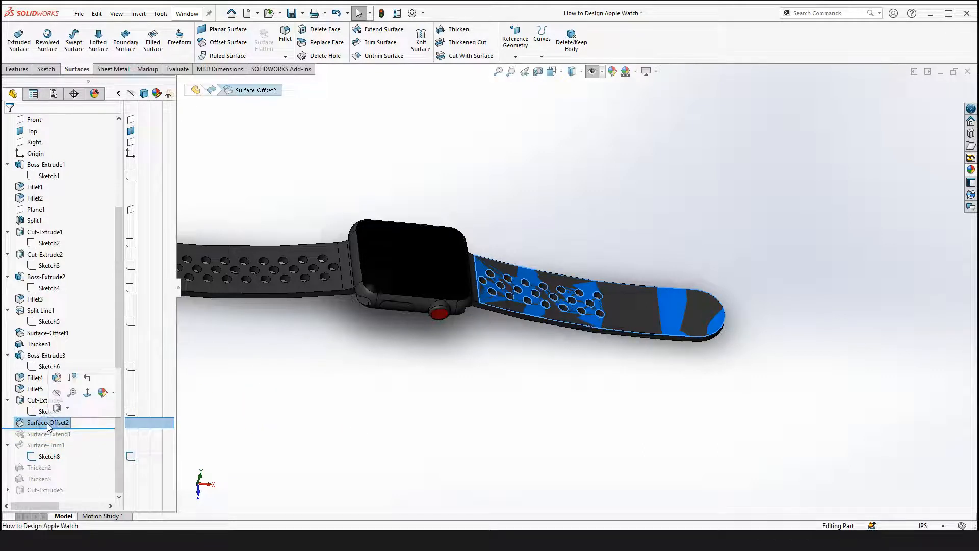
left_click(262, 409)
scroll(77, 334, "up", 4)
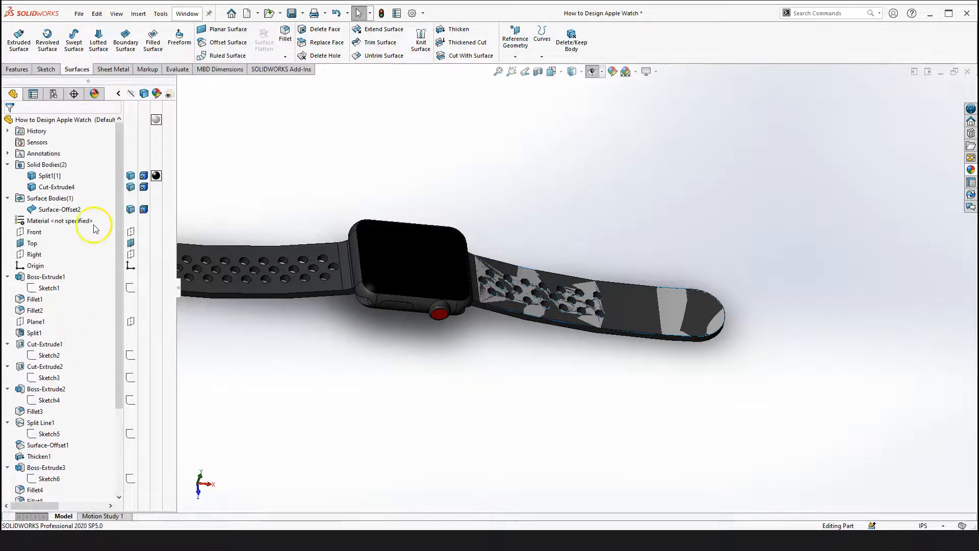
Hide the solid bodies to inspect the Surface-Offset2 surface body alone, then show them again
left_click(131, 187)
left_click(131, 177)
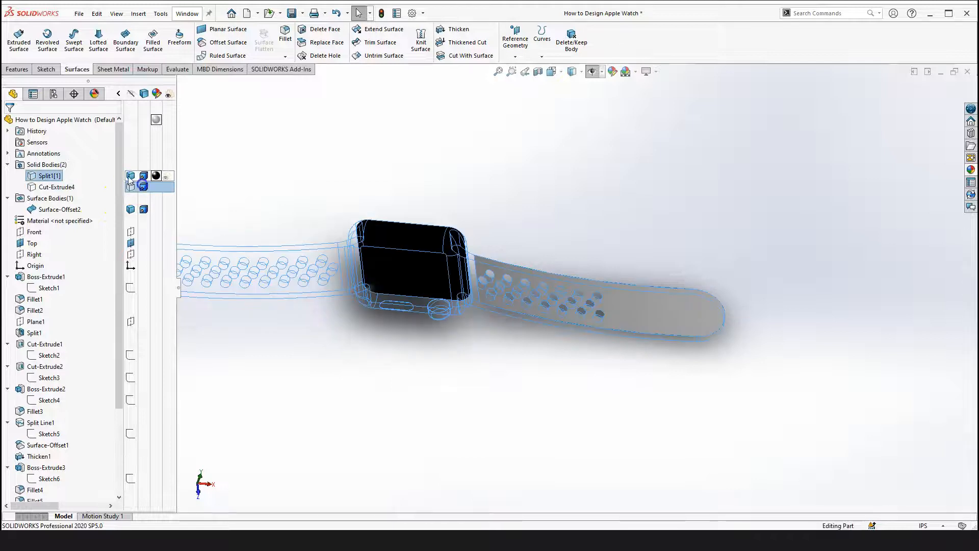
left_click(360, 369)
left_click(311, 320)
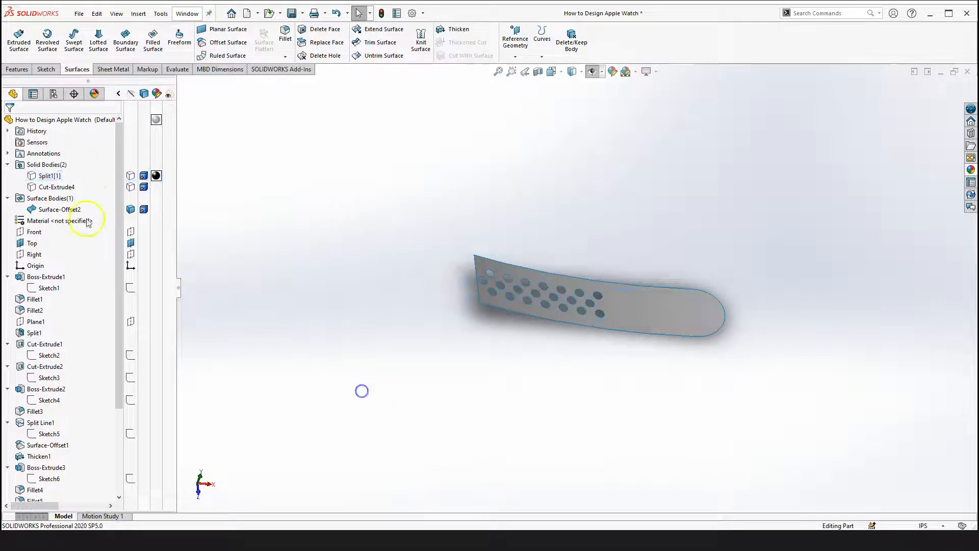
scroll(77, 306, "down", 3)
scroll(81, 230, "up", 2)
left_click(130, 142)
left_click(433, 359)
left_click(551, 418)
scroll(402, 284, "up", 3)
scroll(326, 233, "down", 3)
left_click(350, 188)
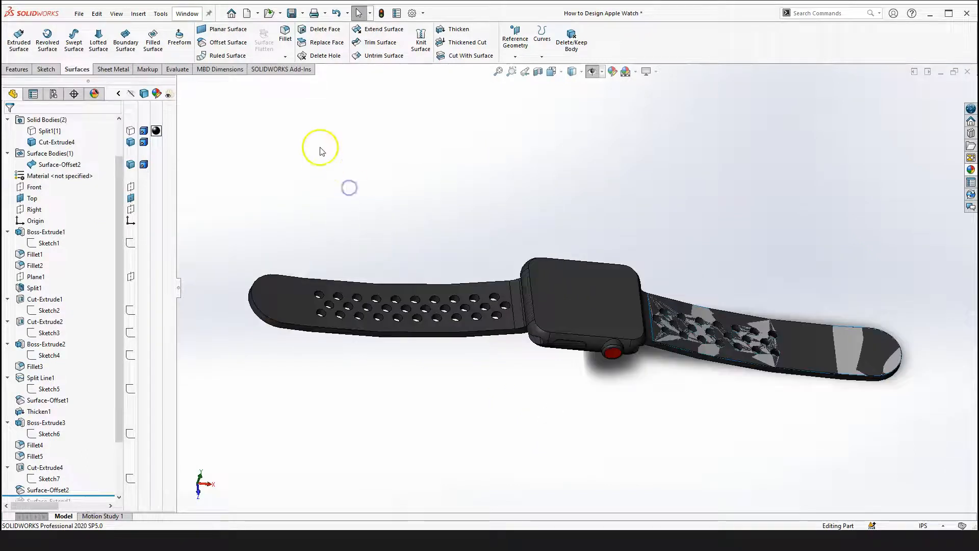
Create an Offset Surface copy of the left band's top face at 0.00in
left_click(240, 44)
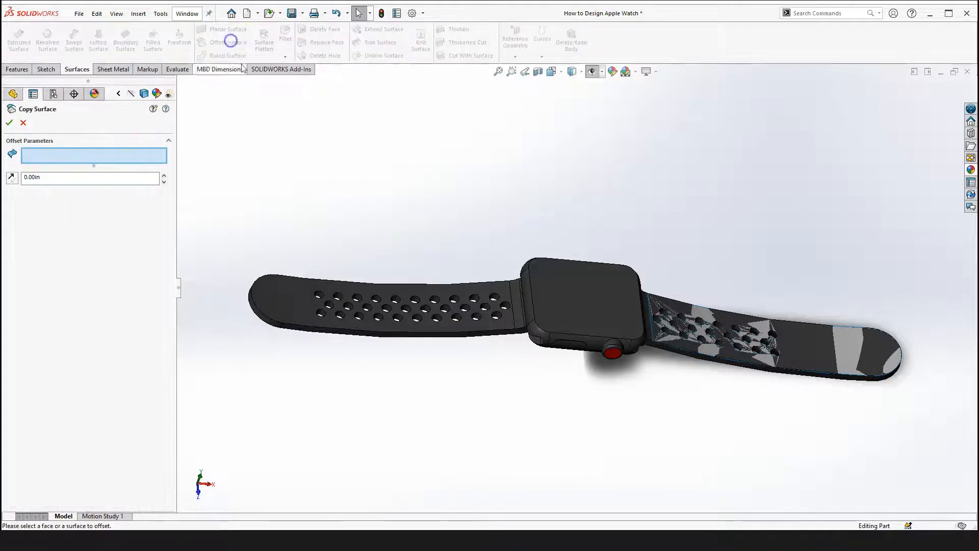
left_click(301, 310)
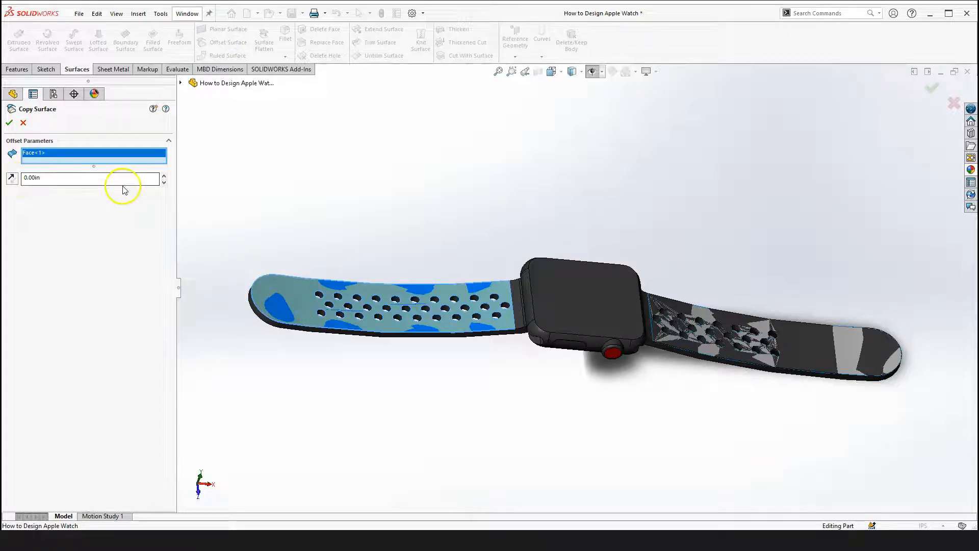
left_click(9, 123)
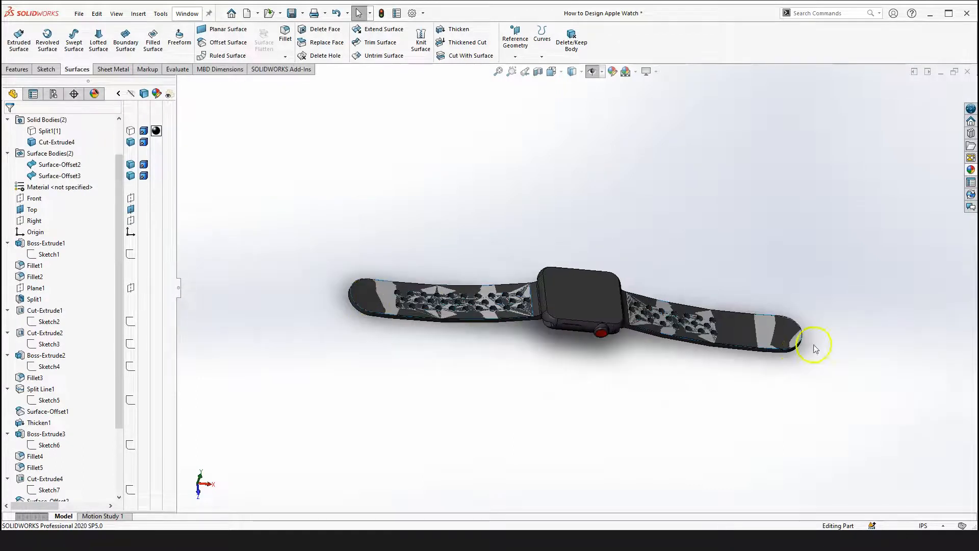
Delete the copied surface of the left band
scroll(710, 320, "down", 2)
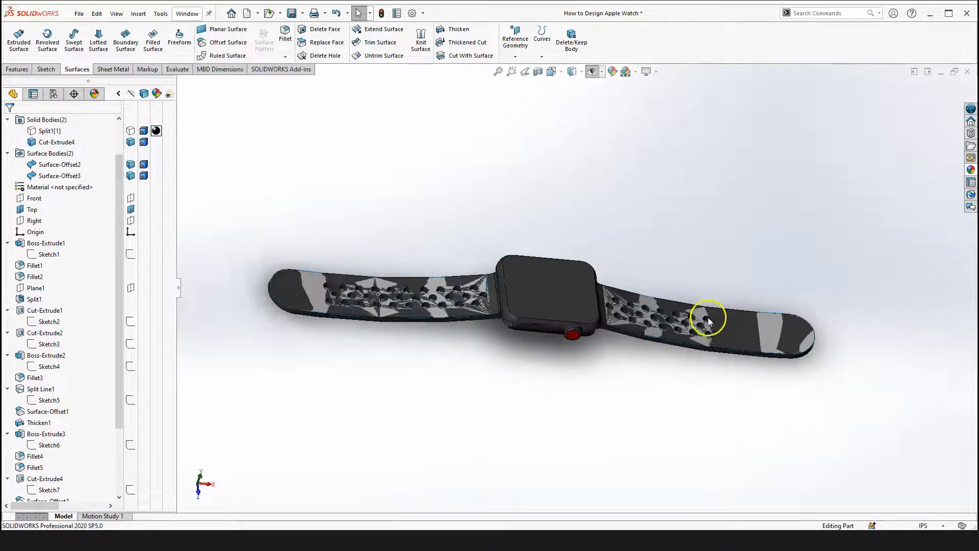
scroll(256, 352, "up", 2)
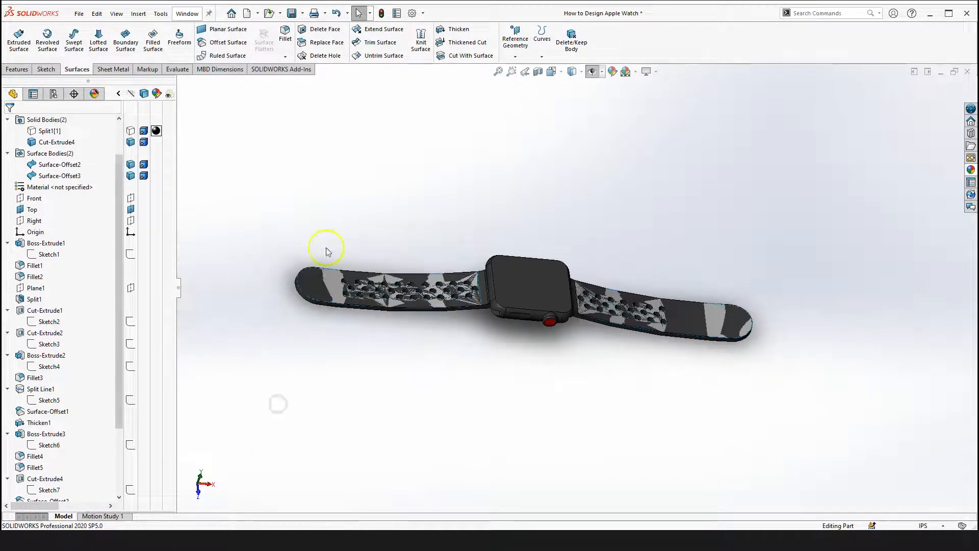
scroll(76, 443, "down", 3)
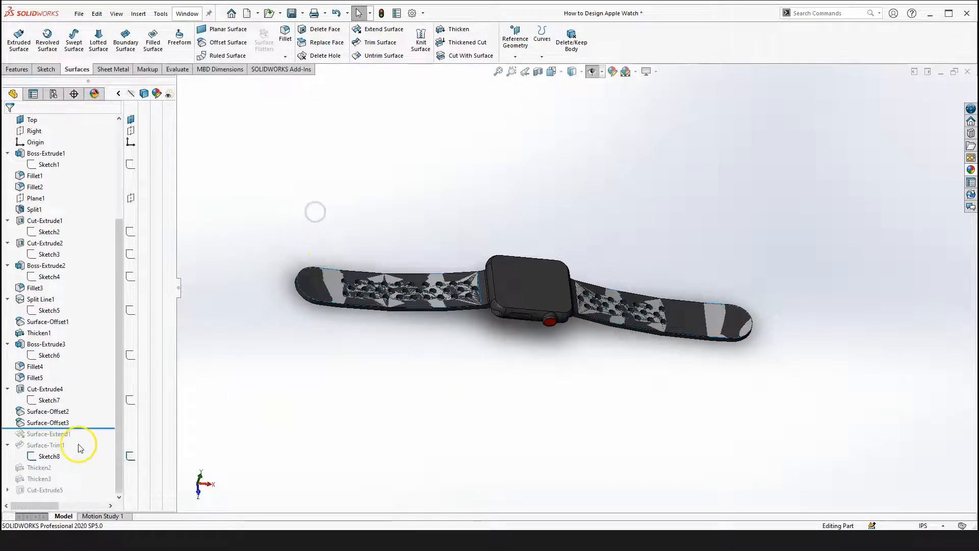
left_click(52, 423)
right_click(52, 423)
left_click(95, 407)
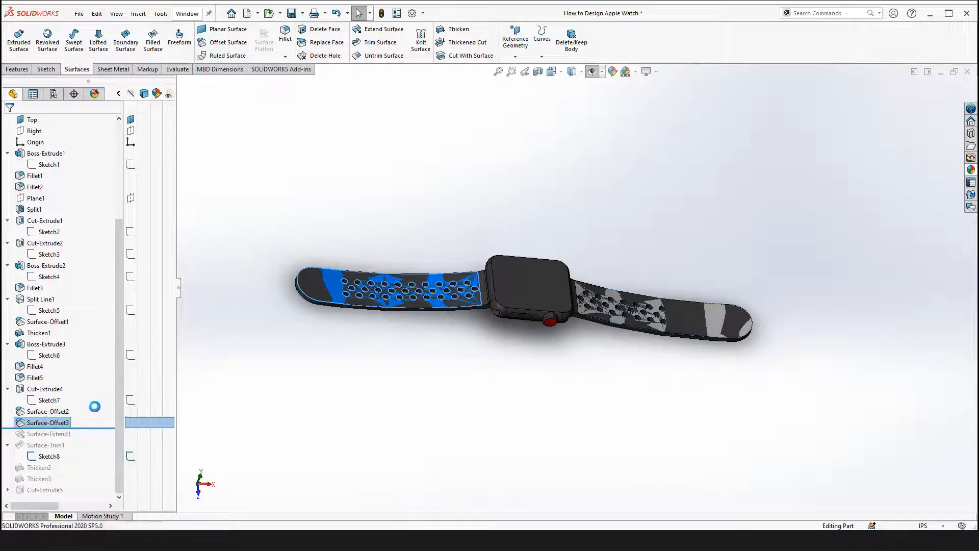
left_click(308, 396)
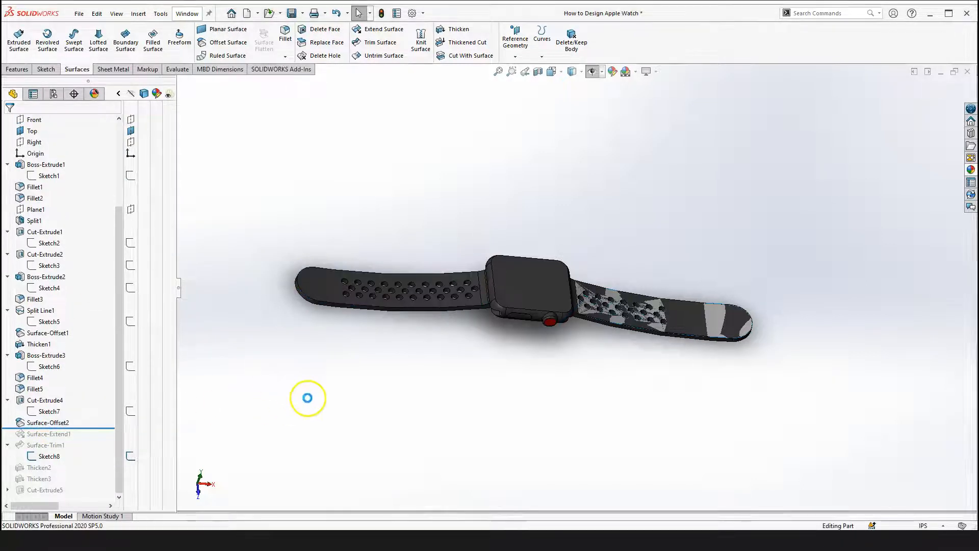
Roll the feature tree forward to just after Surface-Extend1 to view the extended band surface
left_click_drag(92, 428, 89, 442)
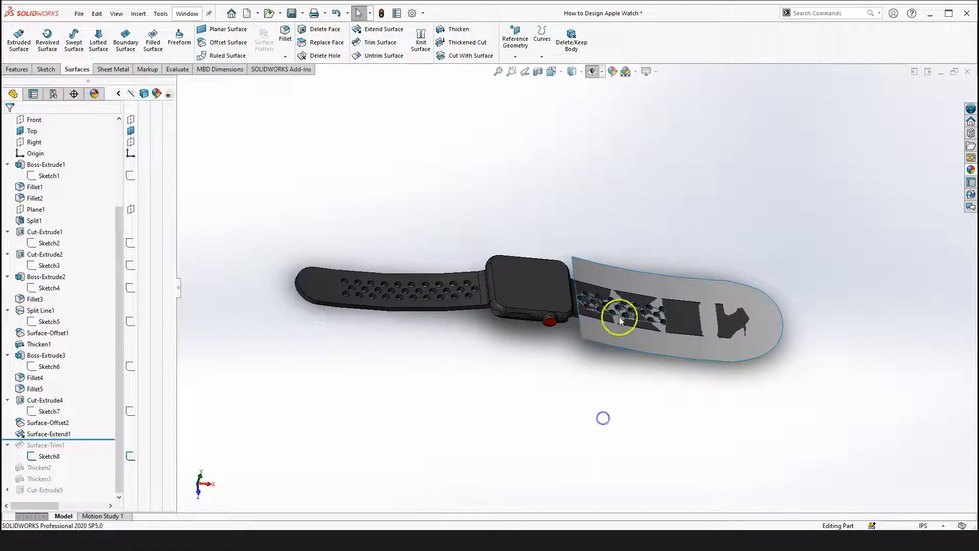
scroll(673, 291, "down", 2)
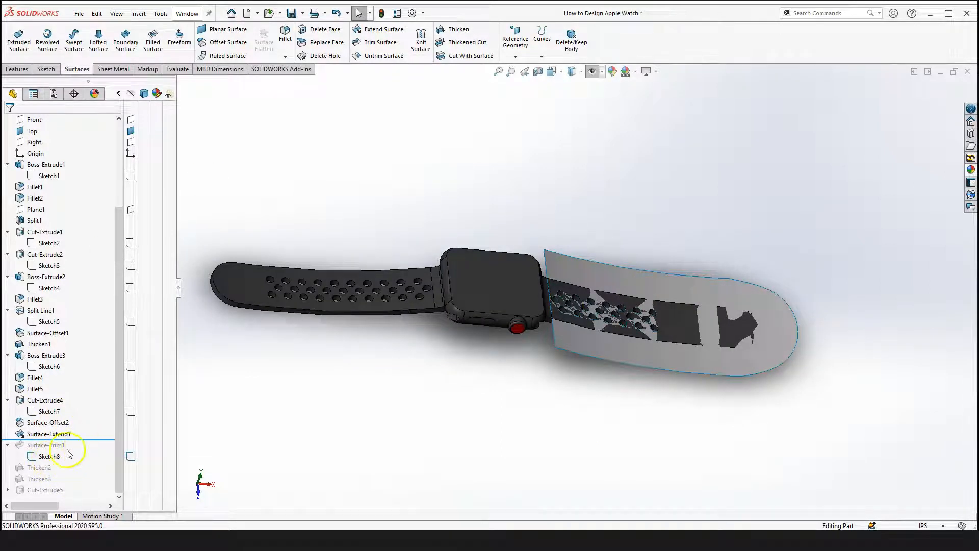
Roll the tree forward past Surface-Trim1 and select Sketch8 to view the trimming sketch
left_click_drag(90, 439, 77, 460)
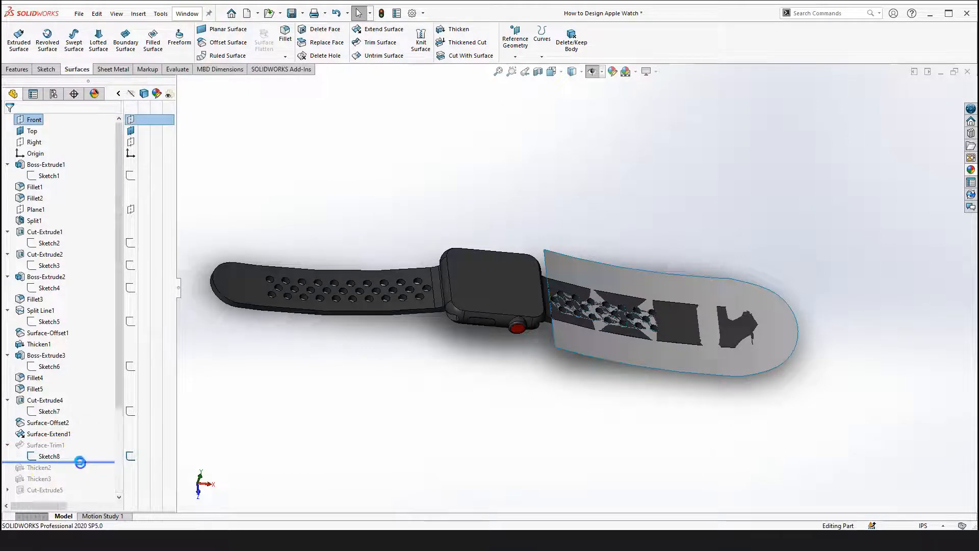
left_click(48, 456)
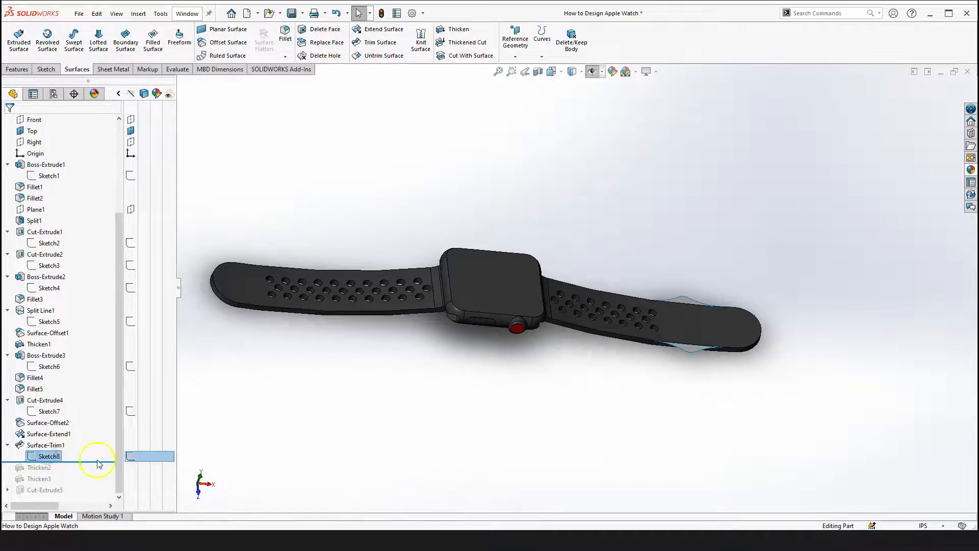
left_click(49, 456)
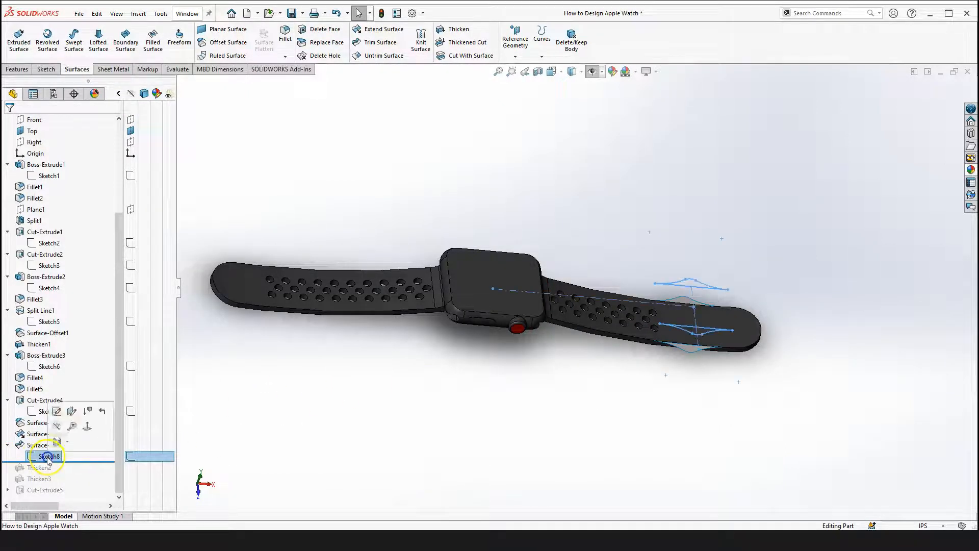
left_click(248, 437)
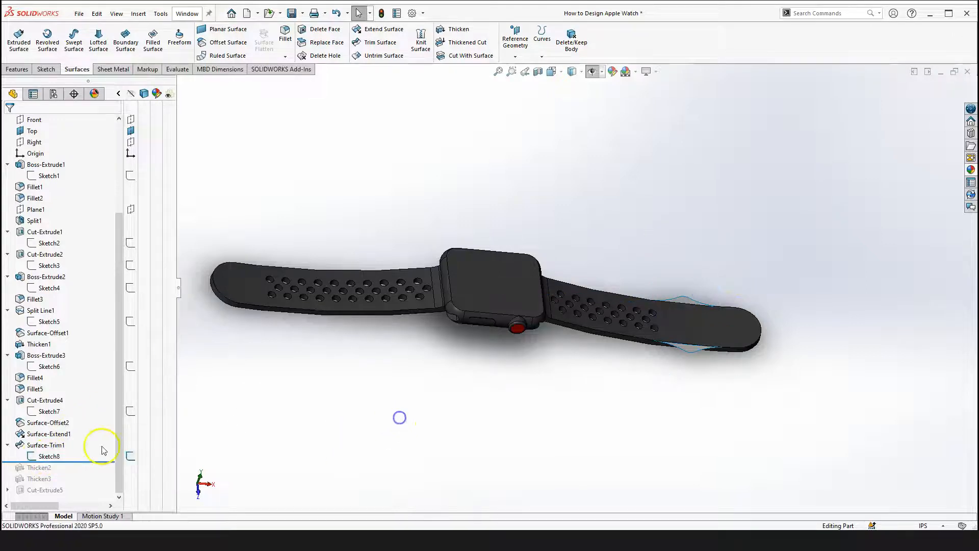
Open Surface-Extend1 for editing to examine its three selected edges and extension distance, then cancel
left_click(44, 437)
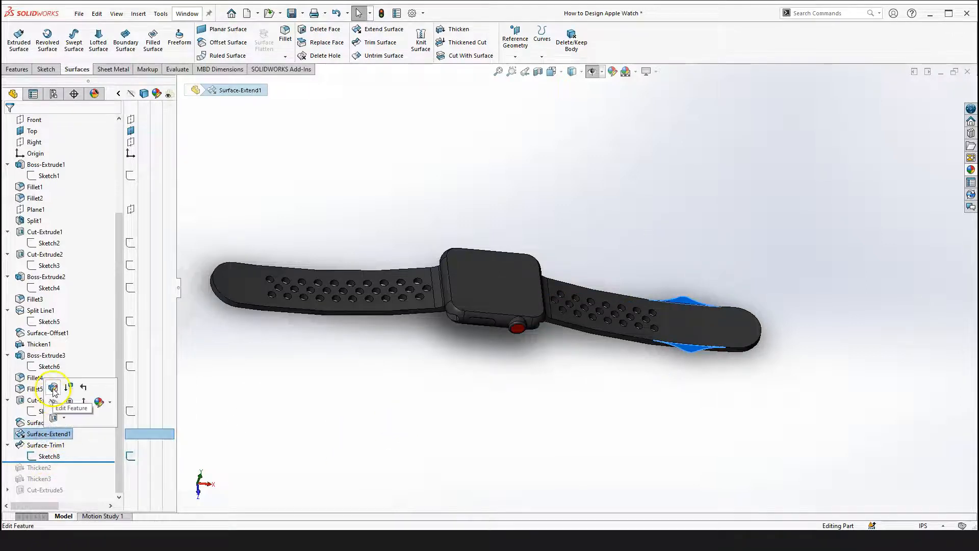
left_click(84, 387)
scroll(678, 246, "down", 2)
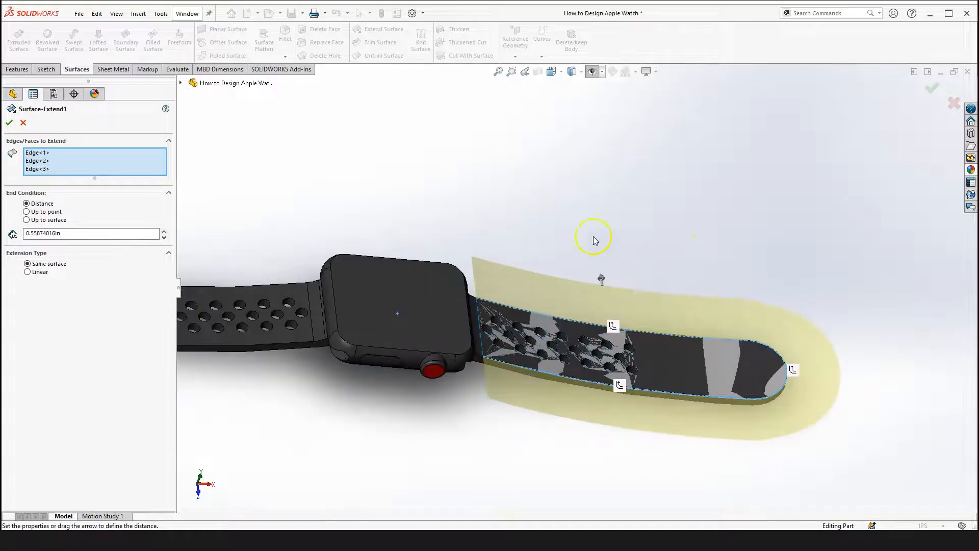
scroll(480, 206, "up", 2)
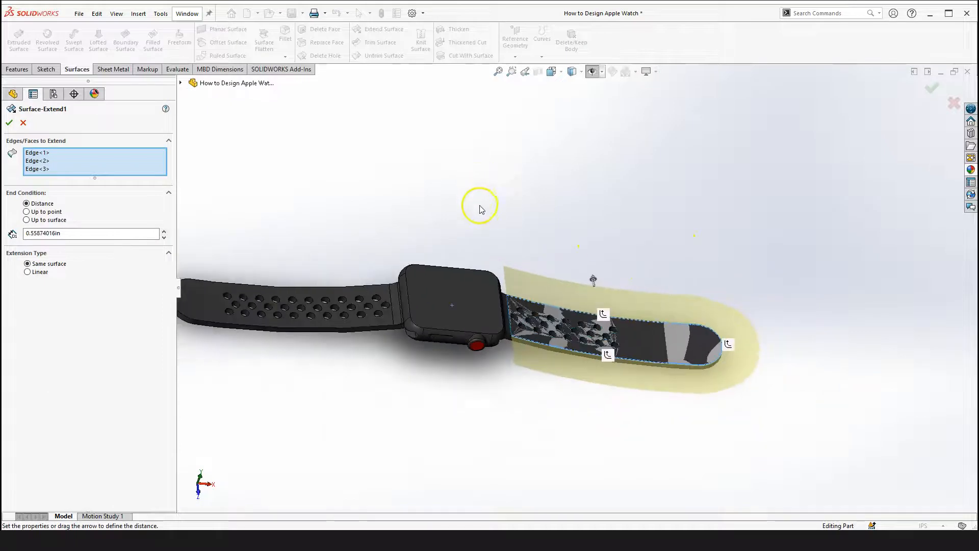
key("Escape")
left_click(314, 183)
scroll(281, 230, "up", 2)
left_click(280, 223)
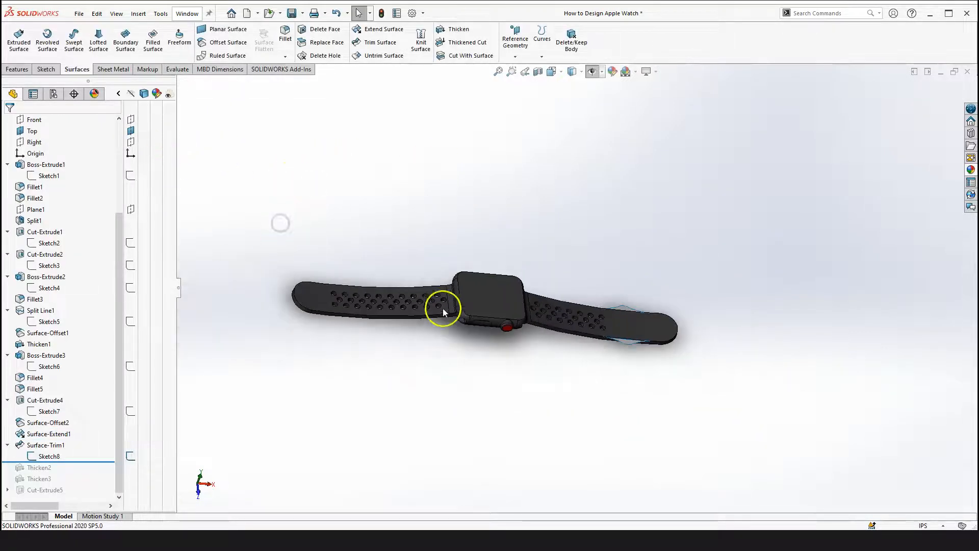
Hide the Cut-Extrude4 solid body and select the Surface-Trim1 surface bodies to examine them alone
scroll(61, 234, "up", 4)
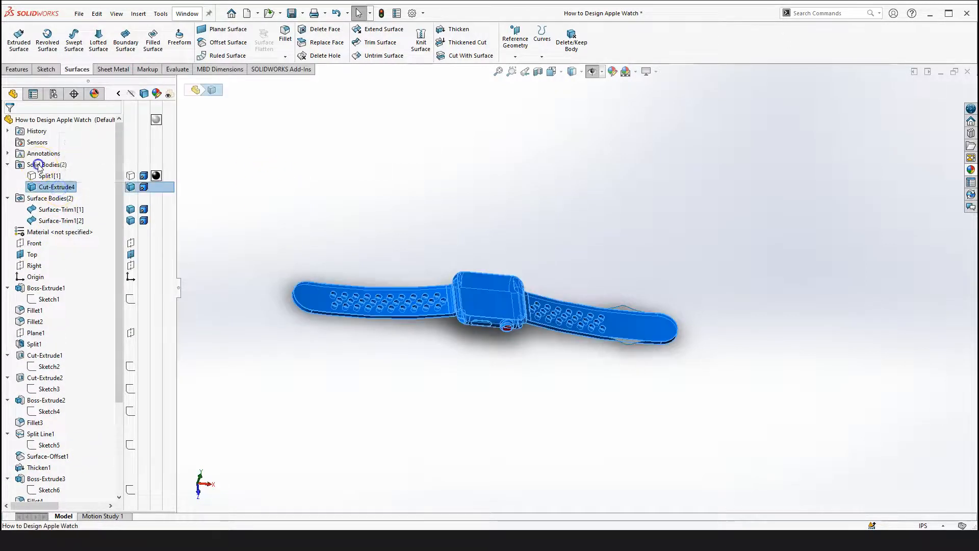
left_click(51, 164)
left_click(61, 187)
left_click(233, 215)
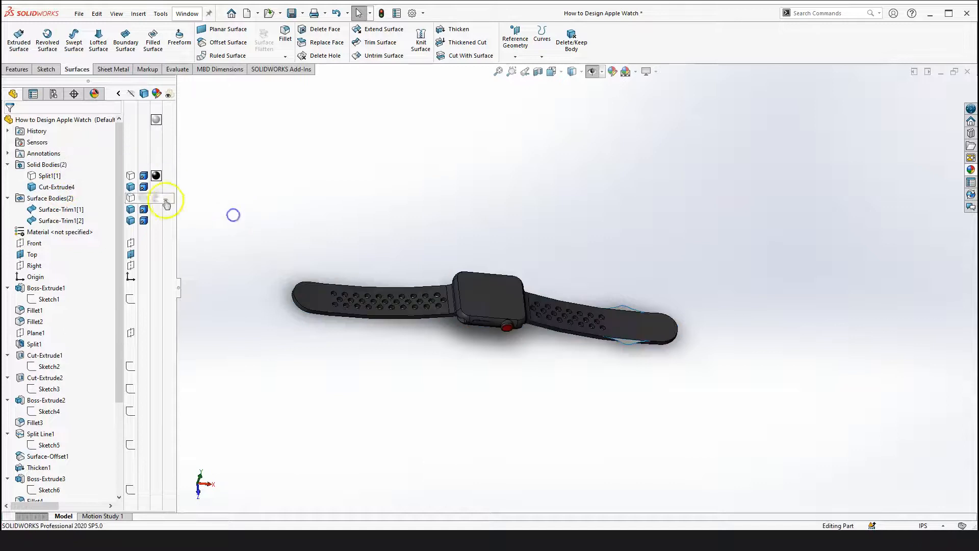
left_click(132, 188)
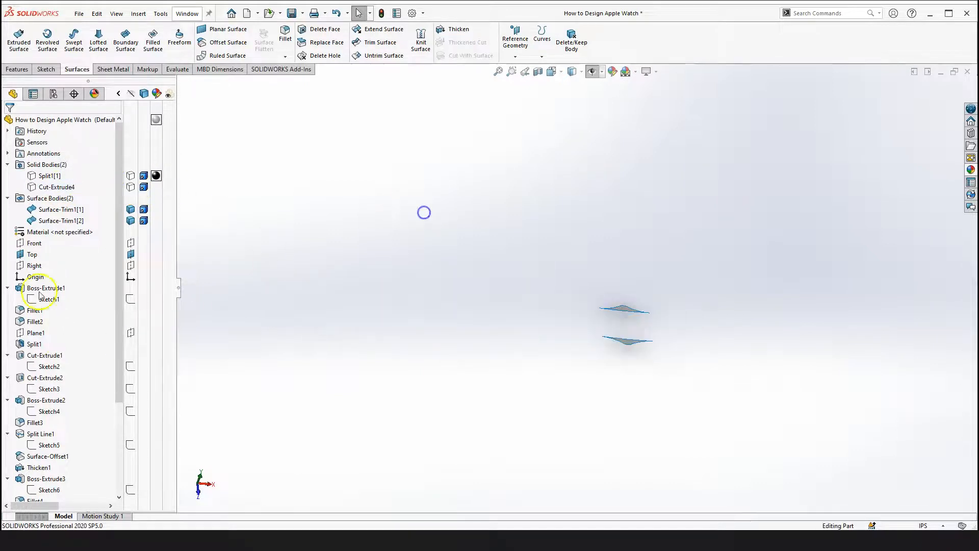
left_click(62, 221)
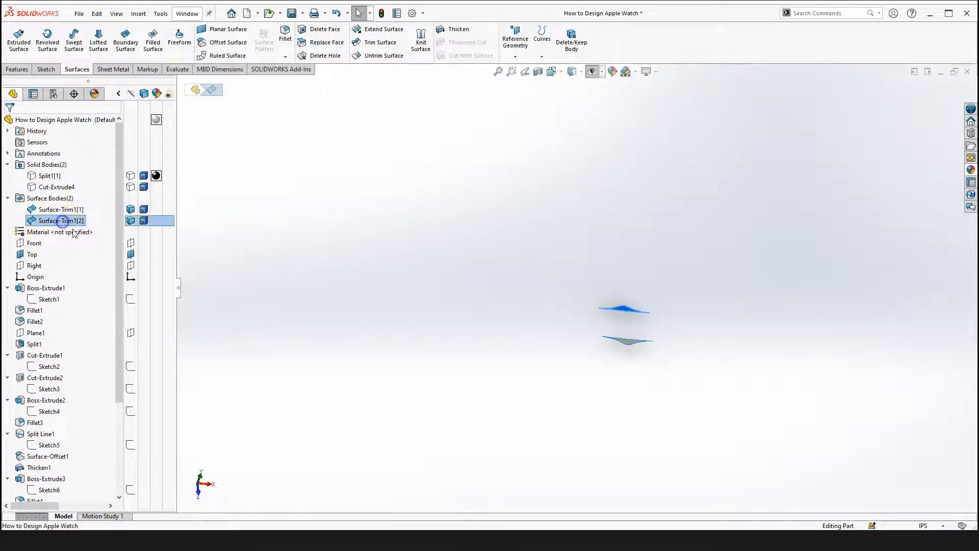
left_click(302, 287)
Roll back to just after Surface-Extend1 and reopen its definition to inspect the extension, then close it
scroll(87, 429, "down", 4)
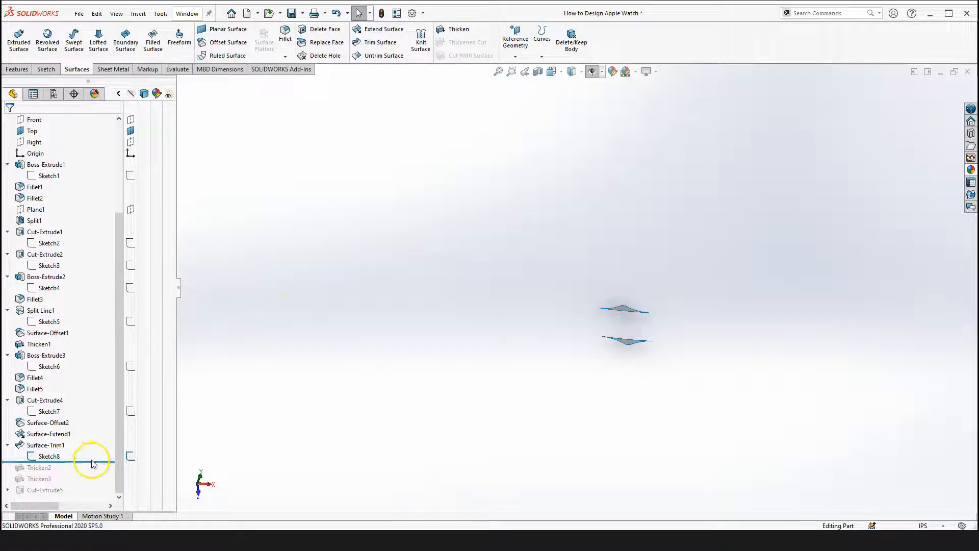
left_click_drag(93, 462, 93, 441)
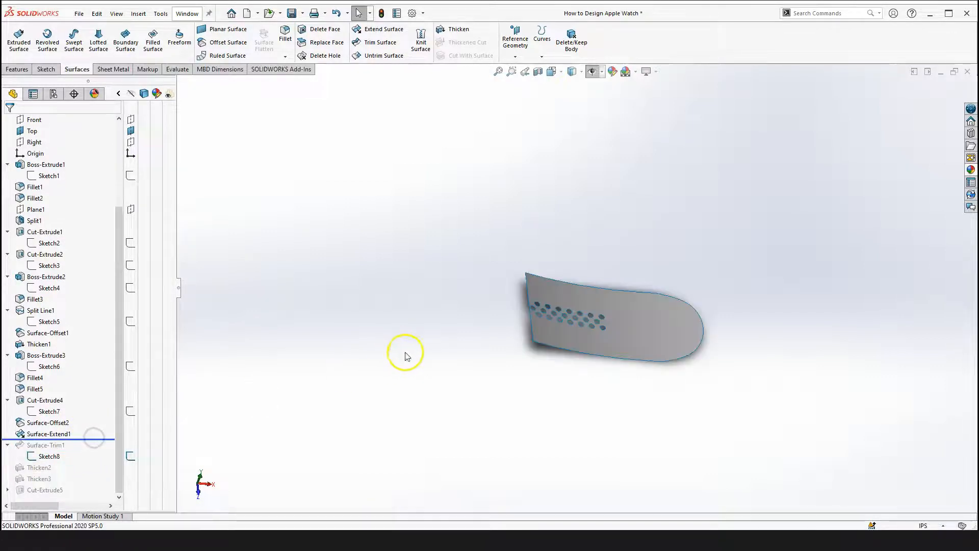
left_click(52, 434)
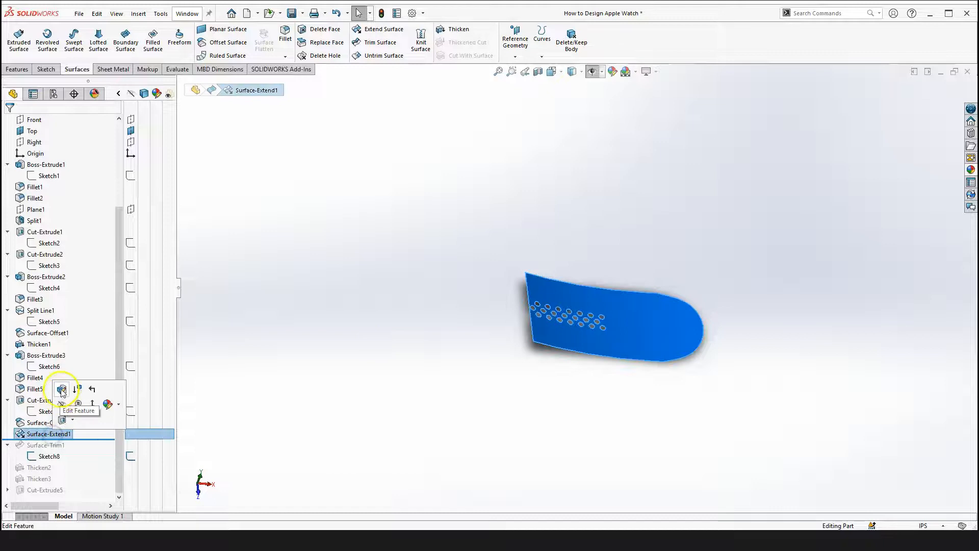
left_click(61, 419)
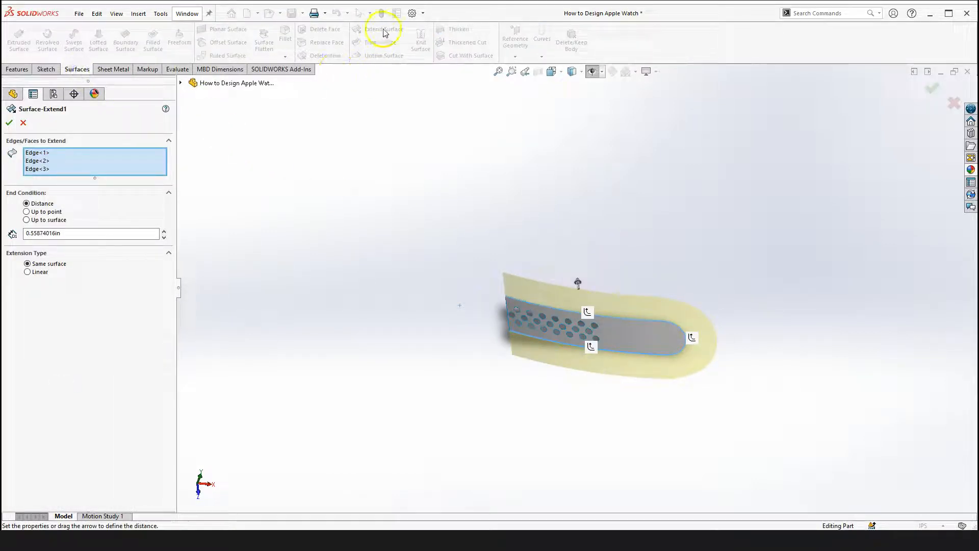
scroll(614, 341, "down", 3)
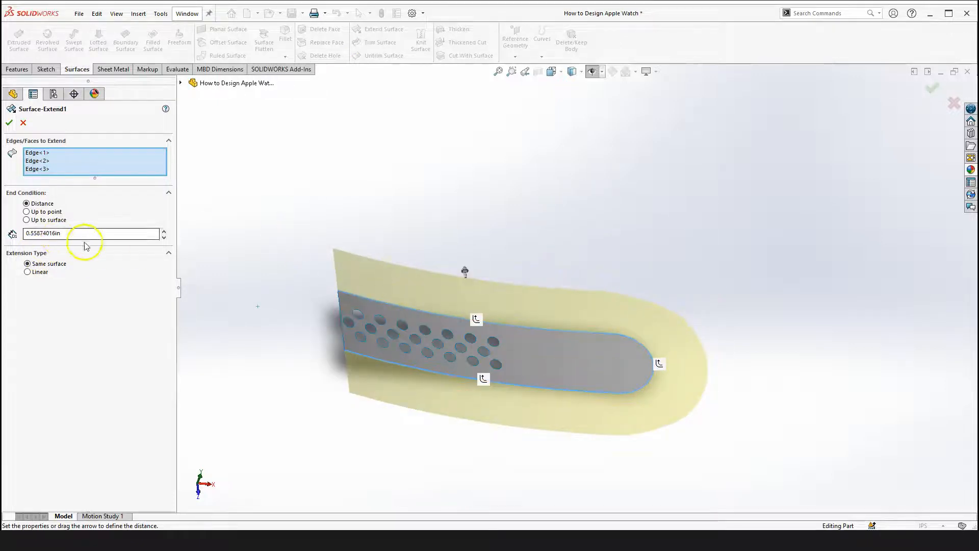
scroll(414, 428, "up", 3)
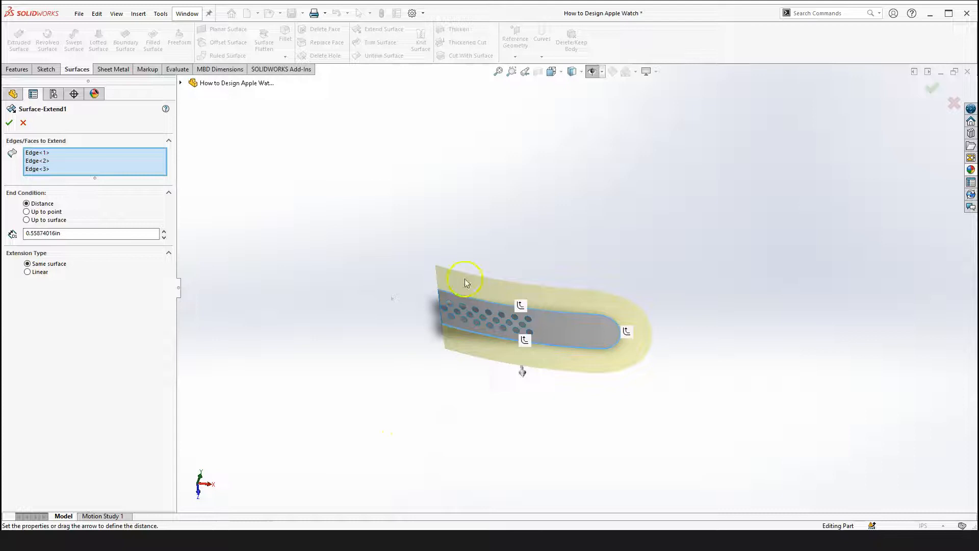
right_click_drag(334, 311, 374, 376)
scroll(467, 343, "down", 3)
middle_click_drag(468, 343, 466, 203)
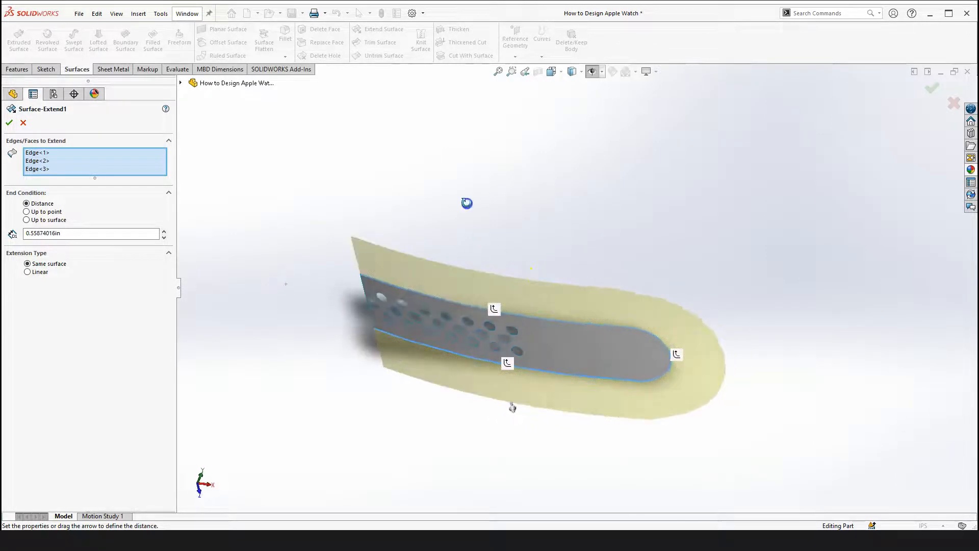
left_click(24, 123)
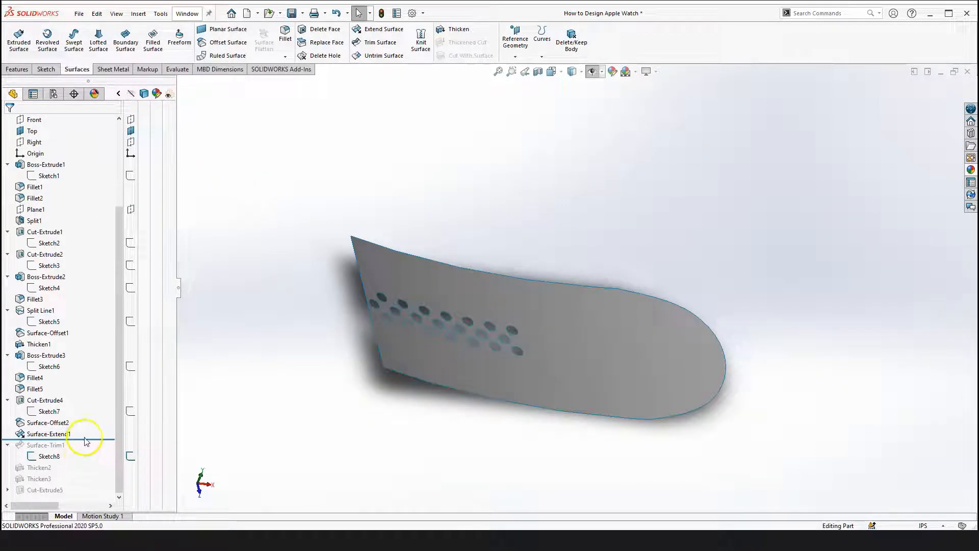
Roll forward past Surface-Trim1 and open its definition to inspect the Sketch8 trim tool from the top view, then cancel
left_click_drag(89, 439, 82, 464)
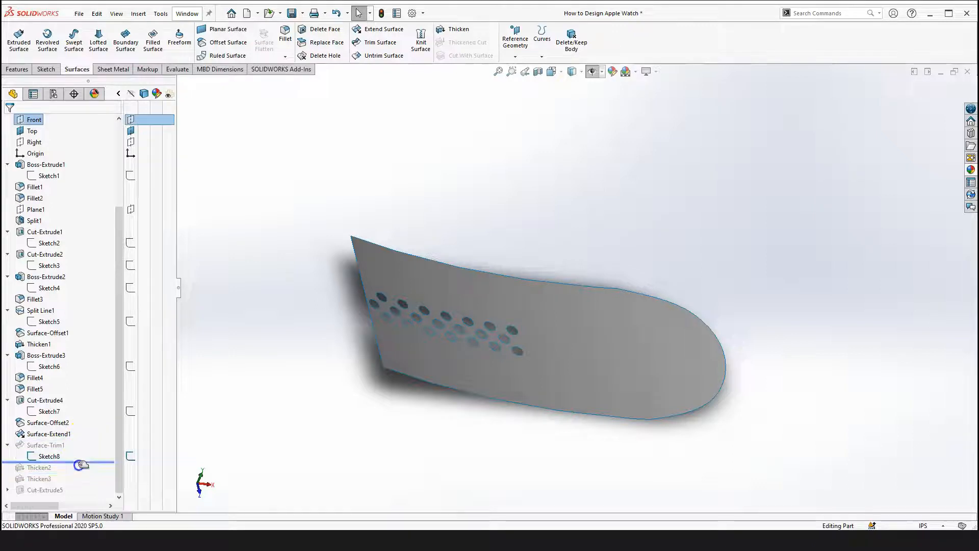
left_click(45, 445)
left_click(56, 401)
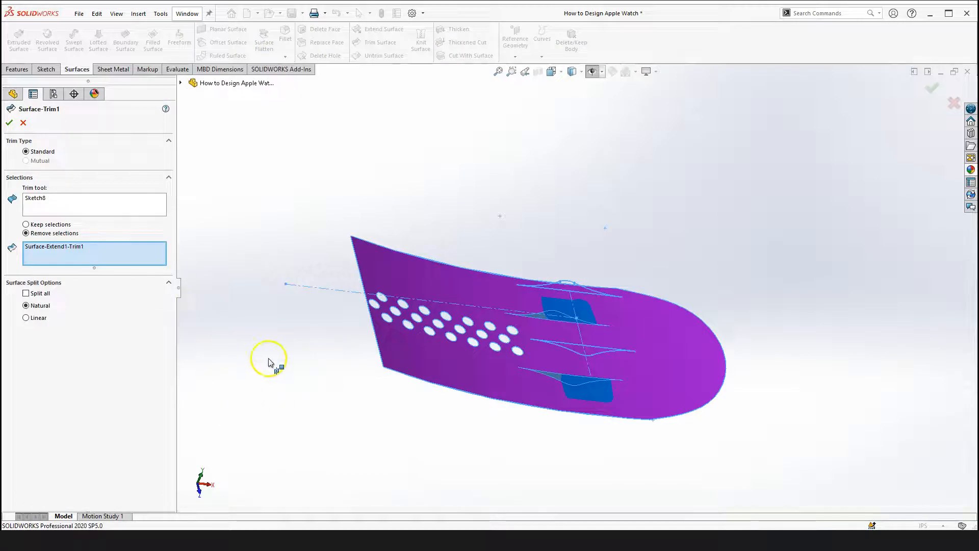
right_click_drag(296, 369, 298, 411)
middle_click_drag(414, 332, 405, 385)
mouse_move(544, 284)
middle_mouse_down()
mouse_move(576, 274)
mouse_move(577, 287)
mouse_move(593, 266)
mouse_move(564, 271)
mouse_move(564, 291)
mouse_move(577, 254)
mouse_move(568, 210)
middle_mouse_up()
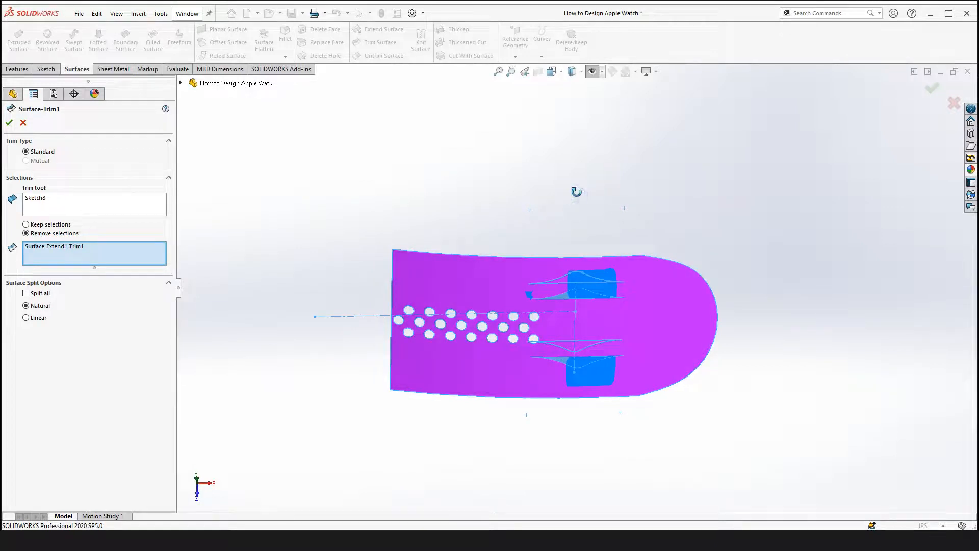
key("space")
left_click(693, 262)
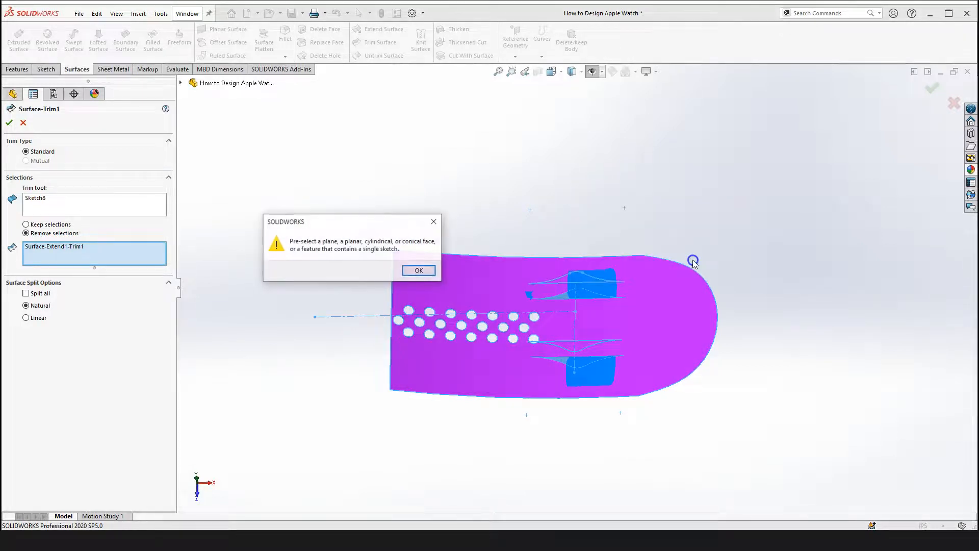
left_click(415, 268)
key("space")
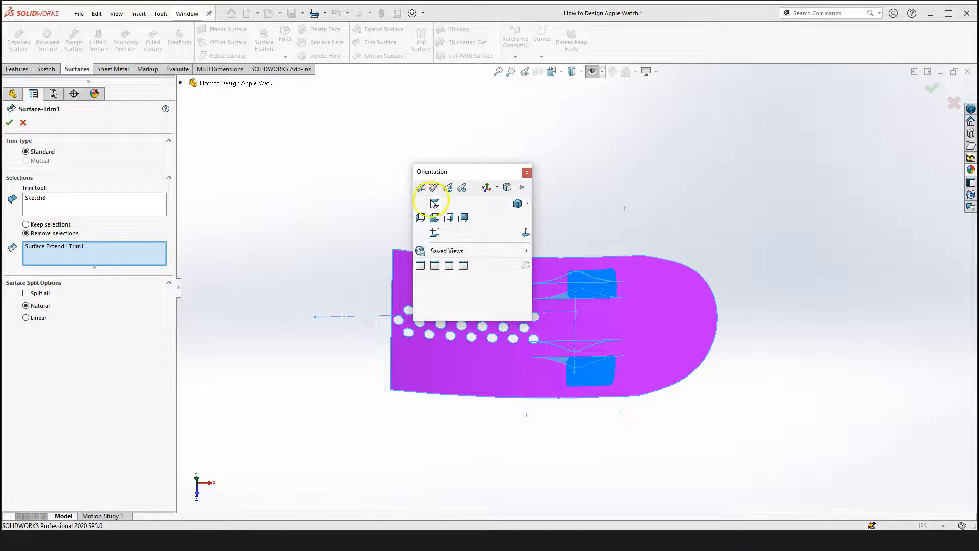
left_click(433, 206)
scroll(724, 240, "down", 3)
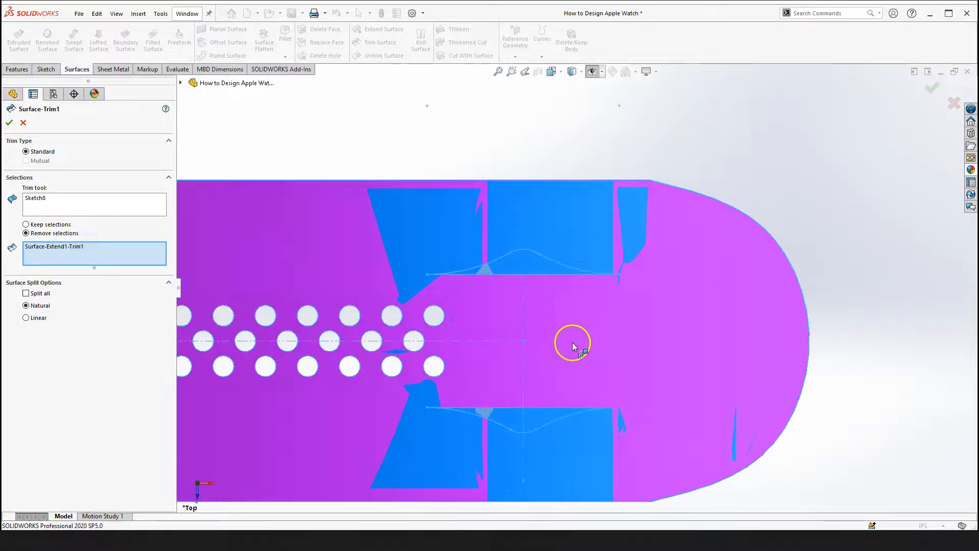
scroll(500, 312, "up", 3)
left_click(65, 204)
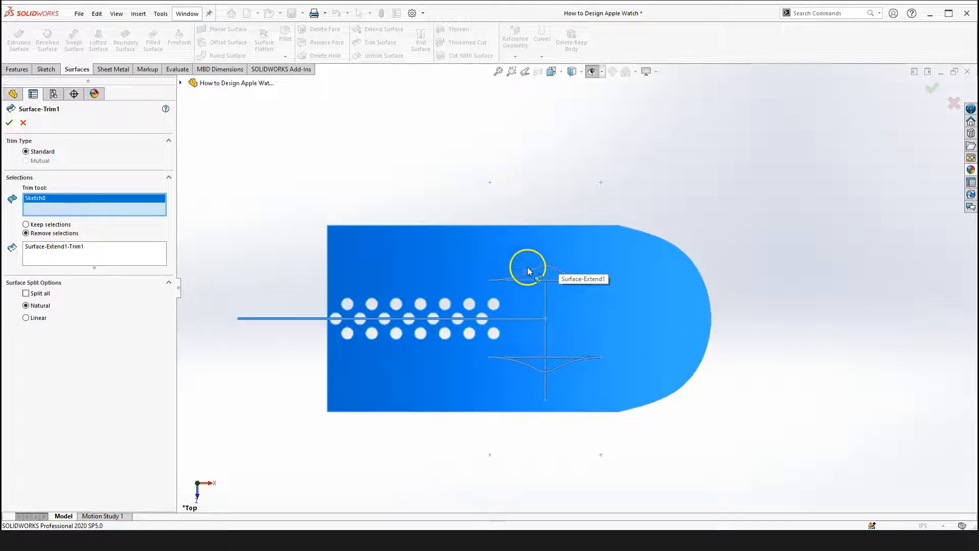
left_click(24, 124)
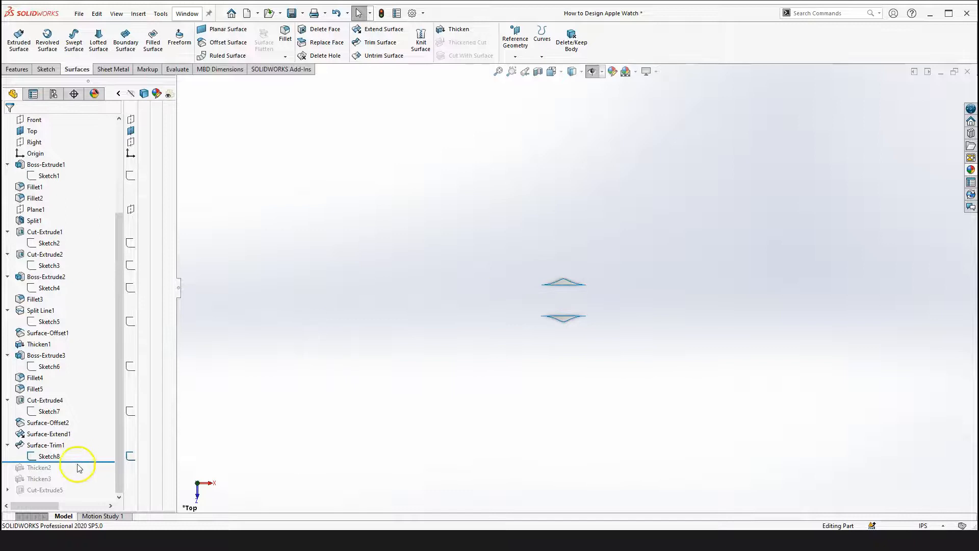
Roll the tree forward past Thicken2 and select that feature to view the thickened band piece
scroll(588, 252, "down", 2)
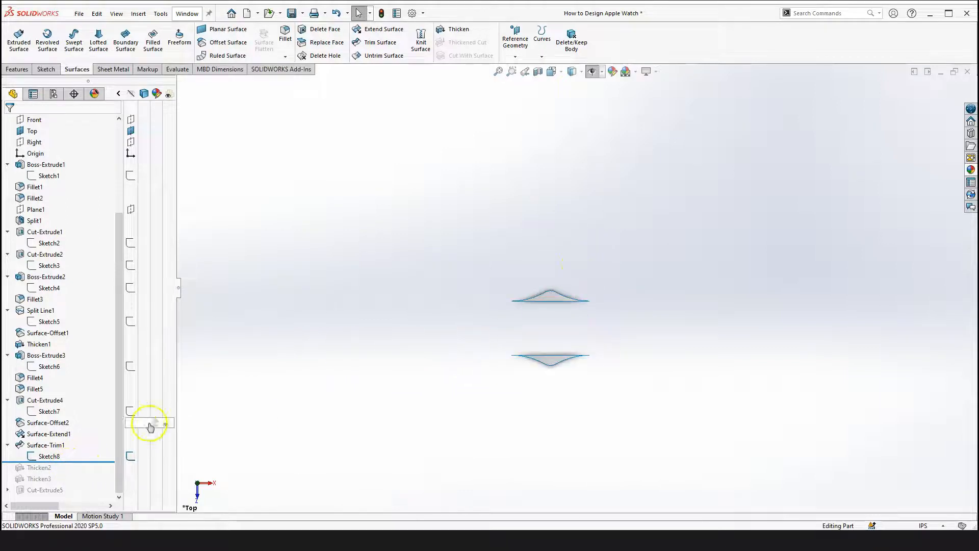
left_click_drag(99, 462, 97, 472)
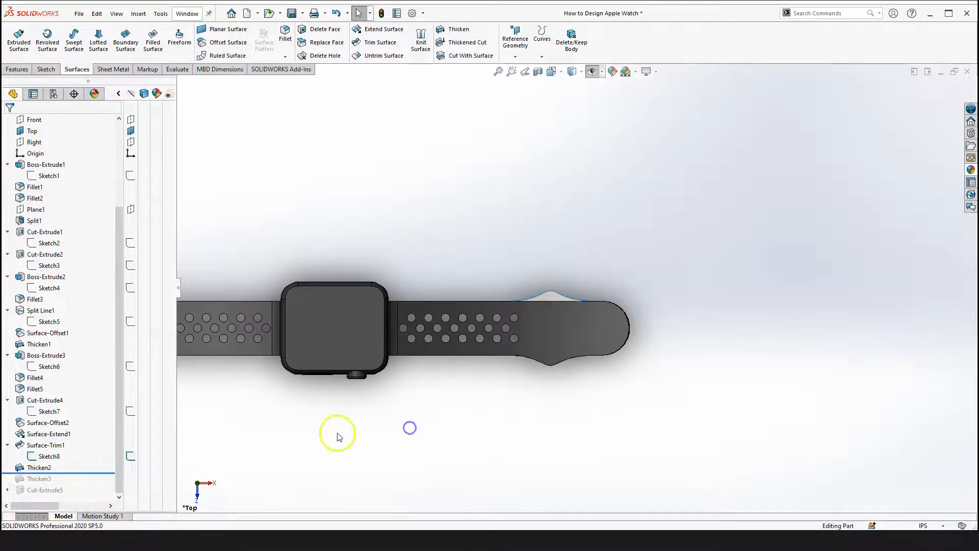
scroll(516, 357, "up", 2)
scroll(494, 342, "down", 2)
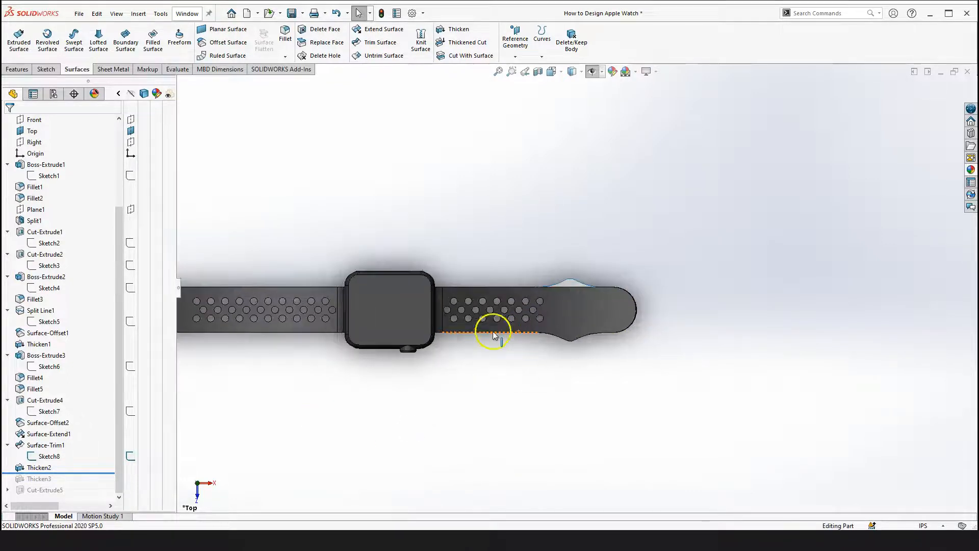
left_click(41, 468)
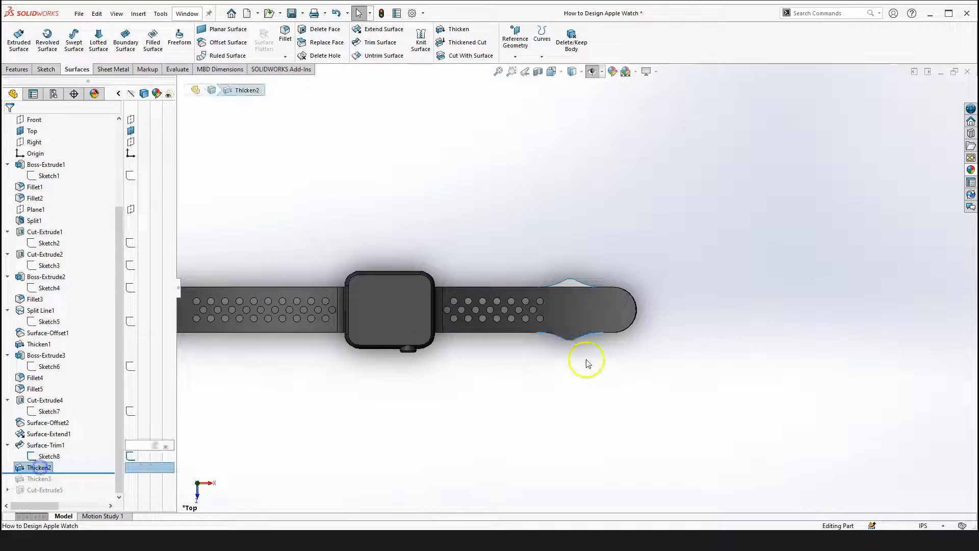
left_click(345, 464)
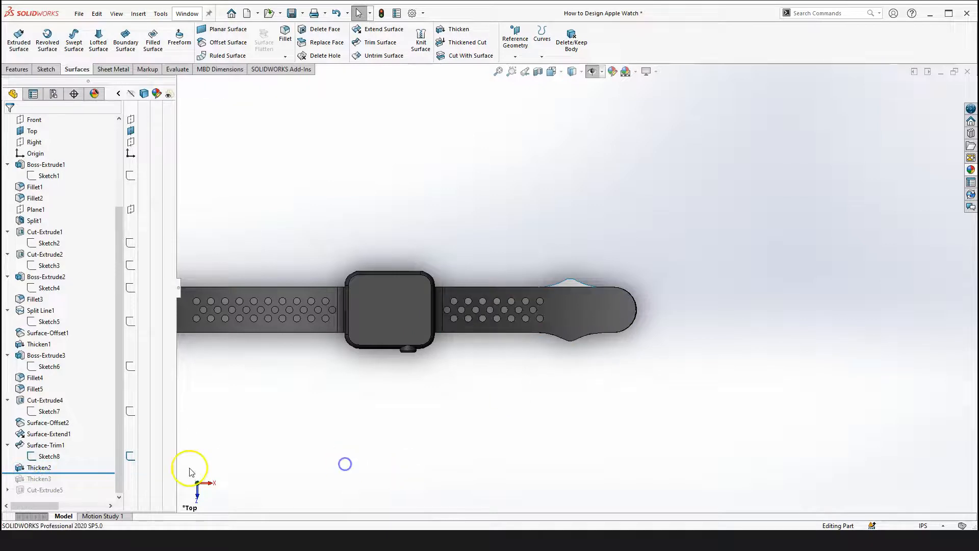
Open the Thicken2 definition, orbit around the thickened band piece to inspect it, then close the definition
left_click(40, 468)
left_click(40, 419)
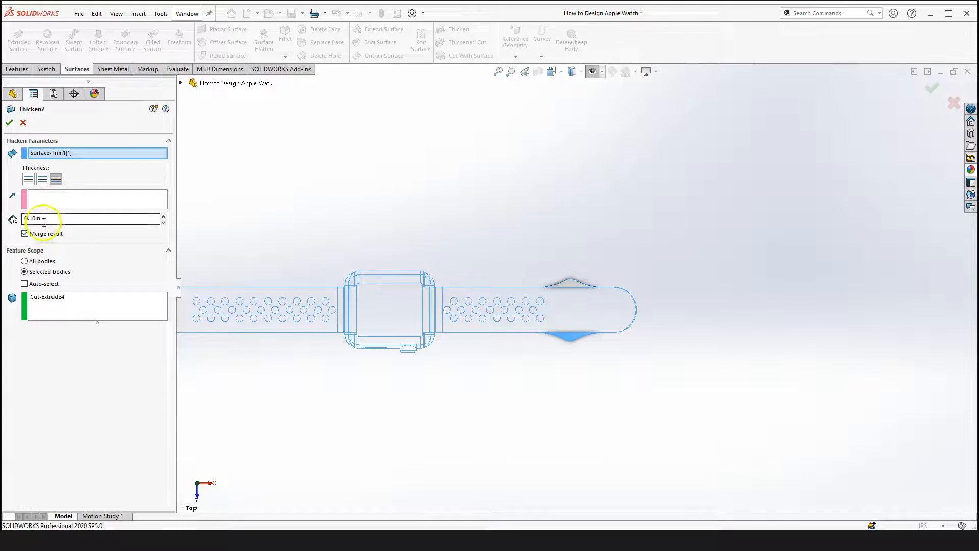
right_click_drag(597, 376, 588, 434)
scroll(602, 321, "down", 4)
left_click_drag(549, 306, 559, 207)
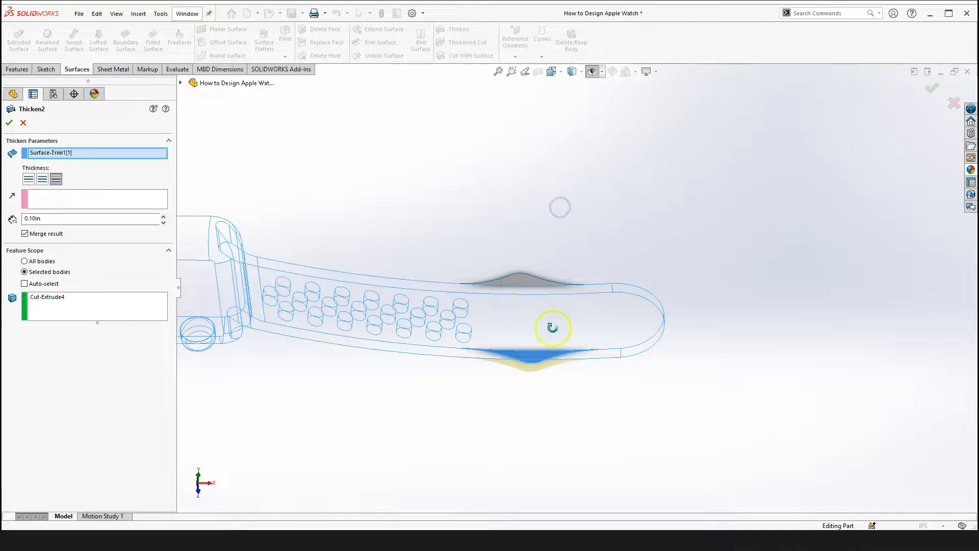
scroll(566, 336, "down", 2)
middle_click_drag(529, 312, 536, 300)
scroll(531, 322, "up", 2)
middle_click_drag(446, 307, 438, 297)
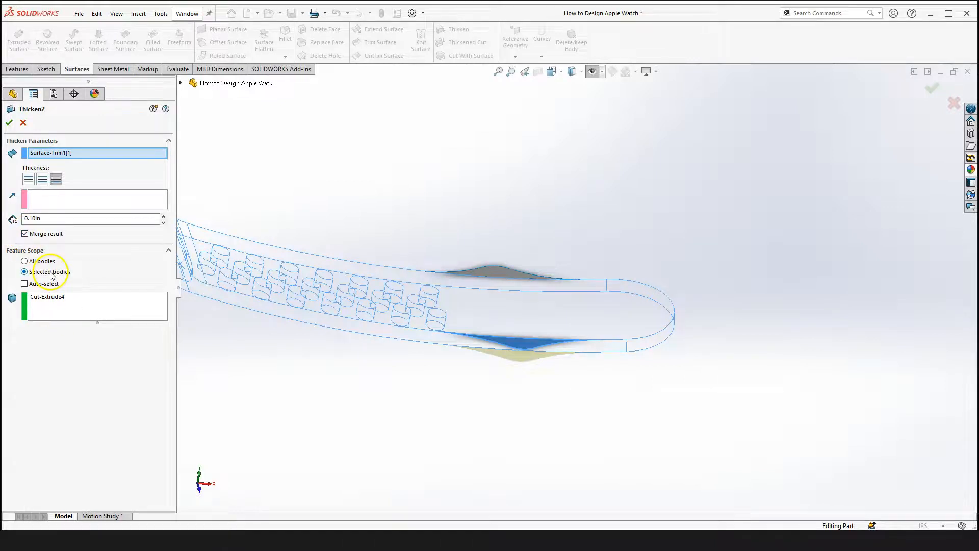
scroll(357, 306, "up", 3)
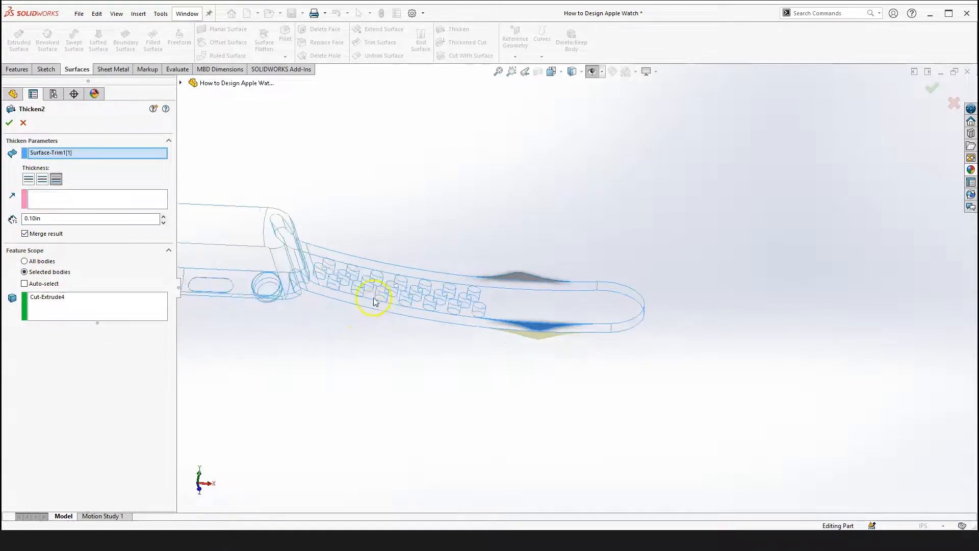
scroll(482, 291, "down", 2)
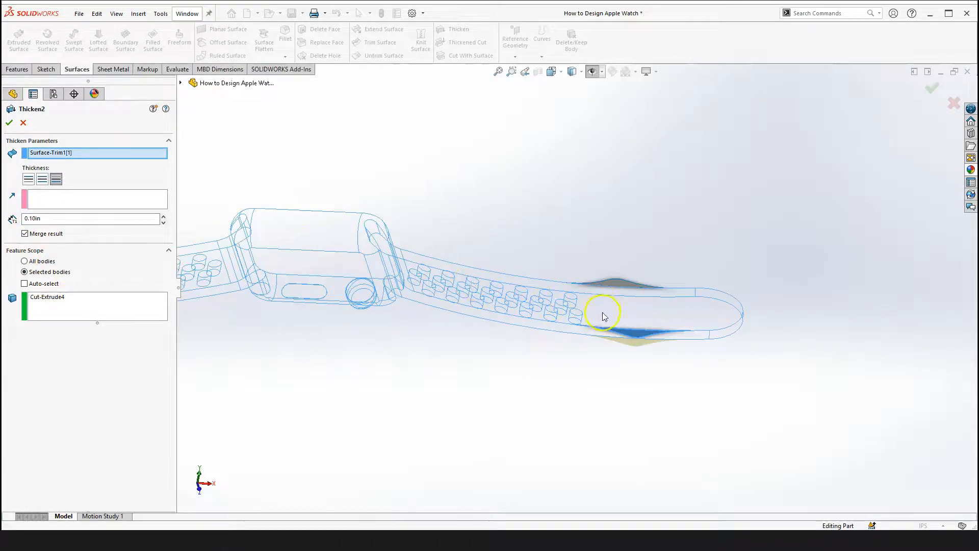
scroll(554, 309, "up", 2)
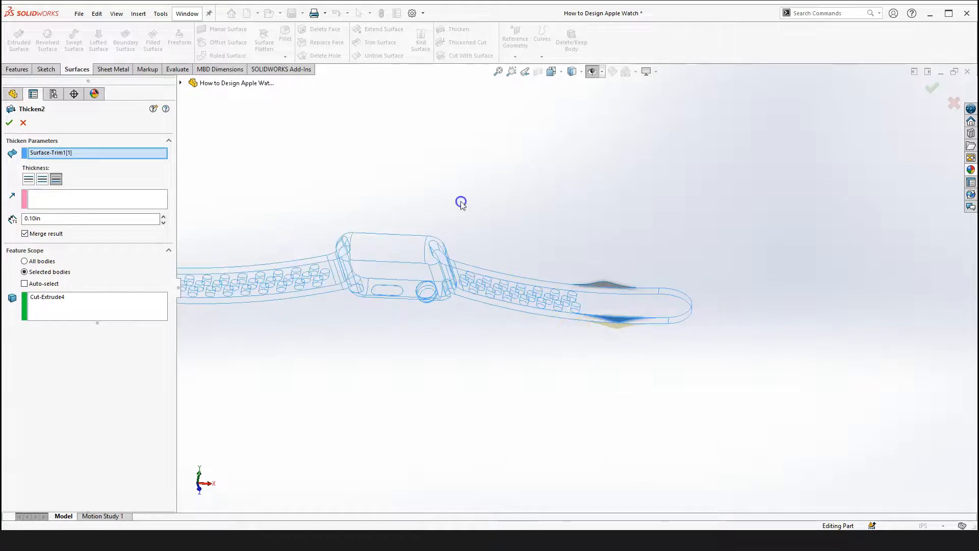
left_click(11, 124)
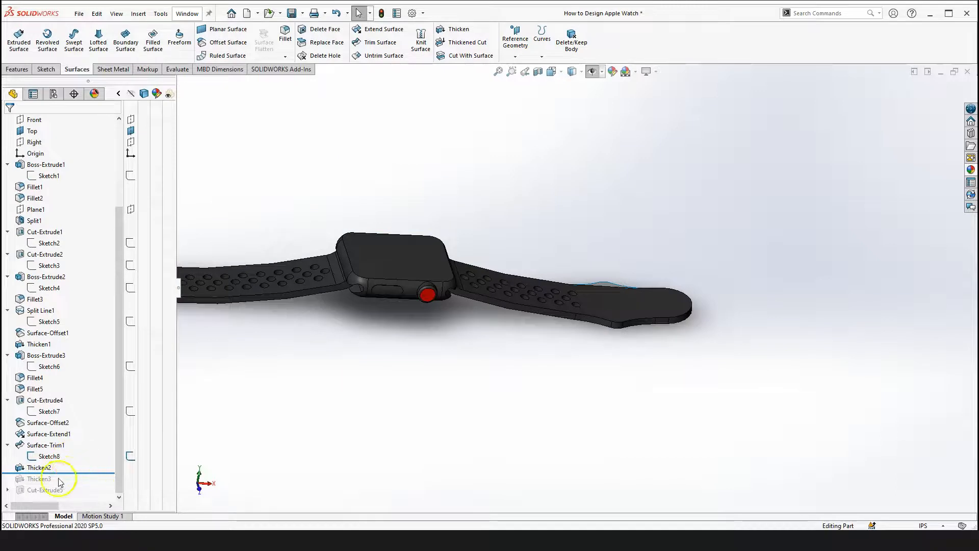
Roll the feature tree forward past Thicken3 and Cut-Extrude5 to show the completed band with its slot
left_click_drag(71, 473, 70, 484)
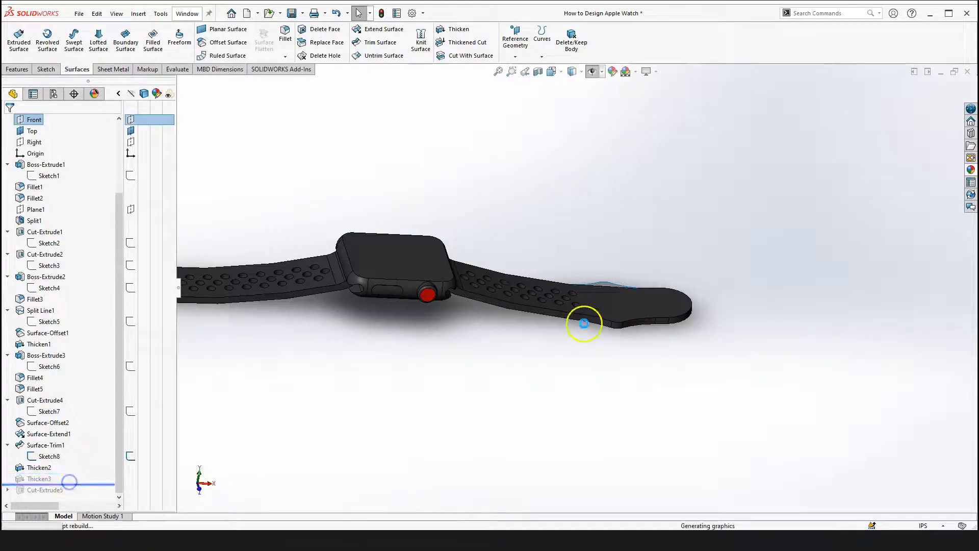
scroll(487, 421, "up", 2)
middle_click_drag(487, 421, 468, 346)
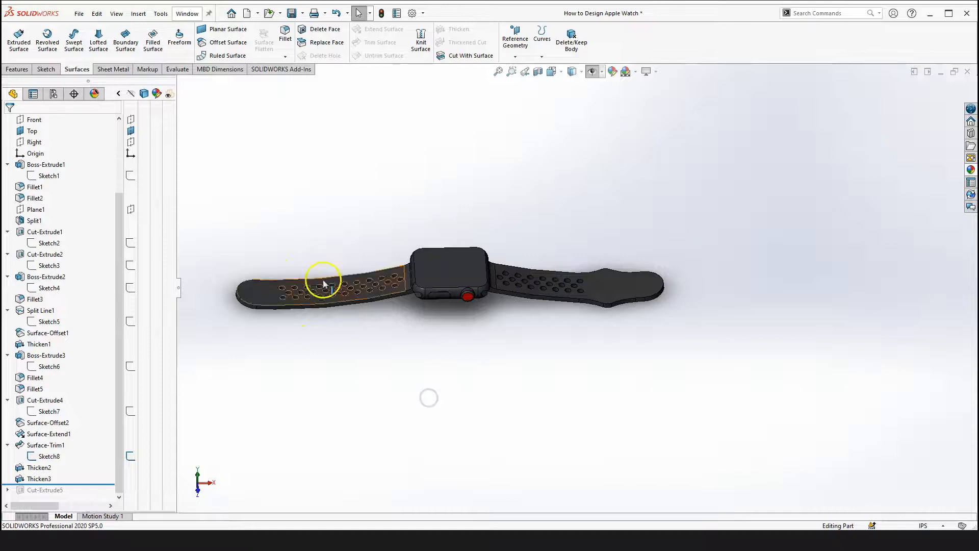
left_click_drag(34, 498, 81, 494)
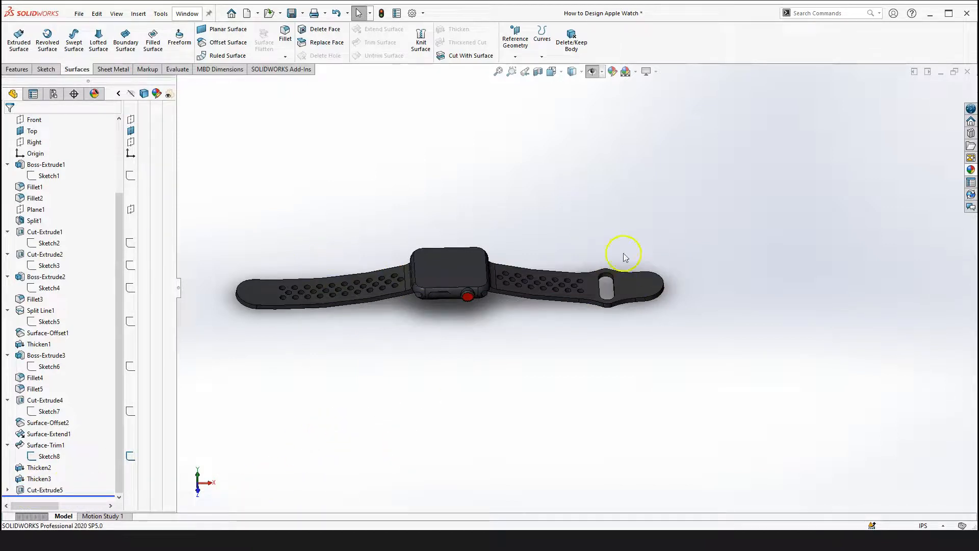
Open Sketch9 under Cut-Extrude5 for editing to inspect the slot sketch and its dimensions, then exit the sketch
left_click(8, 490)
left_click(50, 490)
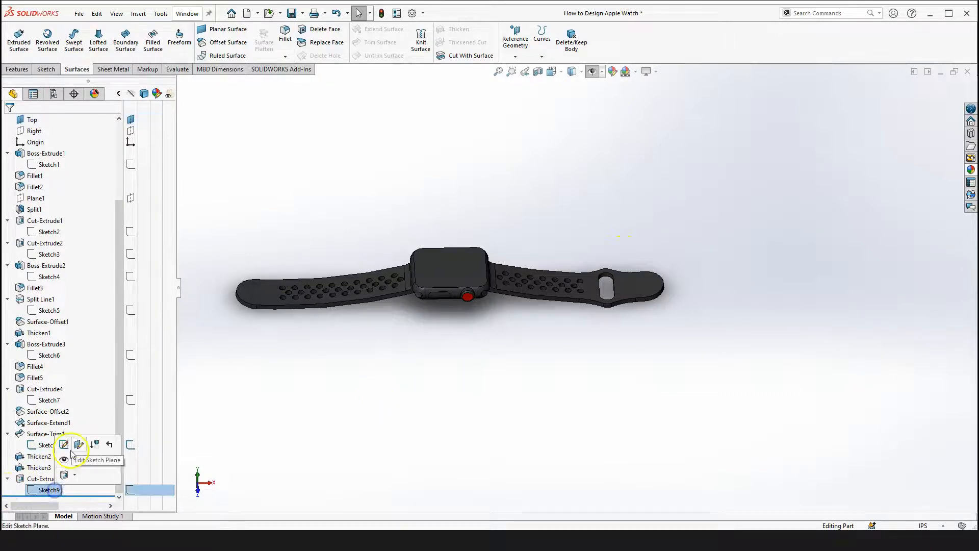
left_click(69, 445)
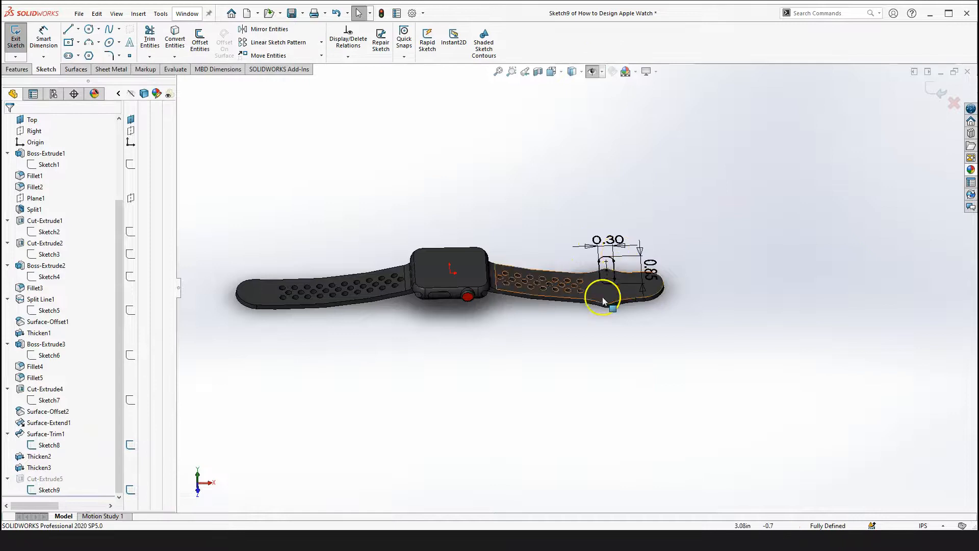
scroll(607, 301, "down", 3)
right_click_drag(607, 342, 647, 369)
mouse_move(647, 369)
middle_mouse_down()
mouse_move(586, 299)
mouse_move(605, 236)
mouse_move(479, 343)
mouse_move(483, 392)
mouse_move(466, 374)
middle_mouse_up()
key("Escape")
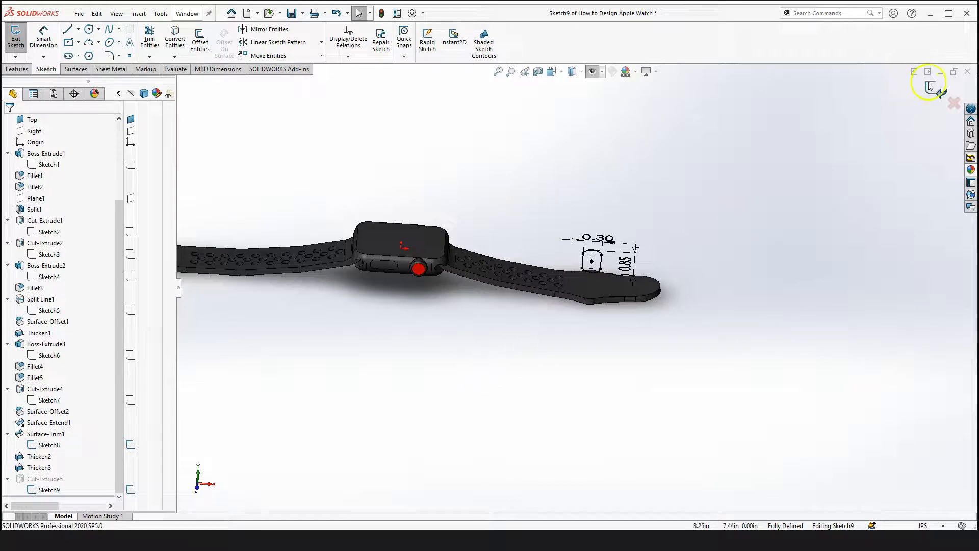
scroll(475, 382, "up", 3)
left_click(454, 368)
right_click(88, 390)
left_click(109, 391)
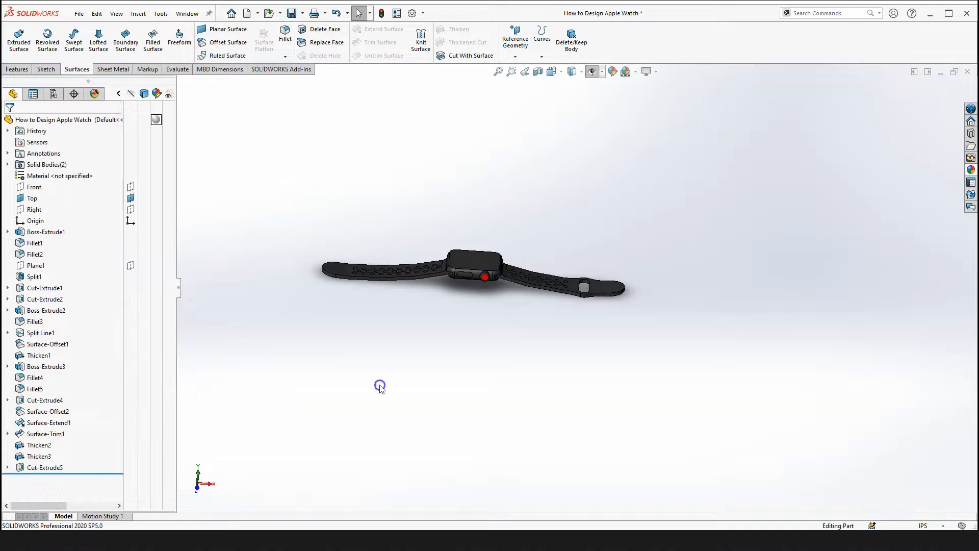
Switch to the trimetric view and examine the finished watch closely, including the crown, case and band connection
key("space")
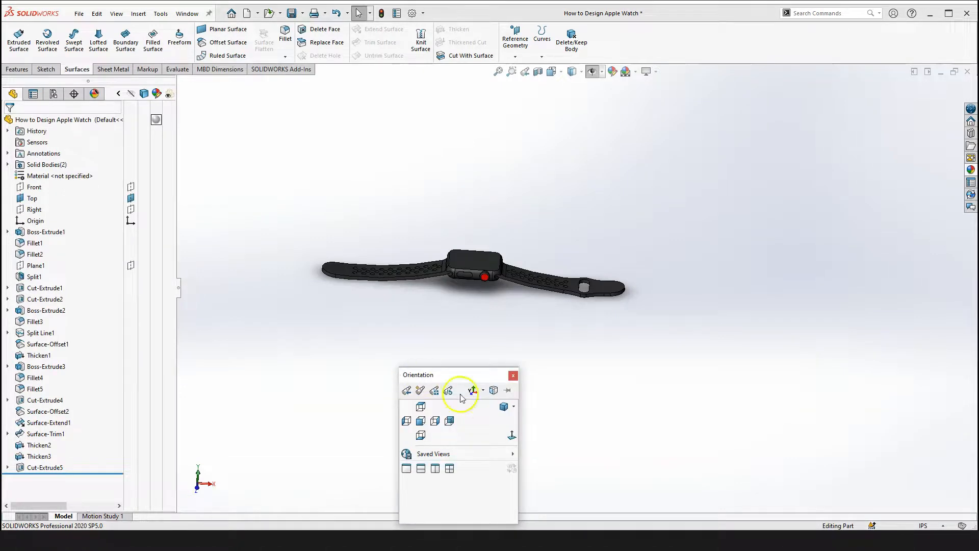
left_click(503, 406)
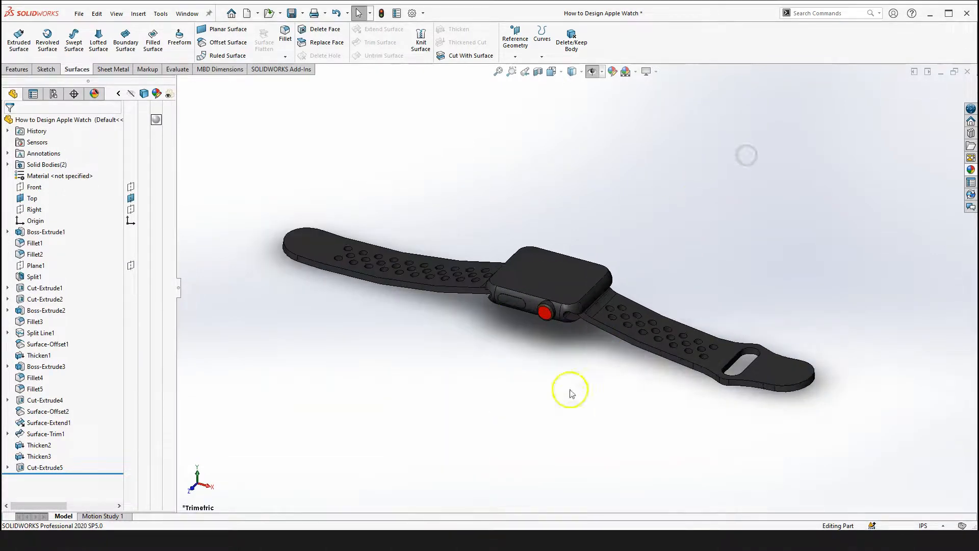
scroll(561, 301, "down", 5)
middle_click_drag(564, 290, 554, 275)
scroll(542, 375, "down", 3)
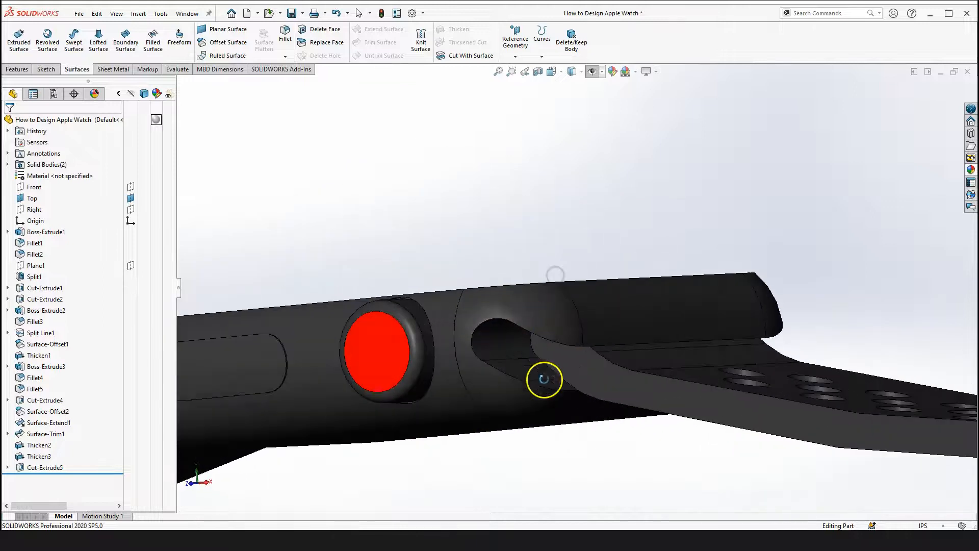
scroll(537, 345, "up", 5)
scroll(597, 388, "up", 5)
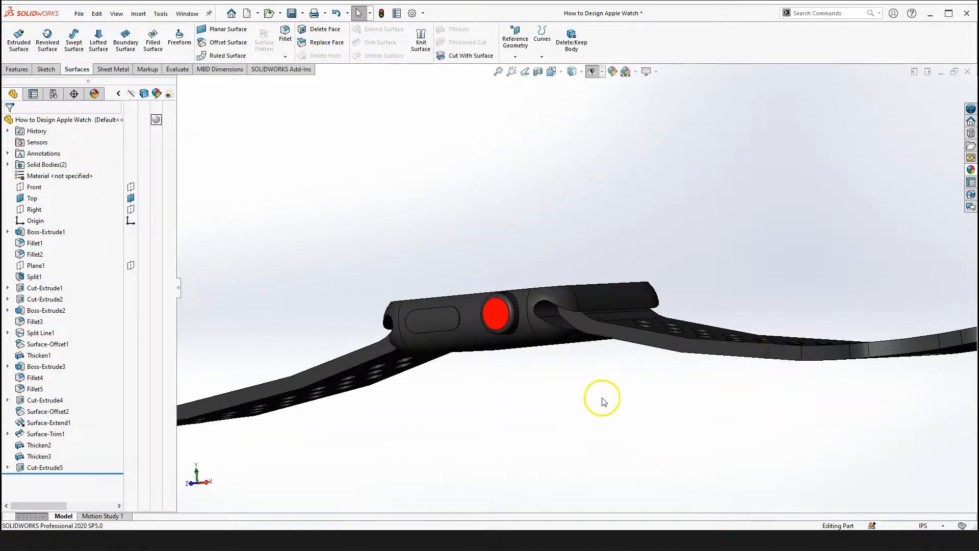
middle_click_drag(579, 382, 587, 390)
scroll(606, 352, "down", 3)
mouse_move(594, 306)
middle_mouse_down()
mouse_move(673, 357)
mouse_move(601, 295)
middle_mouse_up()
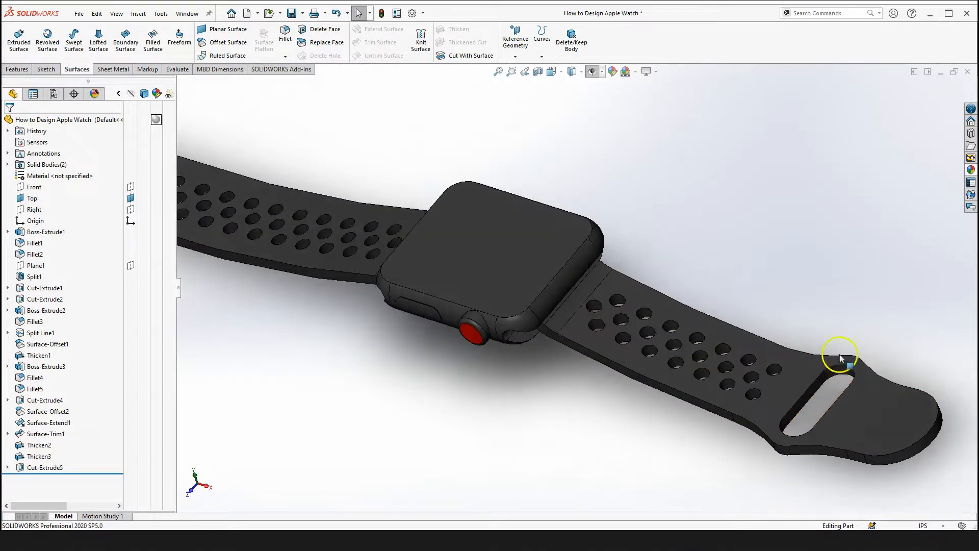
scroll(781, 426, "down", 2)
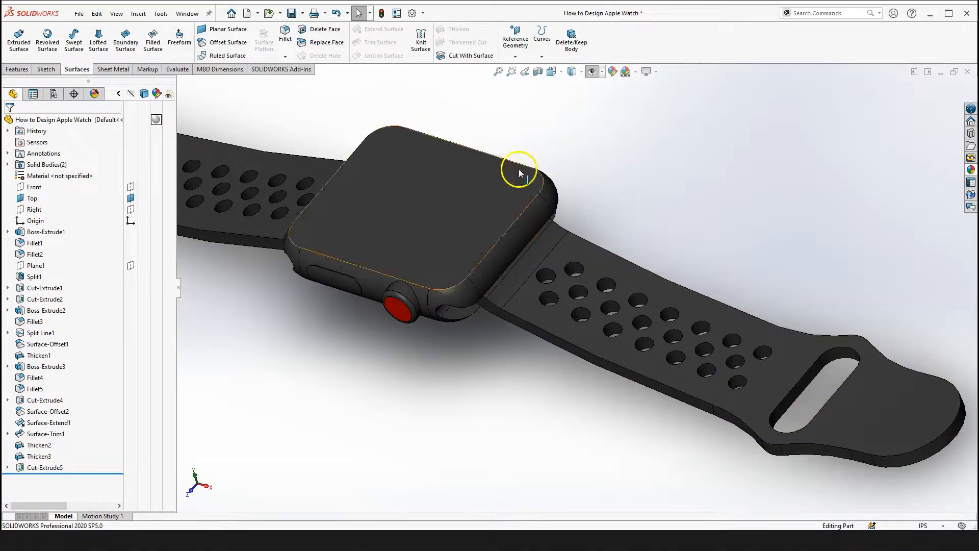
scroll(526, 247, "up", 1)
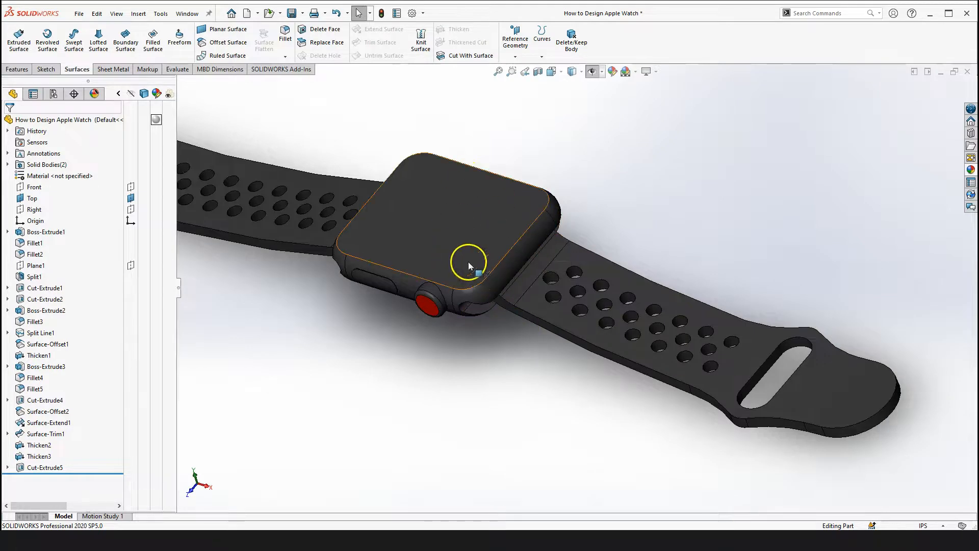
scroll(494, 294, "down", 2)
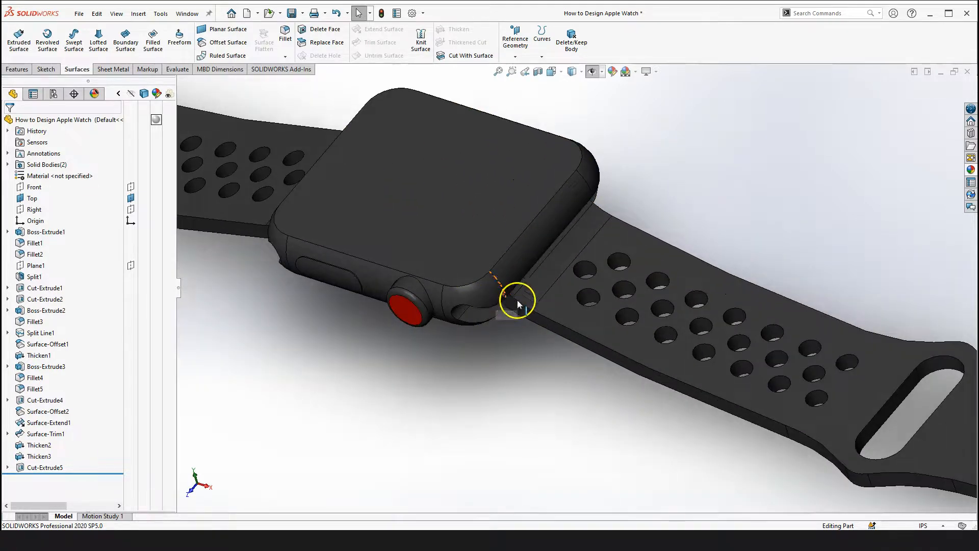
scroll(599, 360, "up", 3)
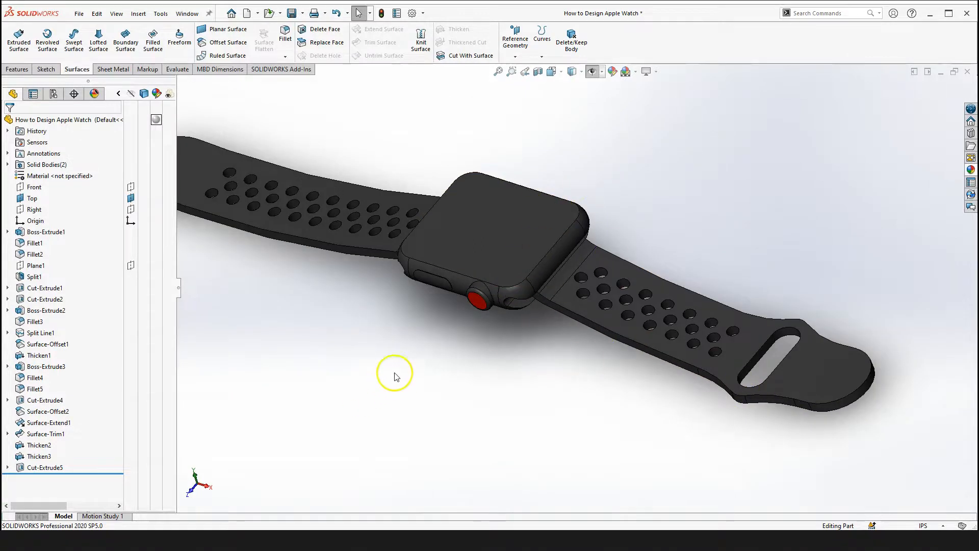
left_click(412, 402)
middle_click_drag(449, 343, 507, 403)
scroll(486, 349, "up", 3)
key("space")
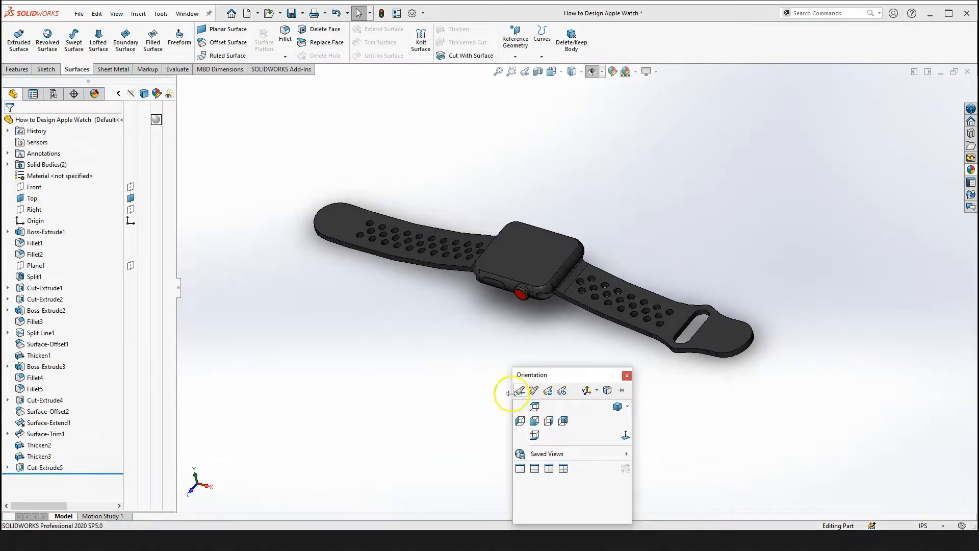
left_click(618, 406)
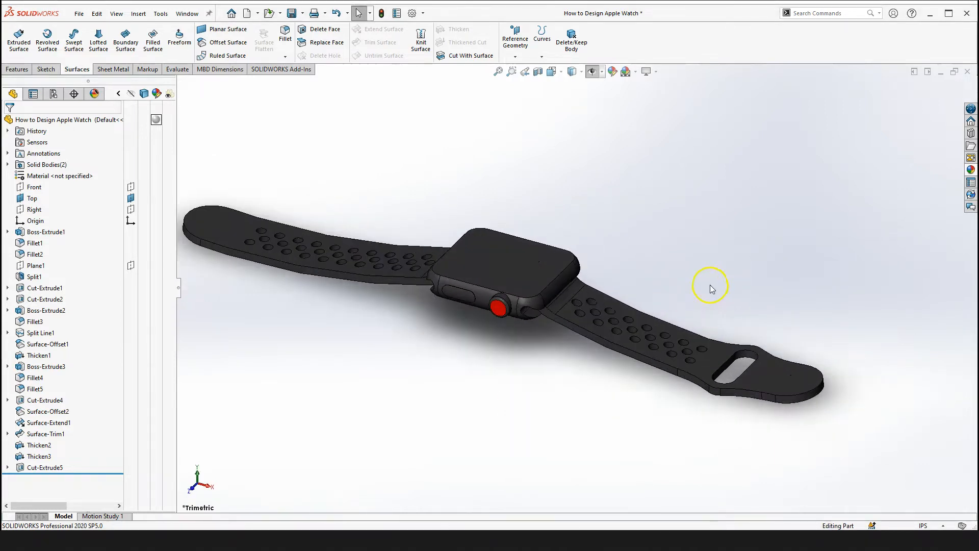